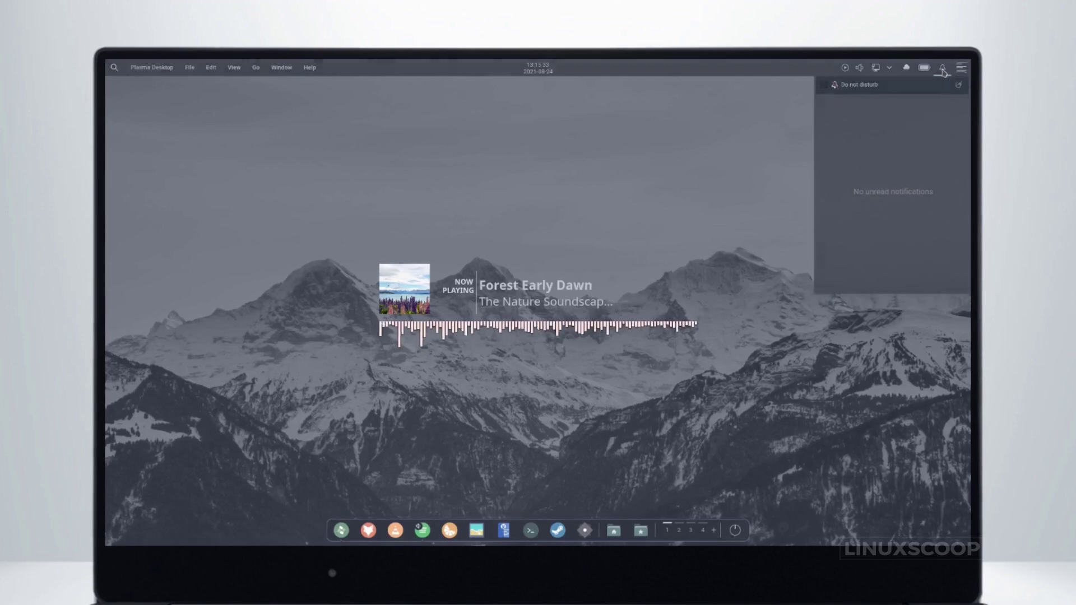
View the notifications pop-up and the weather forecast pop-up from the system tray
left_click(942, 70)
left_click(905, 68)
left_click(905, 68)
left_click(911, 66)
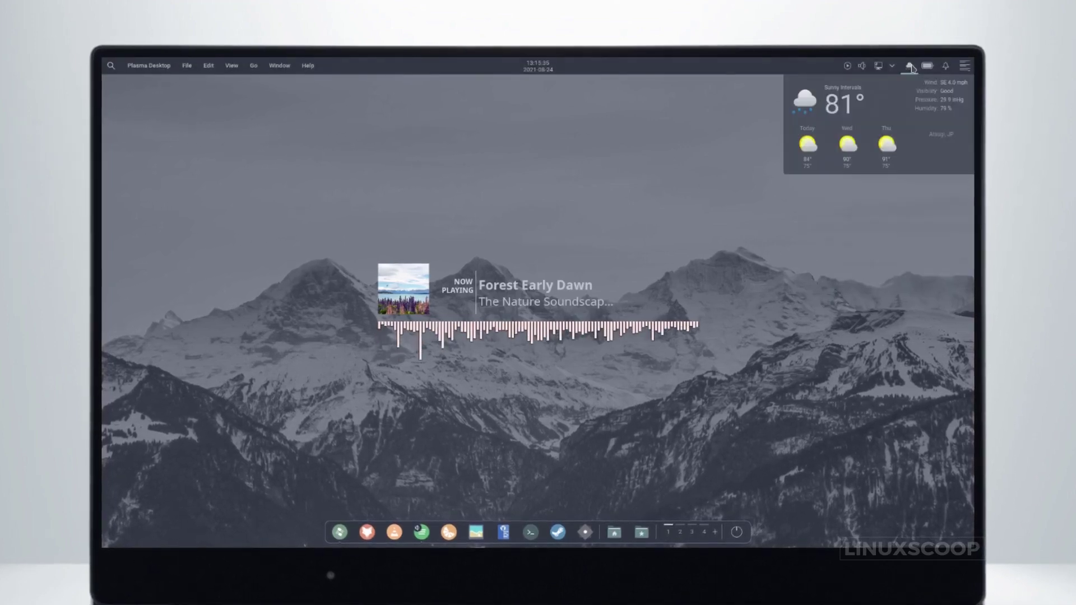
left_click(911, 67)
Look through the hidden tray items, Media Player, Audio Volume and network pop-ups, and close the tray pop-up
left_click(893, 66)
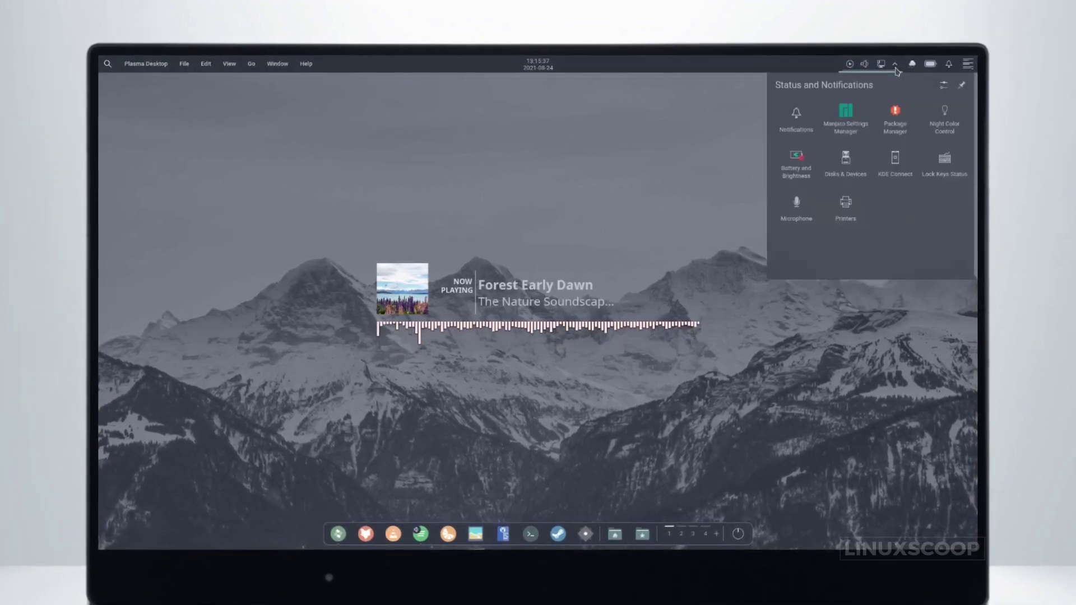
left_click(893, 66)
left_click(851, 64)
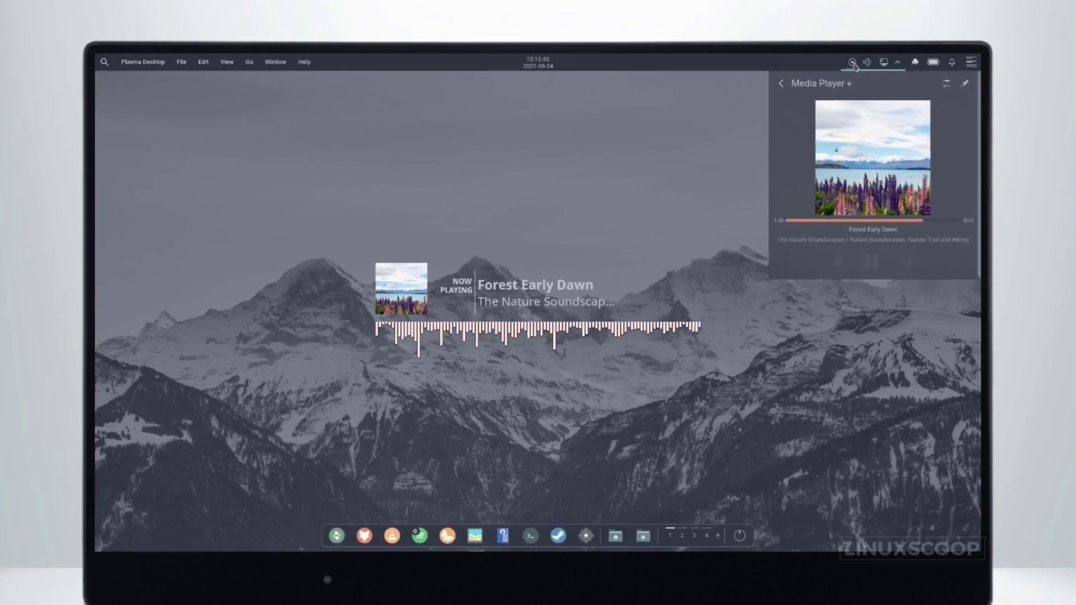
left_click(869, 63)
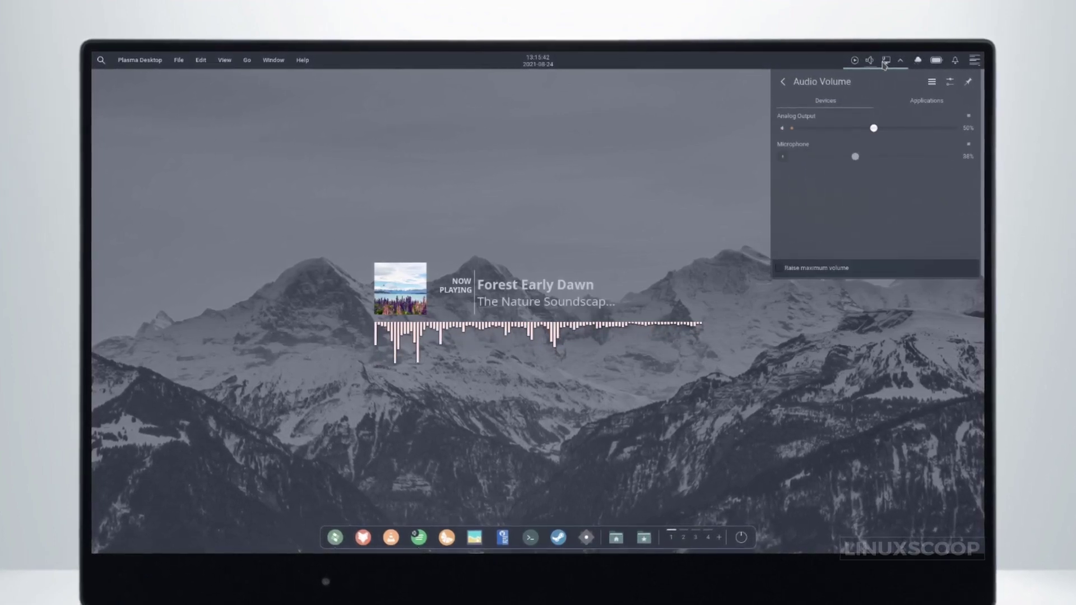
left_click(884, 62)
left_click(707, 176)
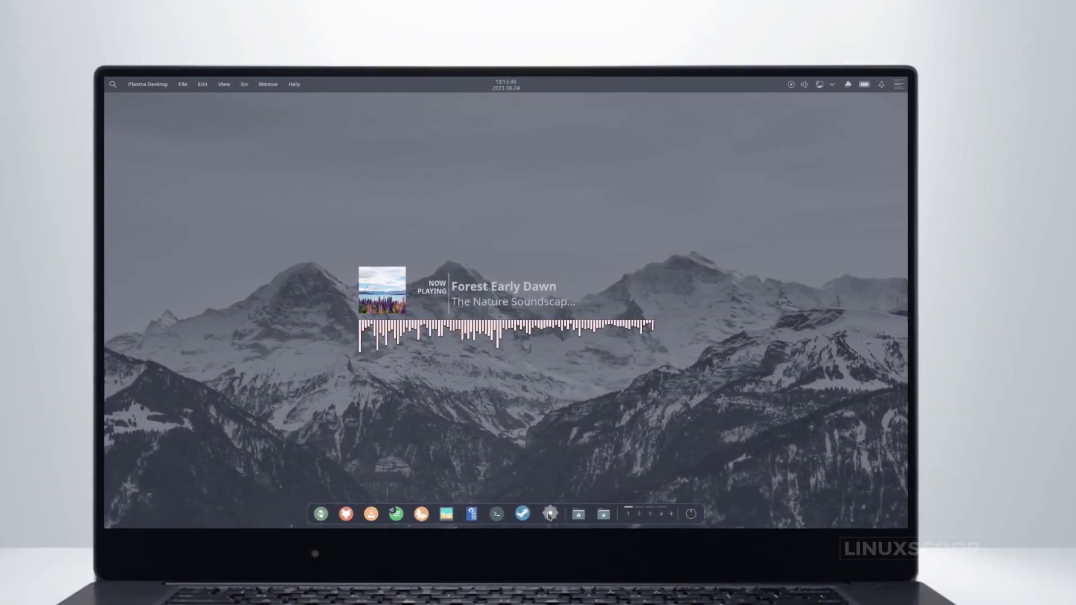
Switch to virtual desktops 3 and 4, view the shutdown screen and cancel it
left_click(330, 515)
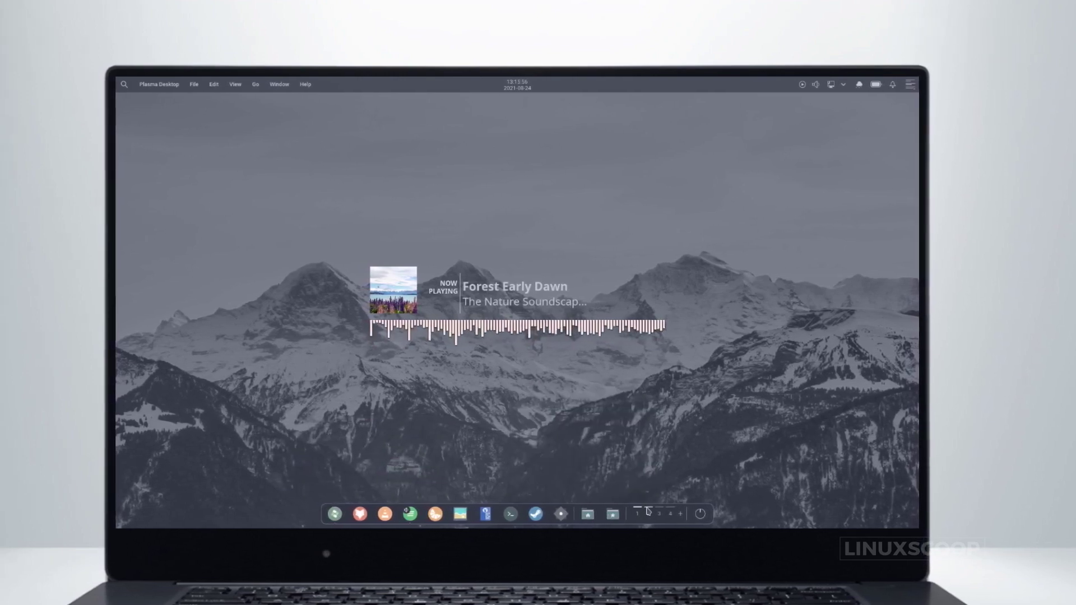
left_click(659, 513)
left_click(670, 513)
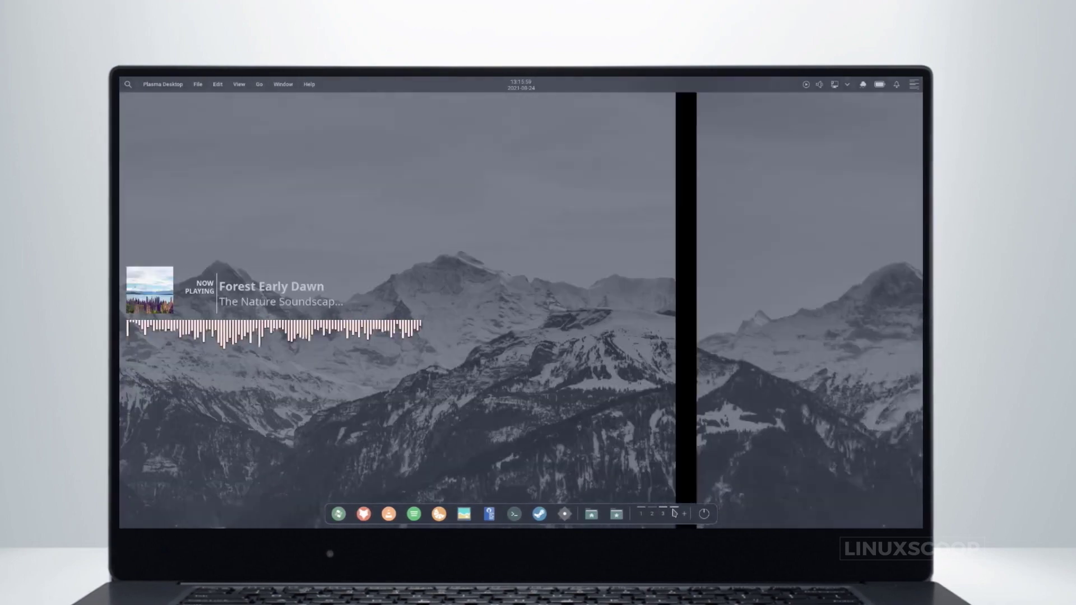
left_click(703, 514)
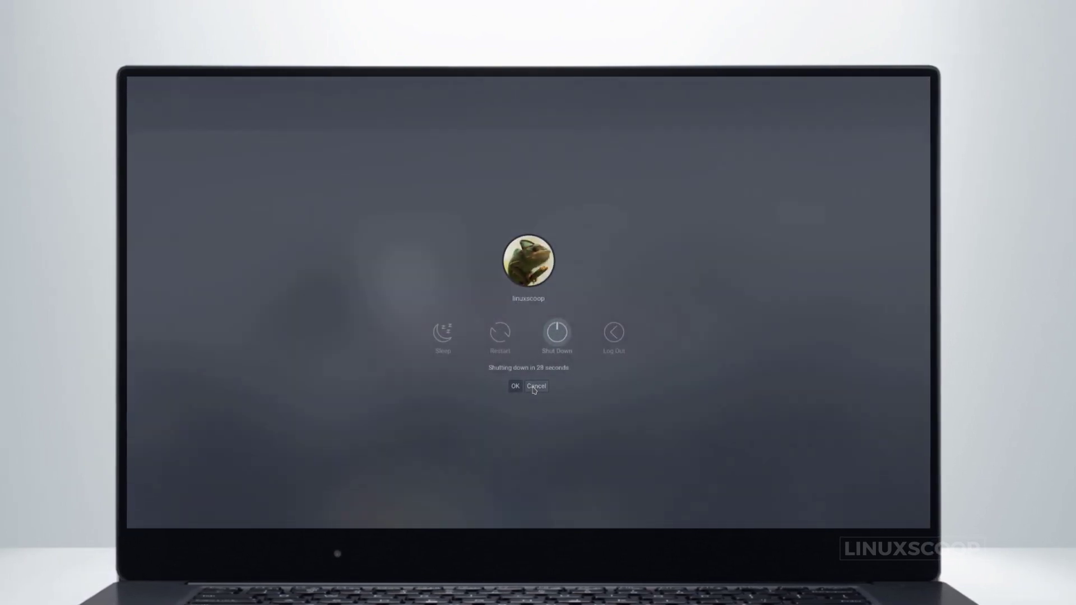
left_click(533, 387)
Search KRunner for "kde" and clear the search
key("alt+space")
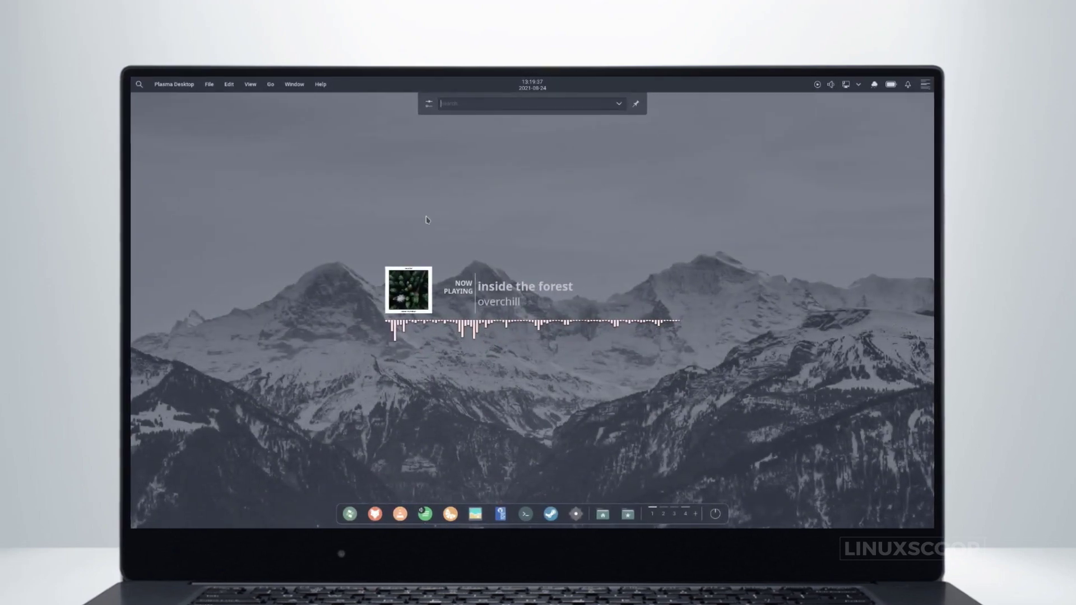
type("kde")
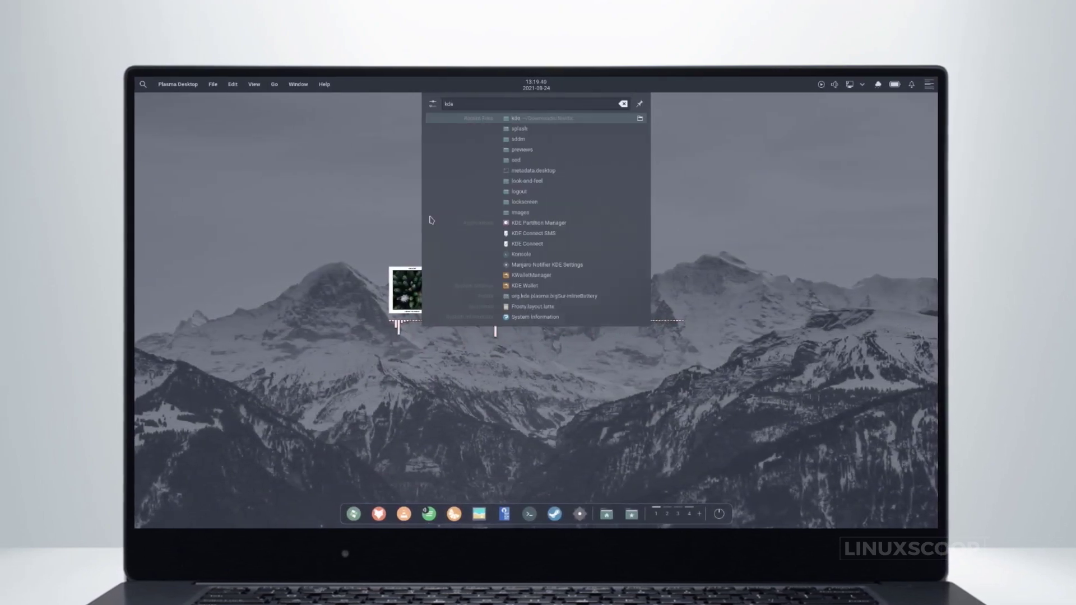
key("Escape")
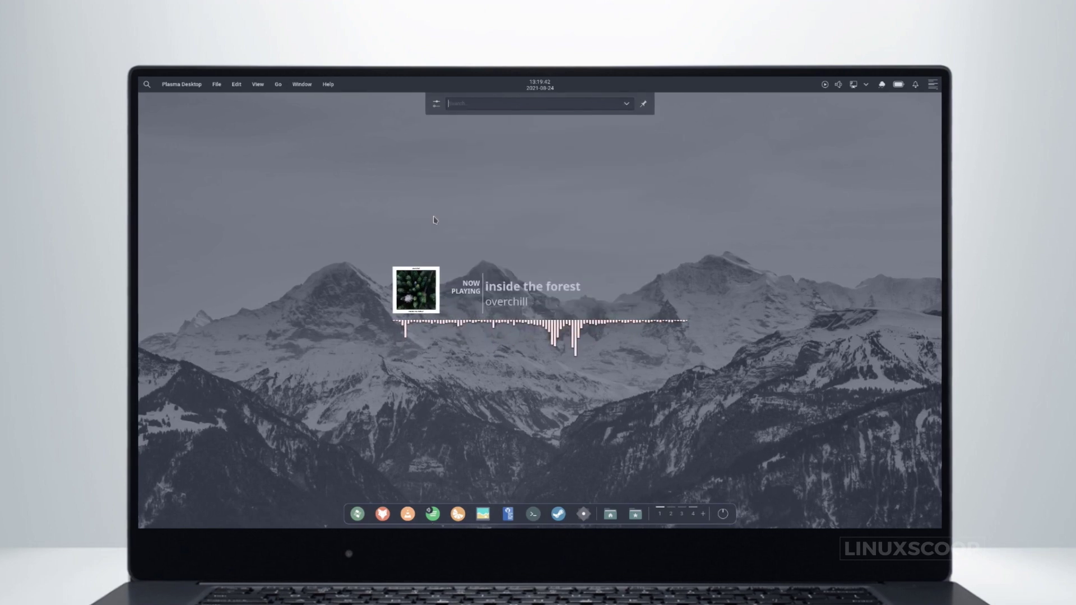
Search KRunner for "system" and launch the System Information result
type("system")
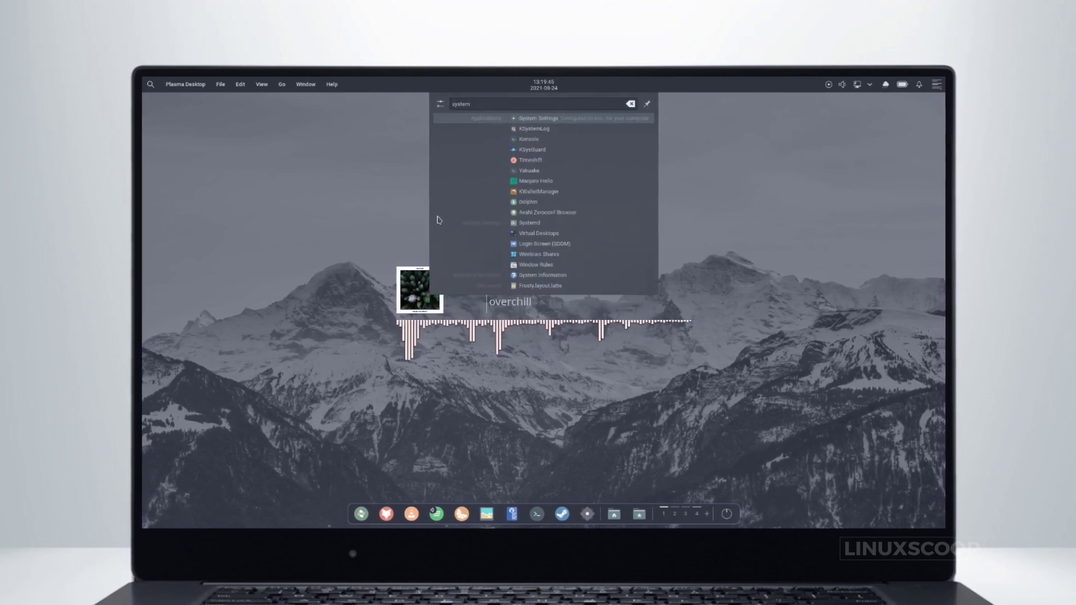
key("Down")
key("Down")
key("Down")
key("Down")
key("Down")
key("Down")
key("Down")
key("Down")
key("Down")
key("Down")
key("Down")
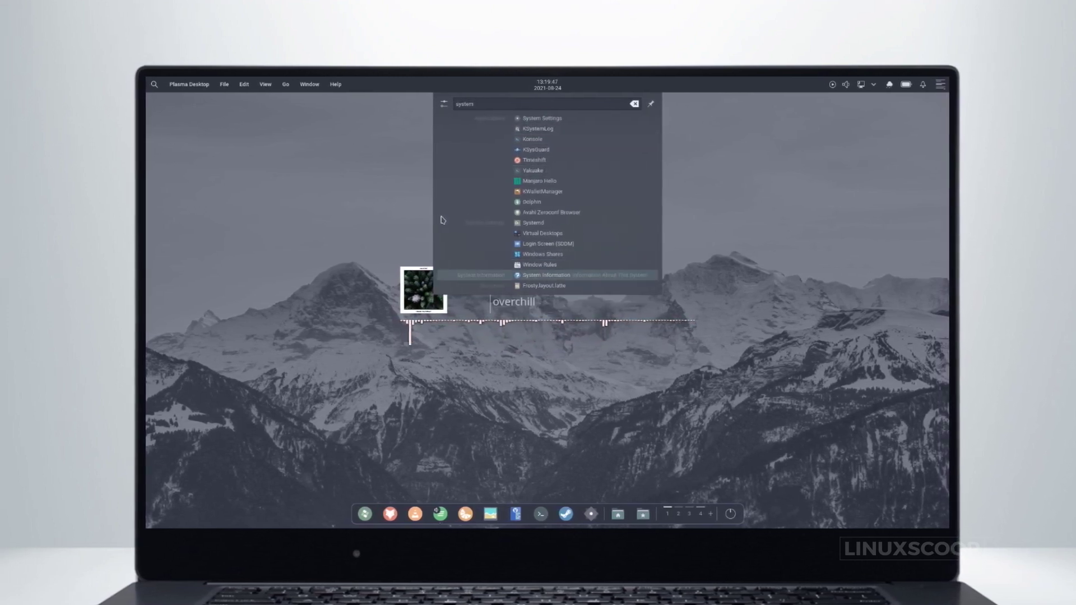
key("Return")
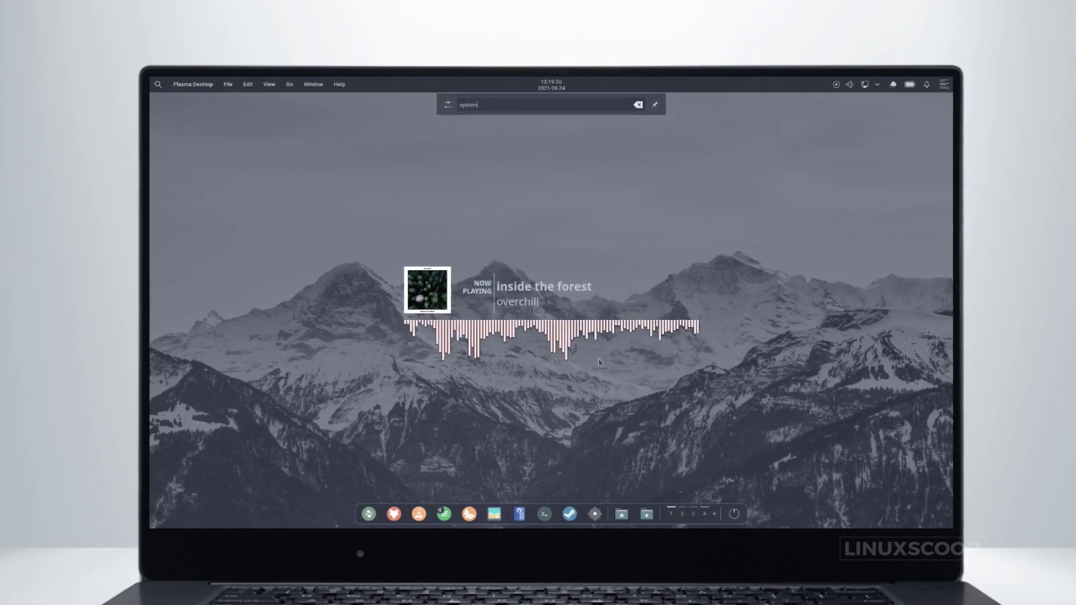
left_click(558, 93)
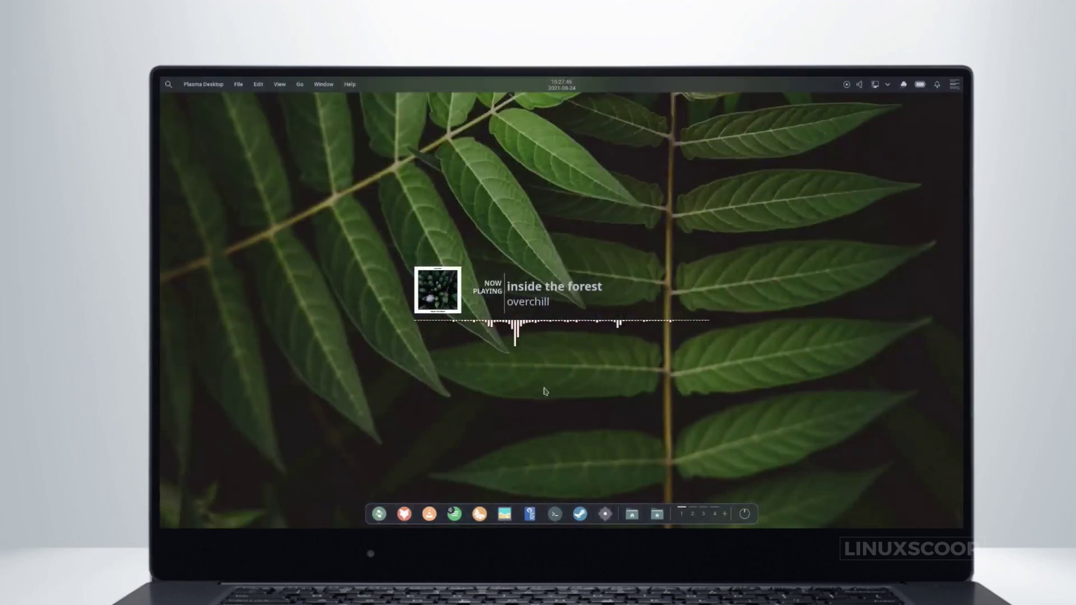
Cycle through the open windows with the window switcher and browse the Linux Scoop channel page in Firefox
key("alt+Tab")
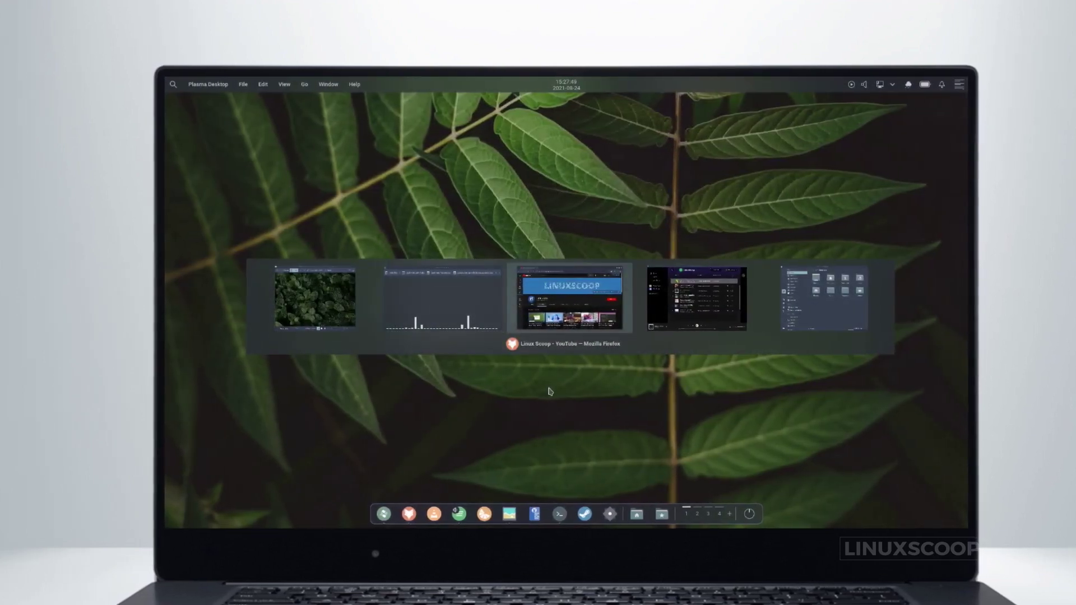
key("shift+Tab")
key("alt+Tab")
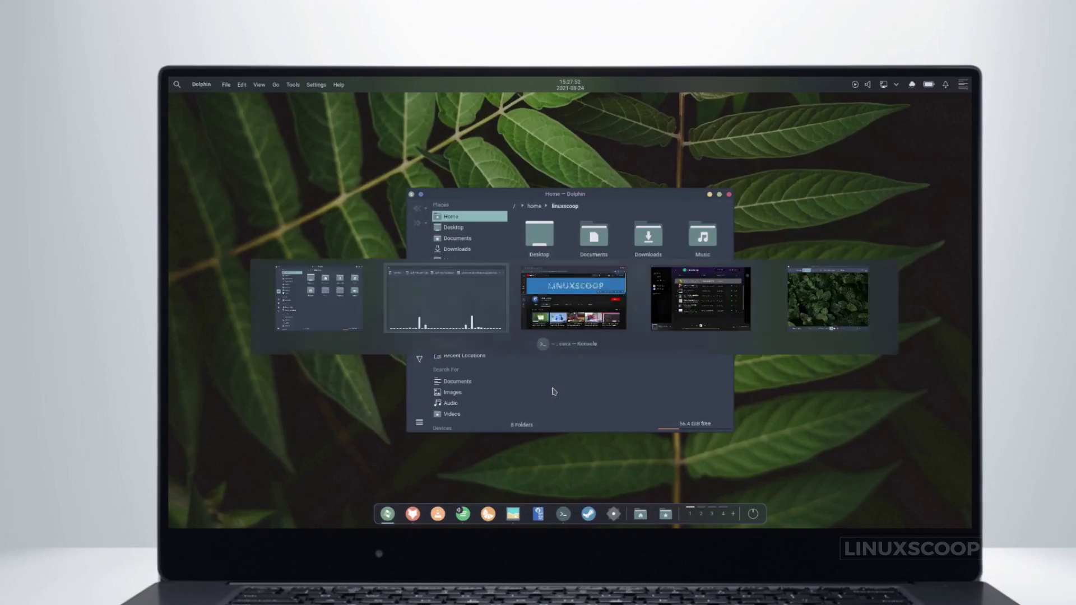
key("Tab")
key("shift+Tab")
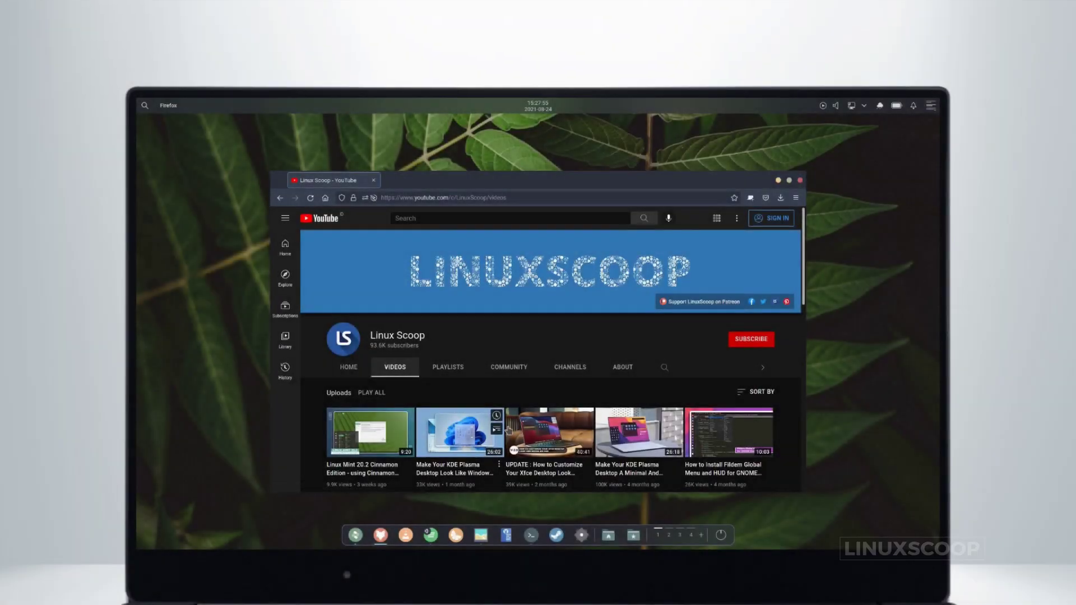
scroll(508, 430, "down", 5)
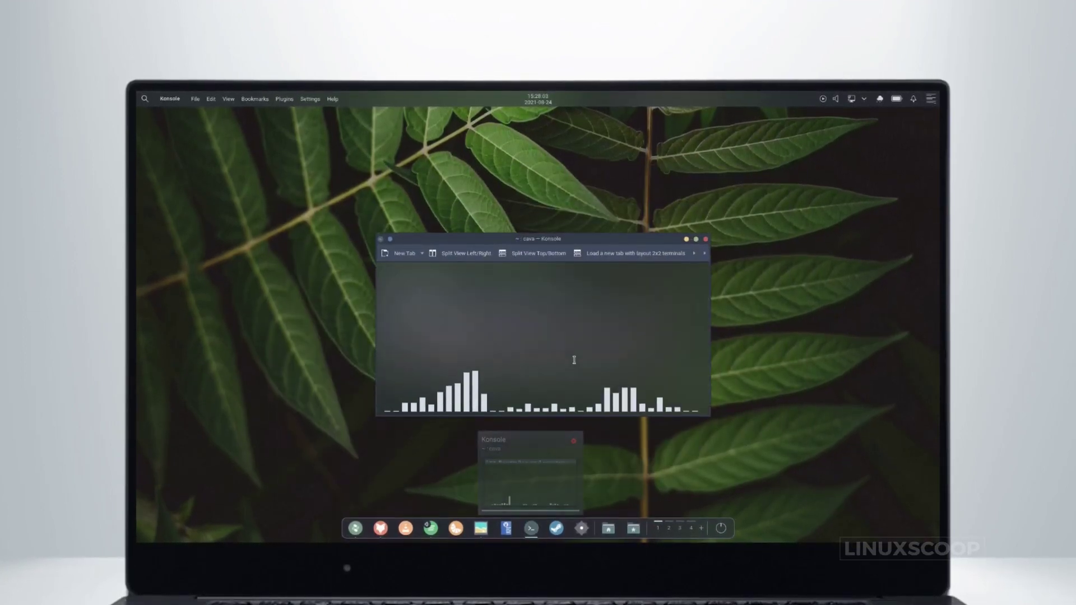
Switch between virtual desktops 2, 3 and 4 and bring up the Spotify window
left_click(669, 527)
left_click(679, 523)
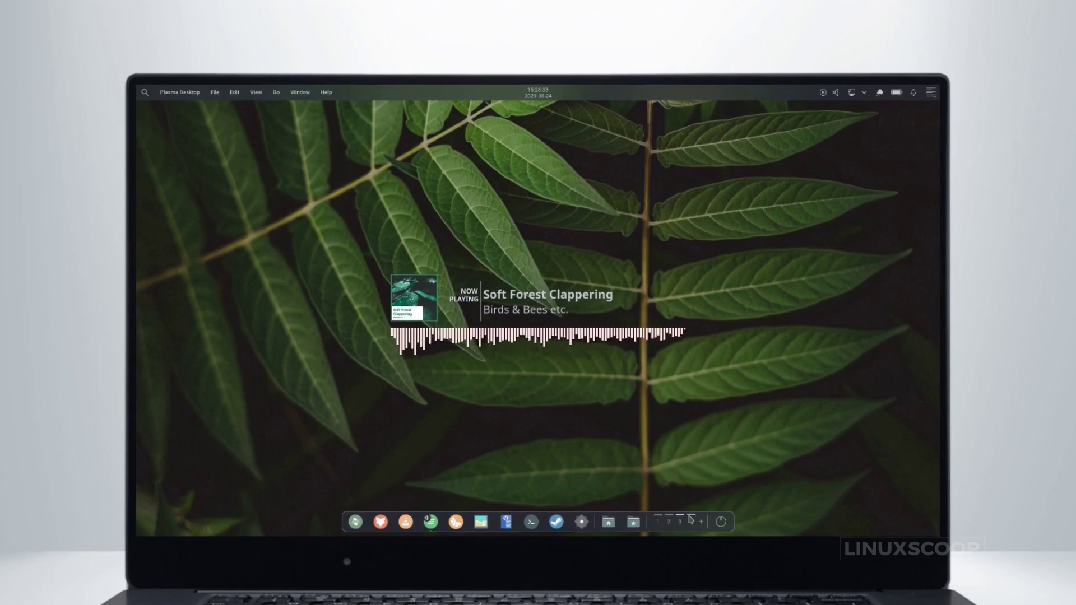
left_click(427, 521)
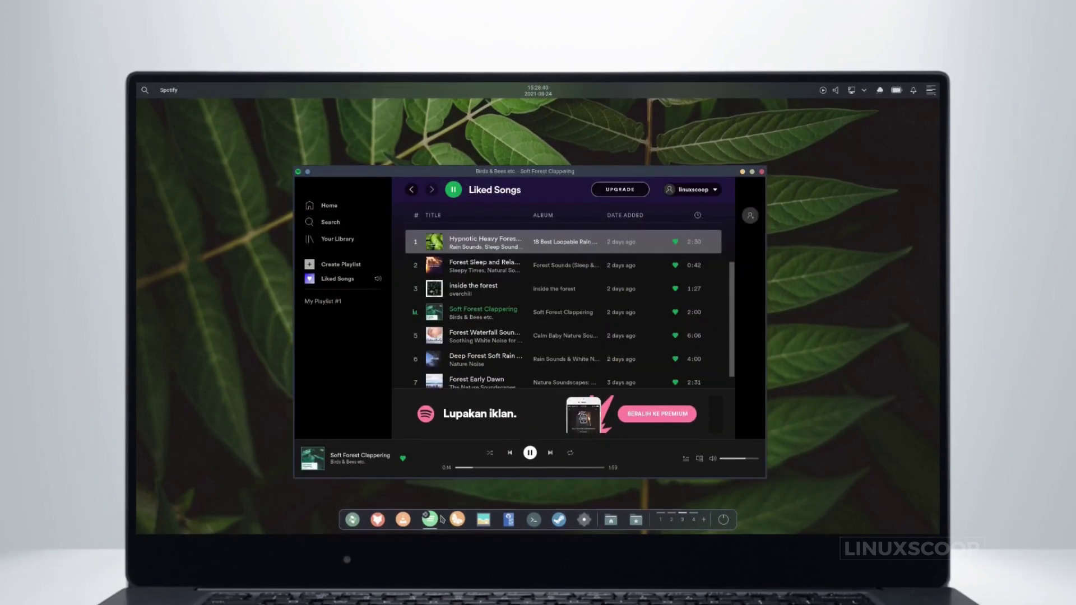
left_click(691, 515)
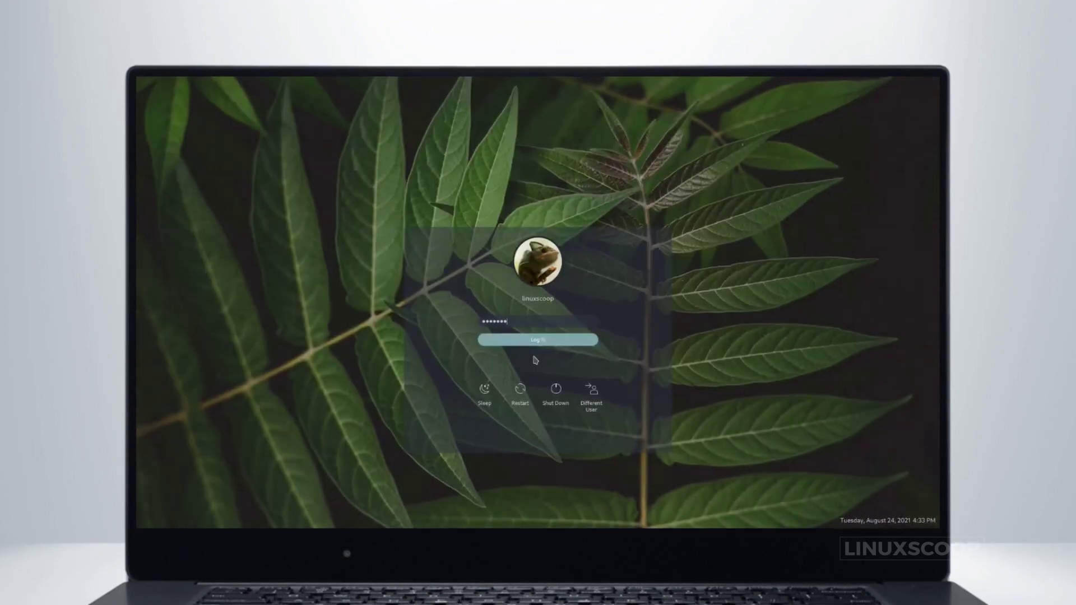
Log in to the desktop session and dismiss the Package Manager and Network Management notifications
key("Return")
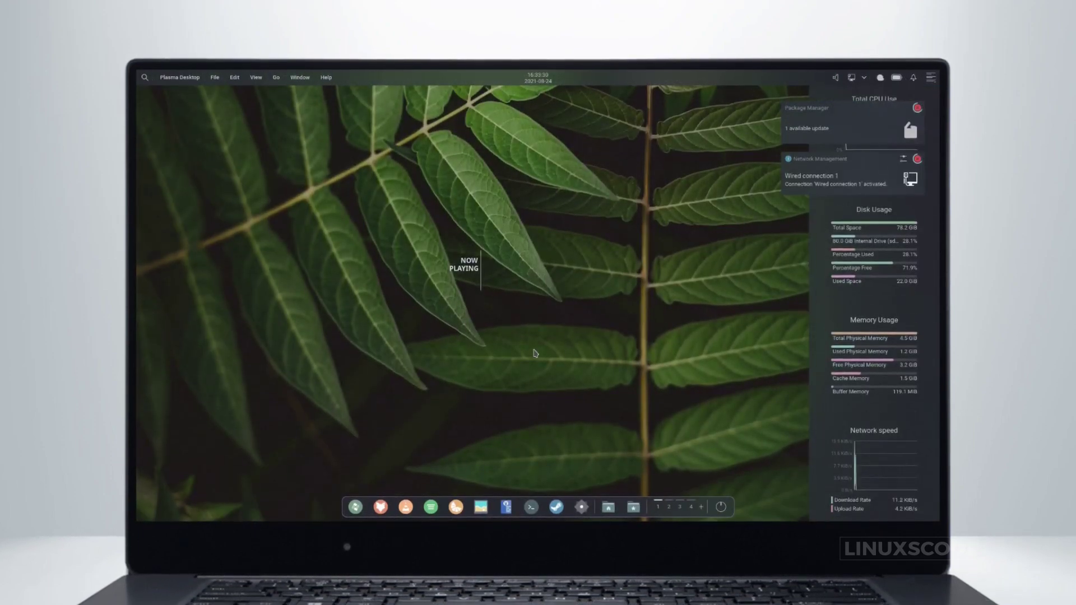
left_click(917, 106)
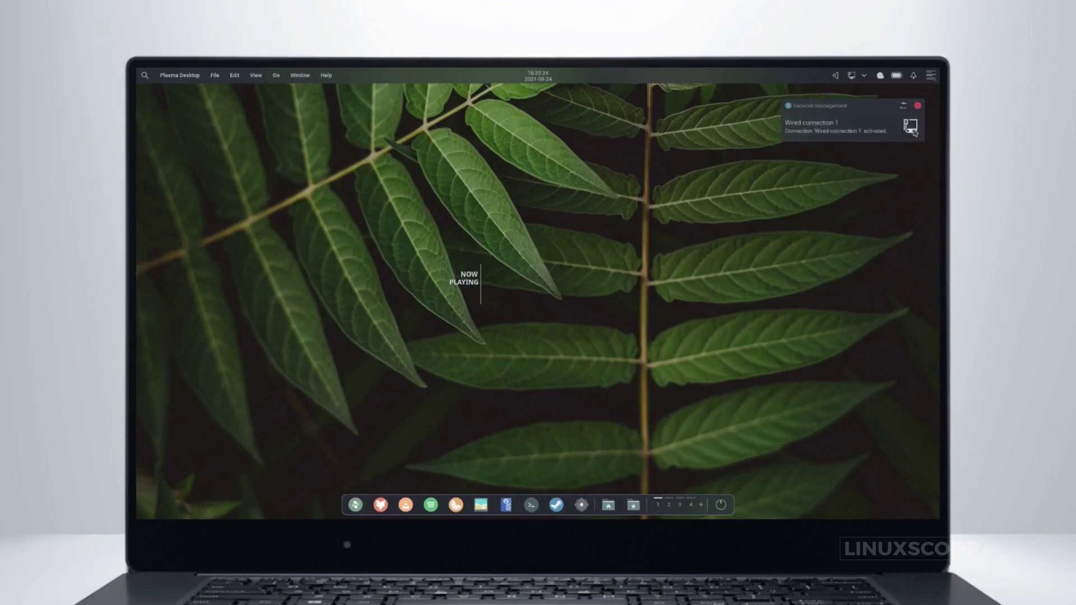
left_click(917, 106)
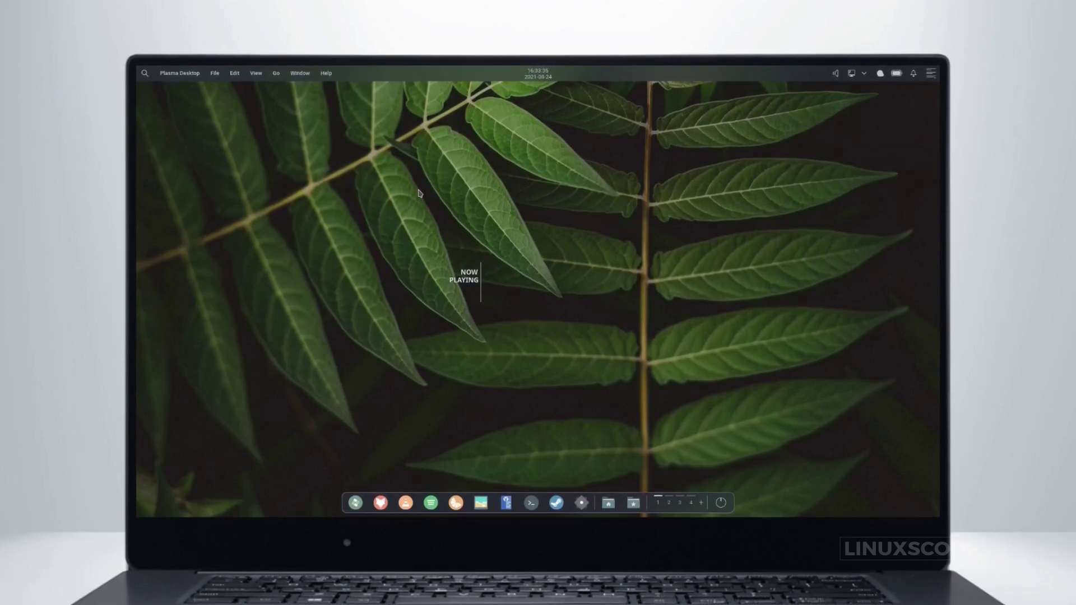
Lock the screen and unlock it with the account password
right_click(427, 167)
left_click(457, 343)
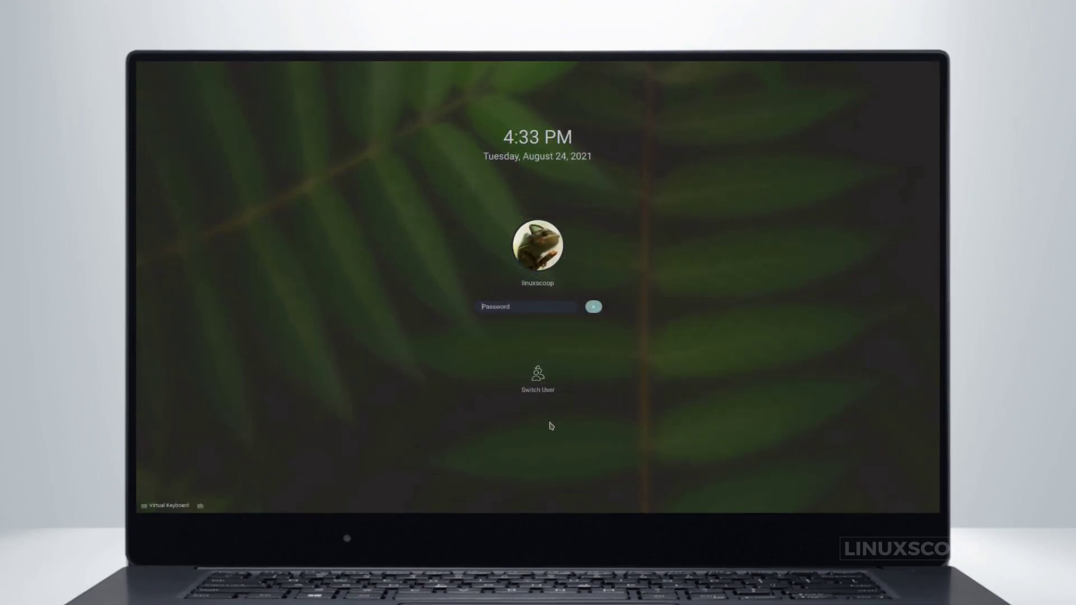
type("******")
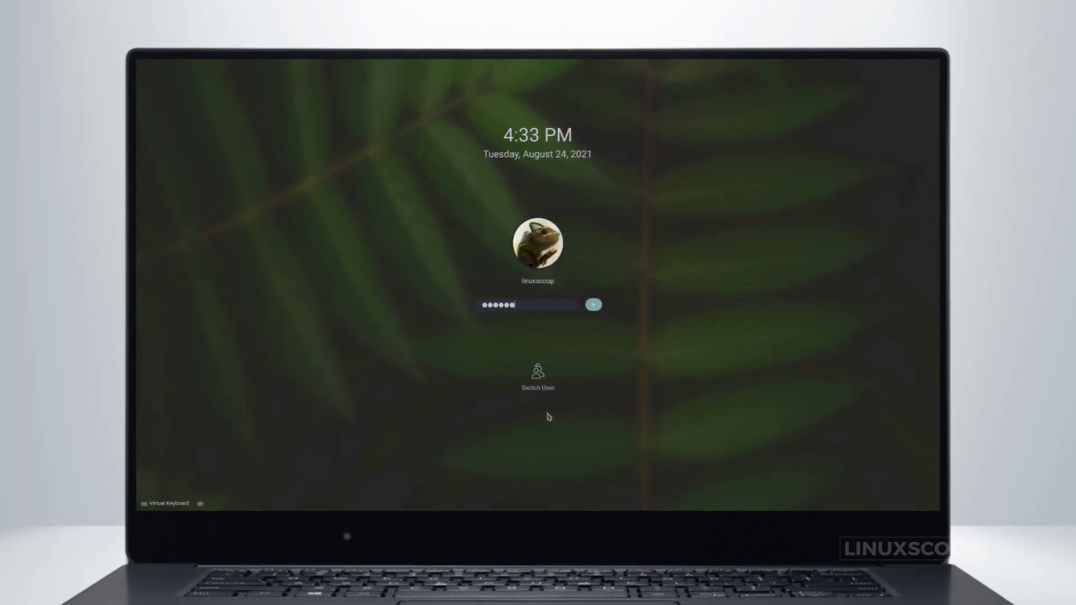
key("Return")
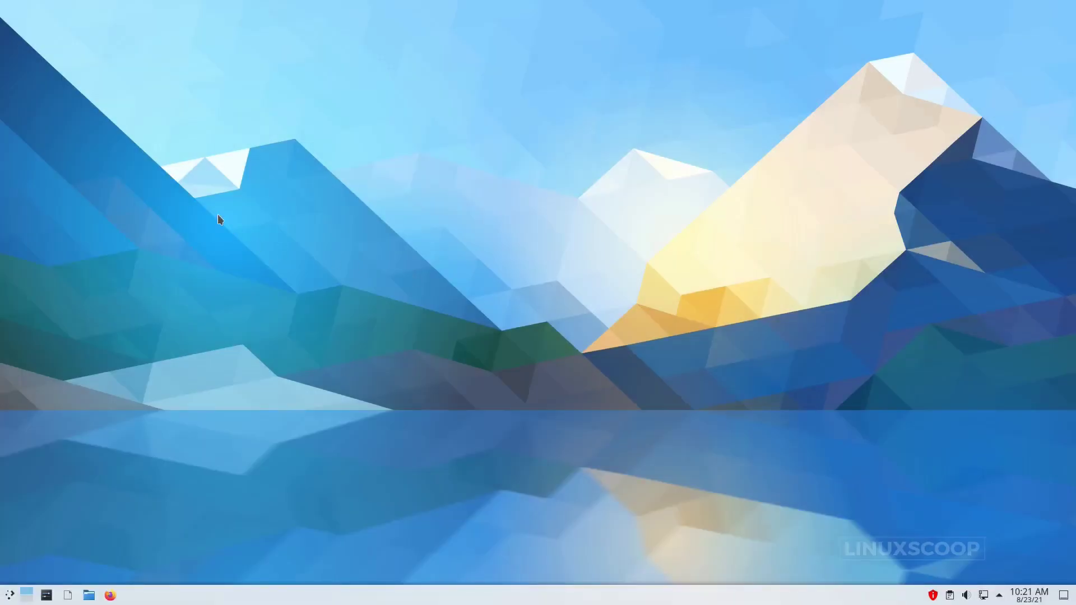
Open the widget list from the desktop and bring up the online catalogue of new Plasma widgets
right_click(150, 146)
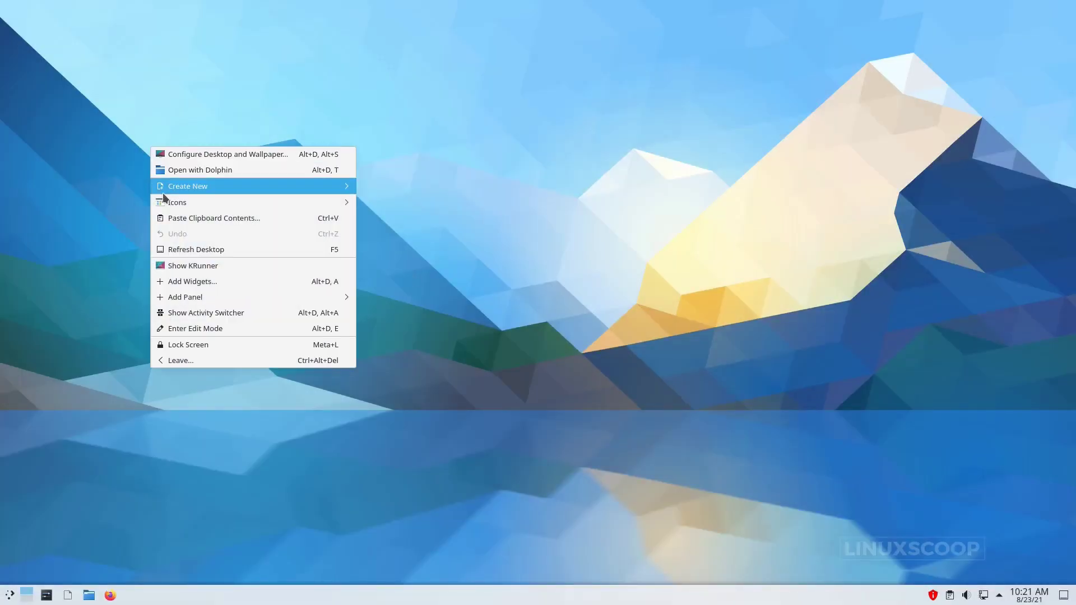
left_click(180, 279)
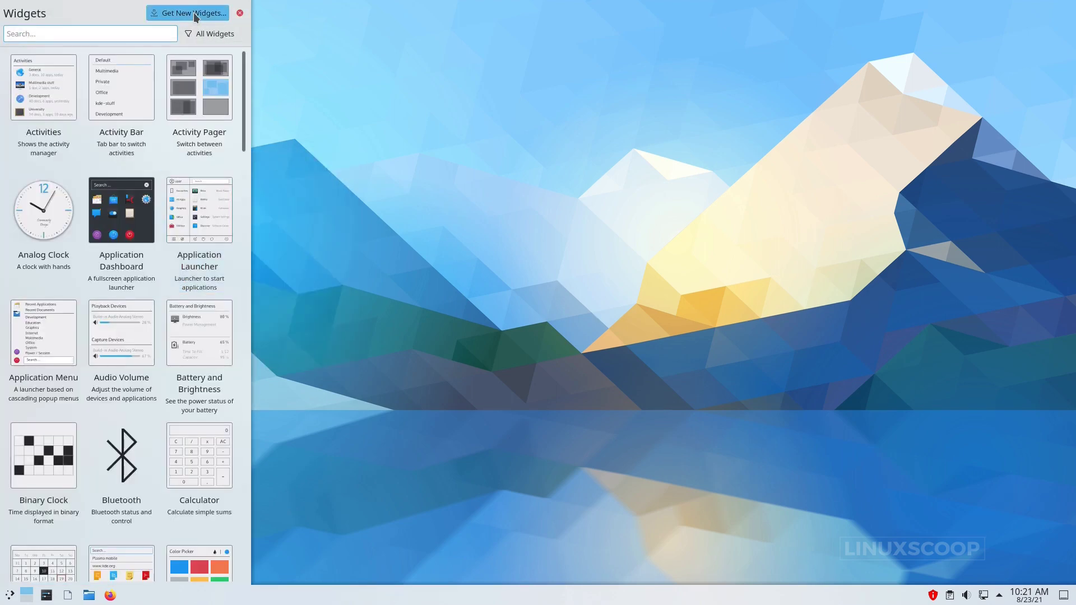
left_click(194, 13)
left_click(197, 22)
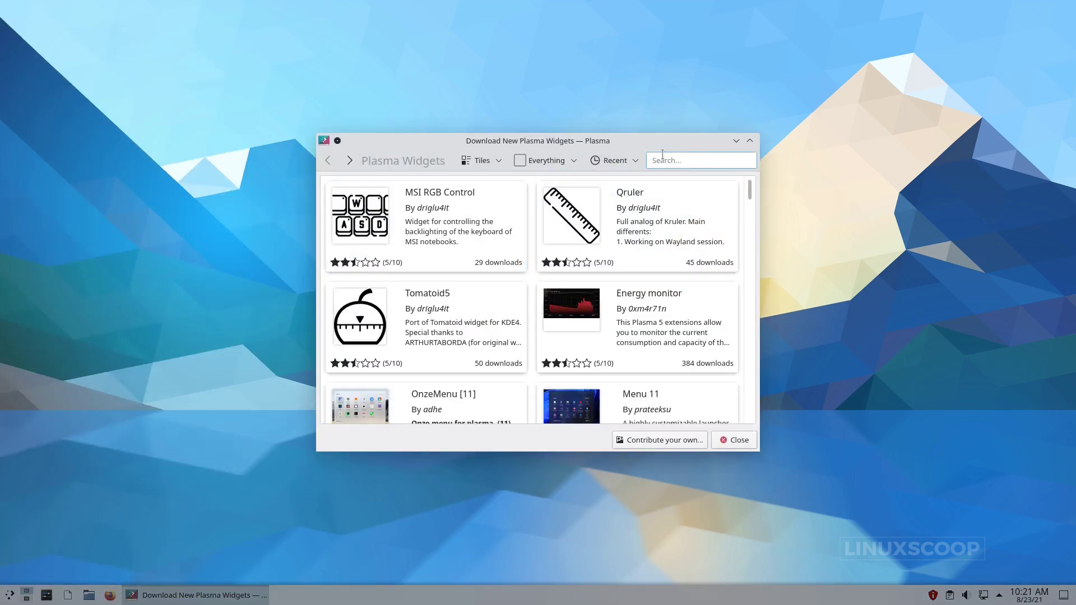
Find Plasma Customization Saver by searching for "plasma saver", install its com.pajuelo.plasmaConfSaver-1.5.tar.gz package and close the catalogue
mouse_move(673, 198)
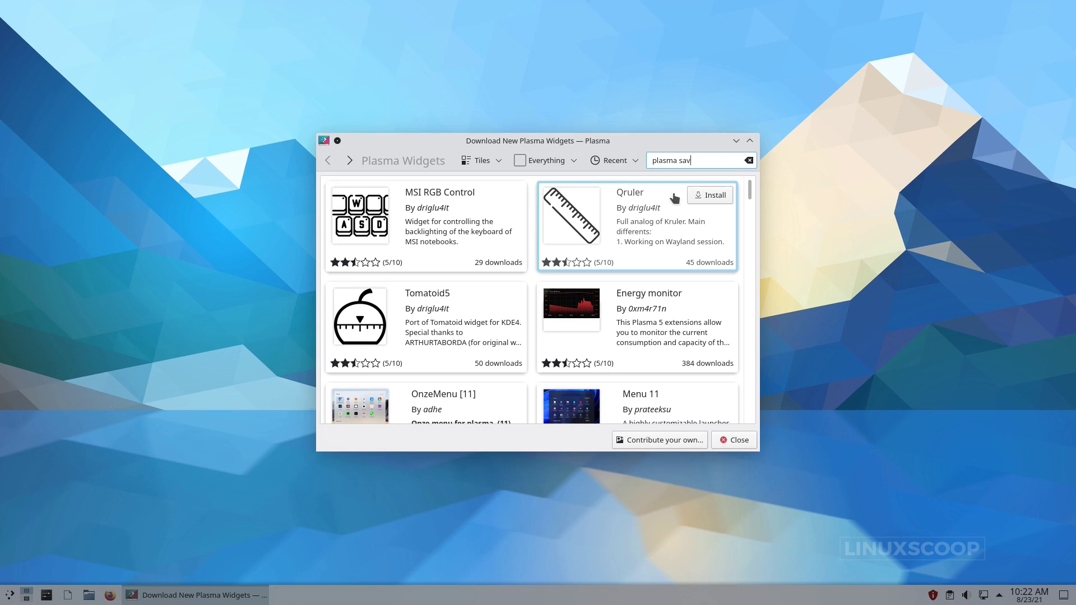
key("Return")
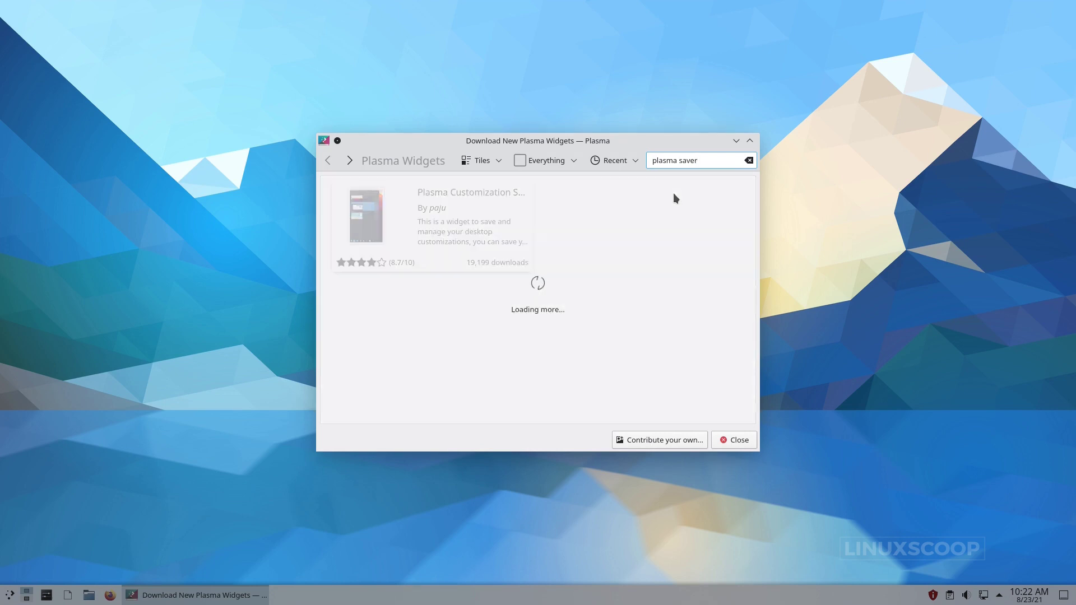
left_click(446, 237)
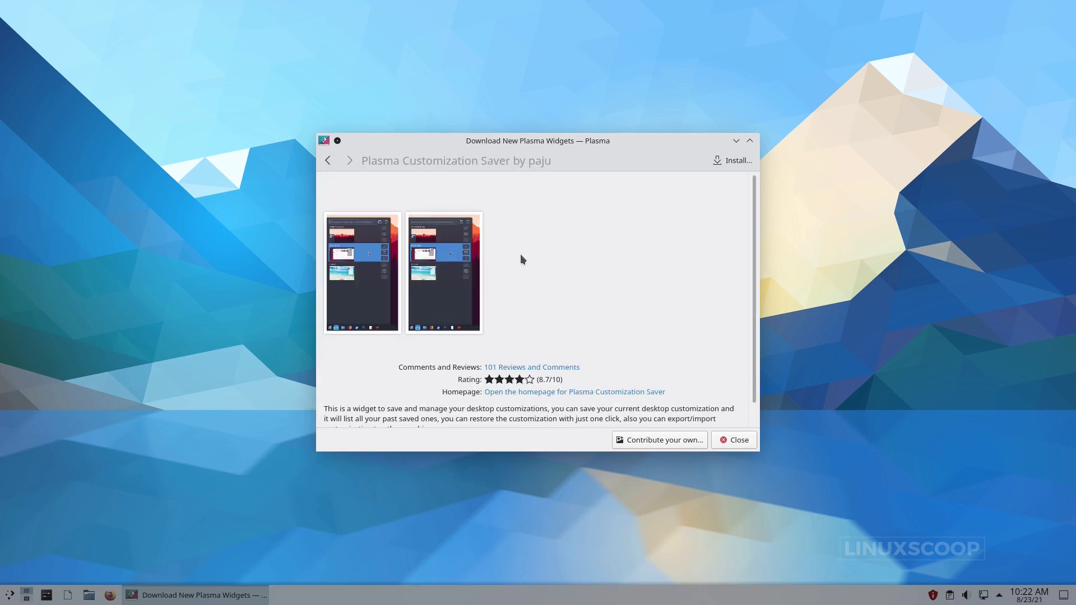
left_click(731, 161)
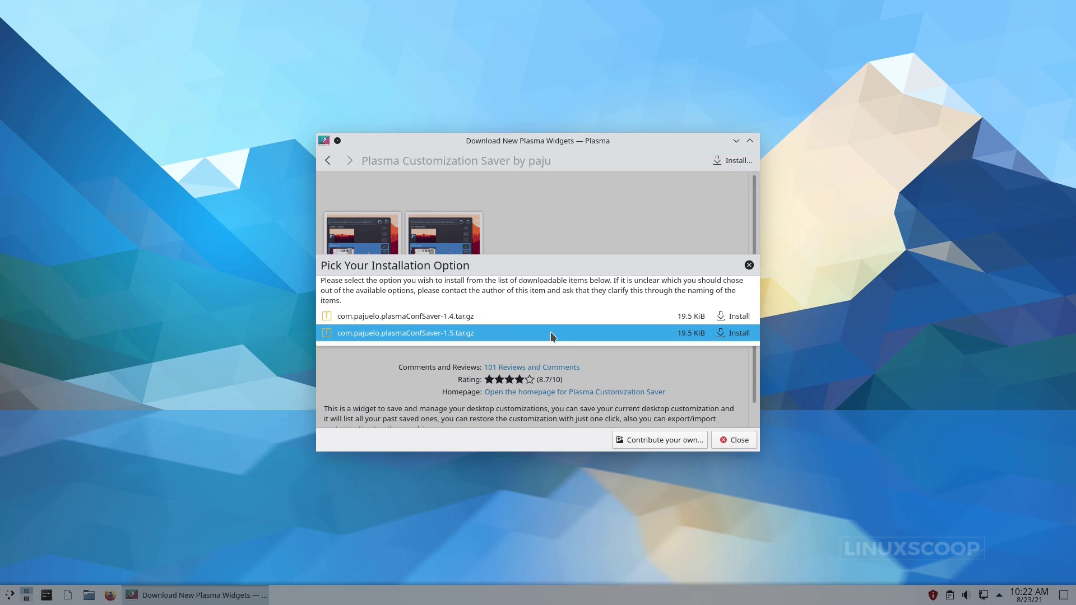
left_click(732, 333)
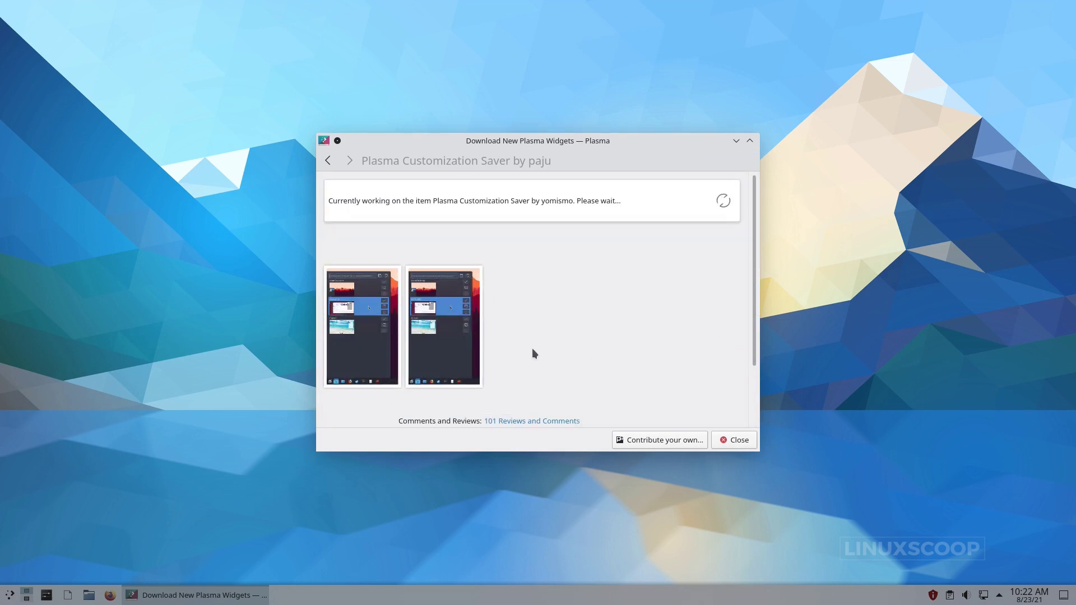
left_click(328, 163)
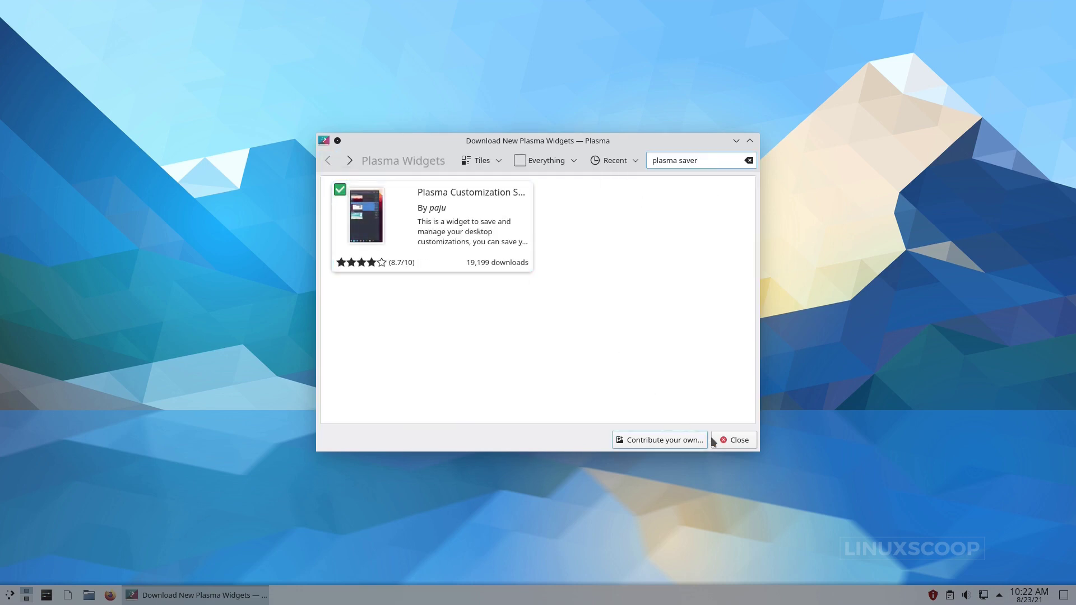
left_click(734, 440)
Find the PlasmaConfigSaver widget among the installed widgets and add it to the desktop's bottom panel, just before the clock
right_click(87, 132)
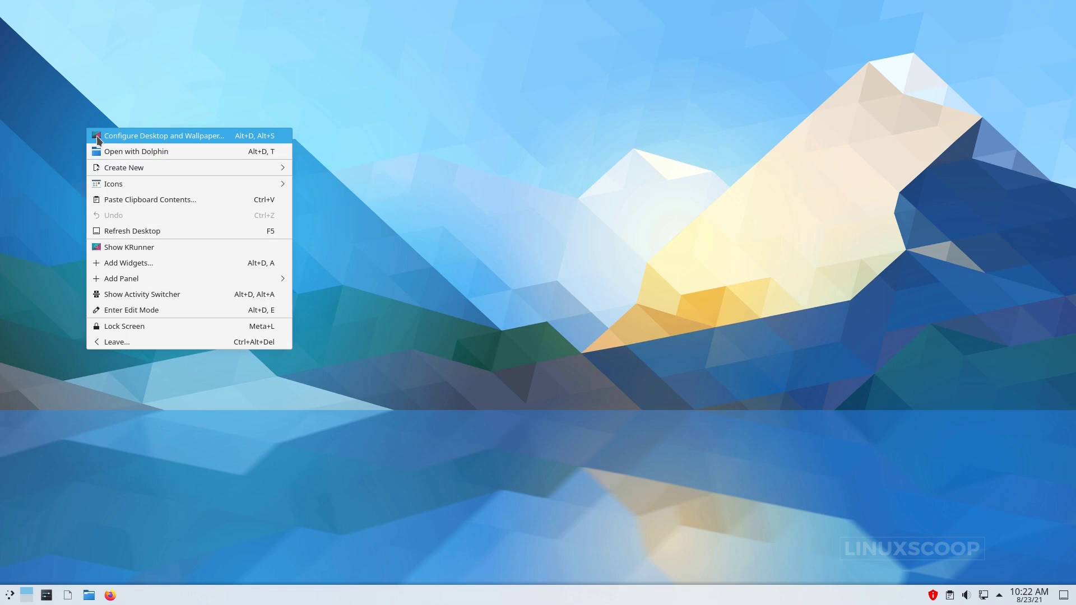
left_click(140, 260)
type("plasma")
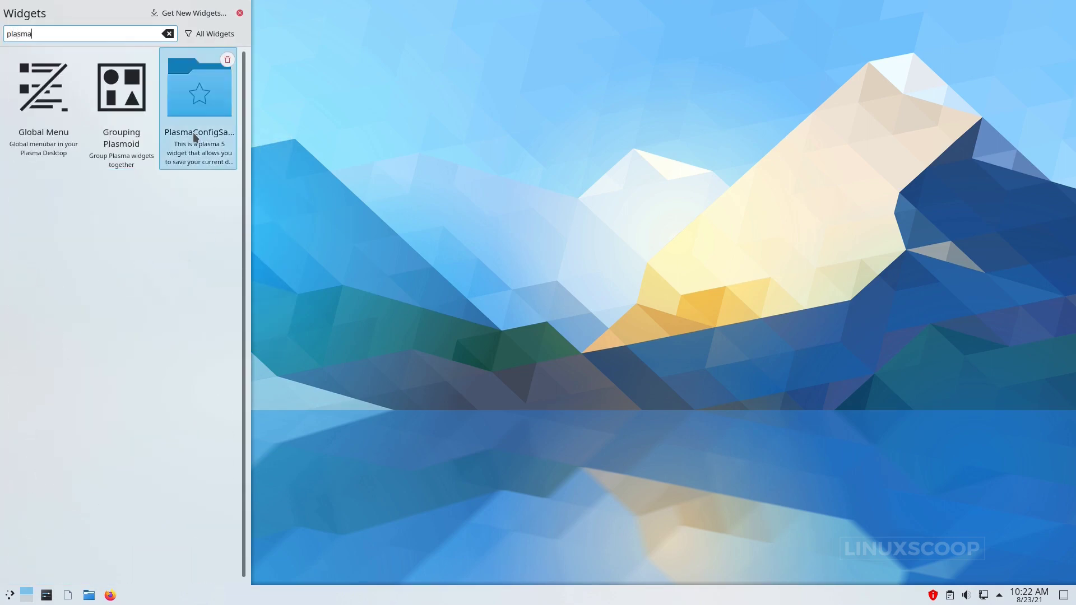
left_click_drag(192, 132, 993, 600)
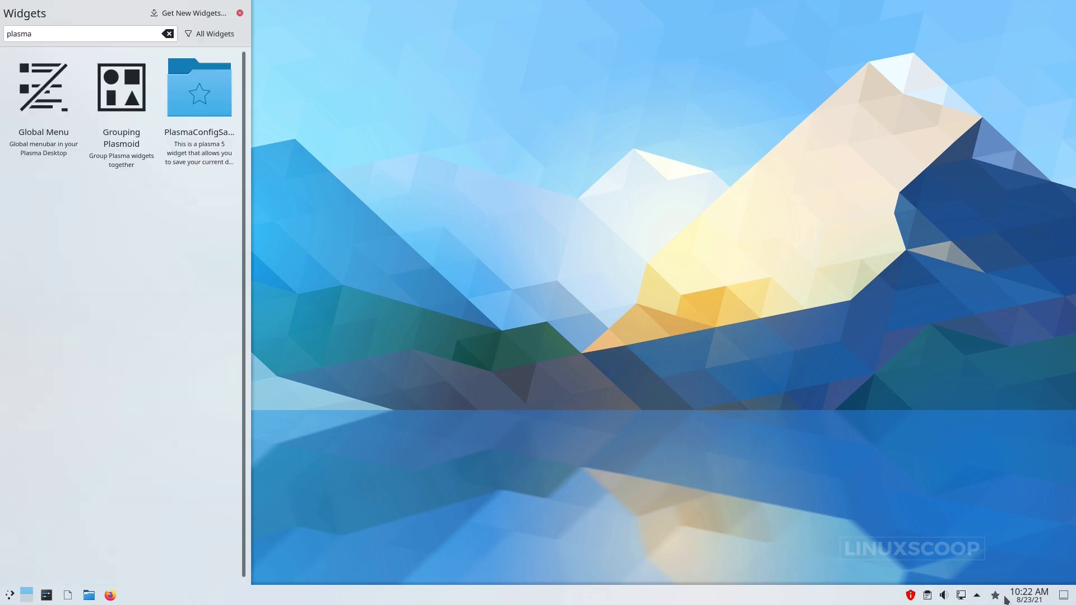
Save the current desktop customization as "KDE-Default" with the config saver widget and close the widget list
left_click(994, 595)
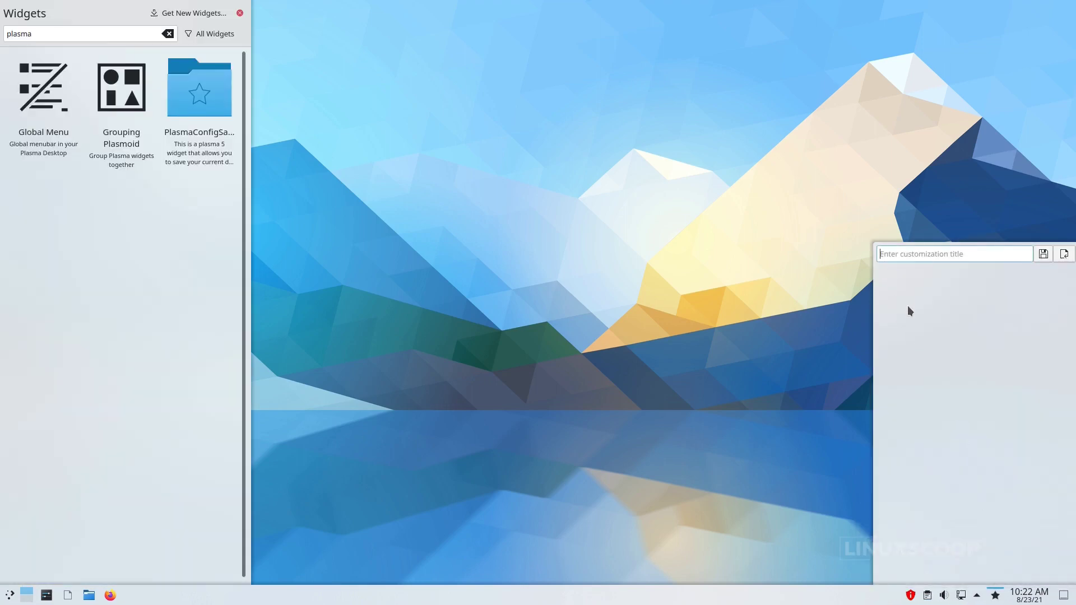
type("KDE-Default")
left_click(1041, 256)
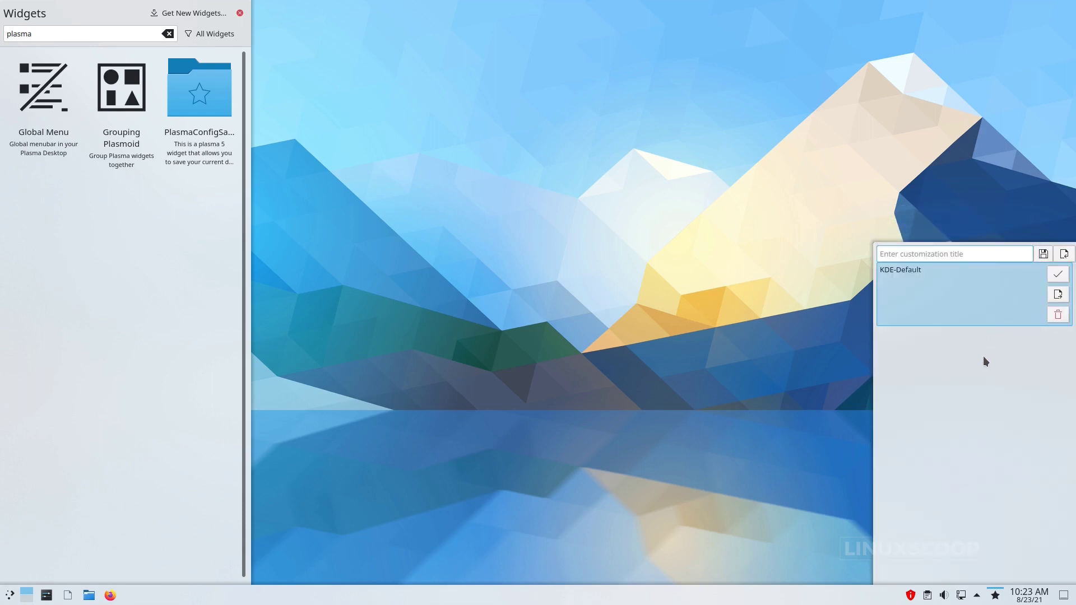
left_click(570, 365)
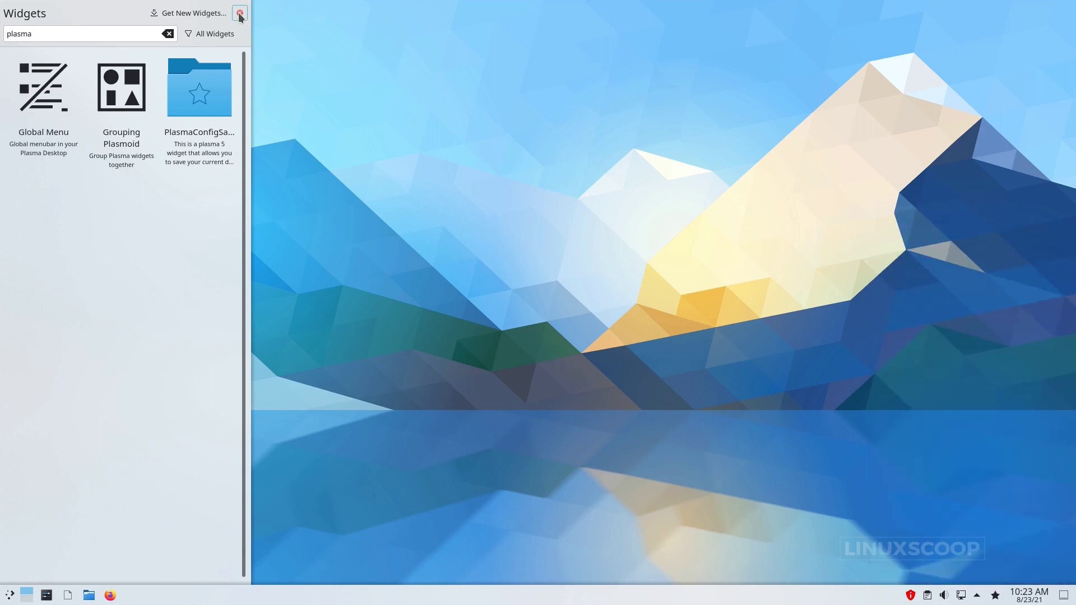
left_click(240, 13)
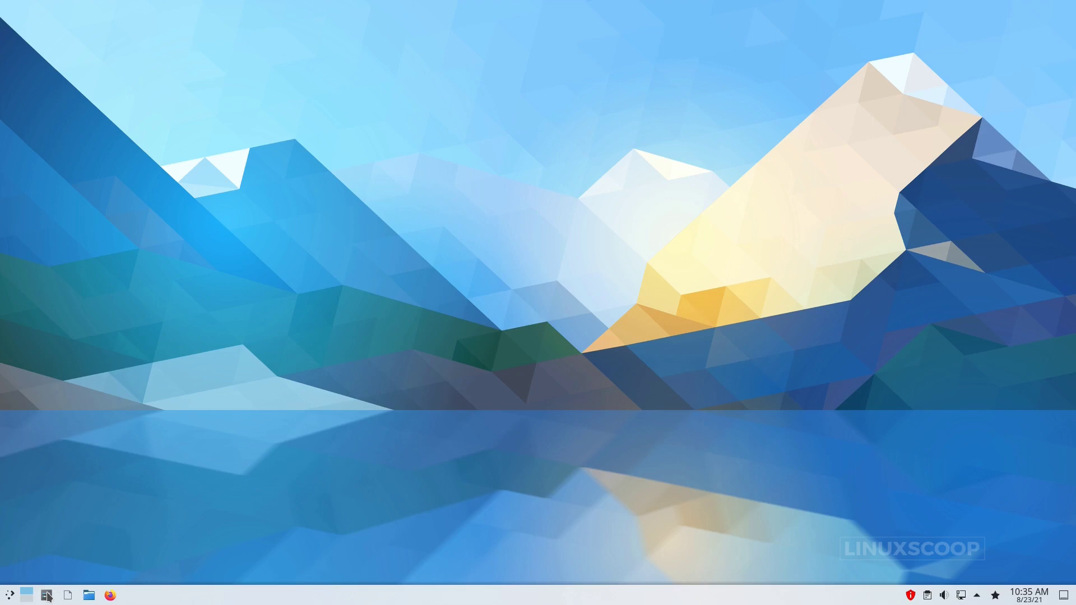
Switch to System Settings in a maximized window and enable the Sheet effect in the Workspace Behavior desktop effects
left_click(47, 596)
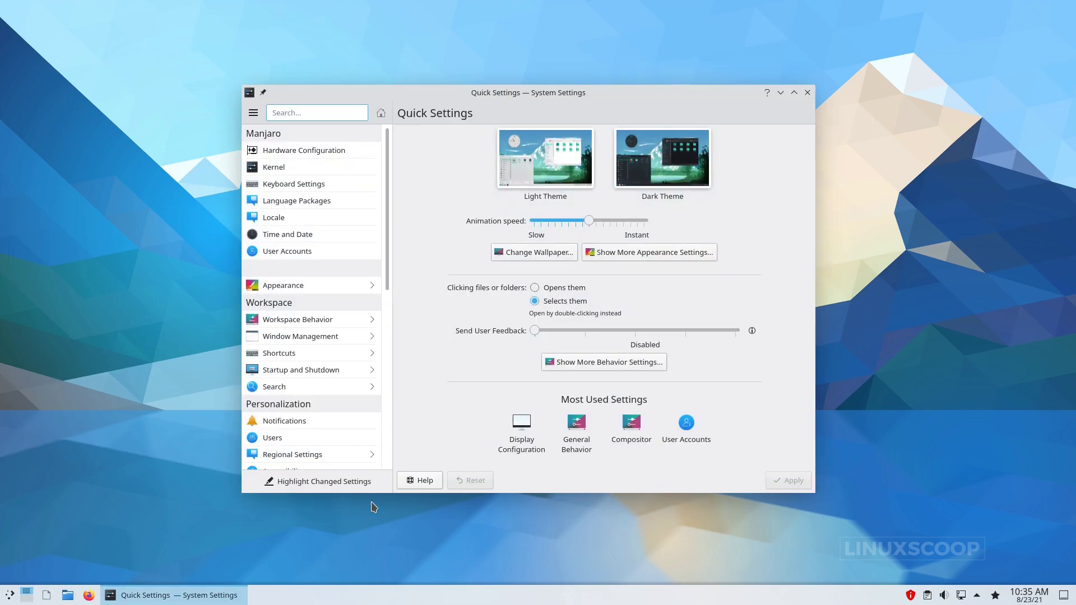
left_click(793, 93)
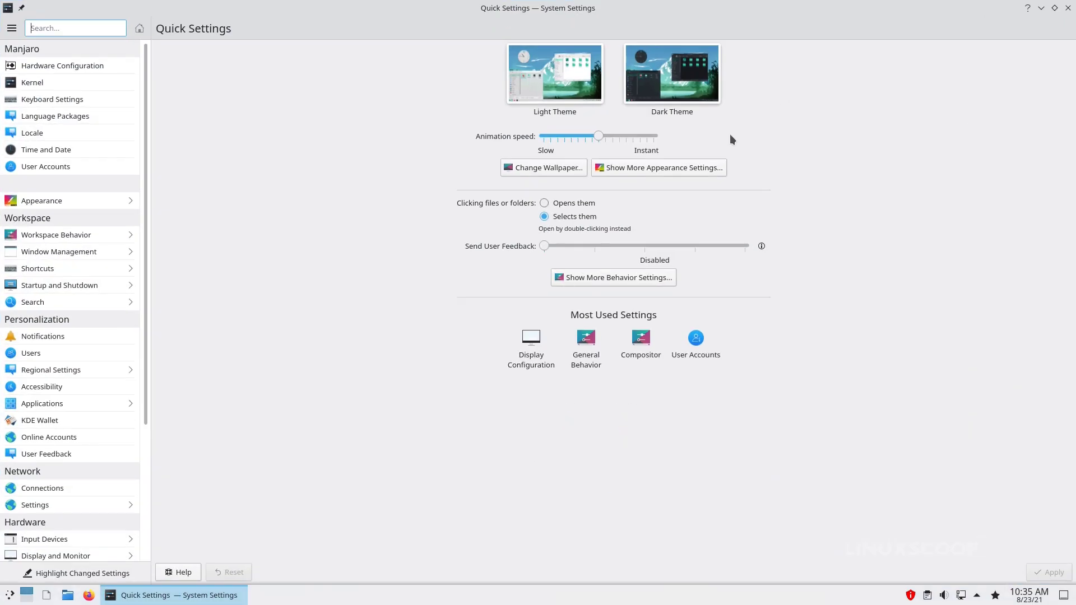
left_click(60, 237)
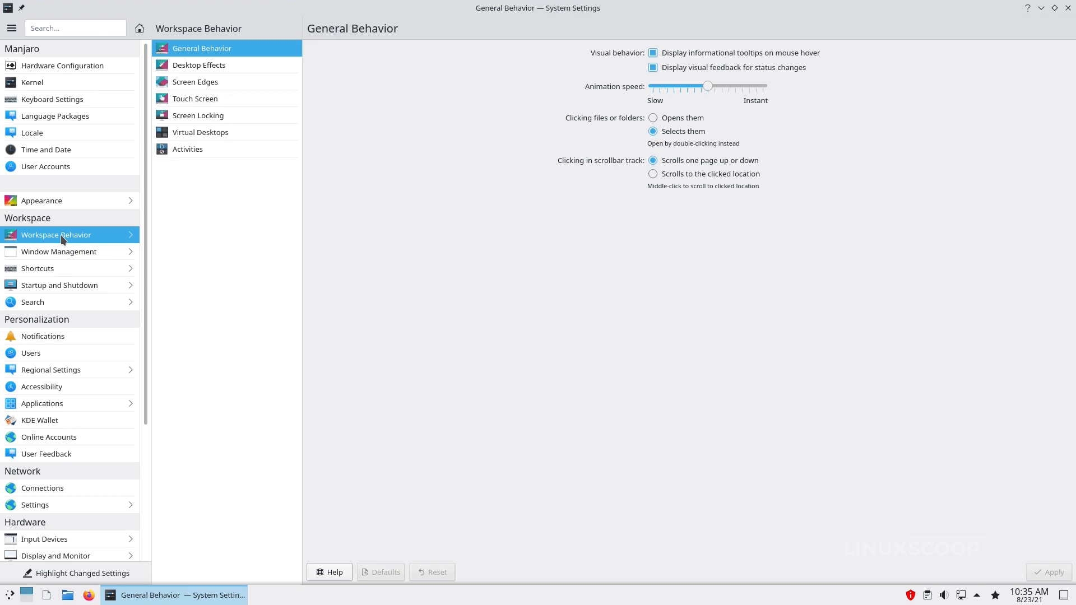
left_click(173, 66)
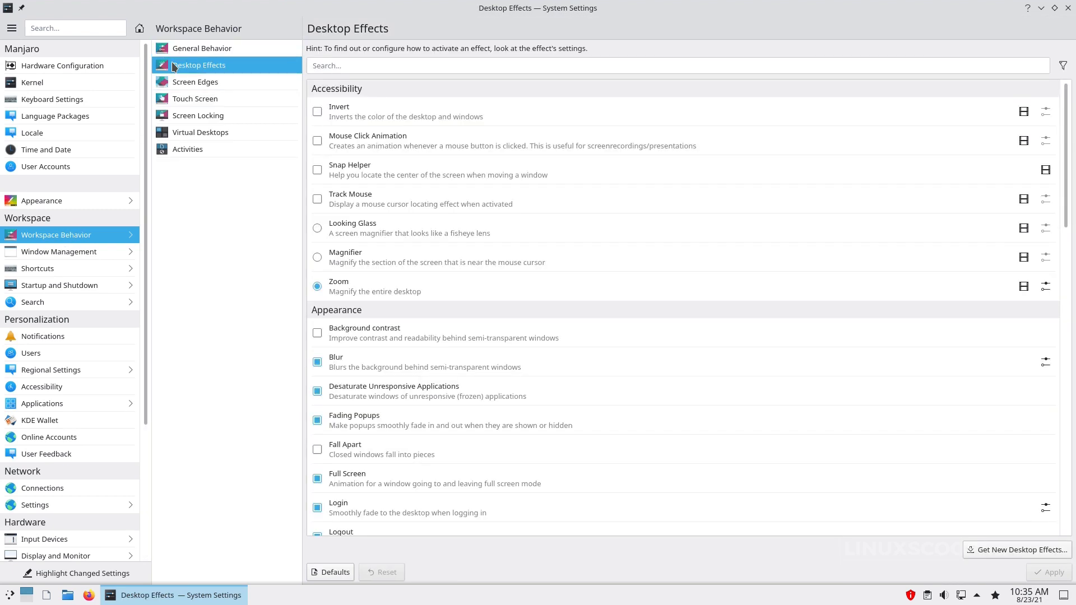
type("sheet")
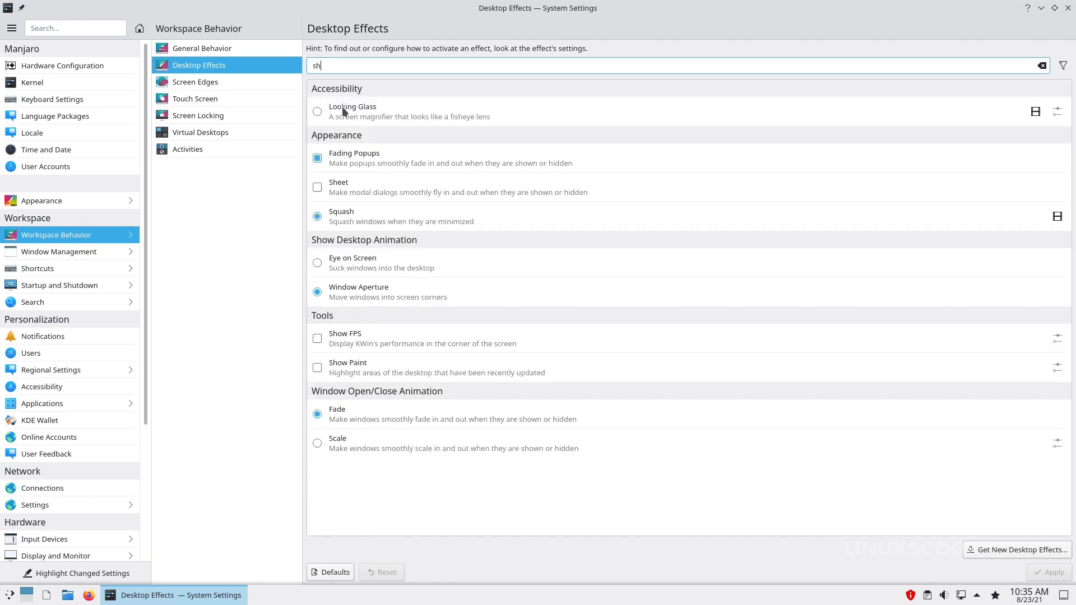
left_click(318, 112)
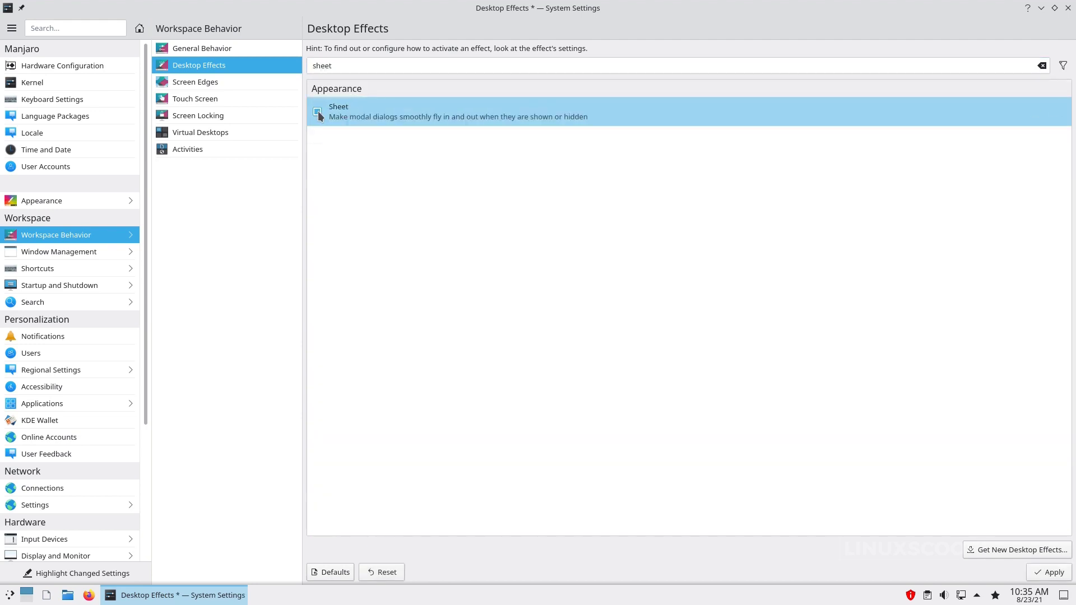
Enable the Dim Inactive and Dim Screen for Administrator Mode desktop effects
double_click(322, 66)
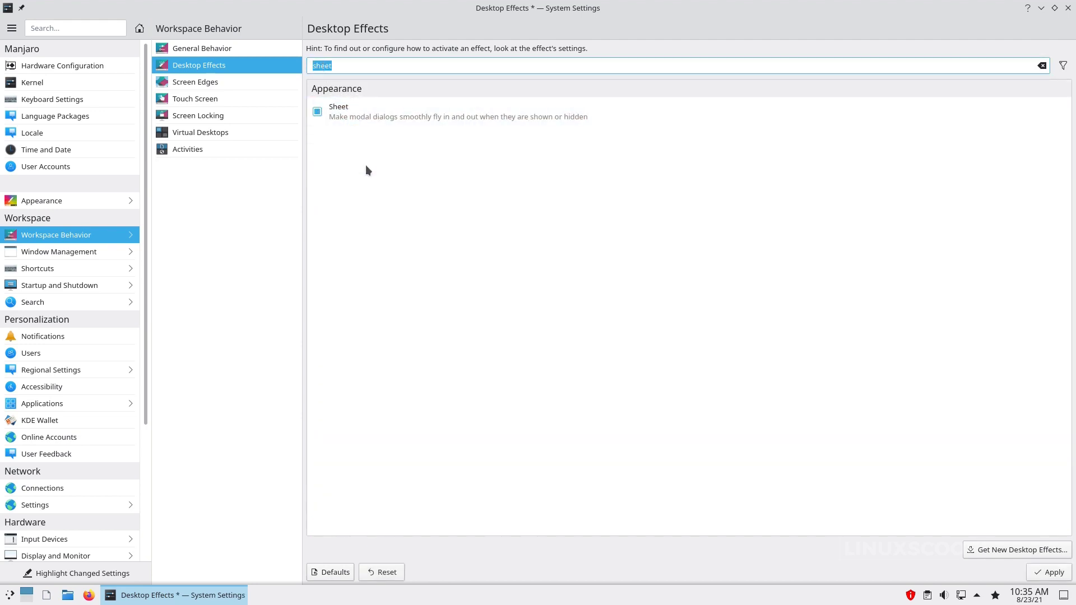
type("dim")
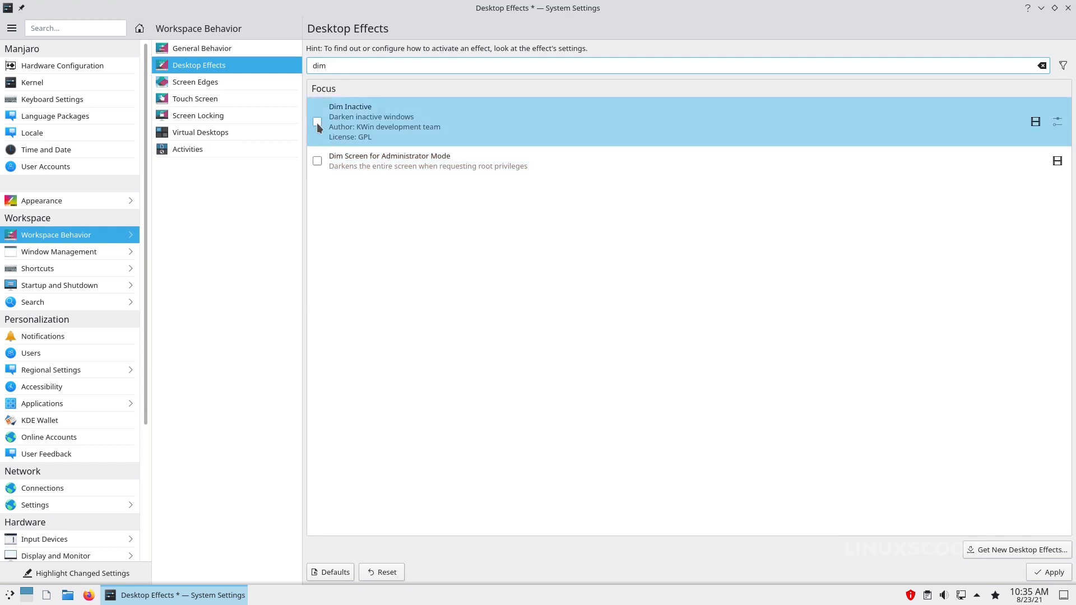
left_click(317, 121)
left_click(317, 161)
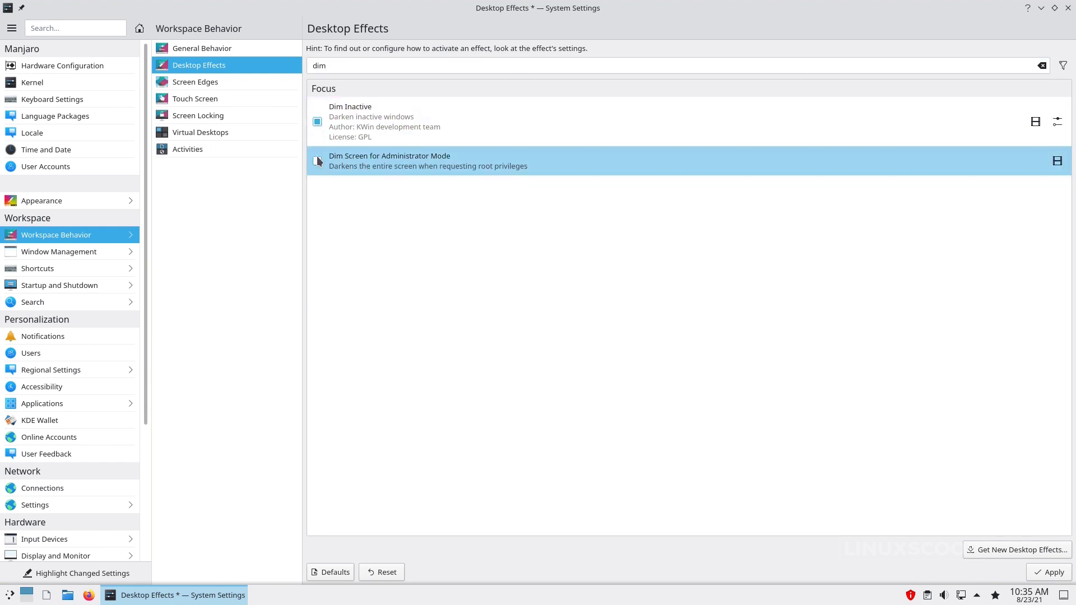
Find and enable the Slide Back desktop effect in the Focus group
double_click(317, 66)
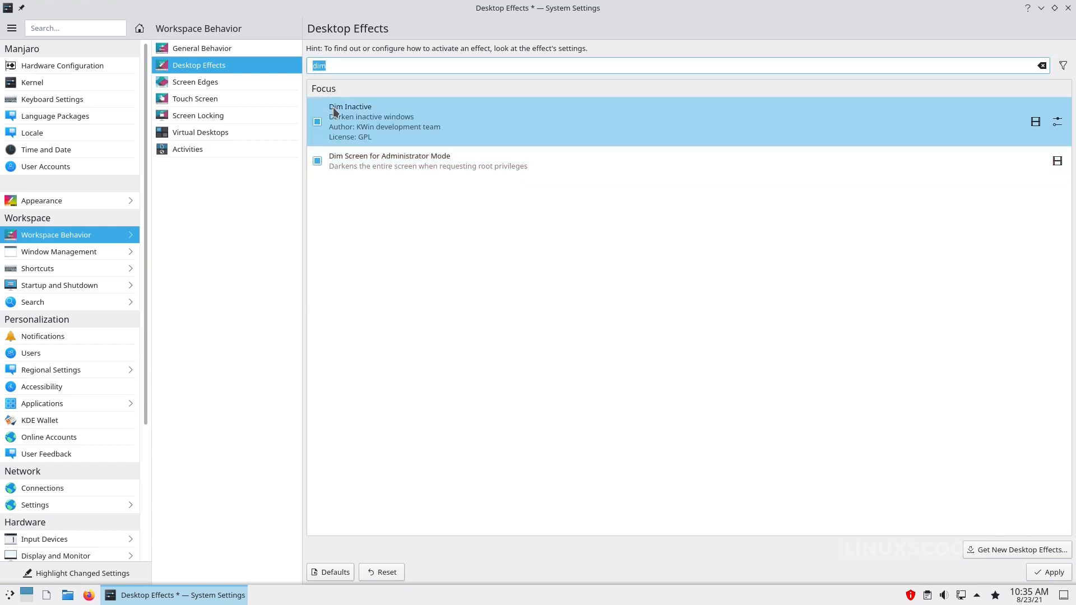
type("slide")
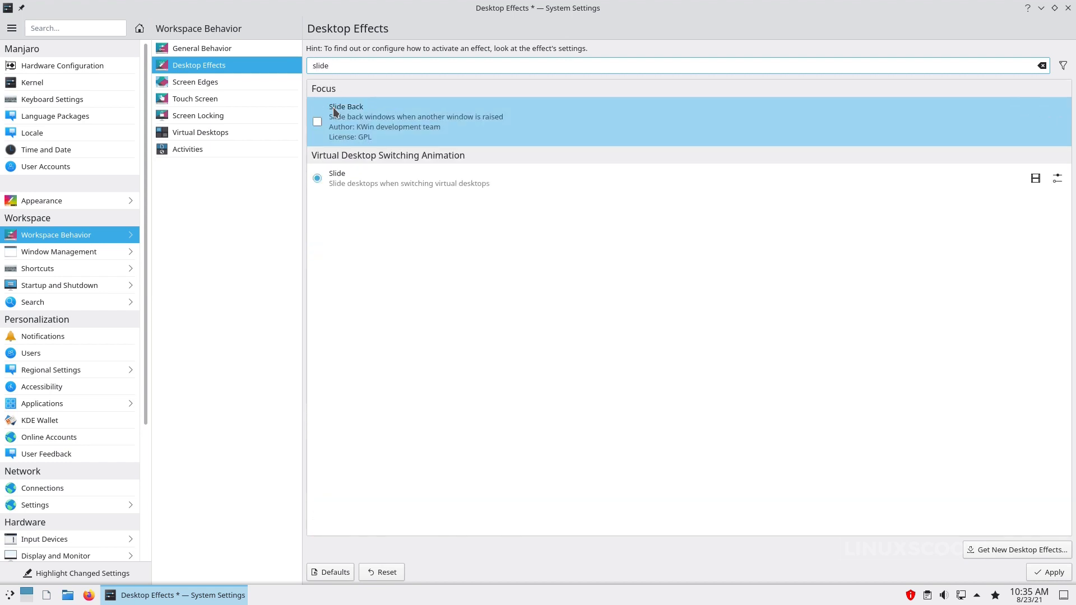
left_click(317, 121)
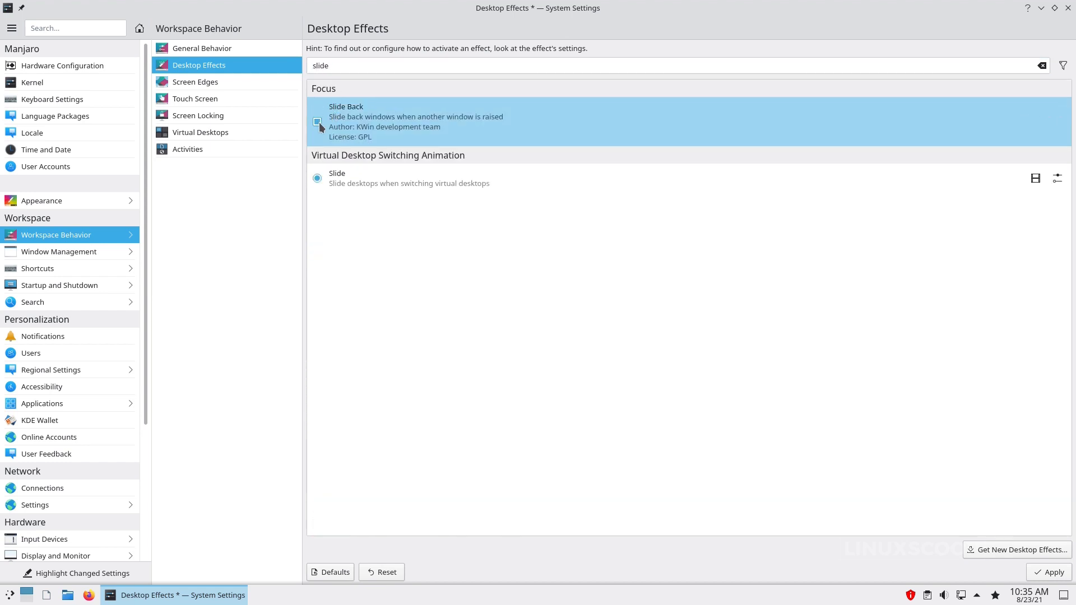
double_click(320, 66)
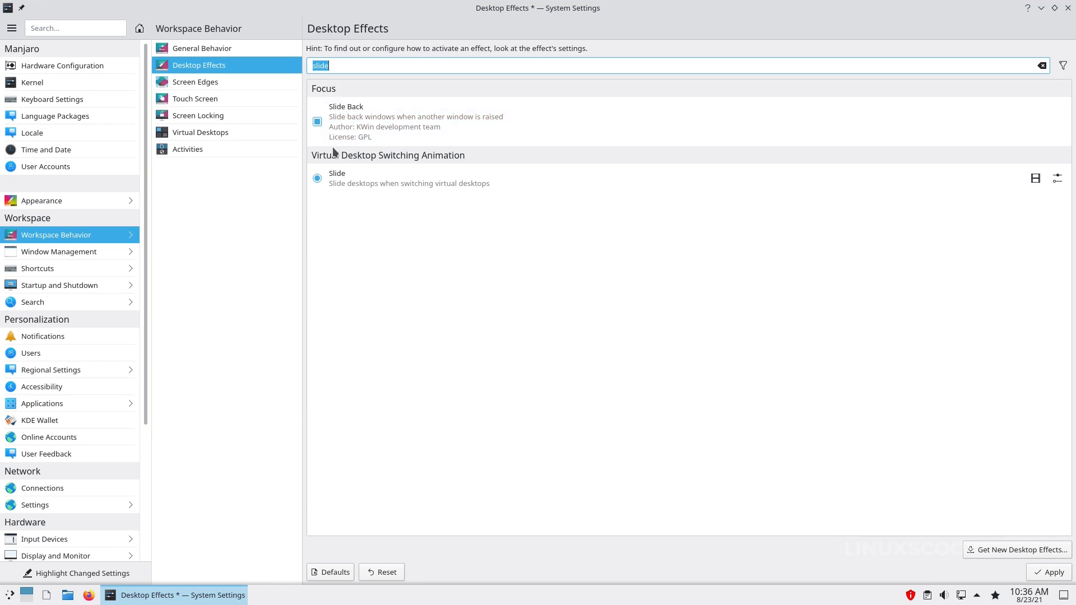
Search the online catalogue of new desktop effects for "maximize", install the Maximize effect and close the catalogue
left_click(1010, 550)
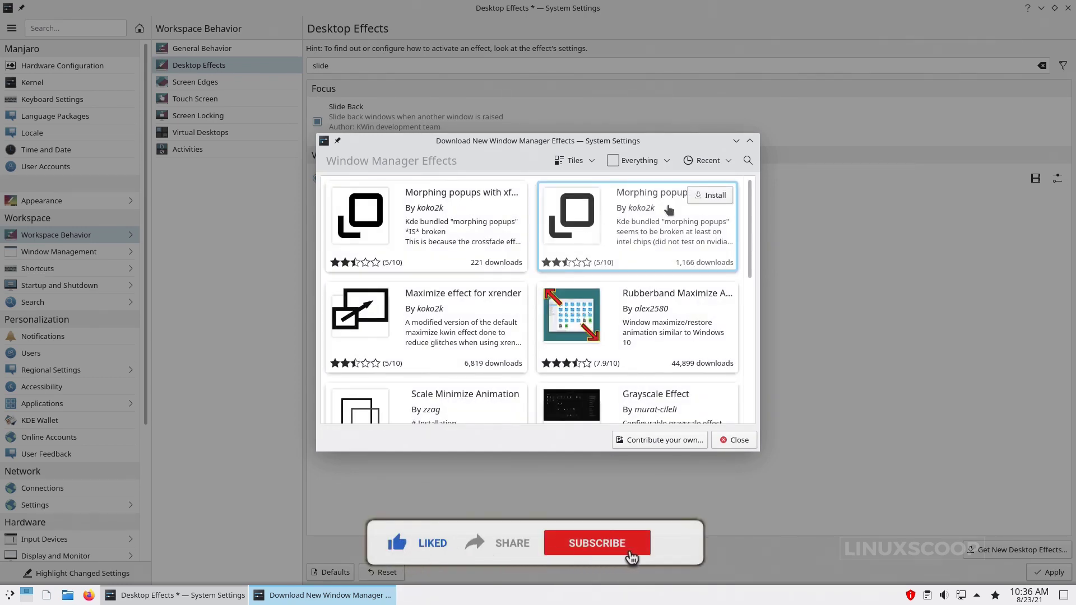
left_click(747, 160)
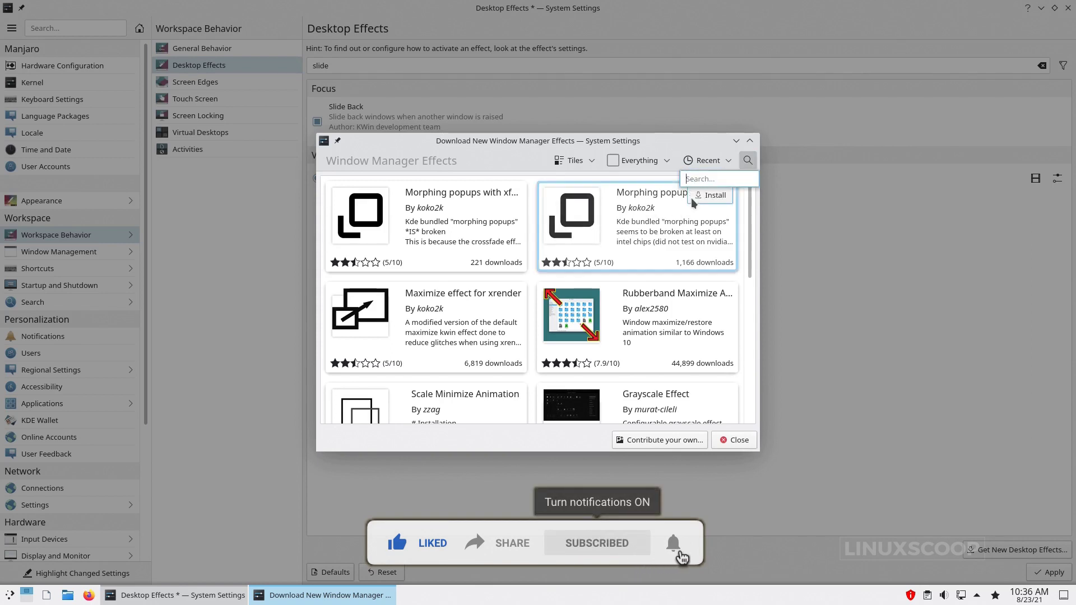
type("maximi")
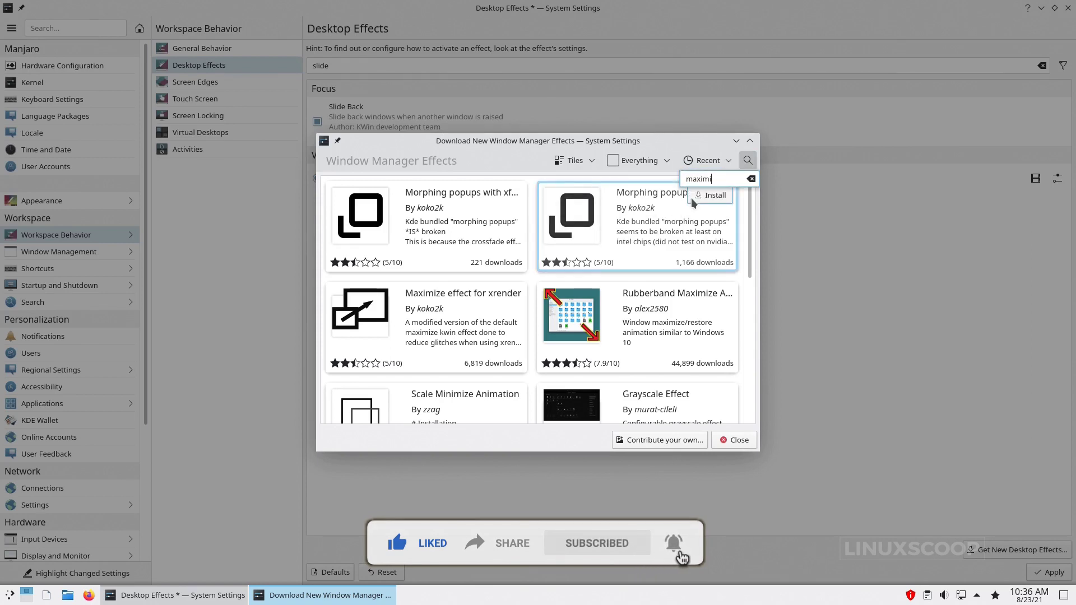
type("ze")
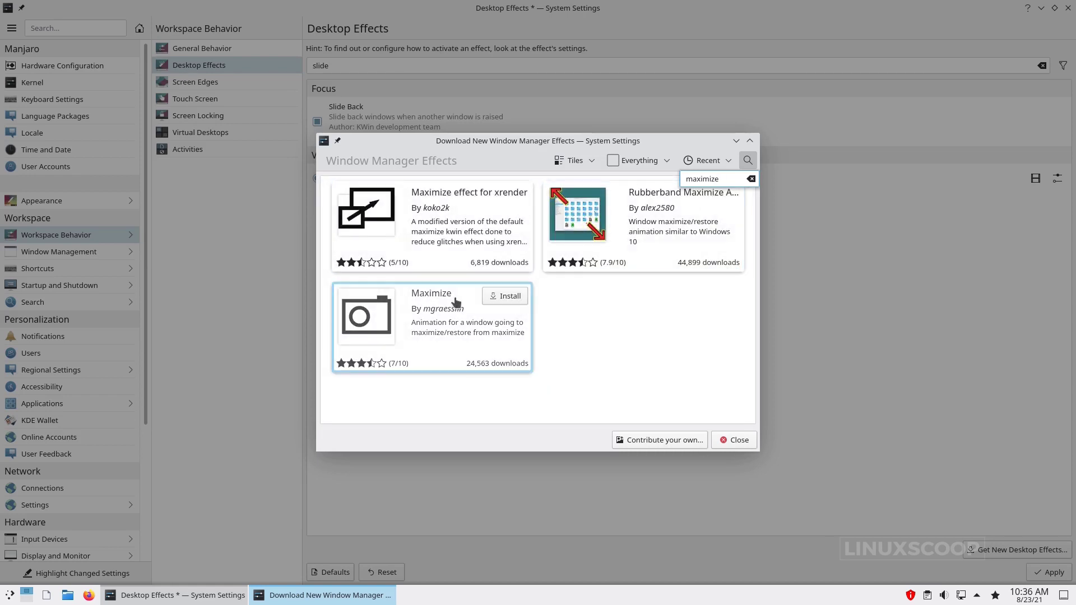
left_click(501, 298)
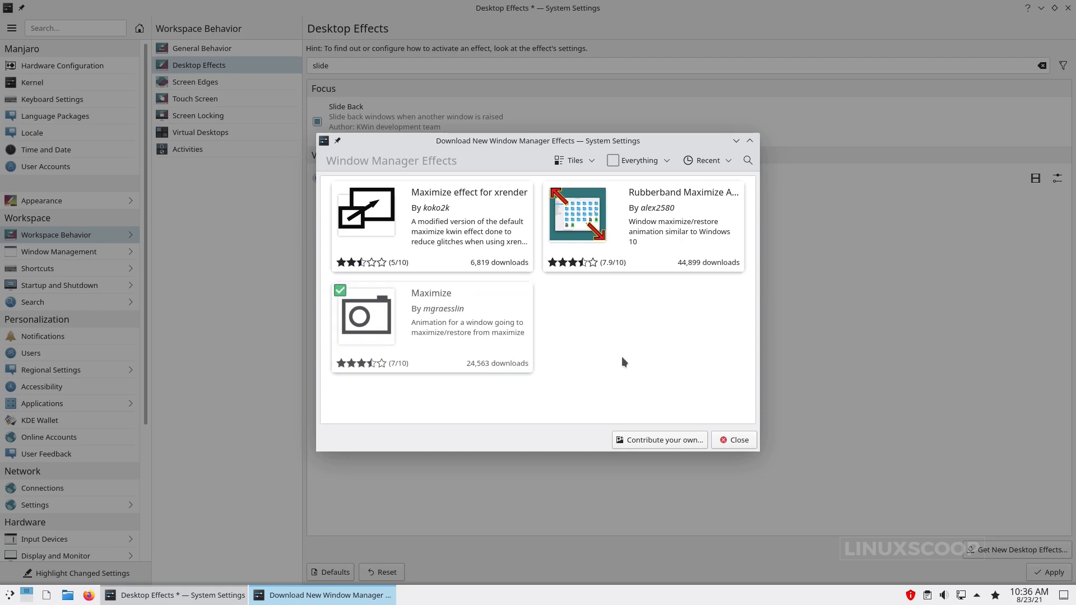
left_click(737, 442)
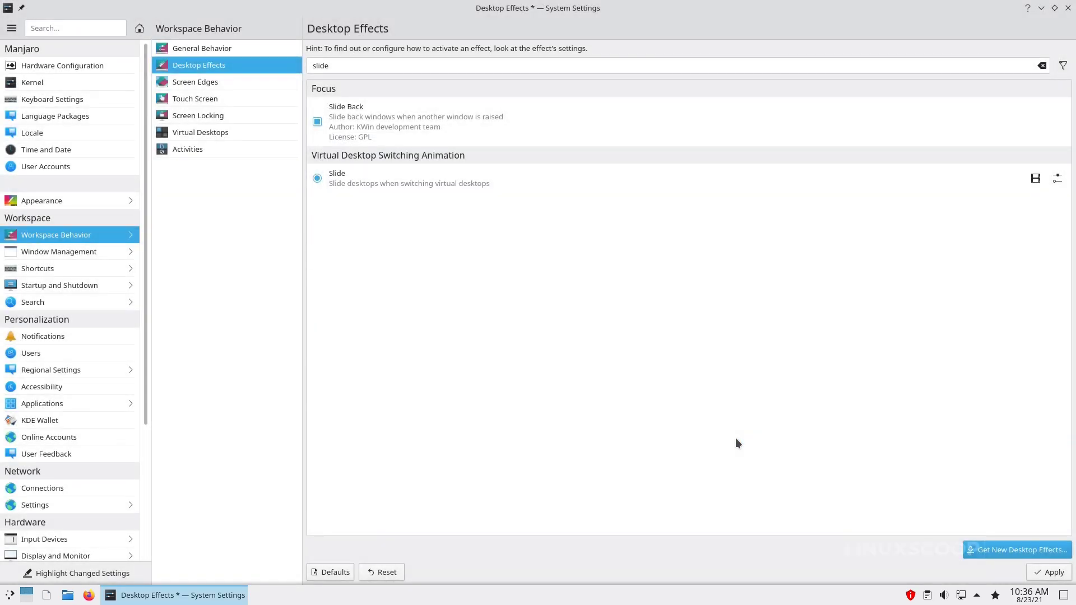
Filter the desktop effects by "maxi" and enable the newly installed Maximize effect
key("ctrl+f")
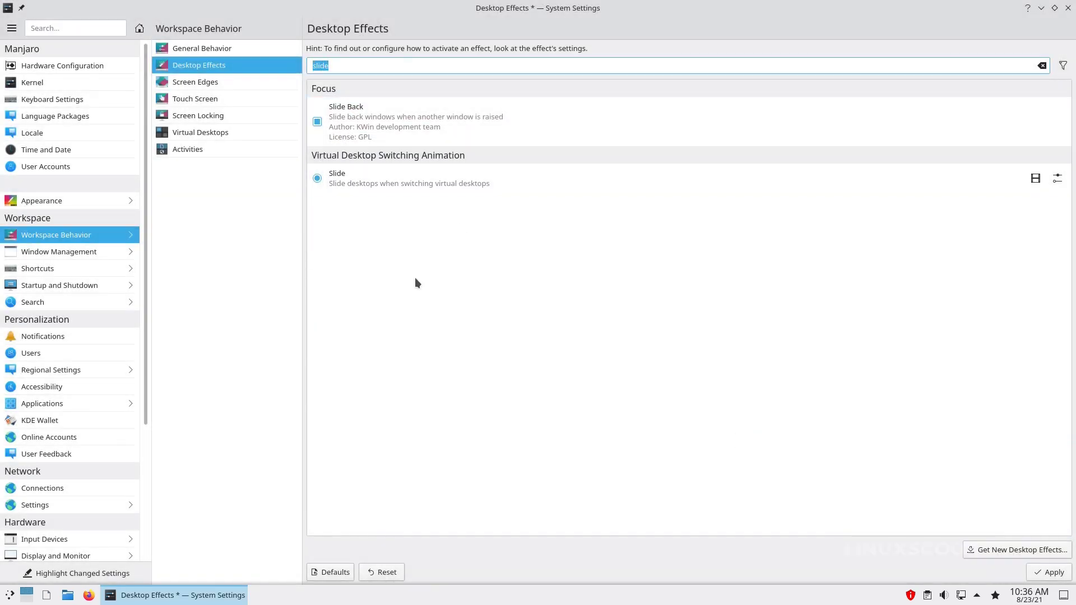
type("maxi")
left_click(318, 122)
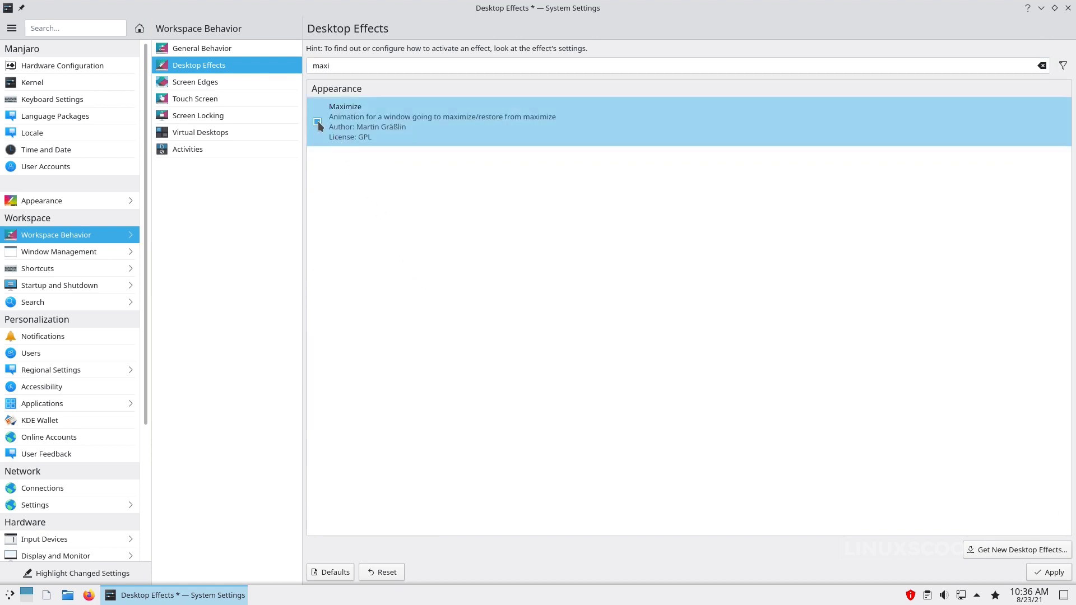
key("ctrl+f")
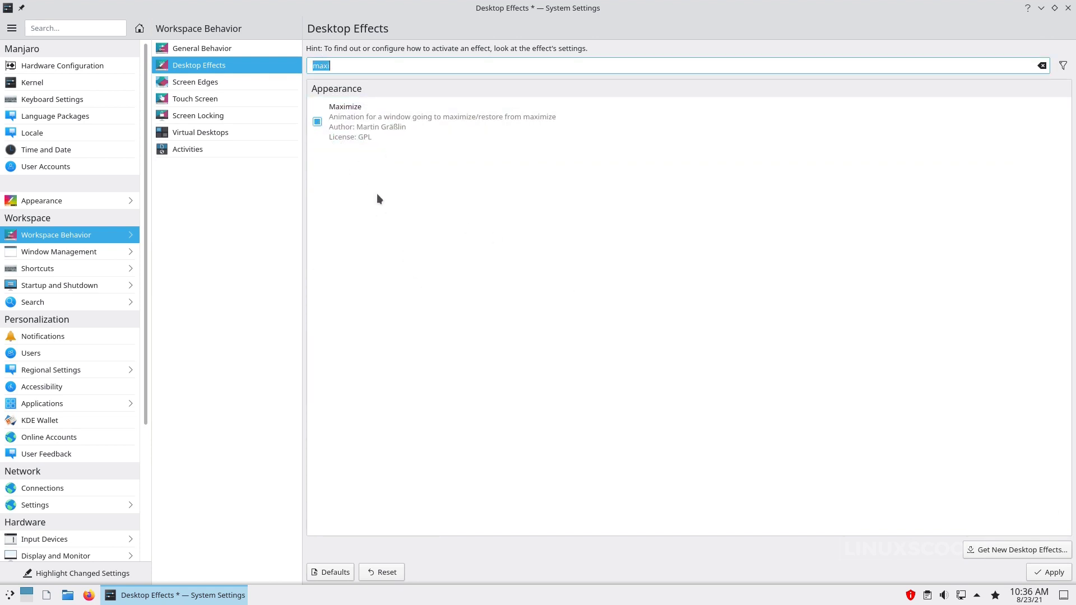
Filter the desktop effects by "scale", enable the Scale window open/close animation and apply the changes
type("scale")
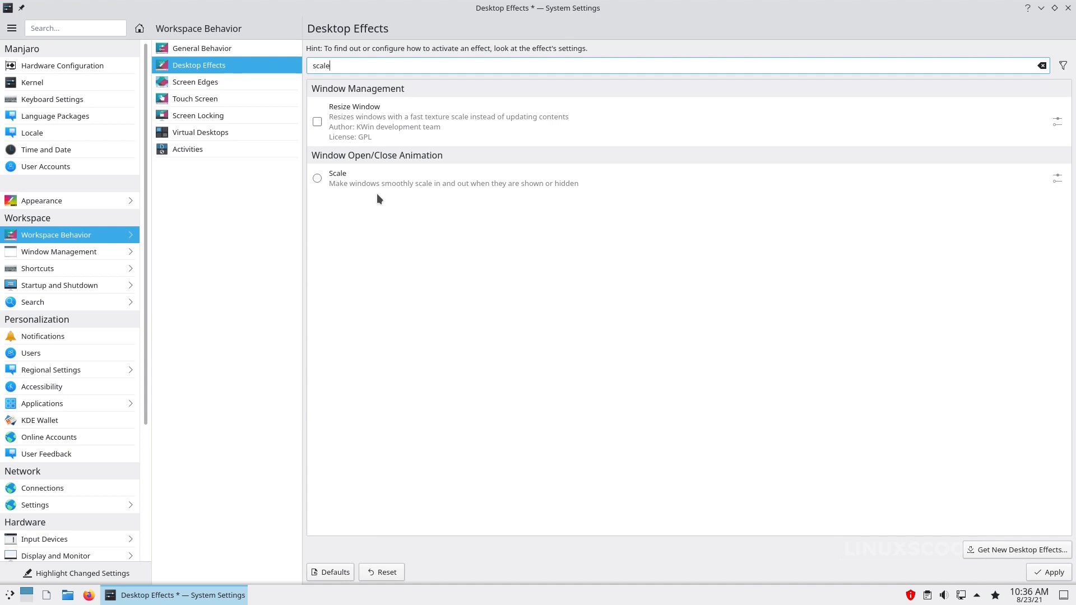
left_click(316, 178)
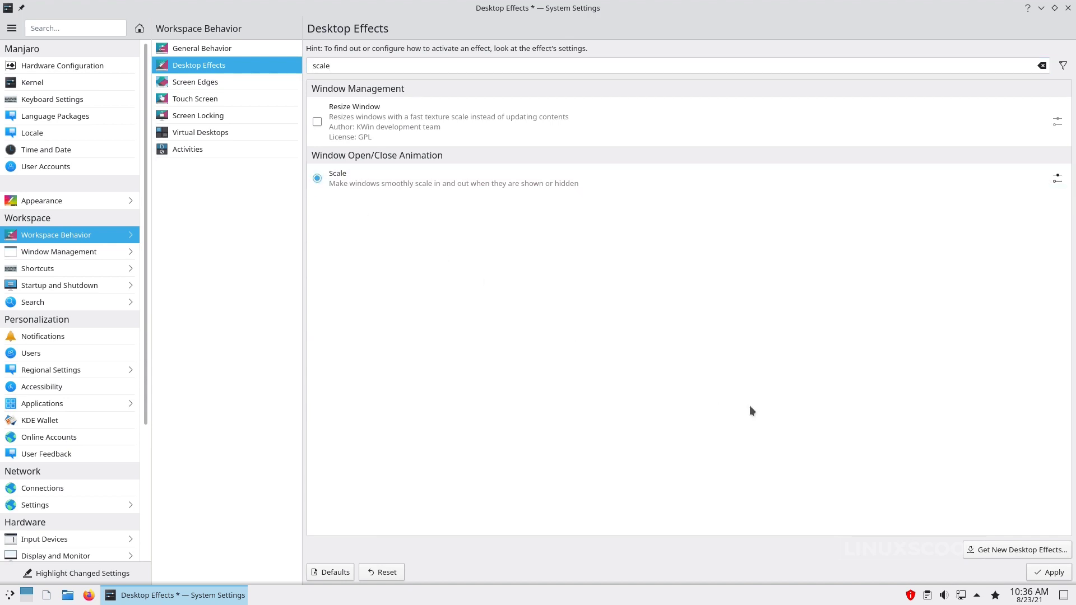
left_click(1048, 572)
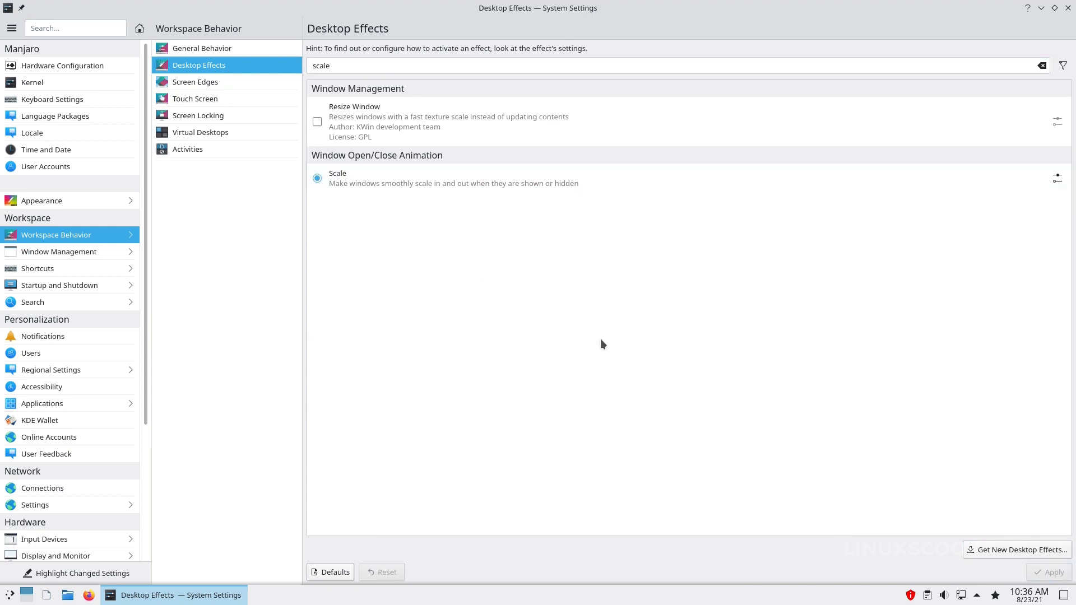
Set the action of the monitor's middle left screen edge to No Action and leave the Screen Edges settings
left_click(178, 84)
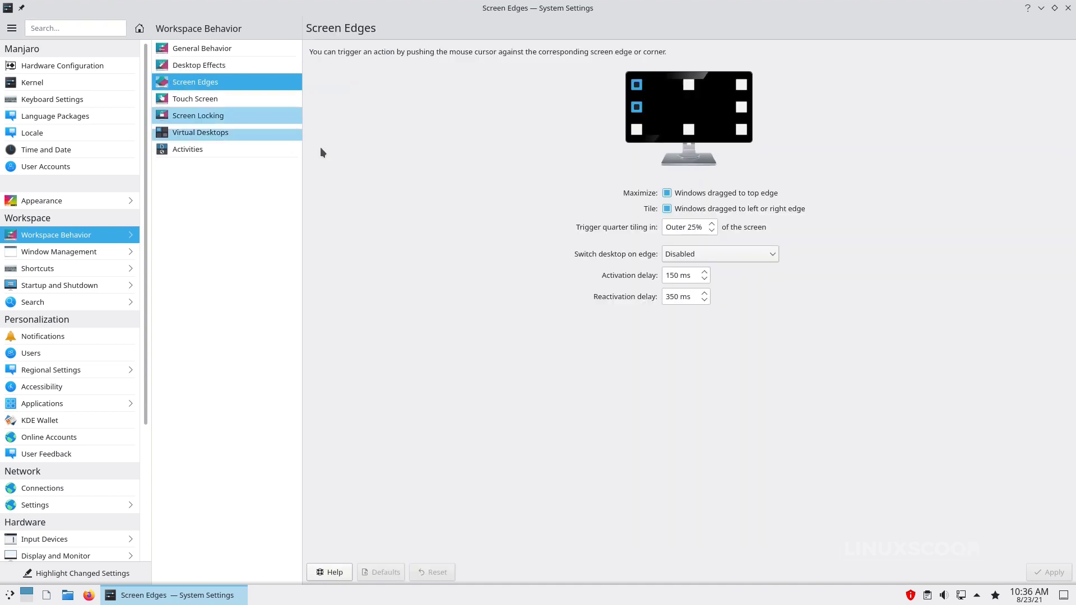
left_click(639, 110)
left_click(652, 119)
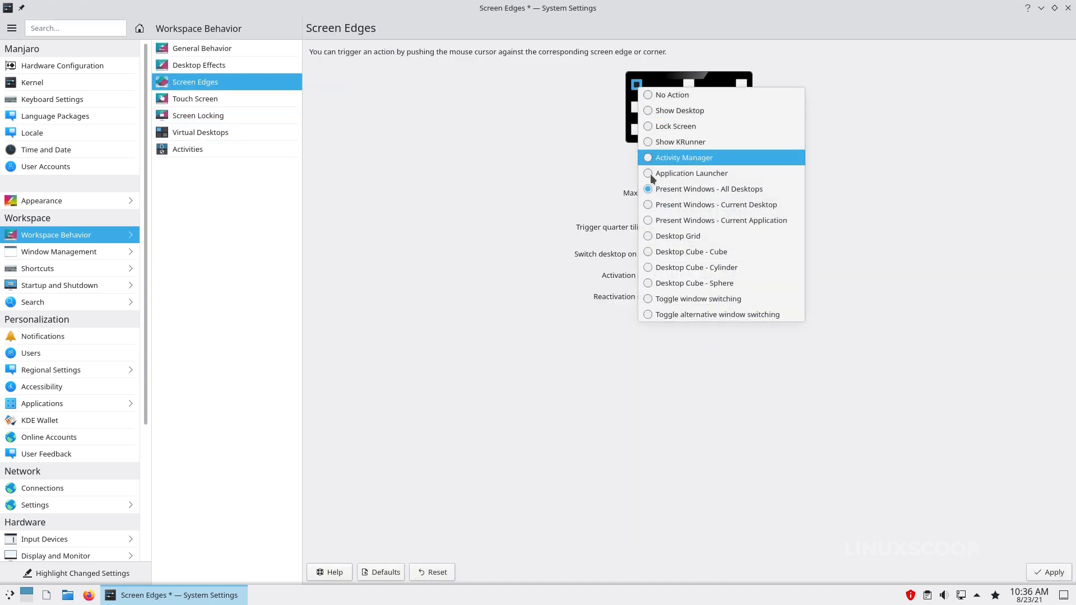
left_click(510, 206)
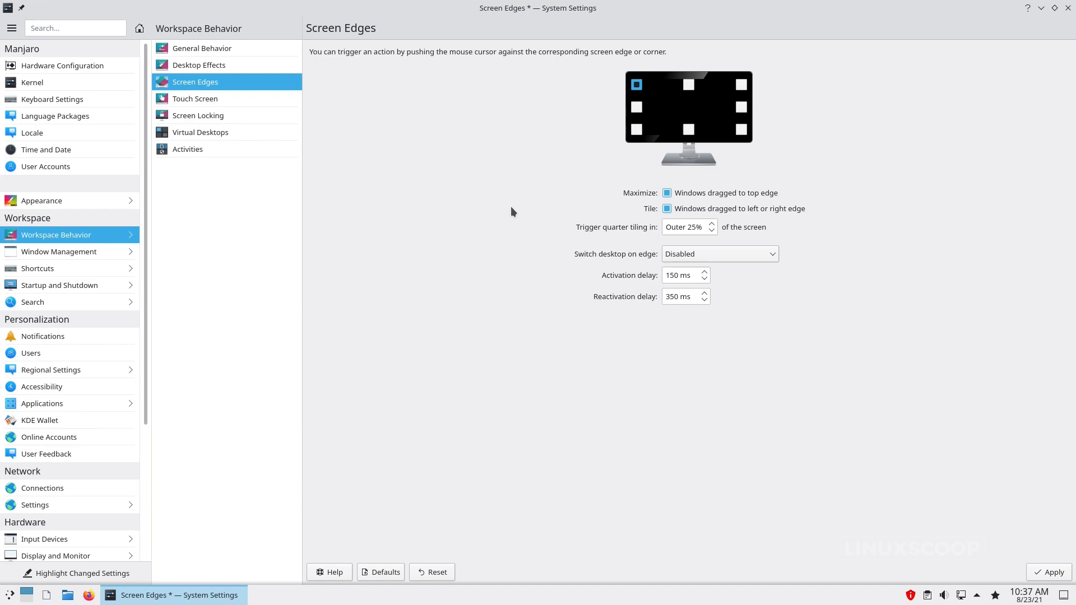
left_click(690, 253)
left_click(565, 217)
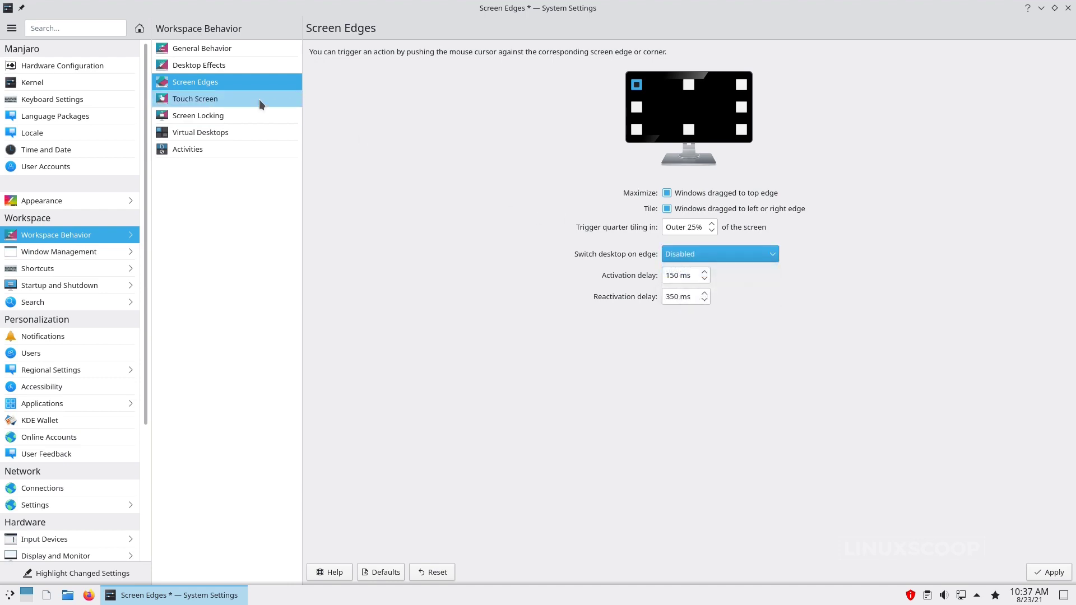
left_click(258, 100)
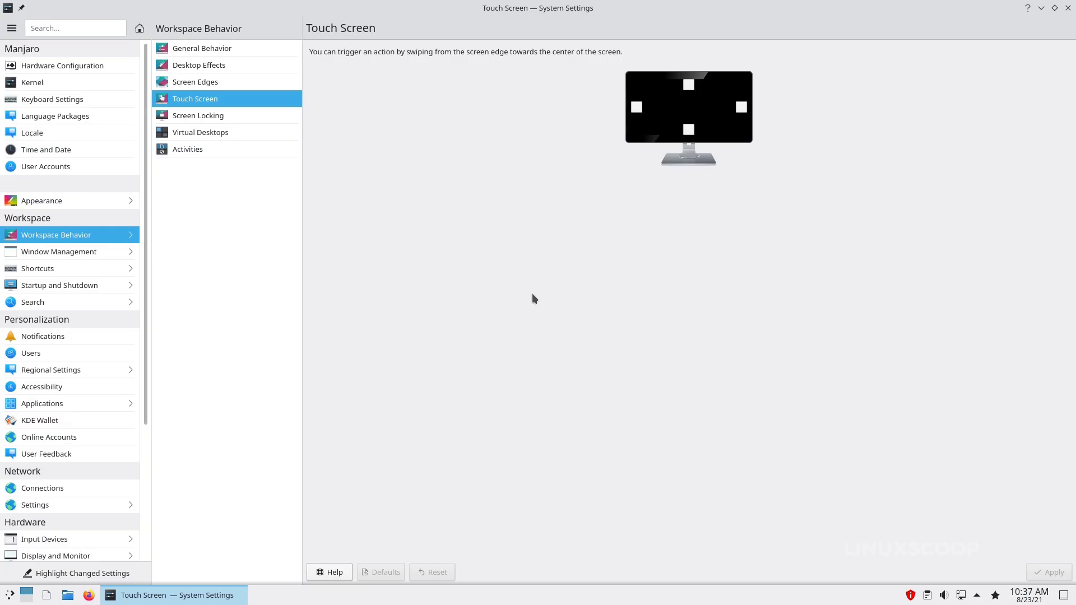
Arrange the virtual desktops in one row, add two new desktops and apply the changes
left_click(203, 115)
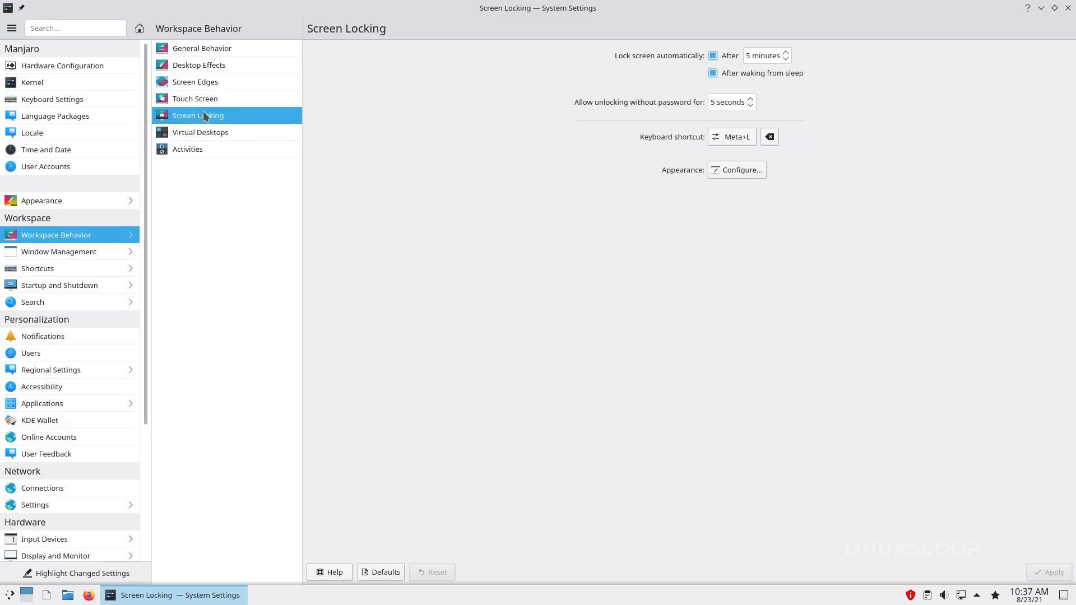
left_click(190, 131)
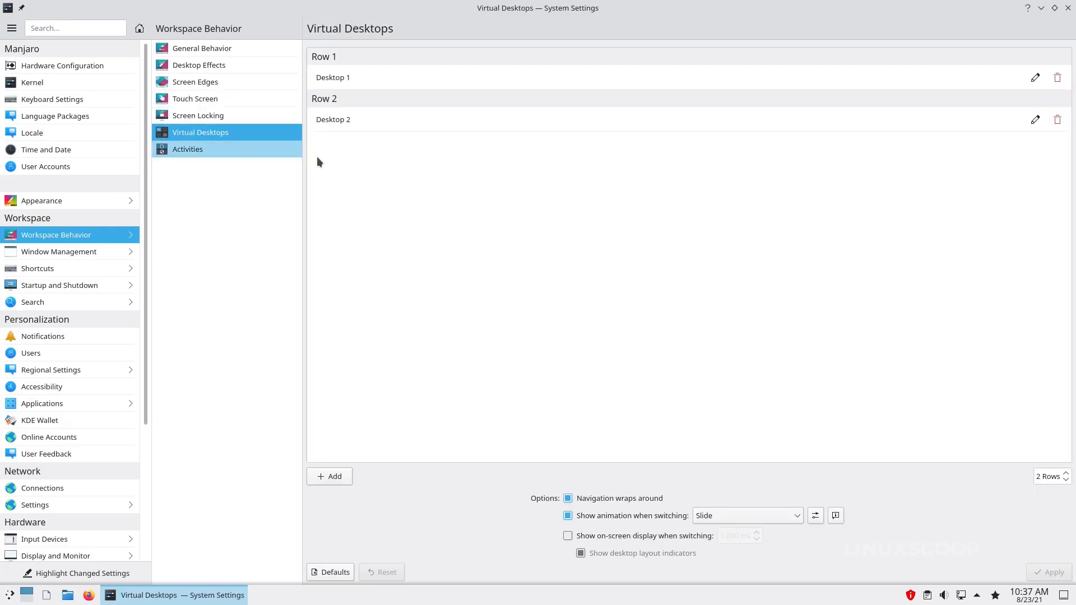
left_click(1065, 480)
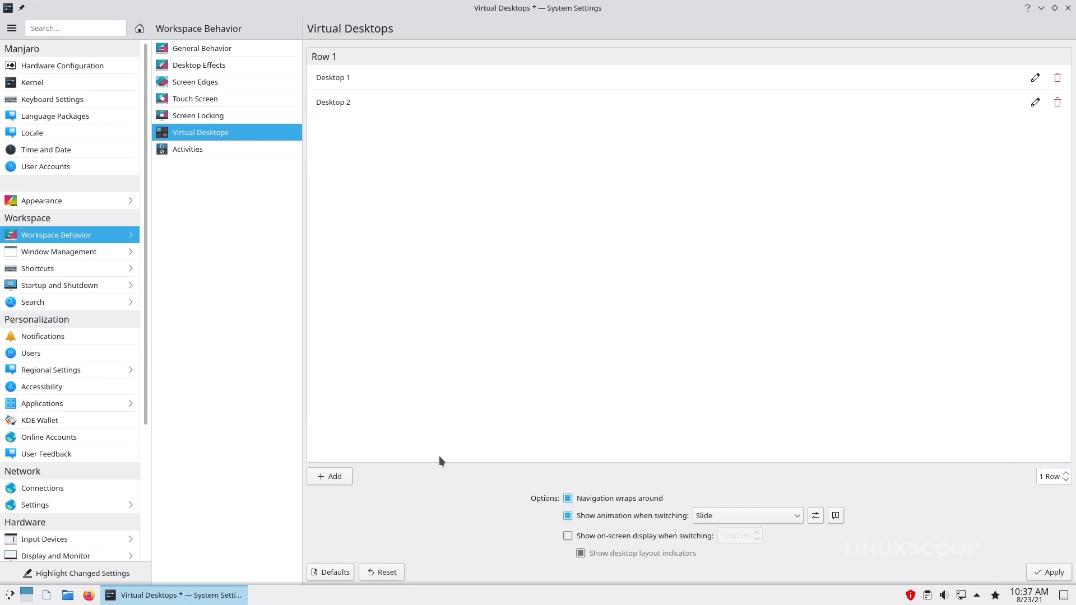
left_click(328, 476)
left_click(329, 476)
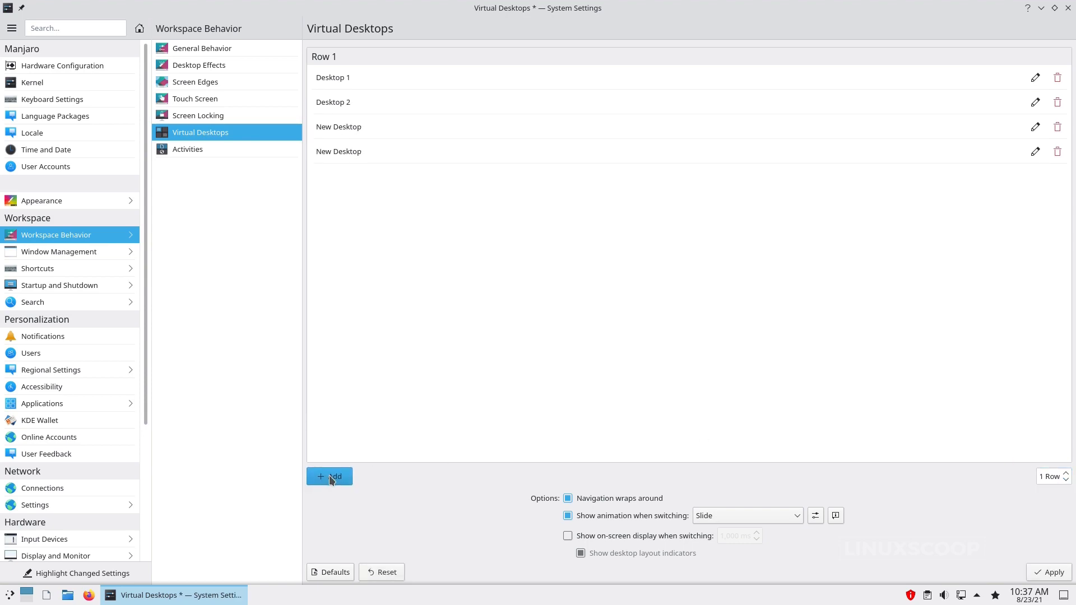
left_click(189, 149)
left_click(521, 299)
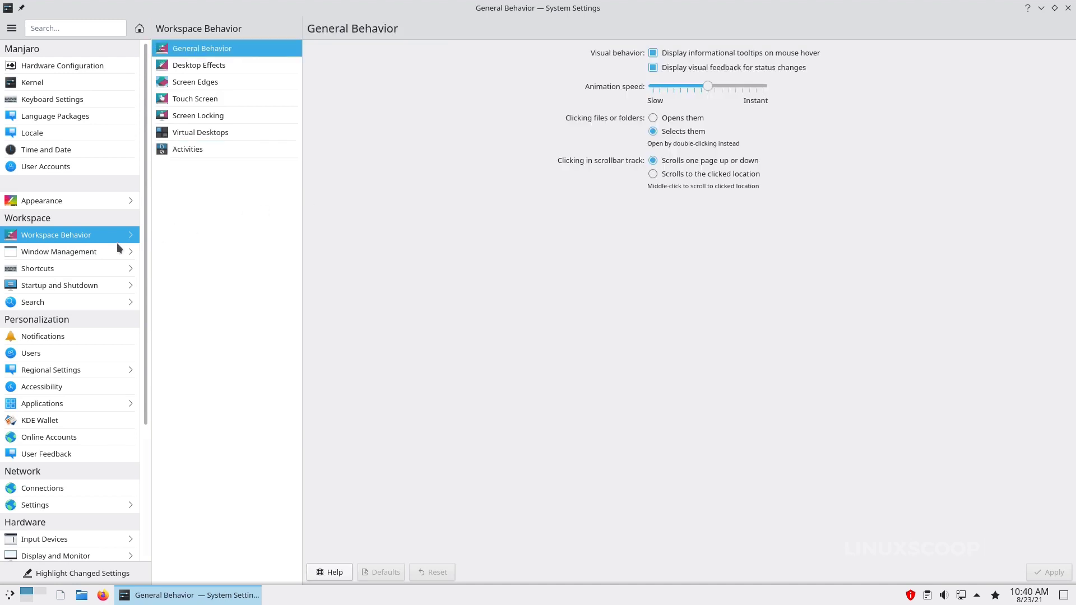
Set window placement to Centered, stop apps from remembering their own window positions, and apply the changes
left_click(86, 253)
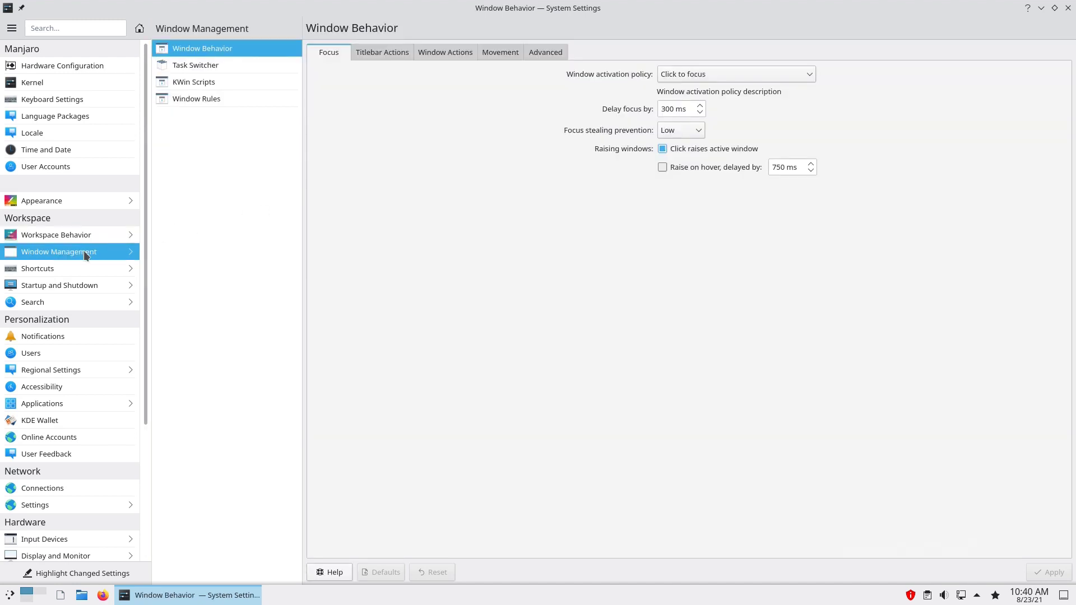
left_click(546, 53)
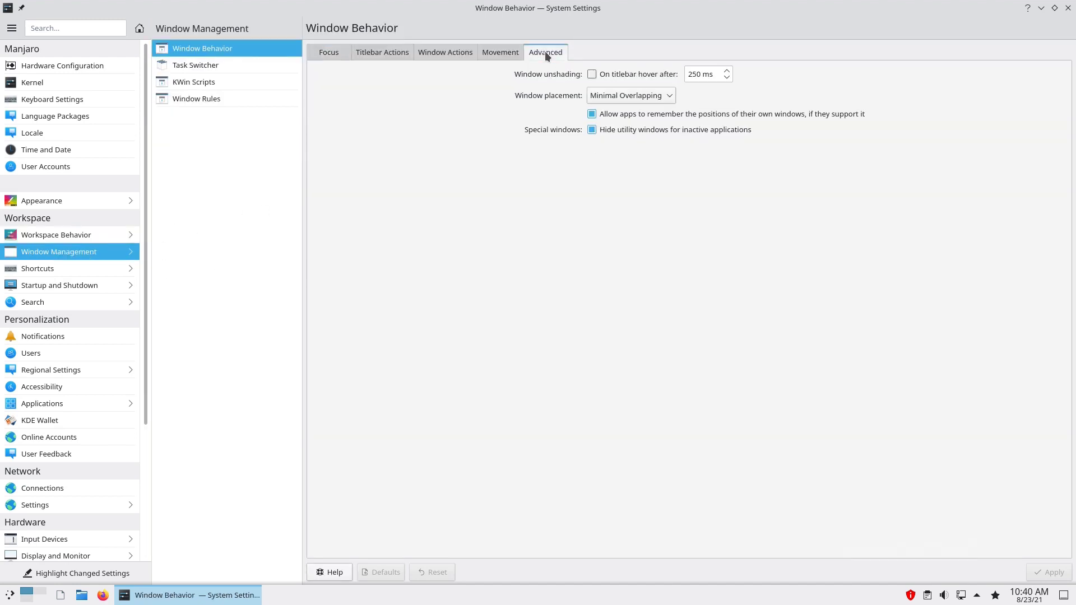
left_click(643, 93)
left_click(621, 166)
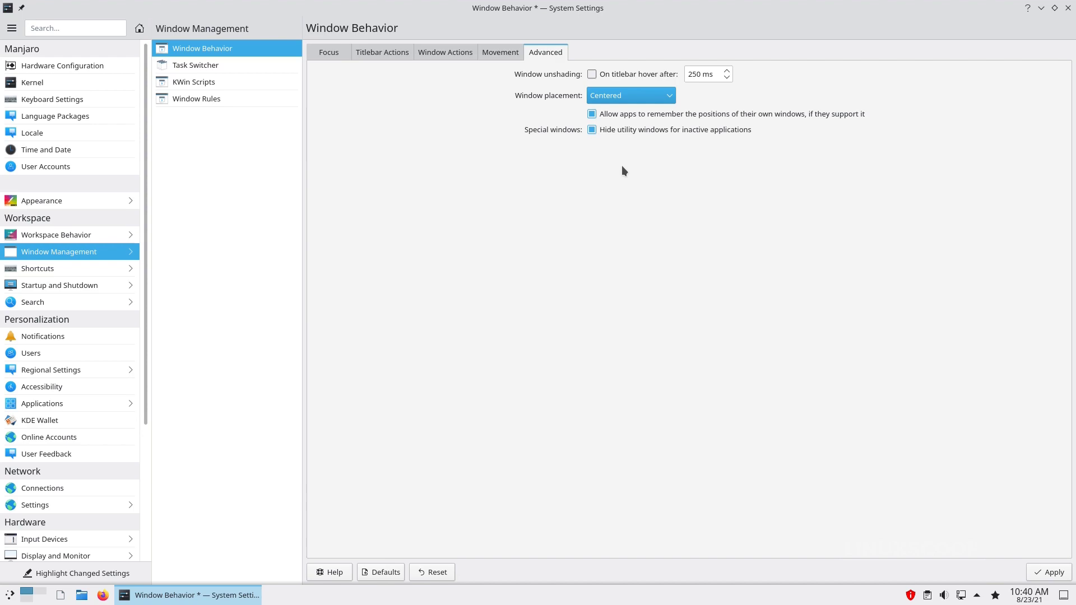
left_click(592, 114)
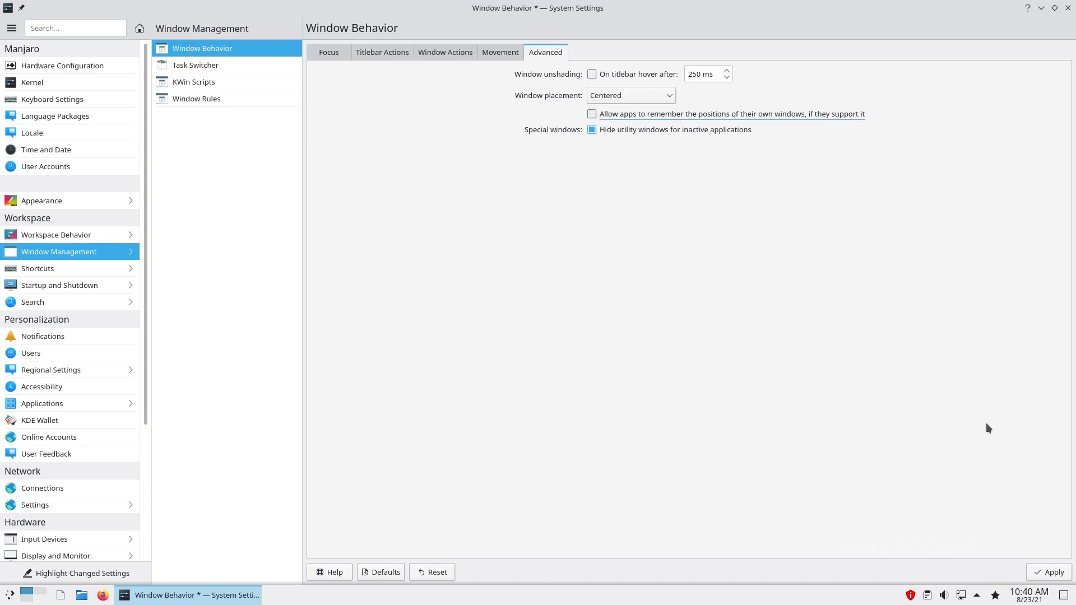
left_click(1048, 571)
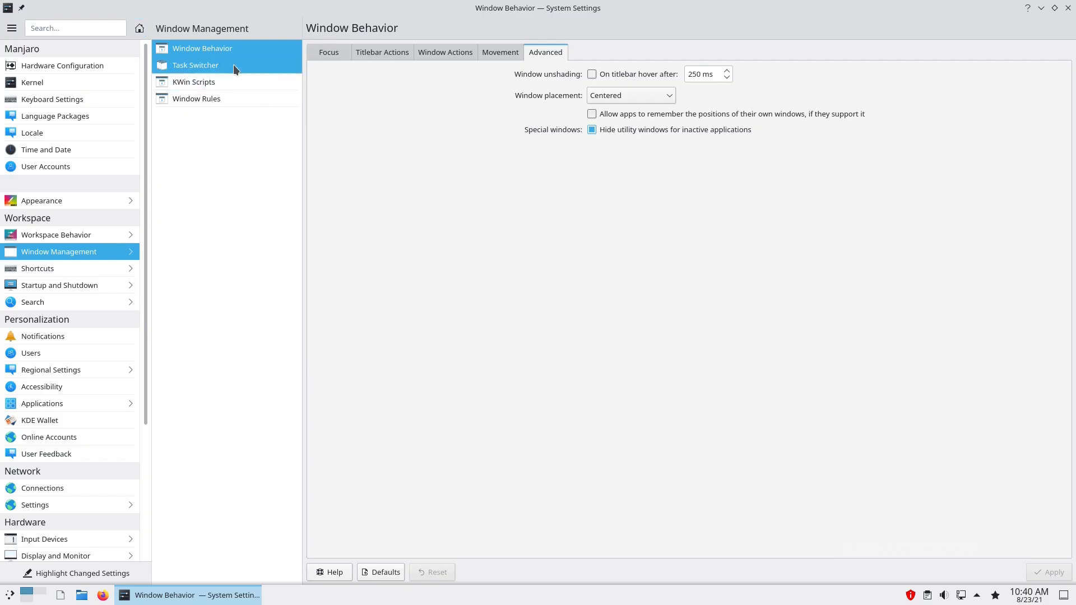
Set the main task switcher to Thumbnails, disable Show selected window, include the "Show Desktop" icon, and move on to the KWin scripts
left_click(233, 65)
left_click(513, 120)
scroll(567, 240, "down", 2)
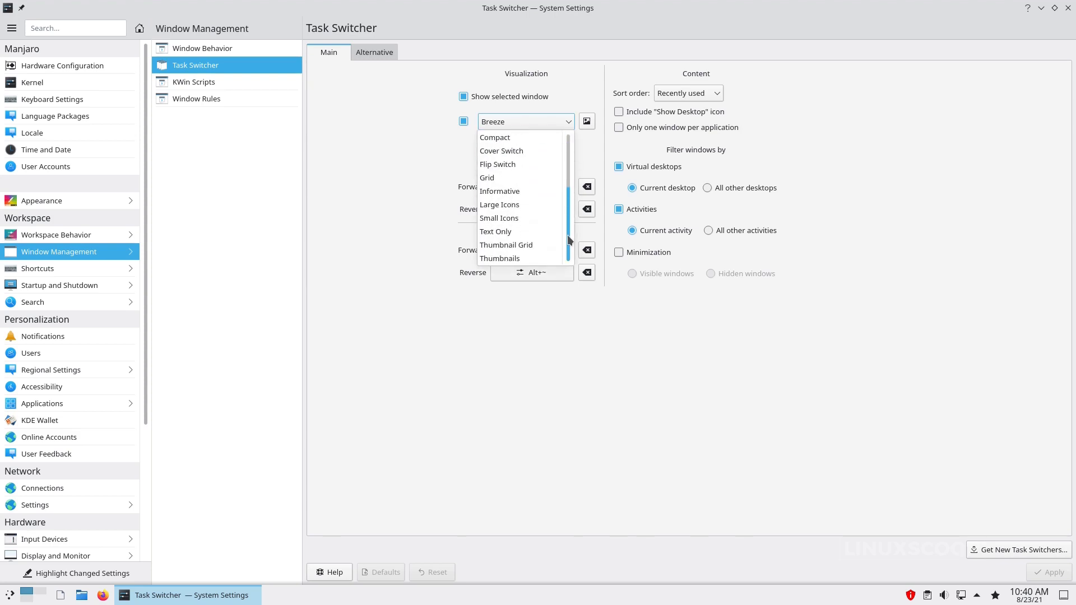
left_click(552, 258)
left_click(464, 96)
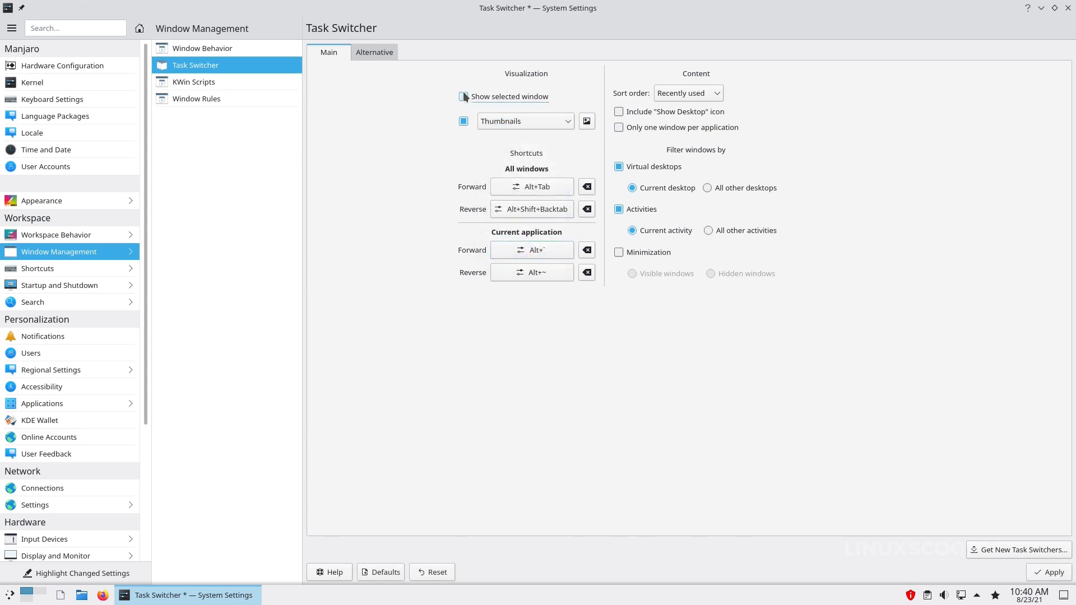
left_click(618, 112)
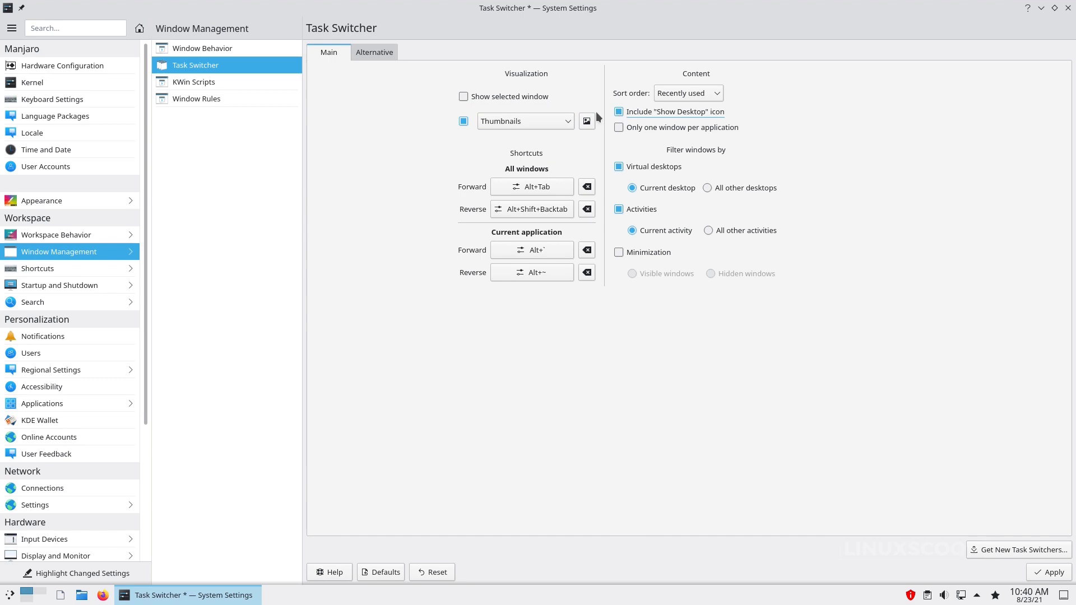
left_click(247, 84)
left_click(523, 301)
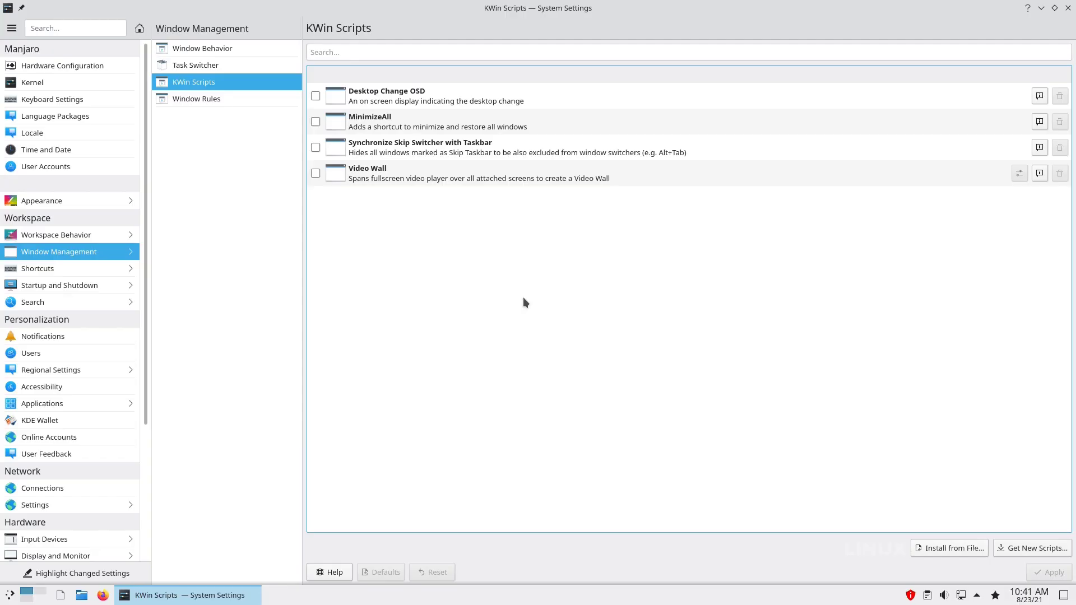
Search the online catalogue of new window manager scripts for "blur" and install Force Blur
left_click(1032, 548)
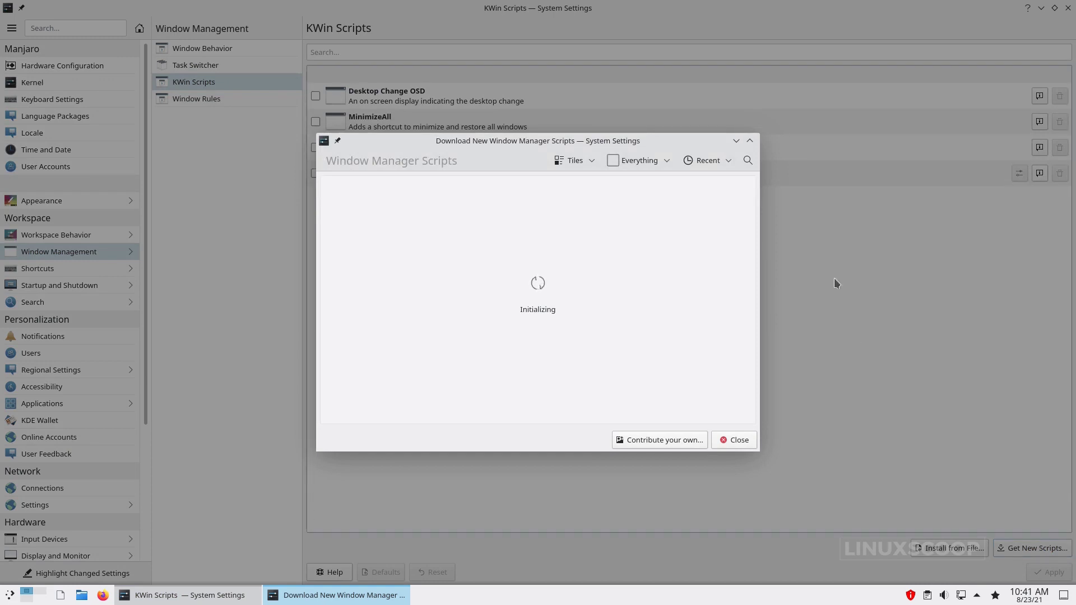
type("blur")
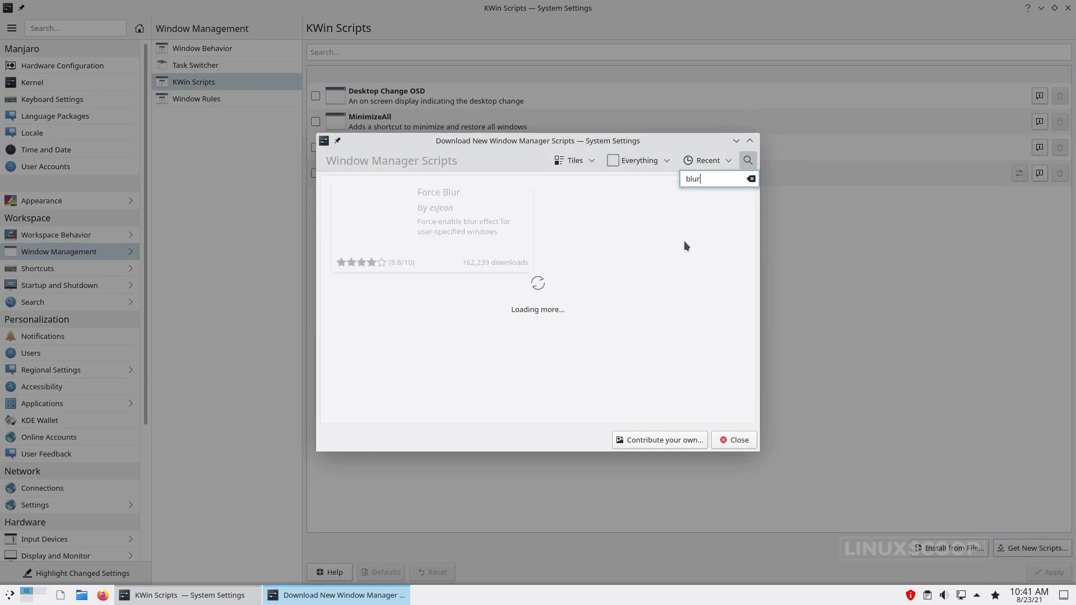
left_click(498, 198)
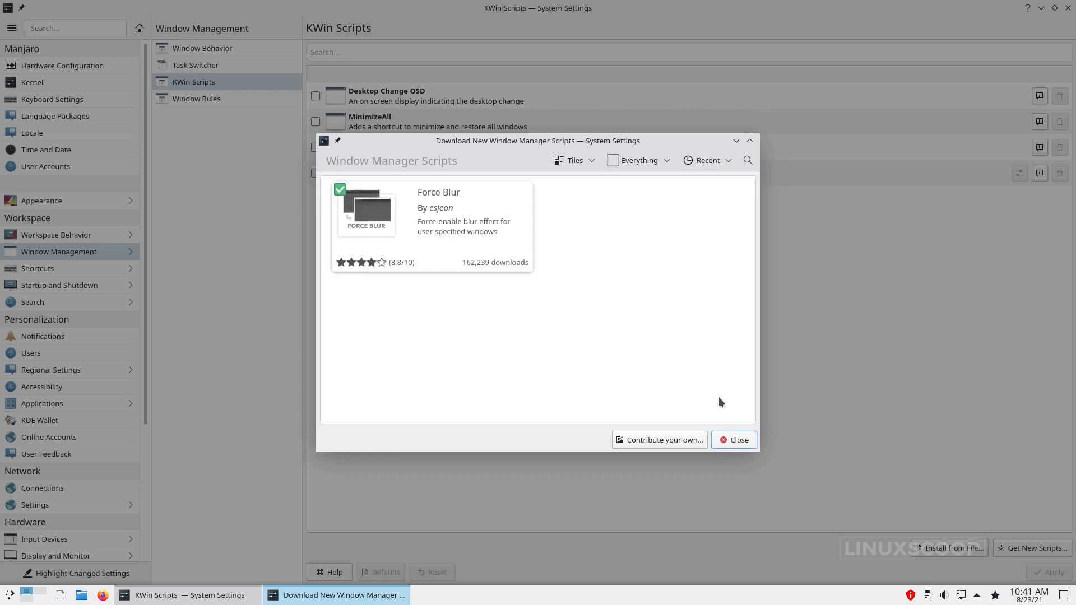
Search the script catalogue for "latte", install Latte Window Colors and the Latte Activate Launcher Menu script, and close the catalogue
left_click(746, 162)
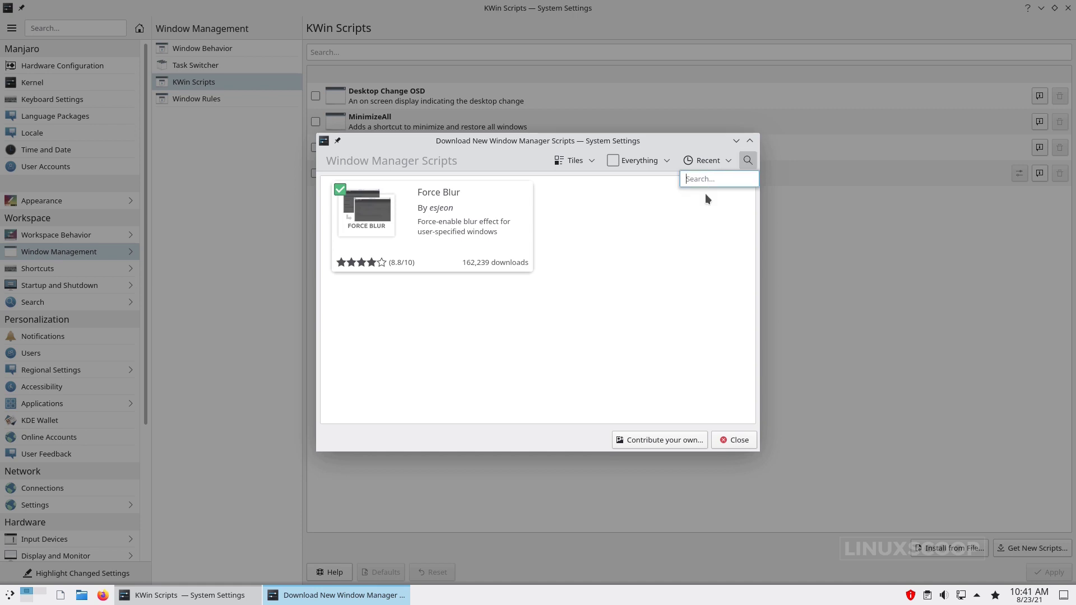
type("latte")
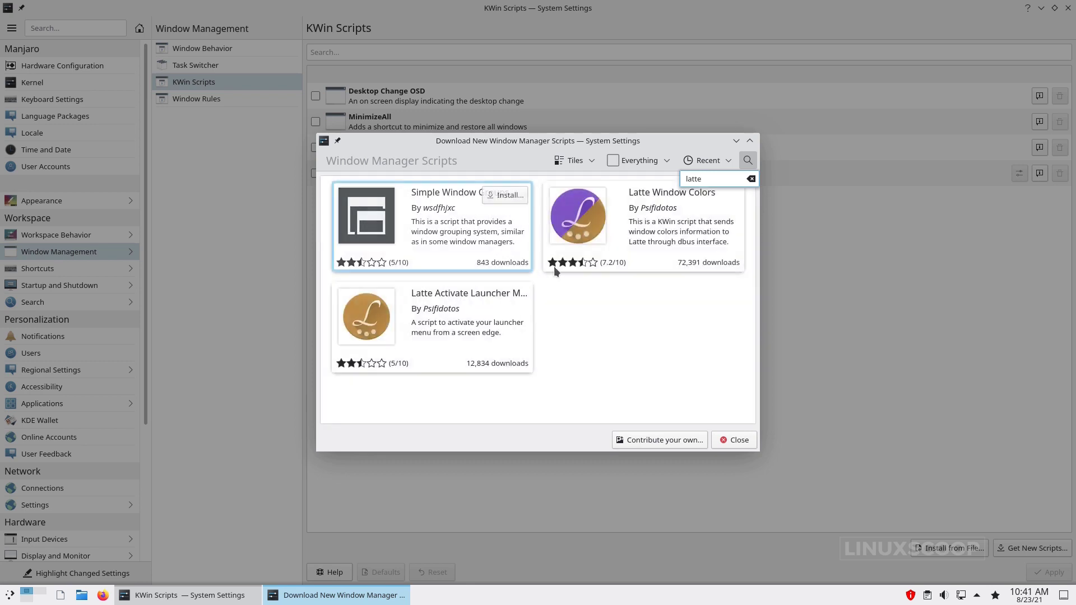
left_click(717, 196)
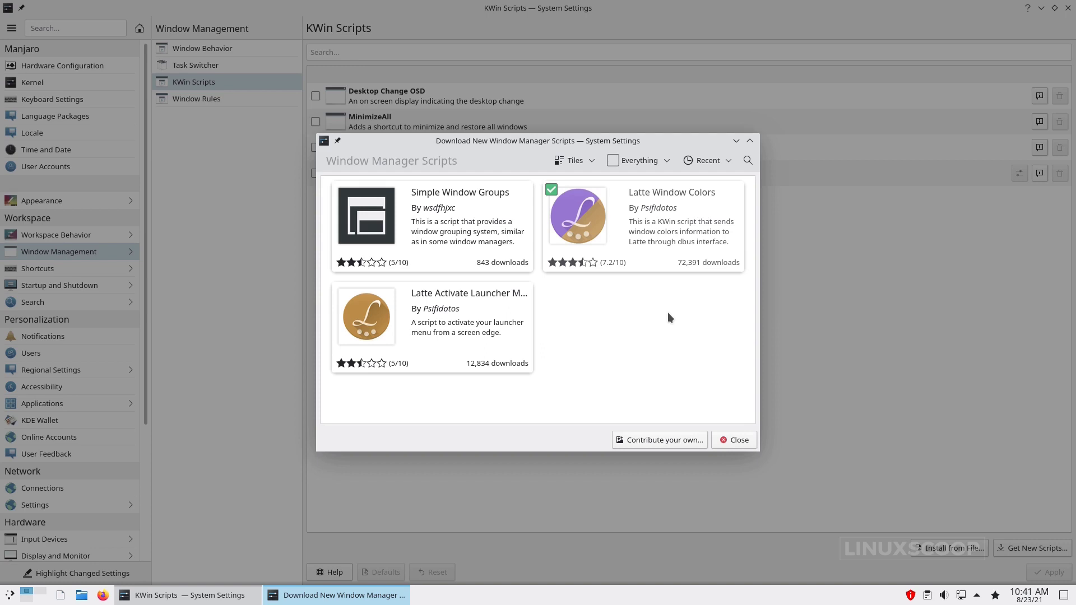
left_click(504, 302)
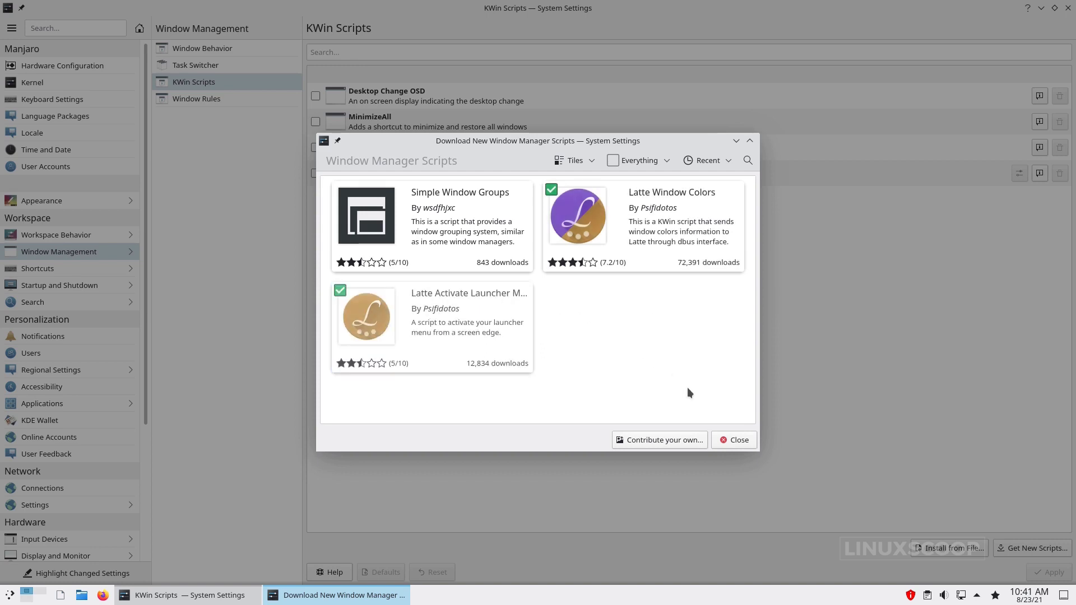
left_click(730, 439)
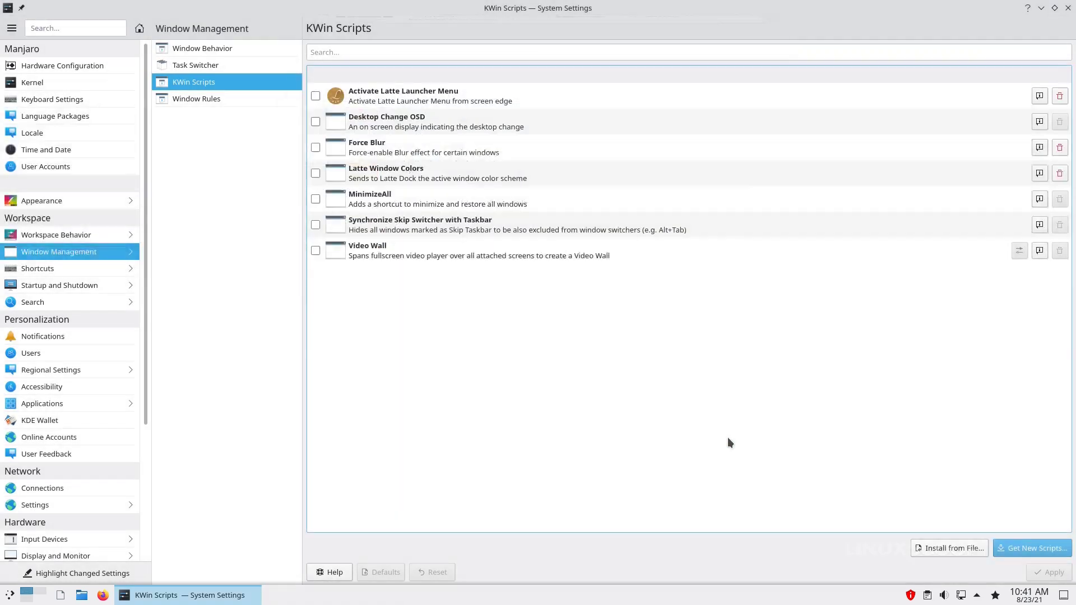
Enable the Activate Latte Launcher Menu, Force Blur and Latte Window Colors scripts, view Force Blur's details, and apply the changes
left_click(315, 147)
left_click(315, 173)
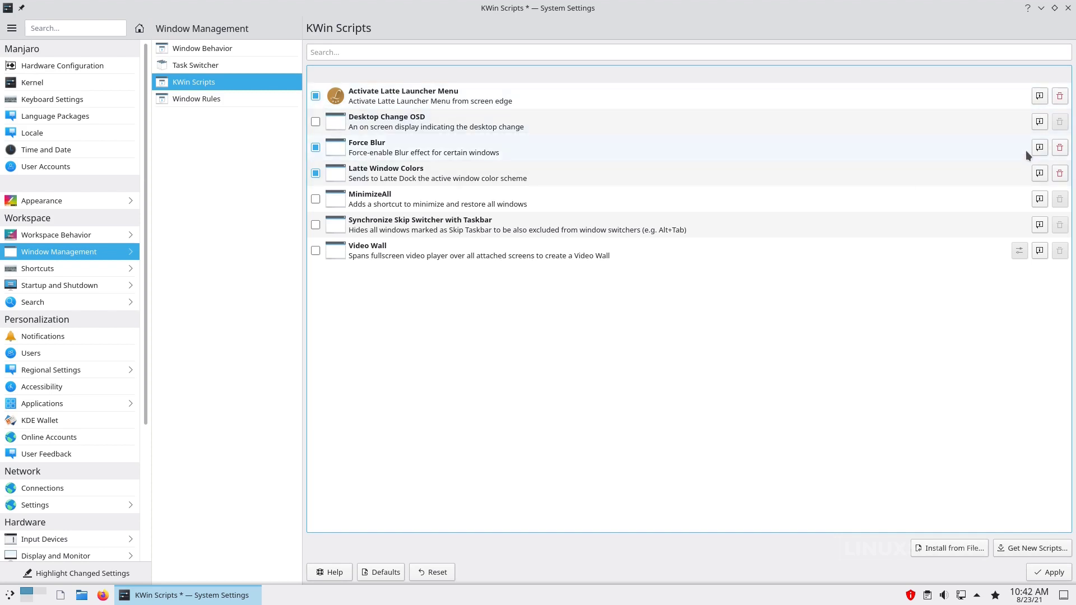
left_click(1002, 148)
left_click(1039, 147)
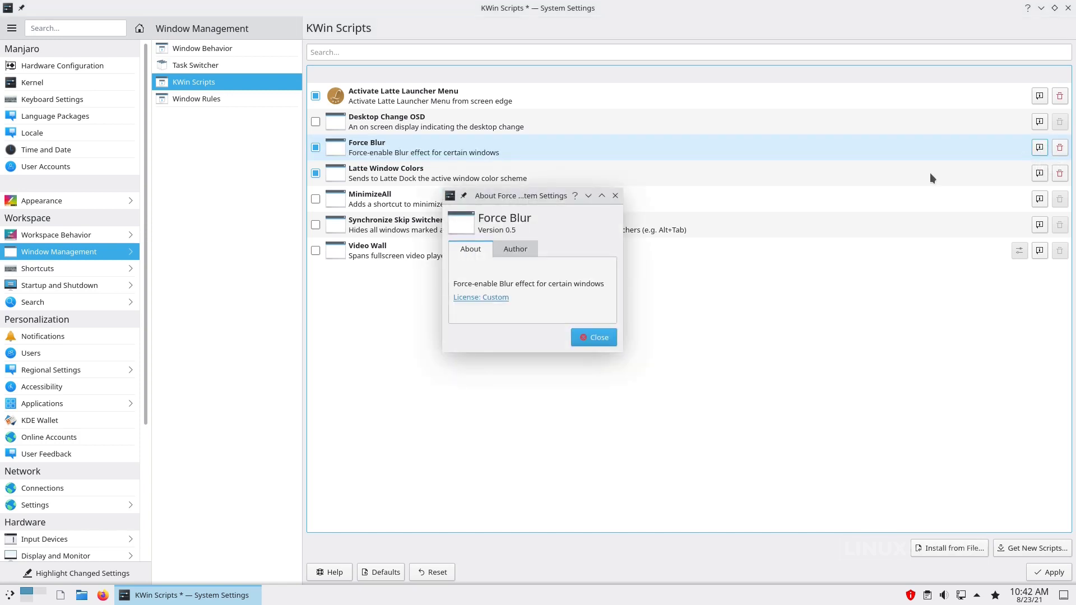
left_click(501, 250)
left_click(594, 337)
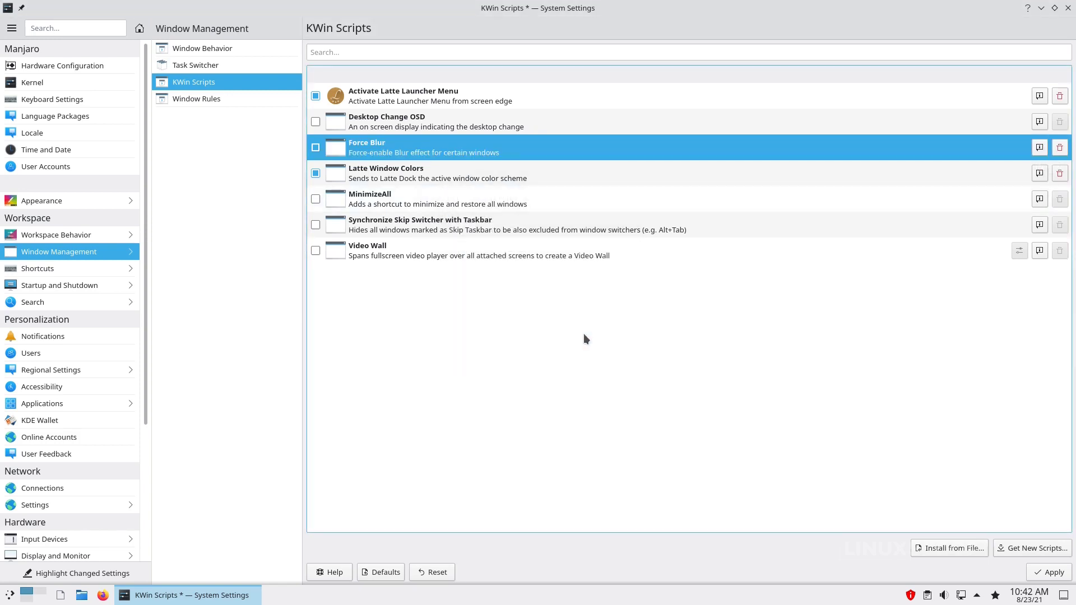
left_click(1048, 572)
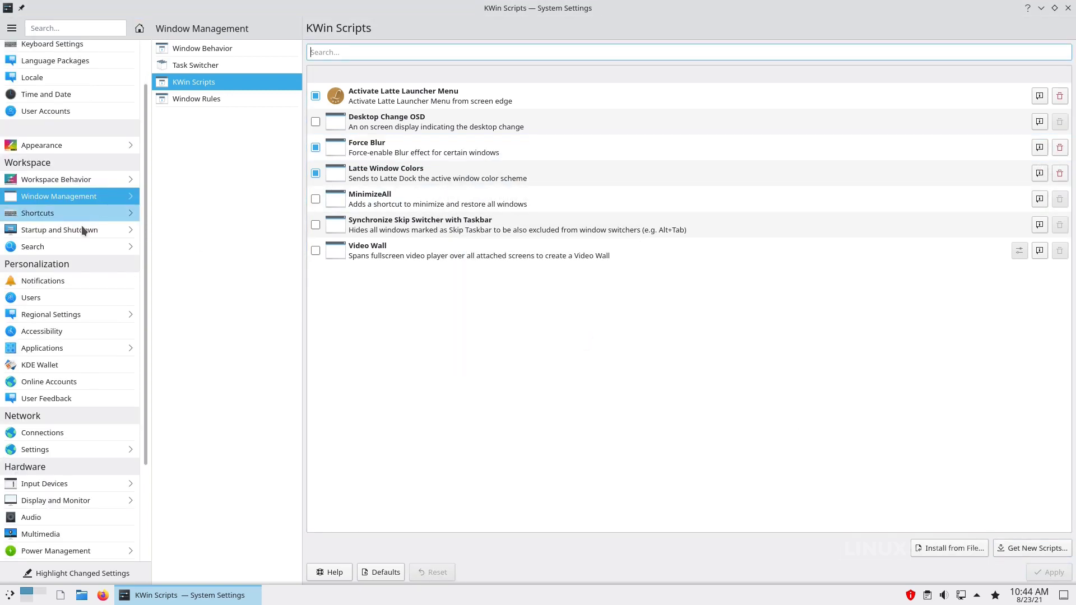
Set the desktop session under Startup and Shutdown to start with an empty session at login
left_click(81, 230)
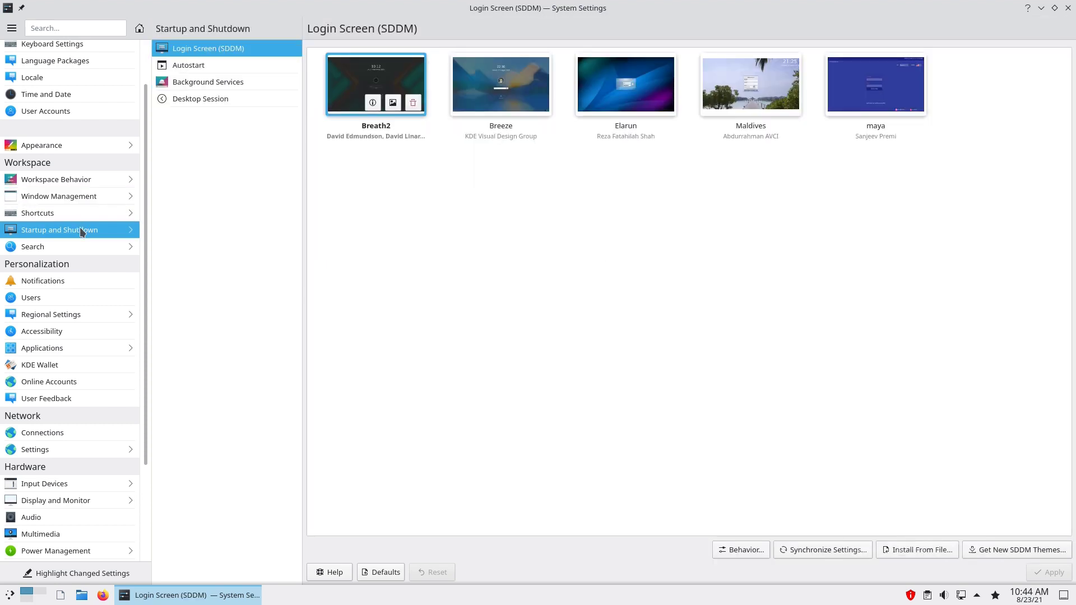
left_click(179, 100)
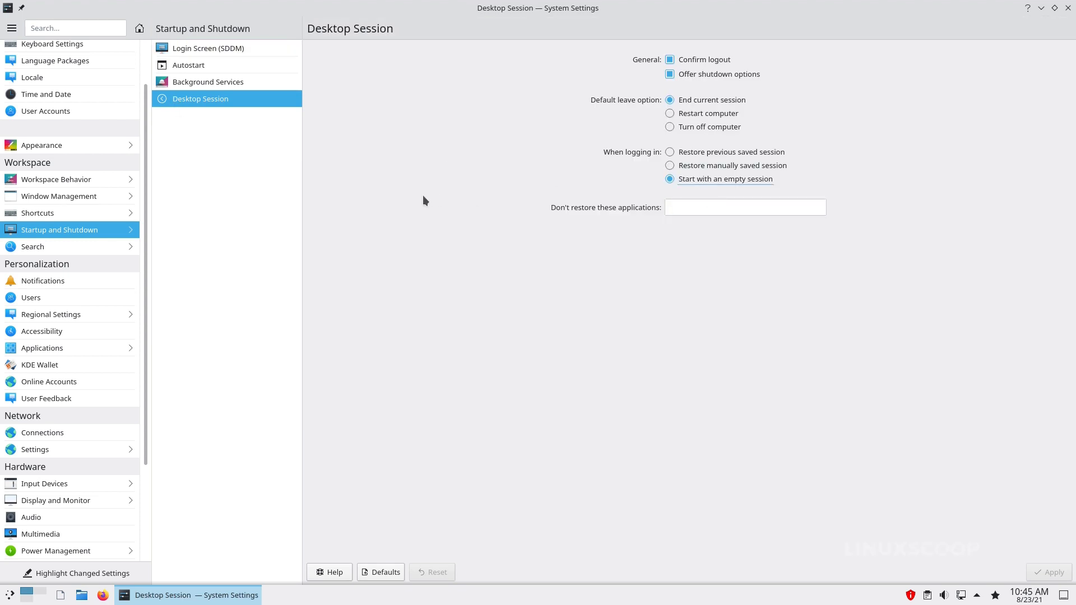
Set the compositor's rendering backend to OpenGL 3.1 and its scale method to Smooth, apply the changes, and close System Settings
left_click(56, 498)
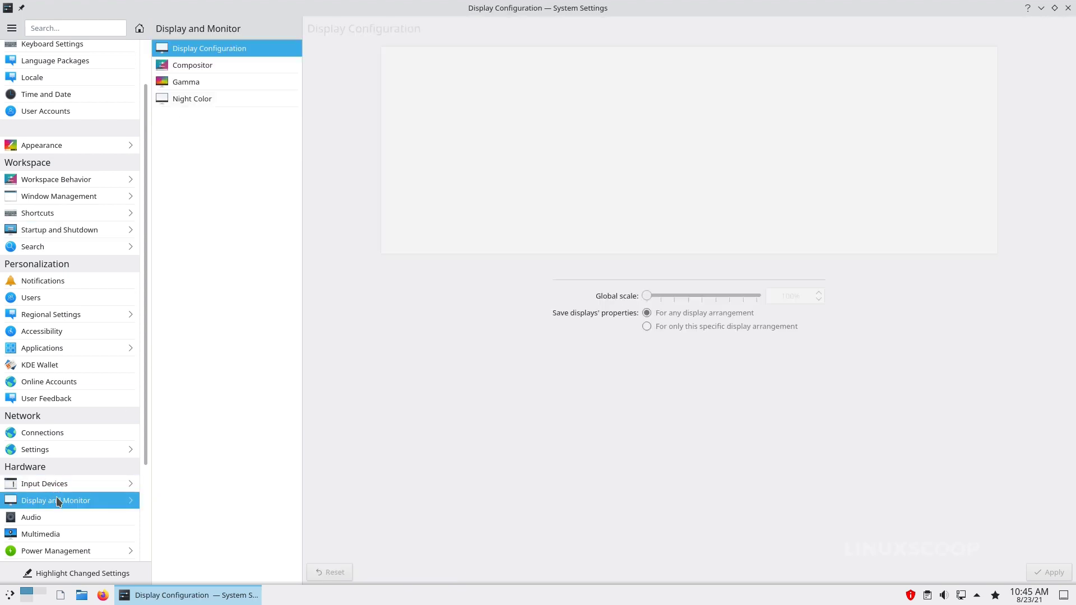
left_click(204, 68)
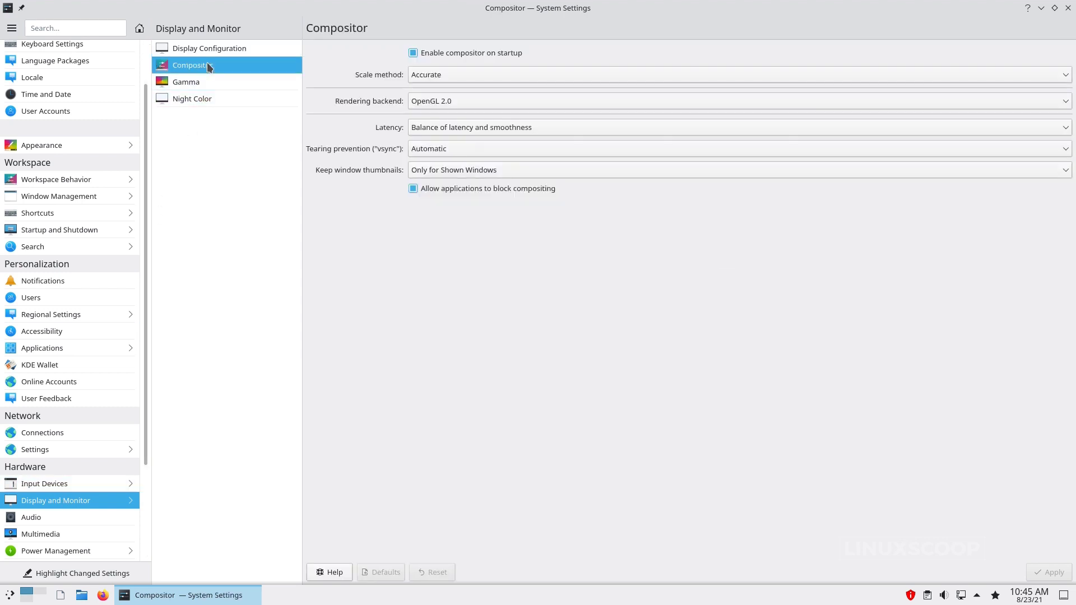
left_click(434, 101)
left_click(438, 118)
left_click(437, 75)
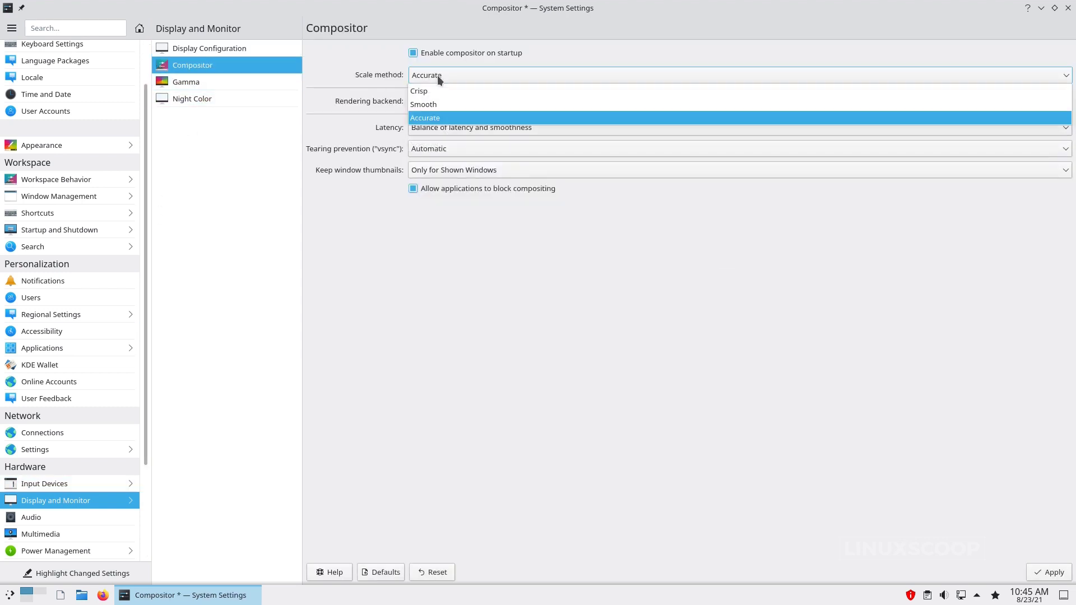
left_click(431, 105)
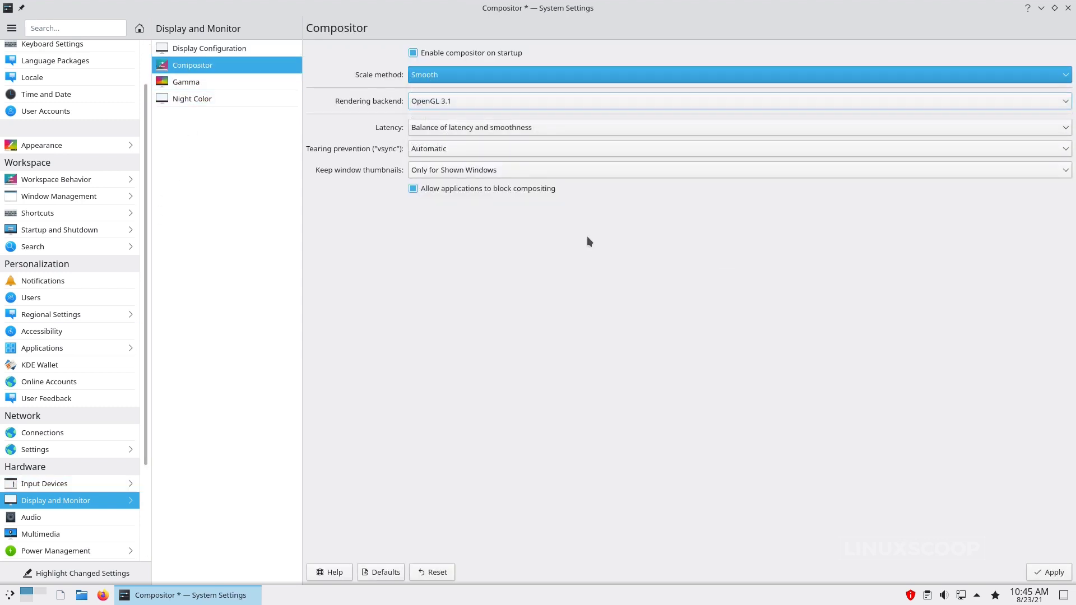
left_click(1046, 573)
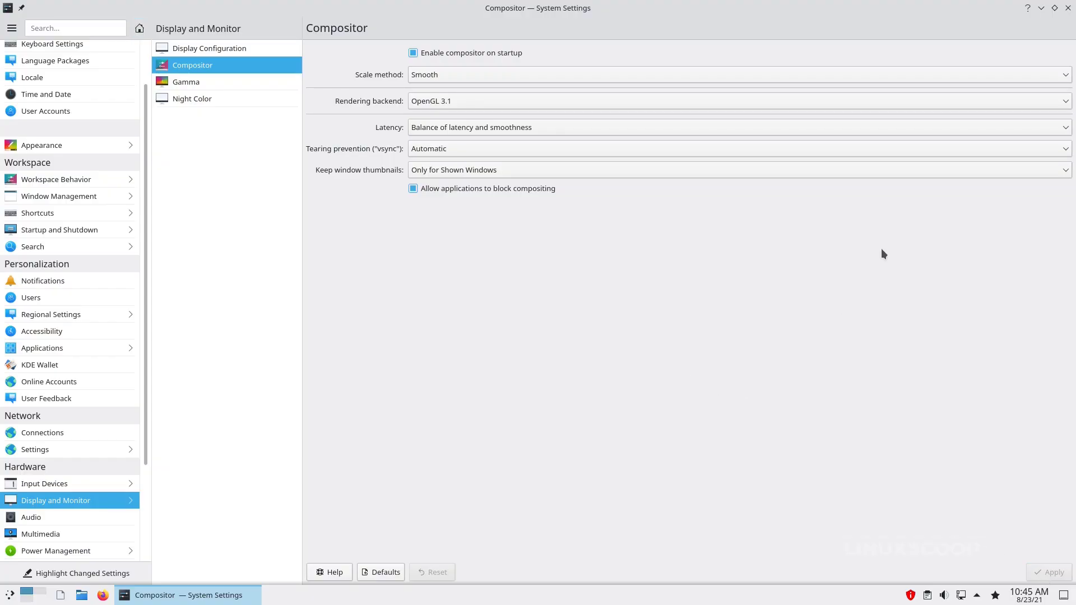
left_click(1054, 8)
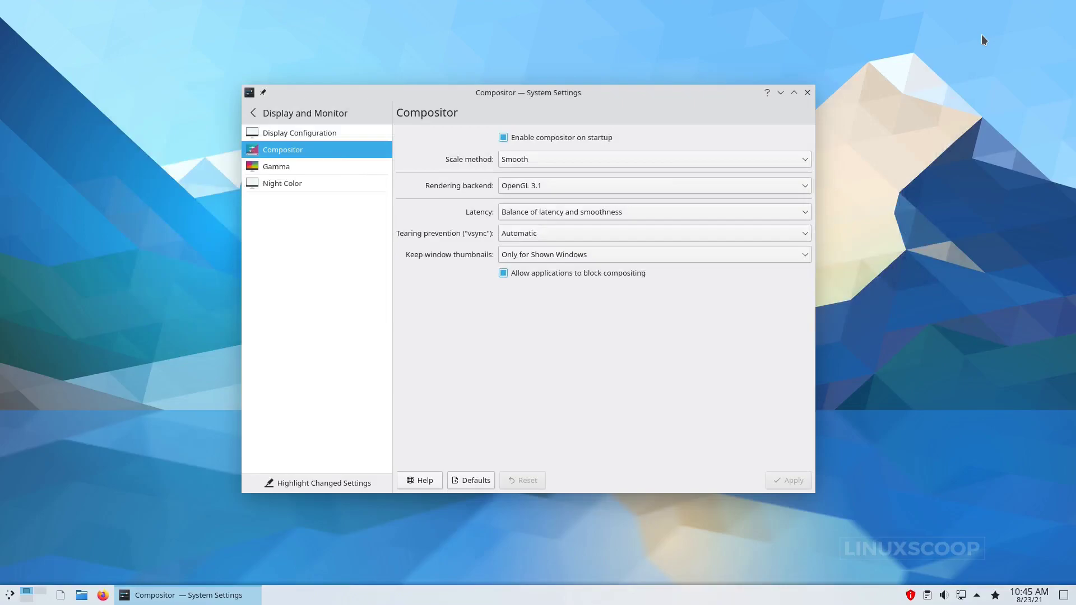
left_click(807, 93)
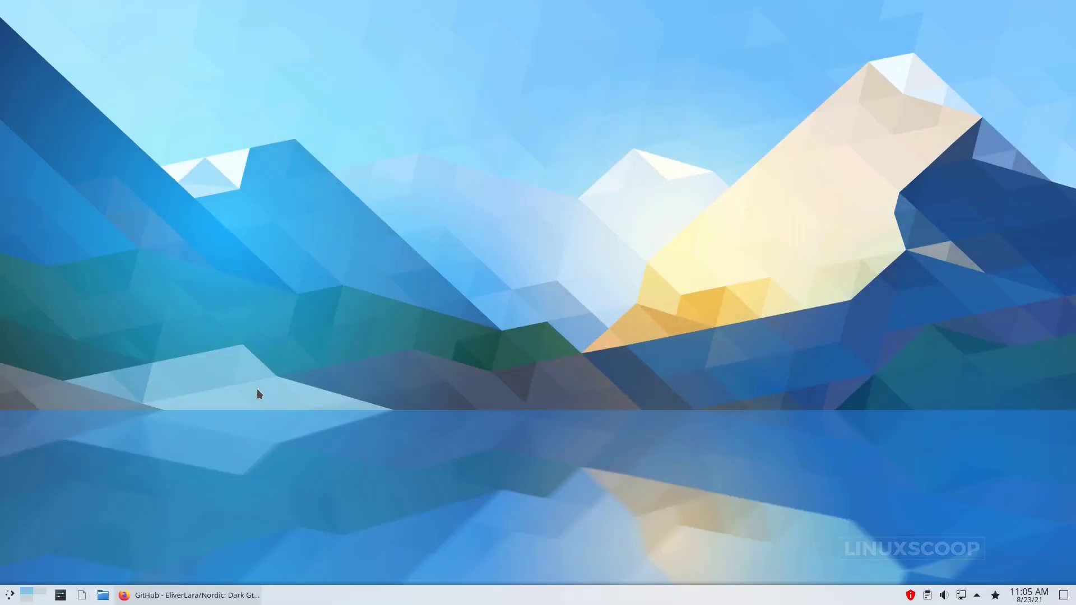
Switch to Firefox and save the Nordic repository's ZIP archive, Nordic-master.zip, from its GitHub page
left_click(210, 594)
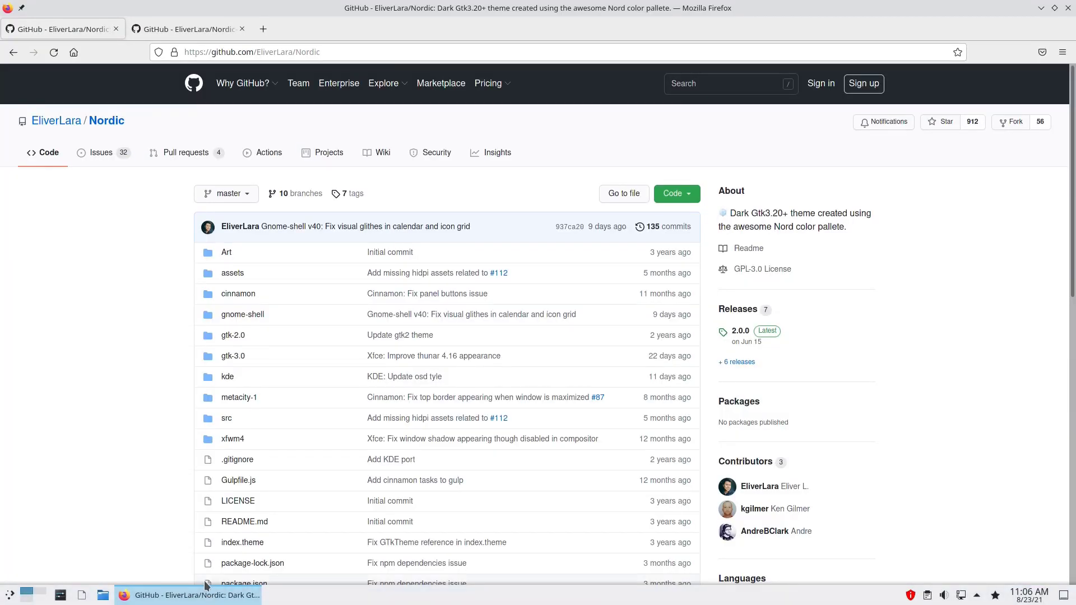
left_click(679, 196)
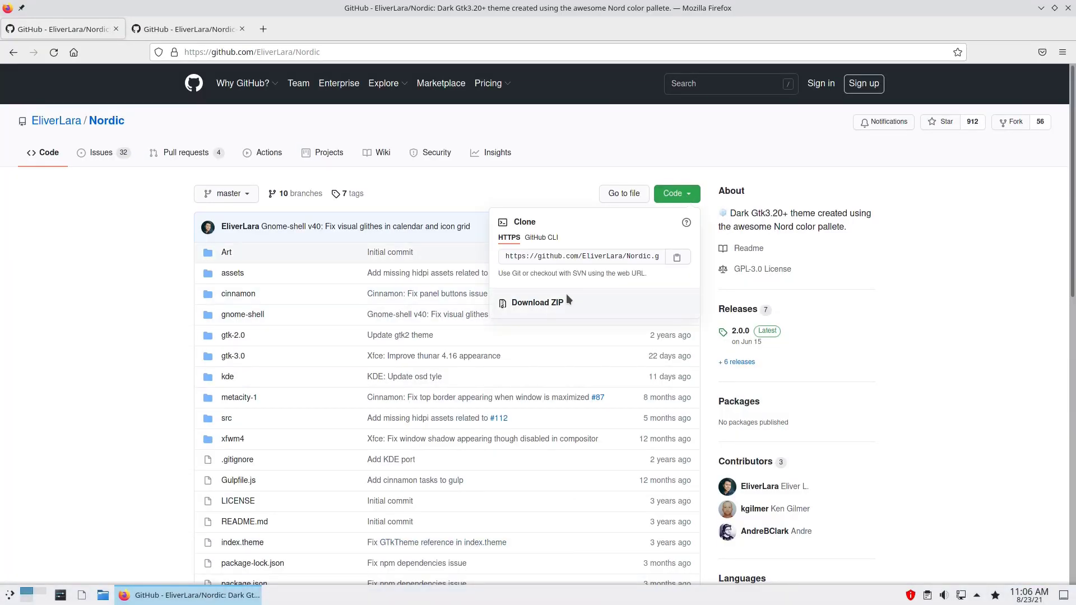
left_click(544, 303)
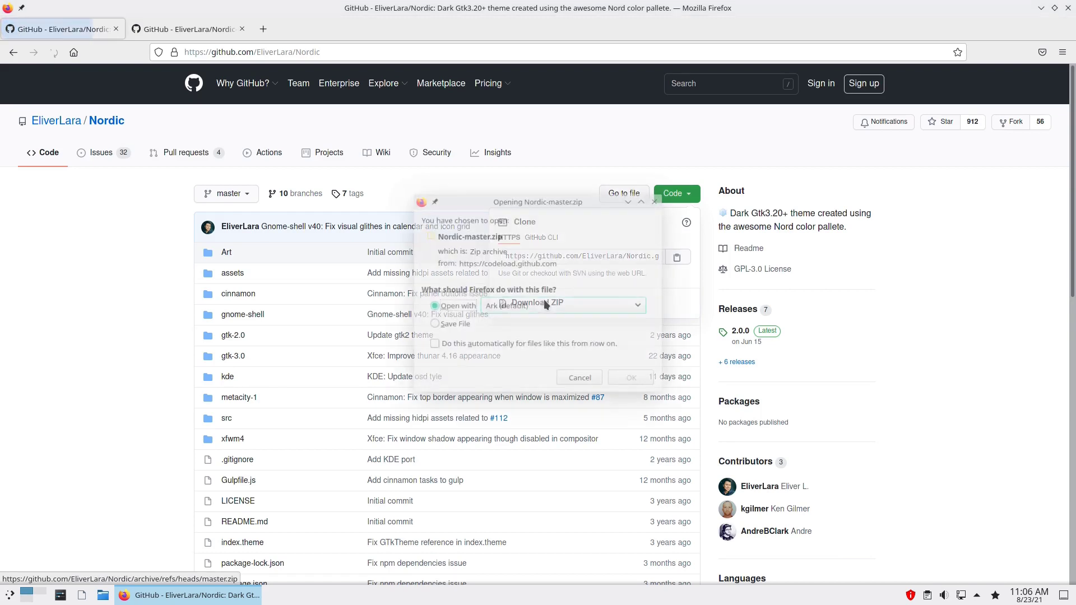
left_click(458, 324)
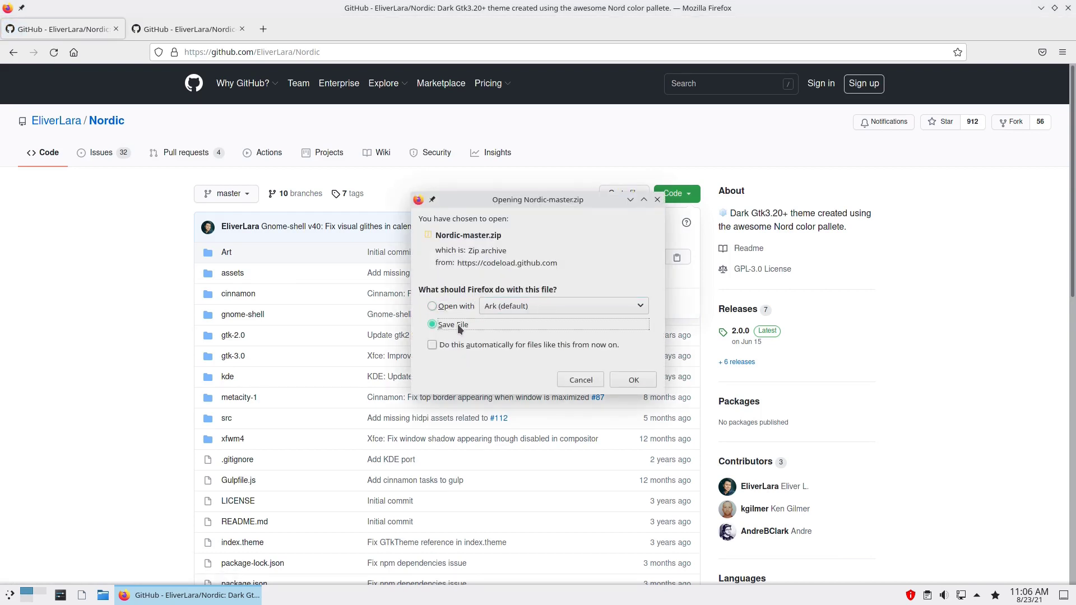
left_click(634, 380)
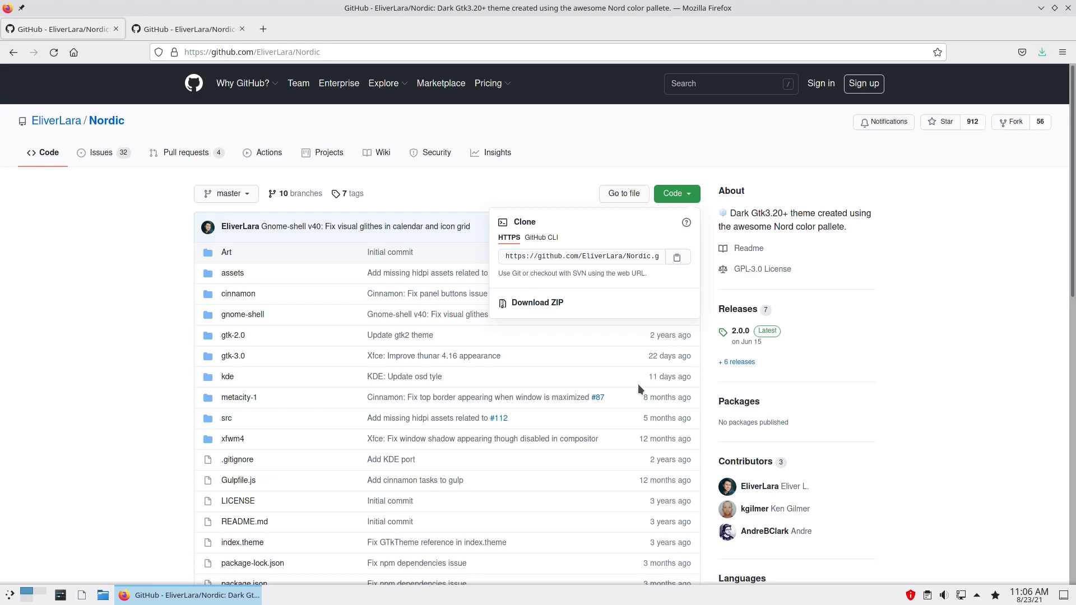
left_click(875, 299)
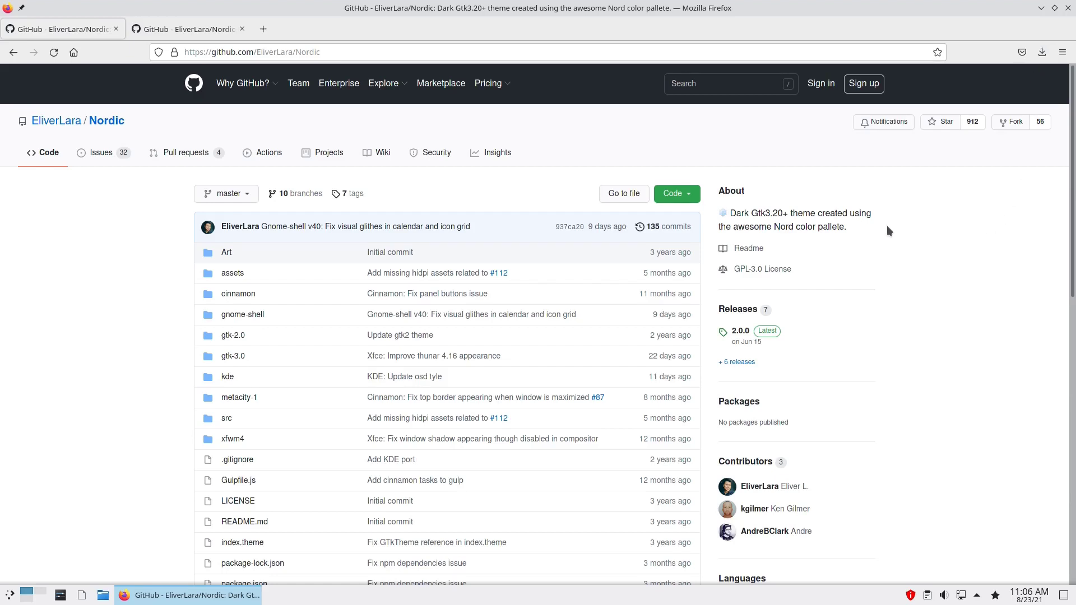
Download the Nordic-kde repository from its GitHub page, saving the archive Nordic-kde-master.zip
left_click(229, 30)
left_click(677, 194)
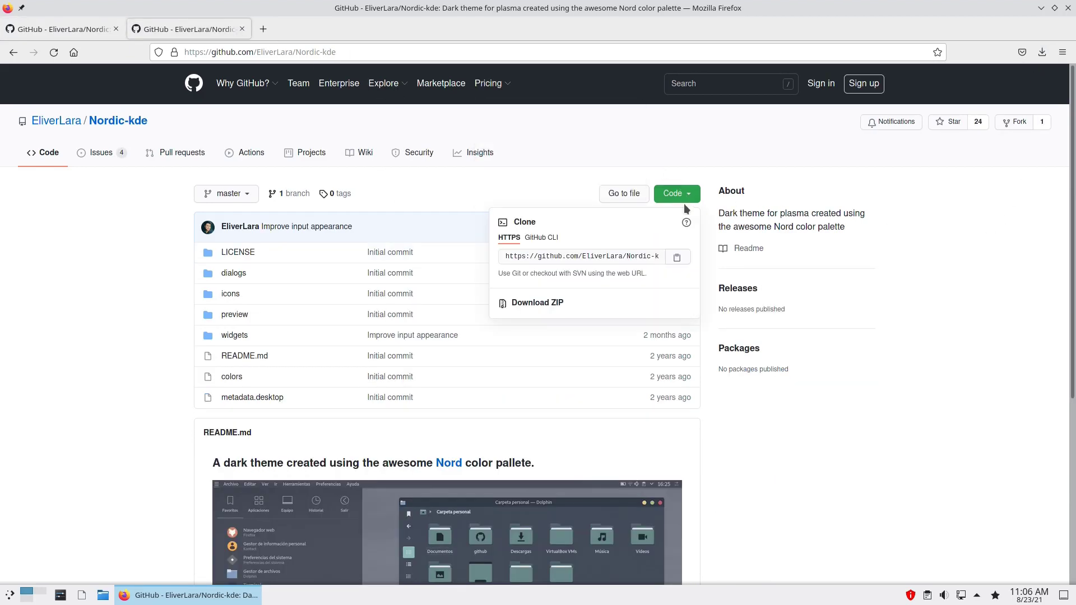
left_click(555, 303)
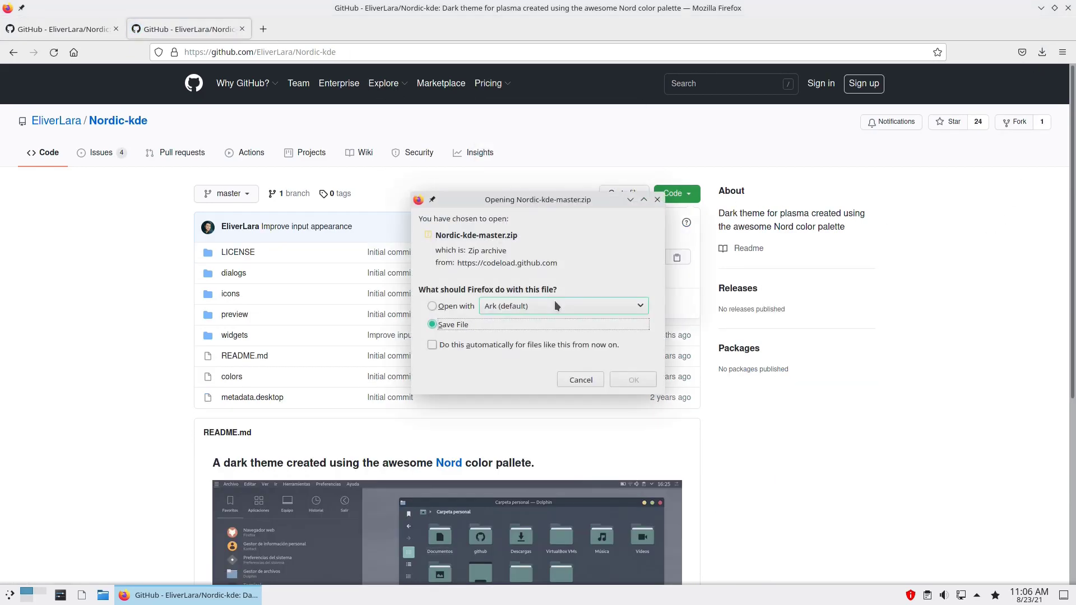
left_click(631, 383)
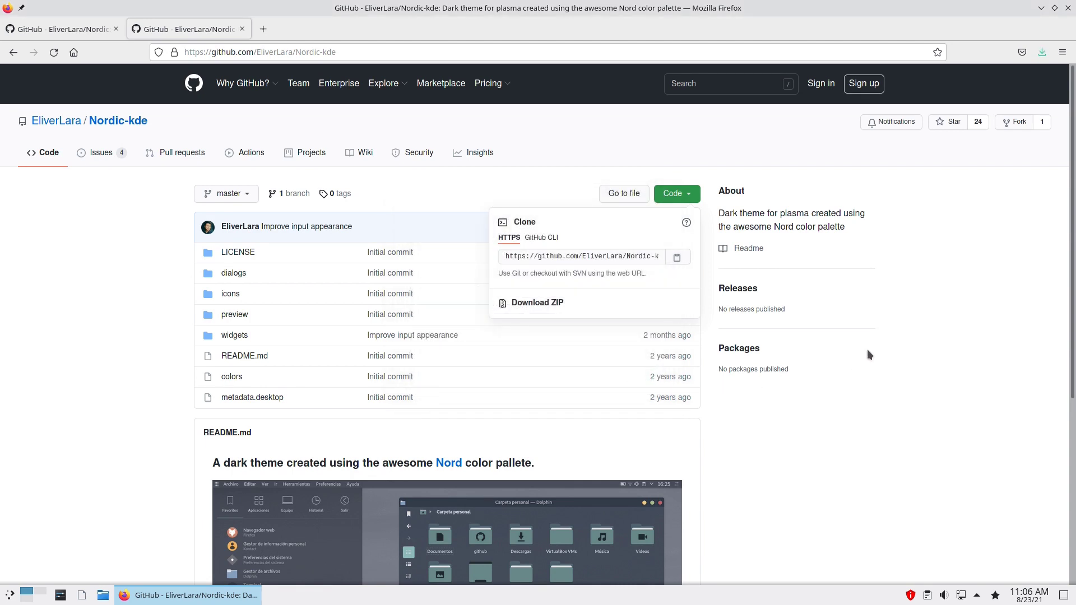
Open the Downloads folder containing the saved archives in Dolphin, then maximize the window and split it into two panes
left_click(1041, 52)
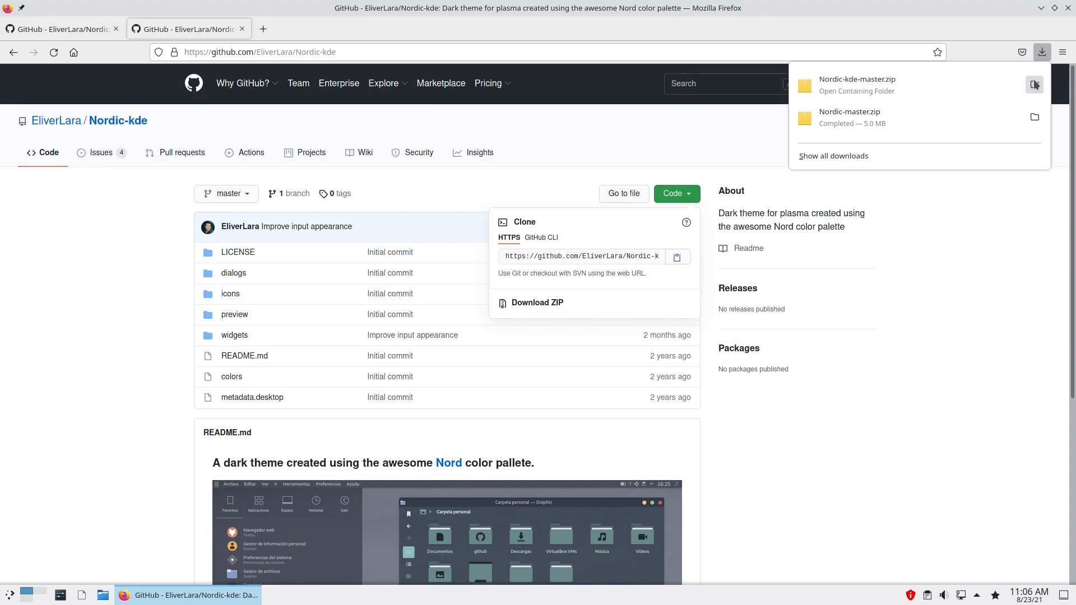
left_click(1034, 84)
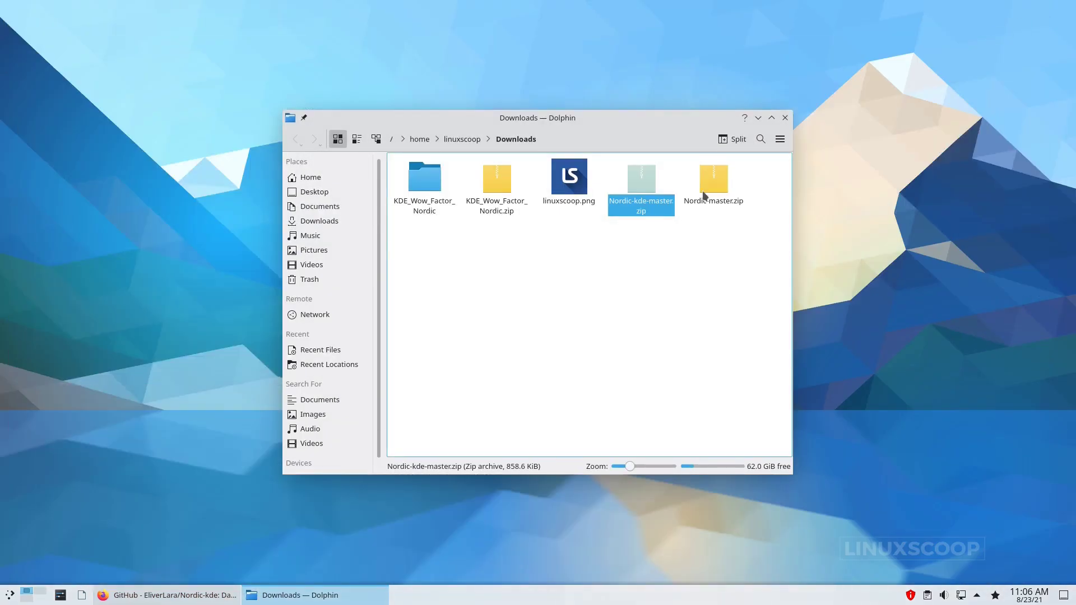
left_click(543, 257)
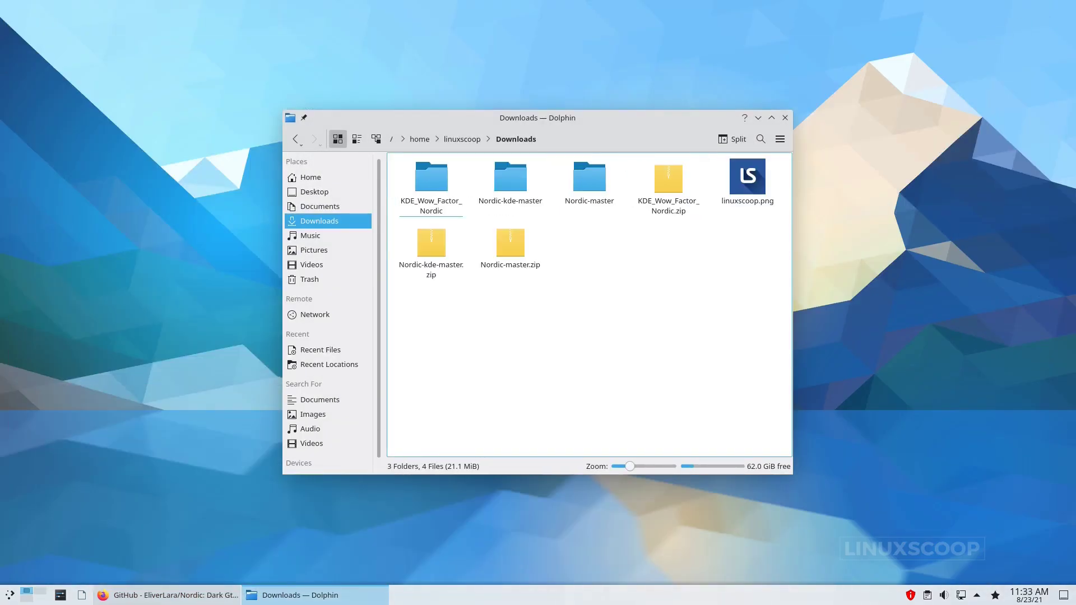
left_click(771, 118)
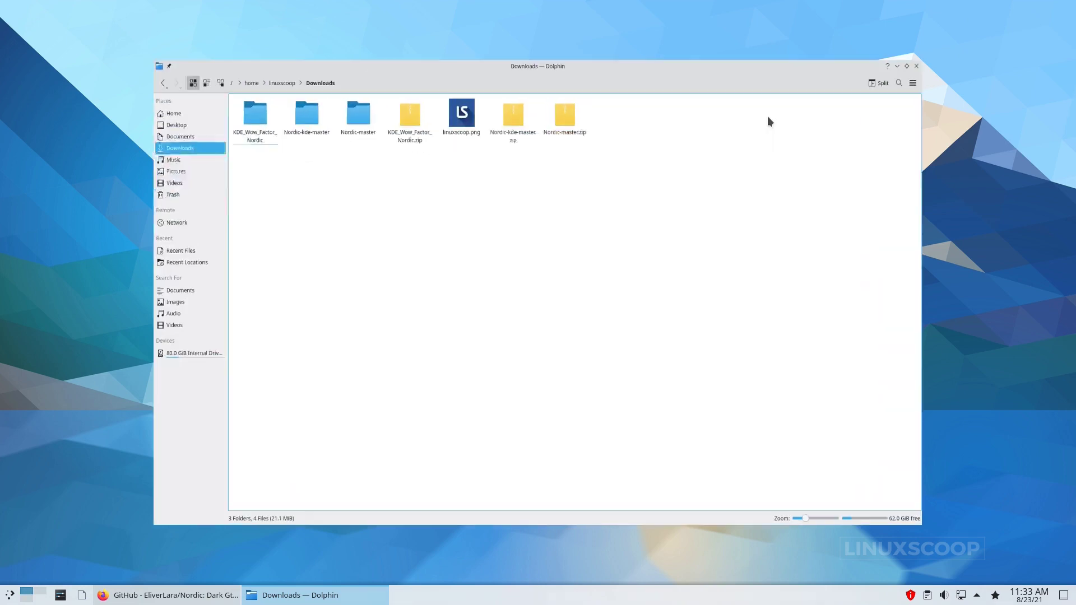
left_click(1015, 29)
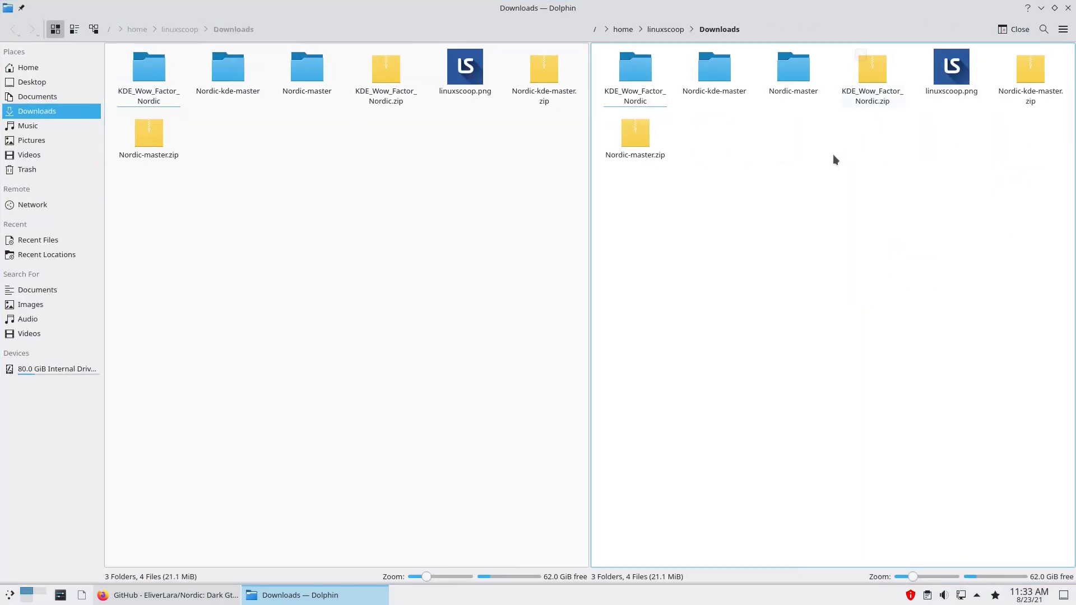
Go to the home folder in the second pane, show hidden files, and open .local/share
left_click(655, 29)
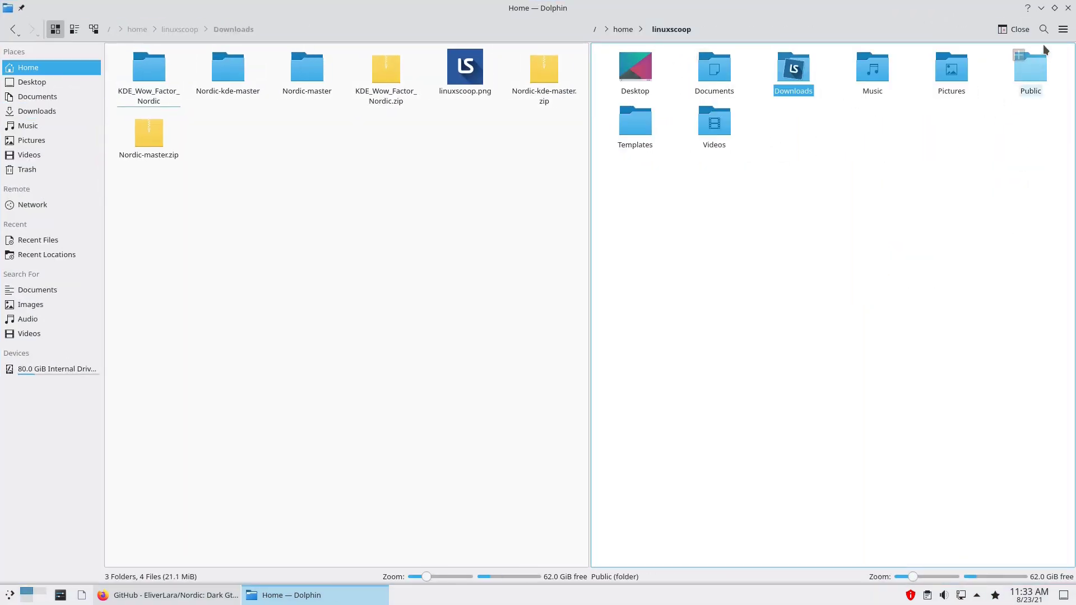
left_click(1063, 29)
left_click(984, 157)
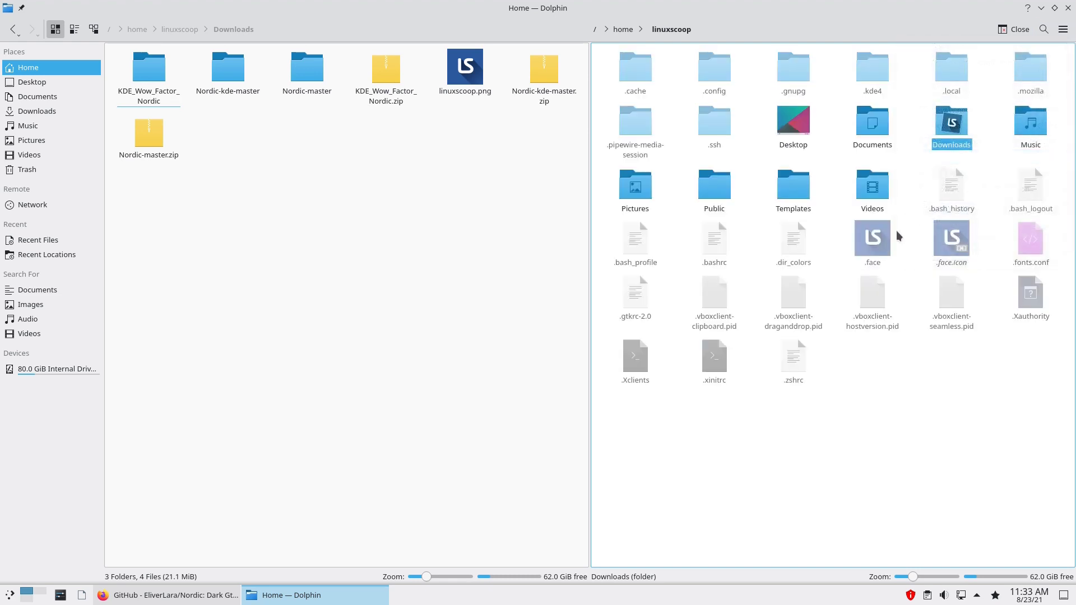
left_click(948, 75)
double_click(948, 75)
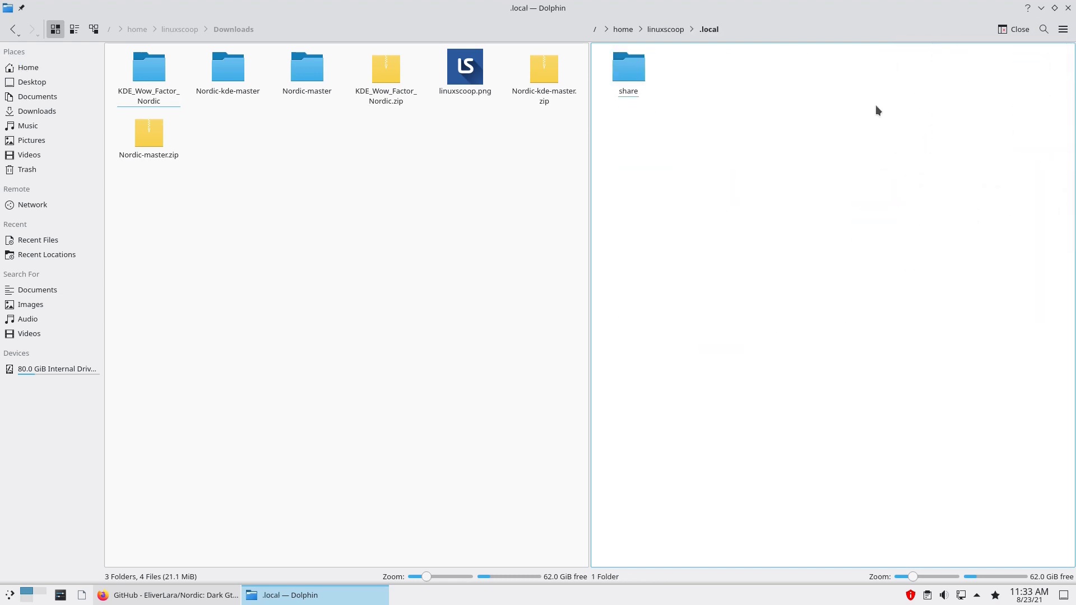
double_click(624, 88)
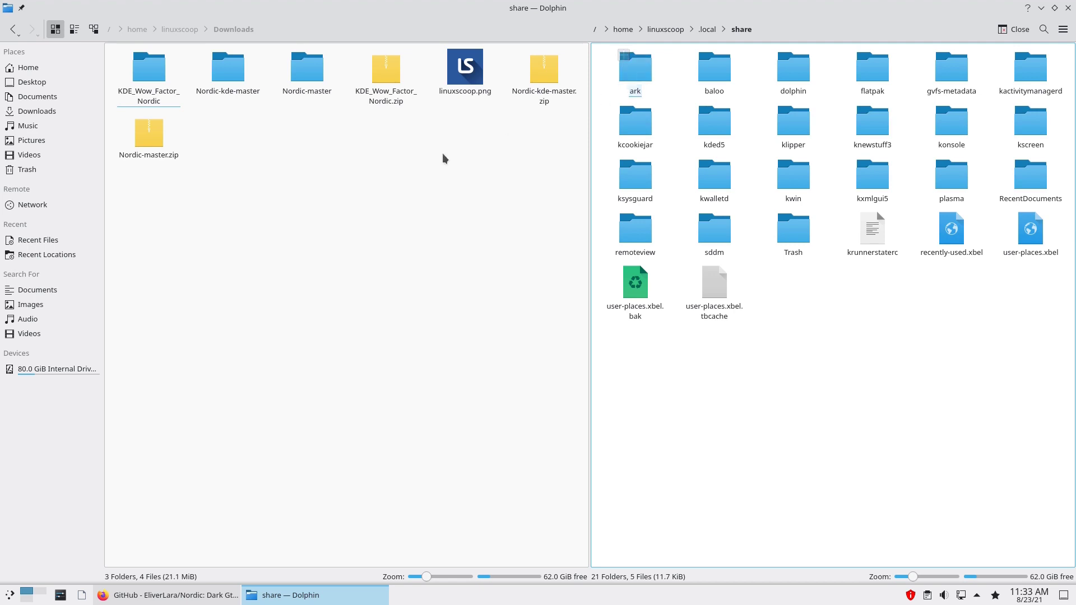
Open the kde folder inside Nordic-master in the pane showing Downloads
left_click(375, 174)
double_click(317, 91)
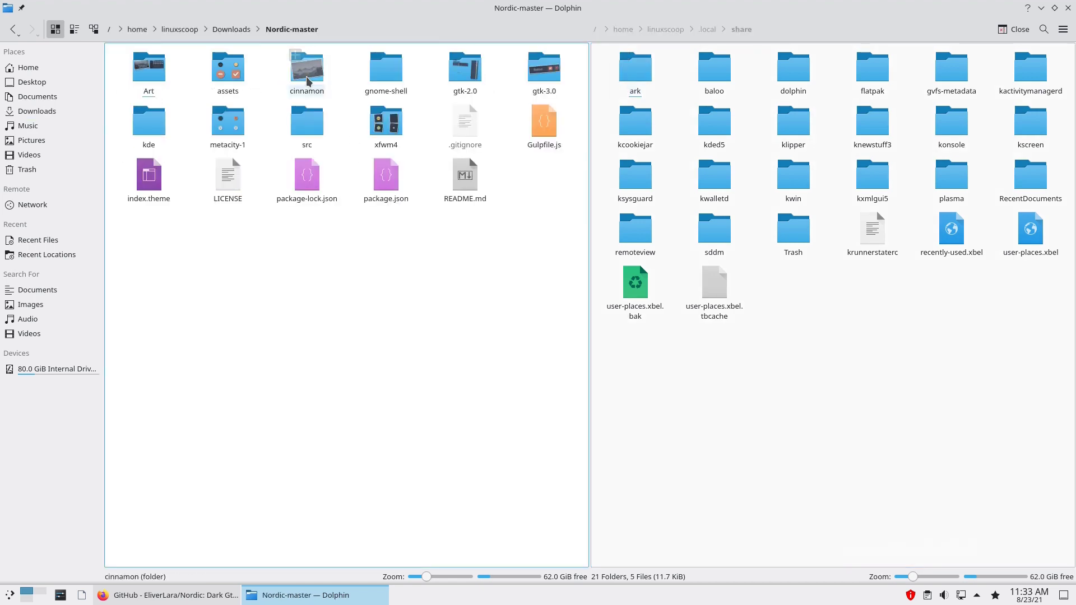
left_click(153, 130)
double_click(154, 131)
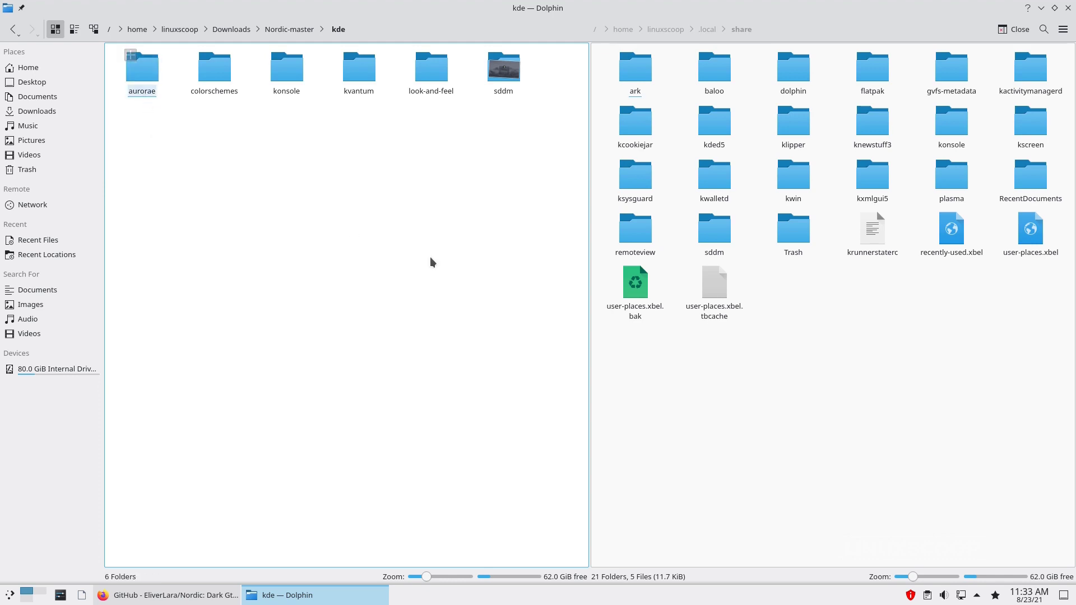
Create a new folder named "aurorae" in .local/share
right_click(870, 303)
mouse_move(870, 306)
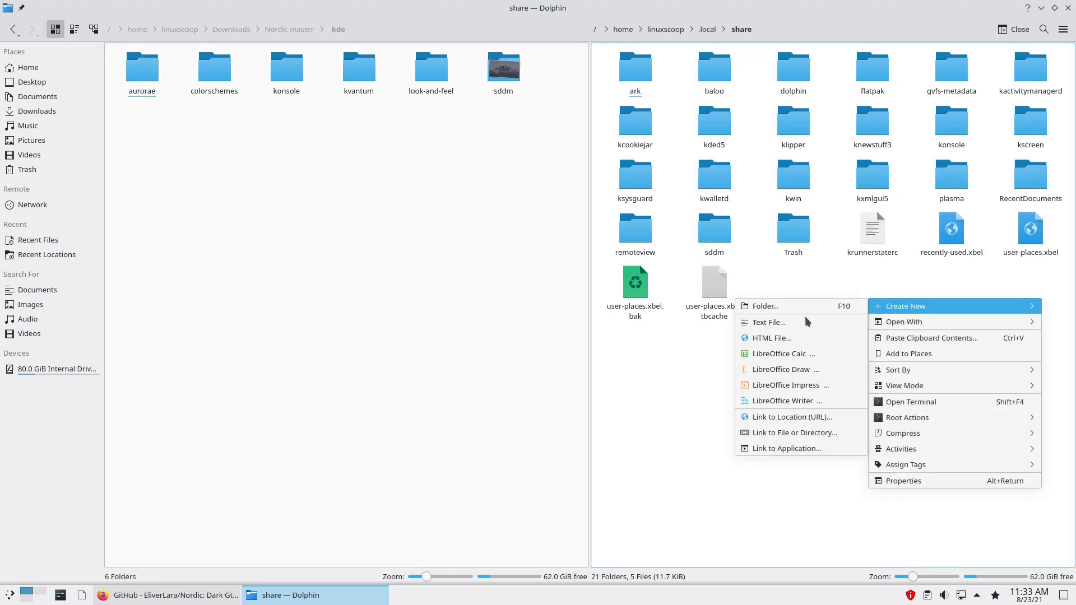
left_click(773, 309)
type("aurorae")
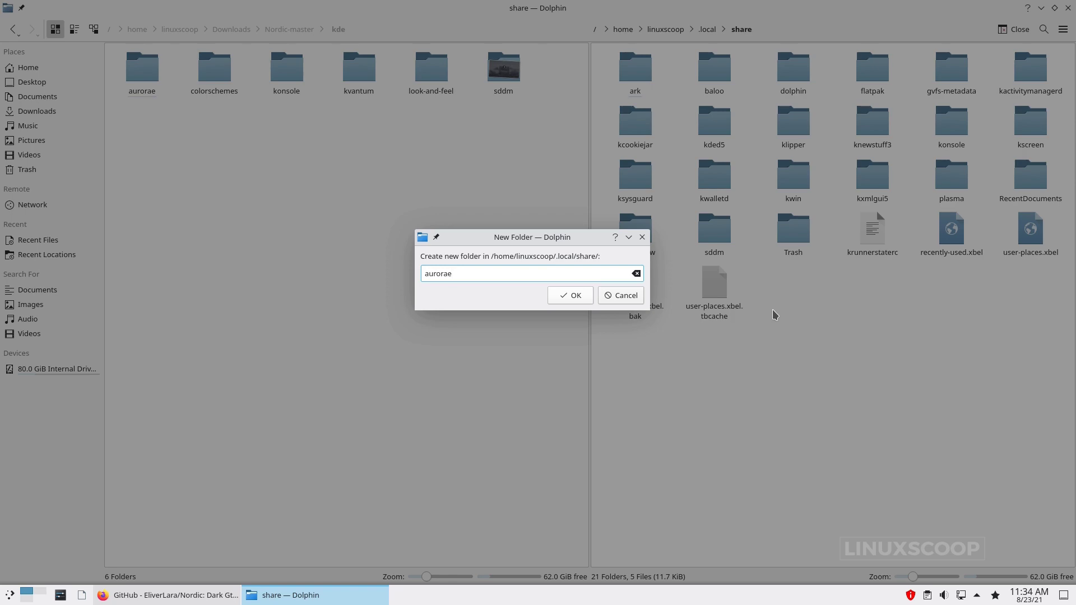
key("Return")
Open the new aurorae folder in .local/share and create a subfolder named "themes" in it
left_click(716, 70)
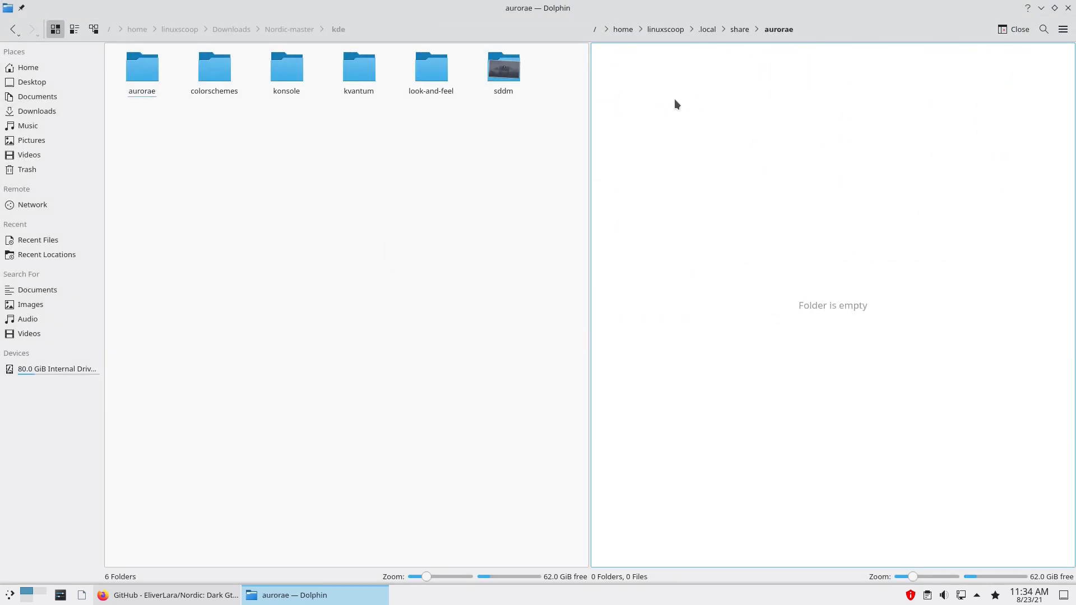
right_click(674, 100)
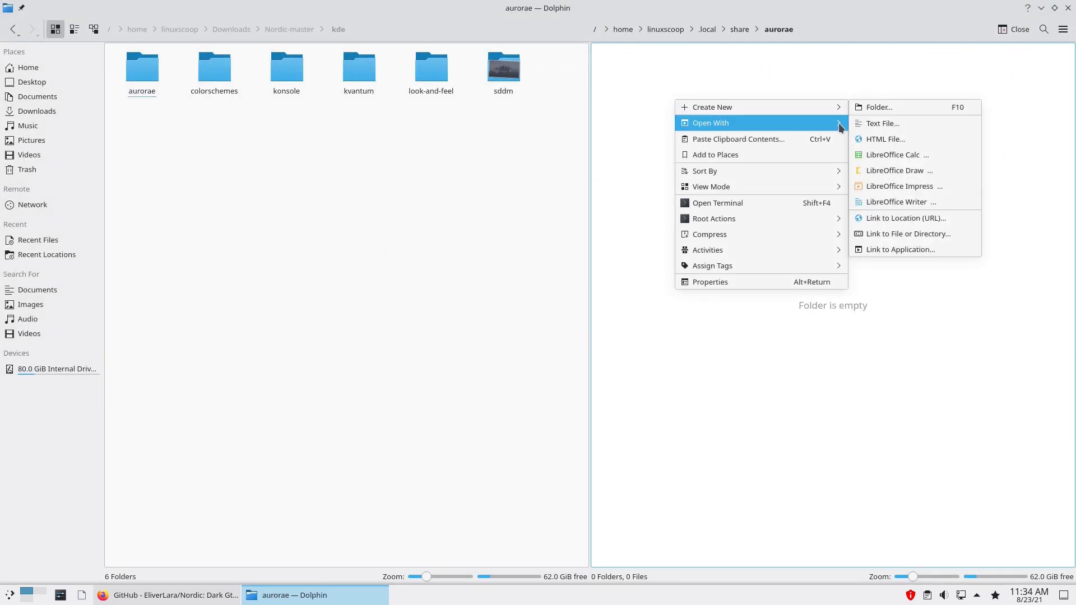
left_click(877, 107)
type("themes")
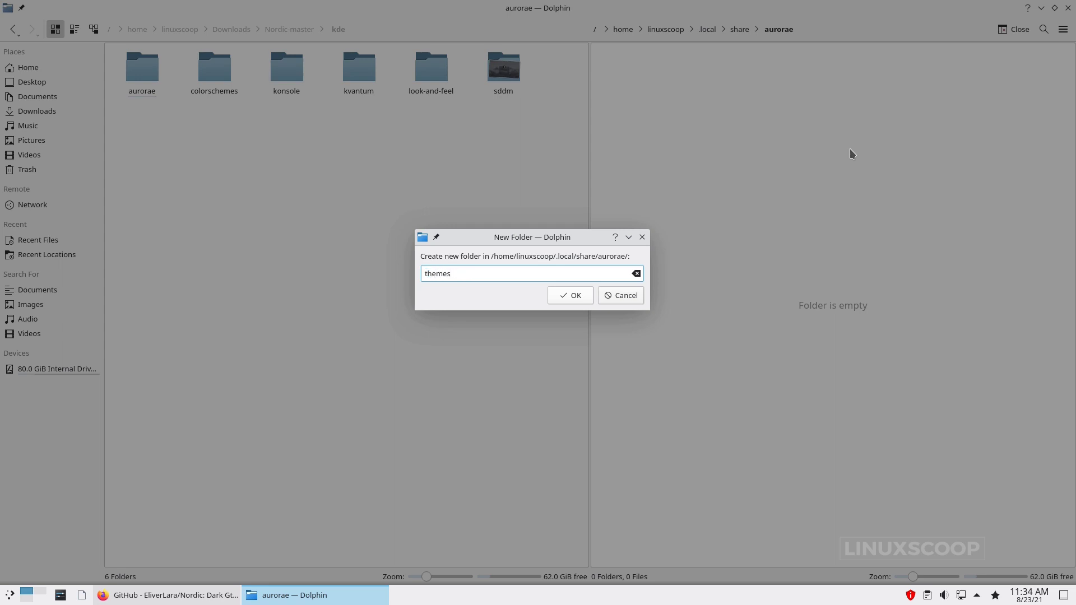
key("Return")
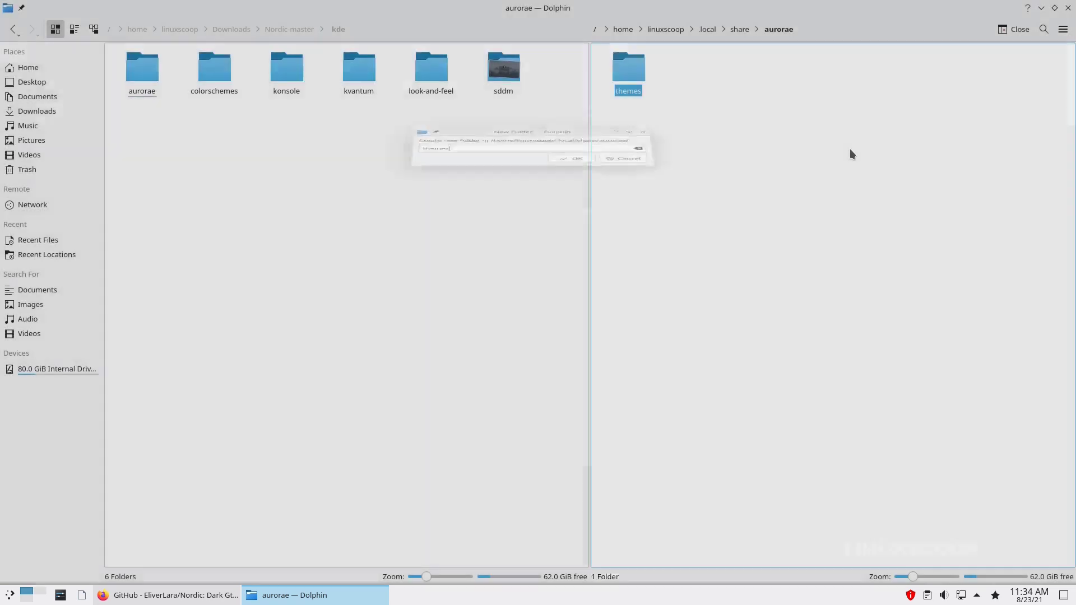
Copy the Nordic folder from Nordic-master/kde/aurorae into .local/share/aurorae/themes
double_click(633, 79)
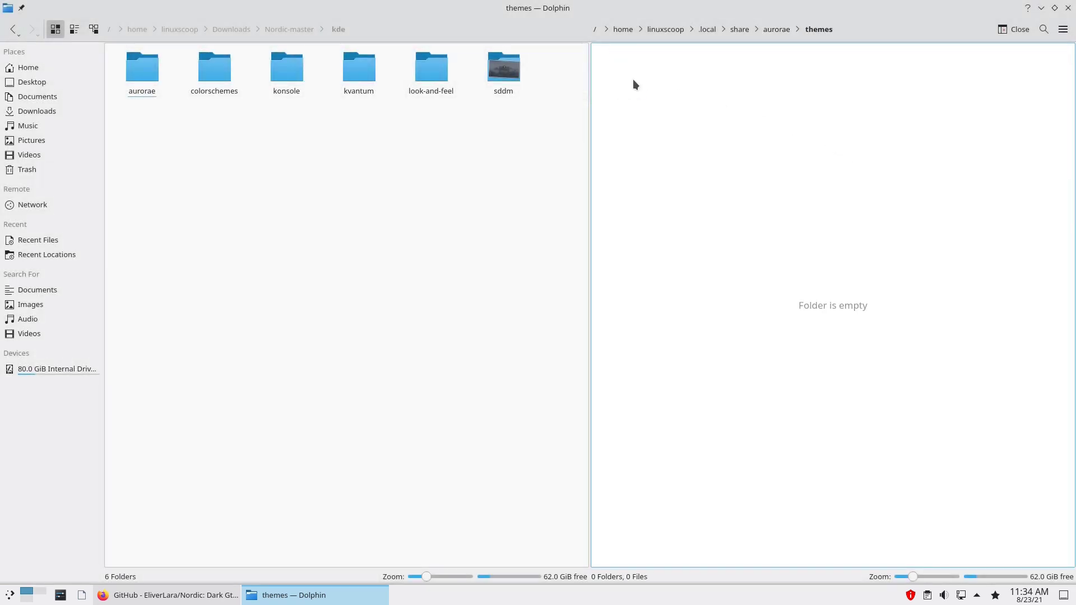
double_click(147, 74)
right_click(149, 72)
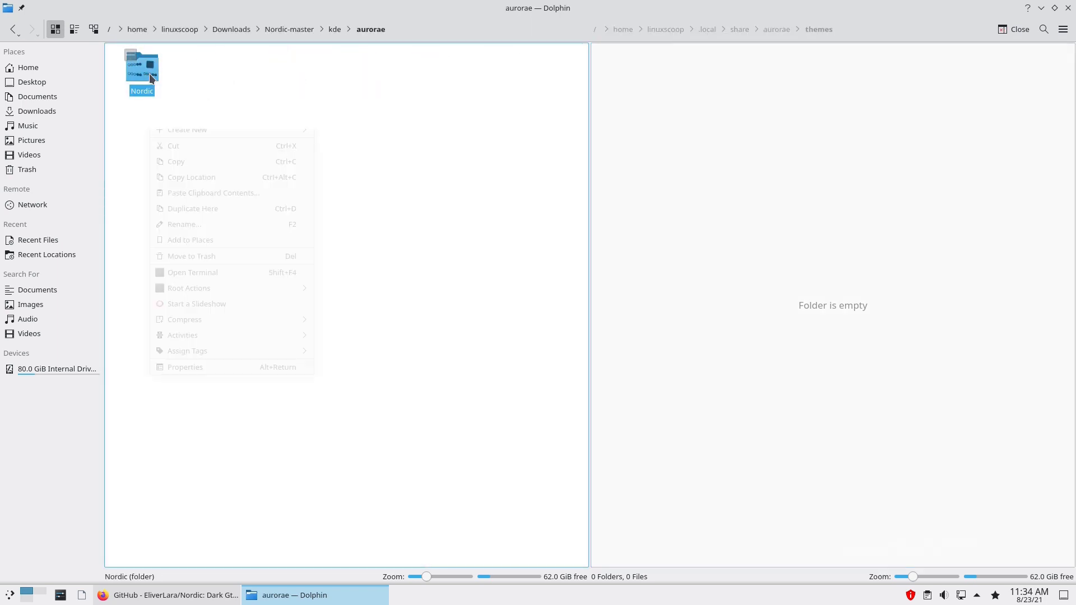
left_click(178, 160)
left_click(658, 71)
right_click(659, 70)
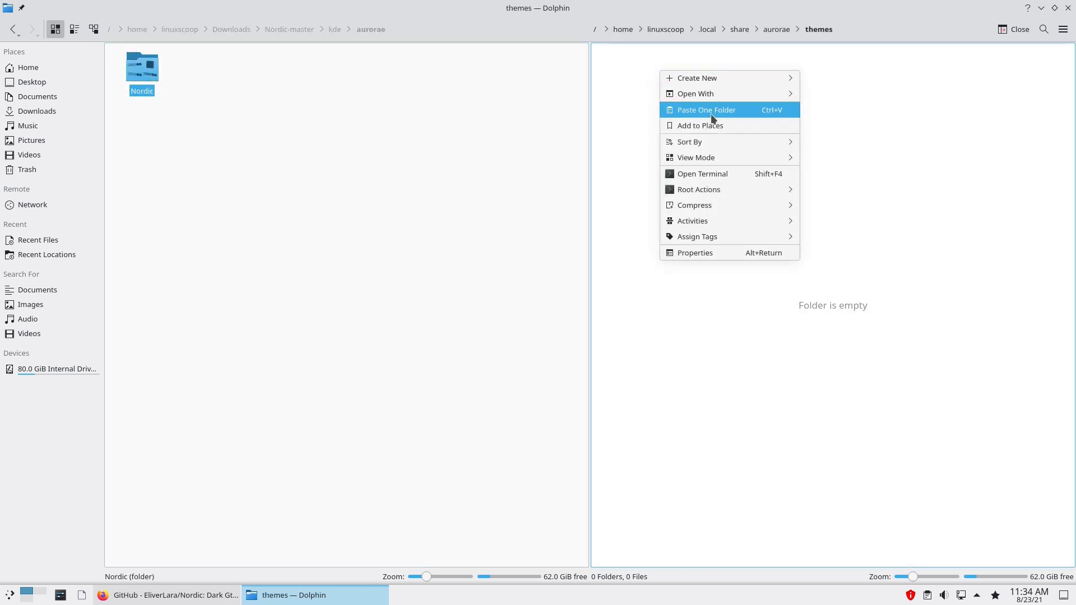
left_click(710, 108)
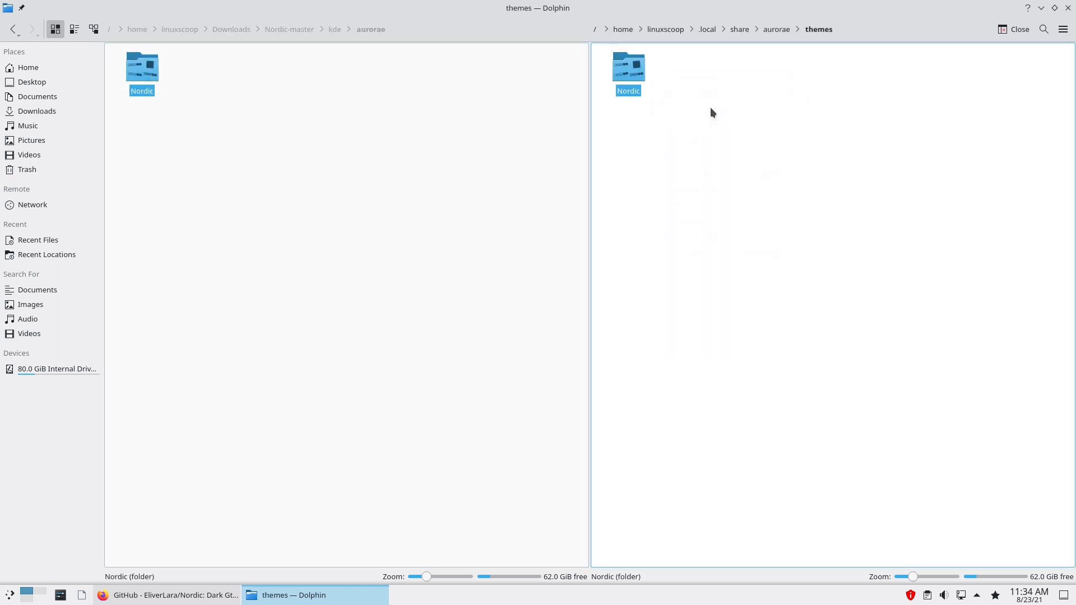
Copy the colorschemes folder from Nordic-master/kde into .local/share
left_click(738, 31)
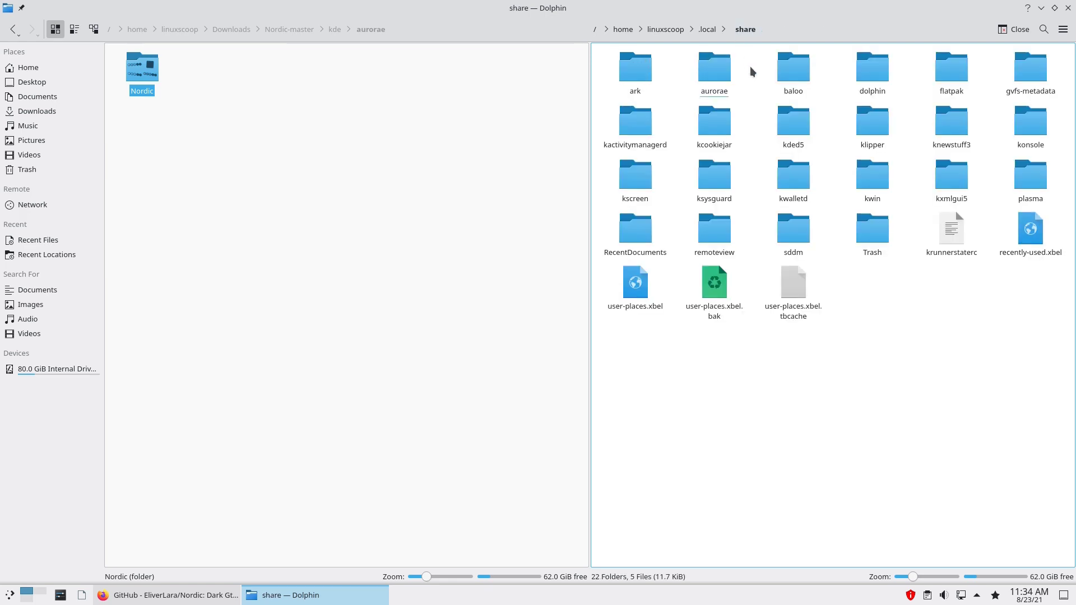
left_click(335, 29)
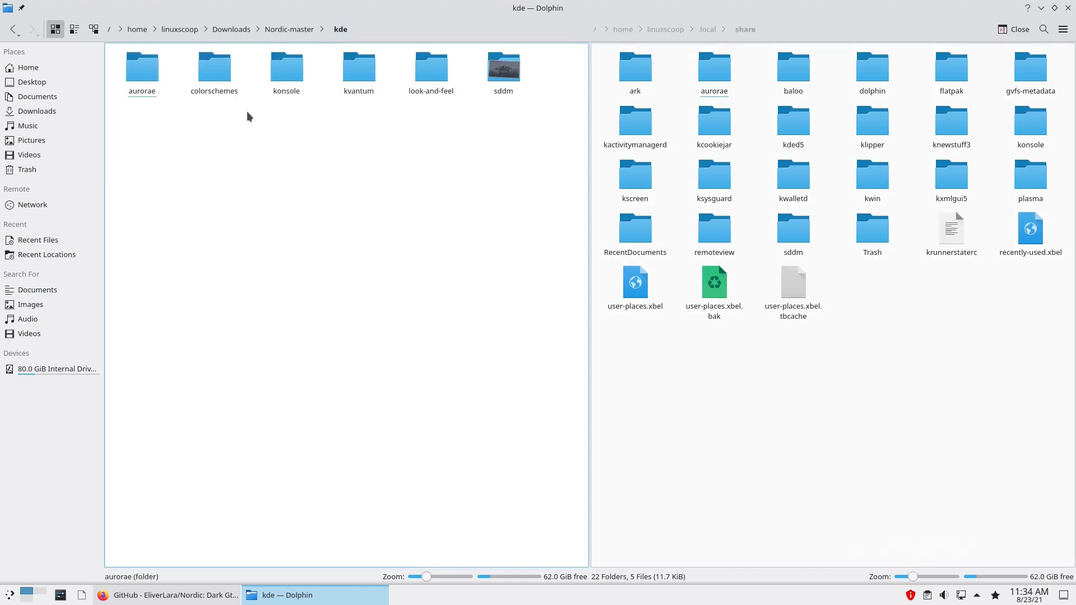
left_click(221, 94)
double_click(221, 92)
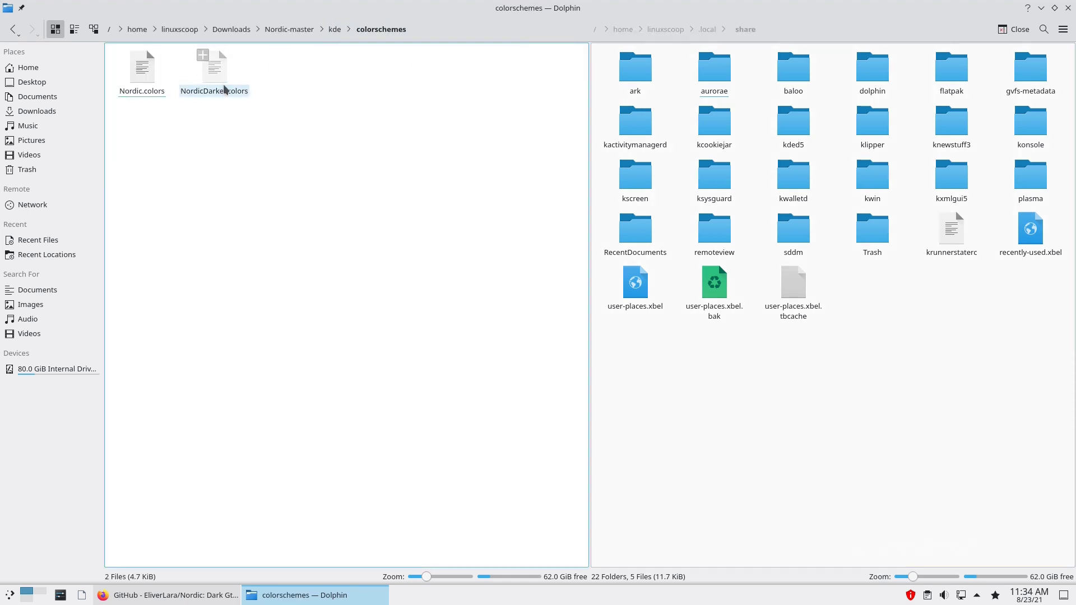
left_click(335, 29)
right_click(214, 85)
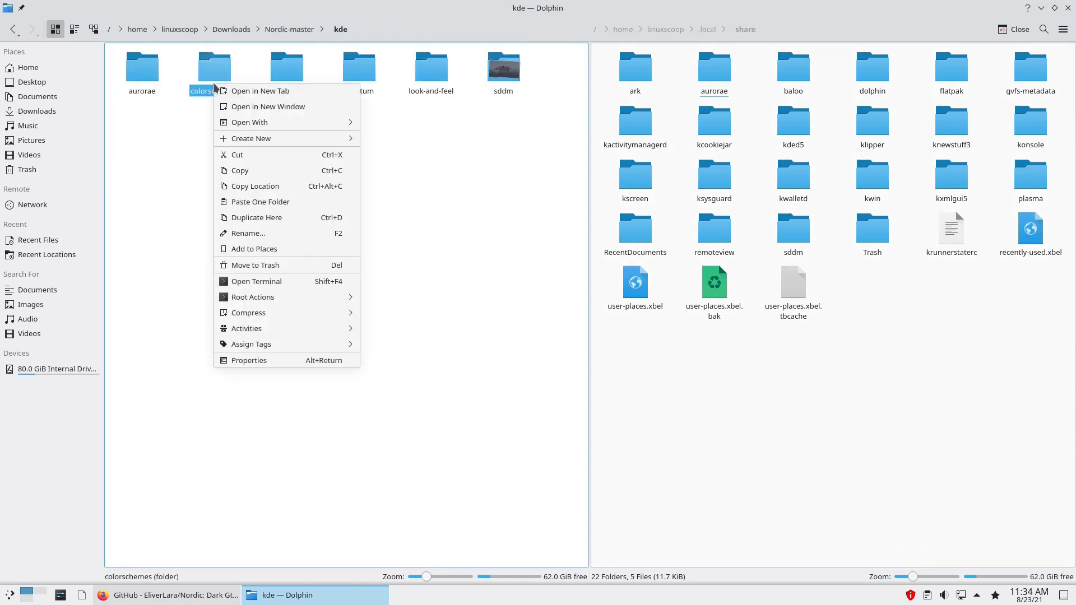
left_click(260, 171)
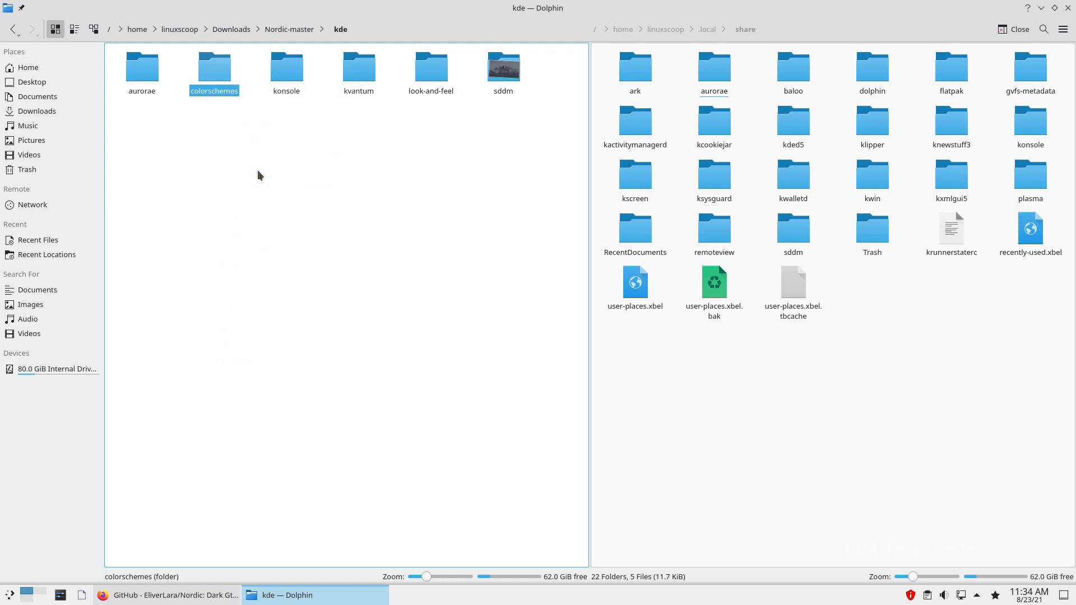
right_click(903, 276)
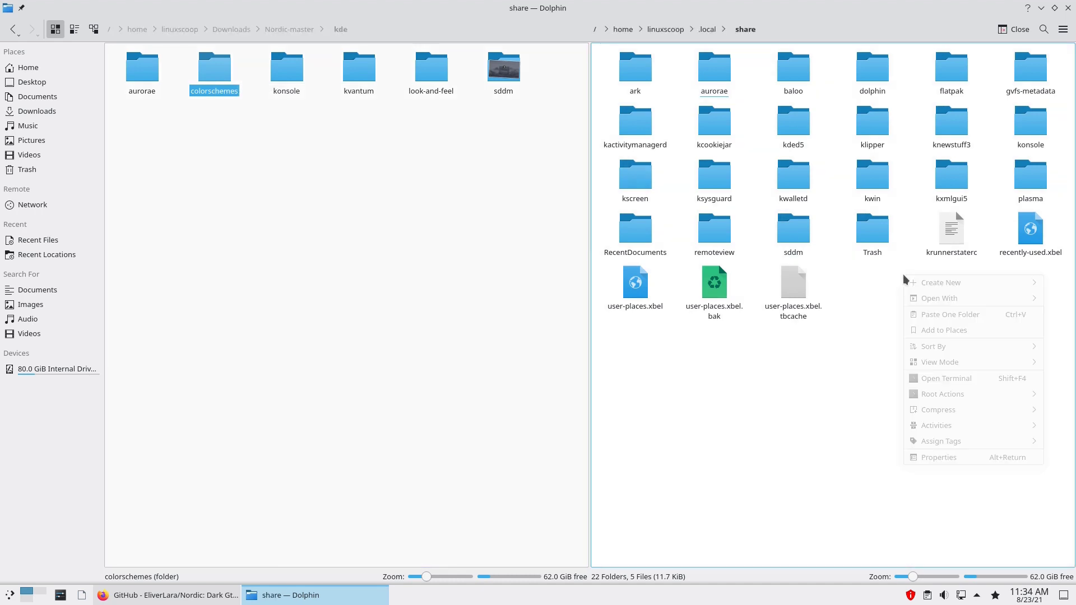
left_click(933, 315)
Rename the copied colorschemes folder in .local/share to "color-schemes" and check its contents
right_click(871, 85)
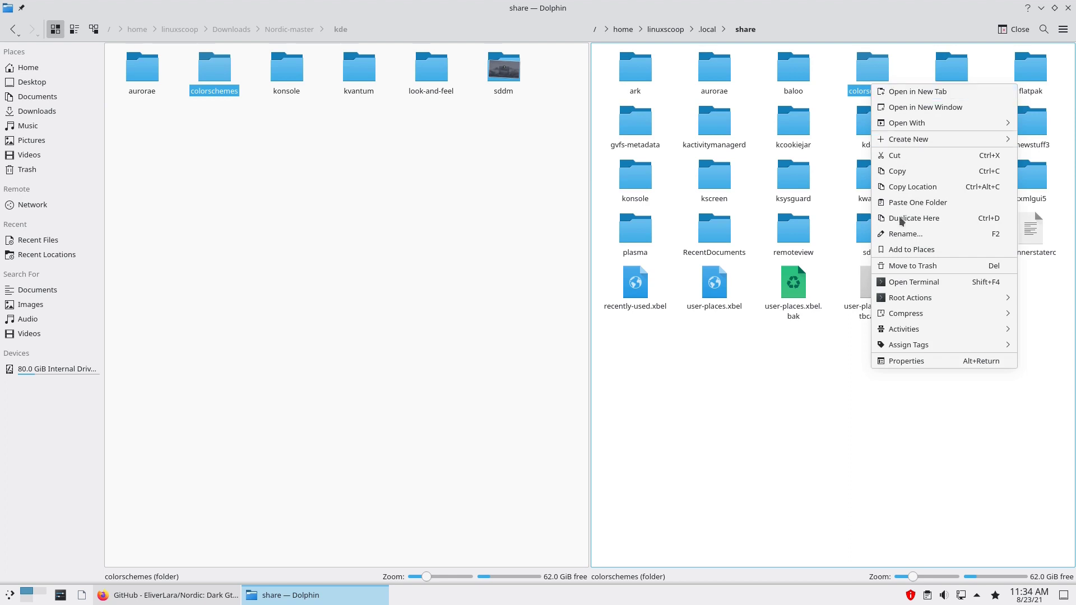
left_click(903, 234)
left_click(866, 91)
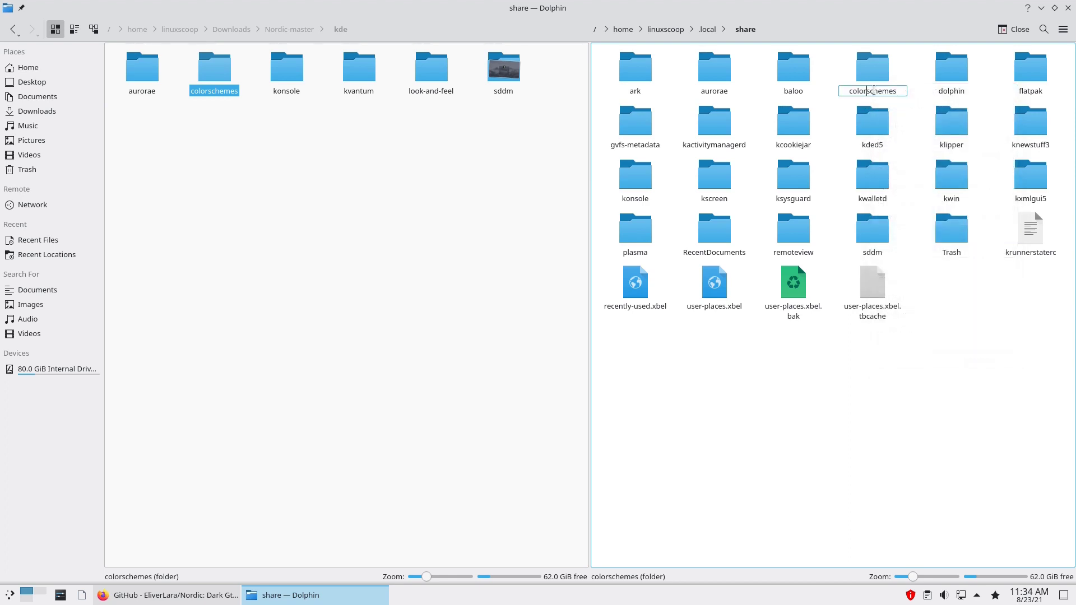
type("-")
key("Return")
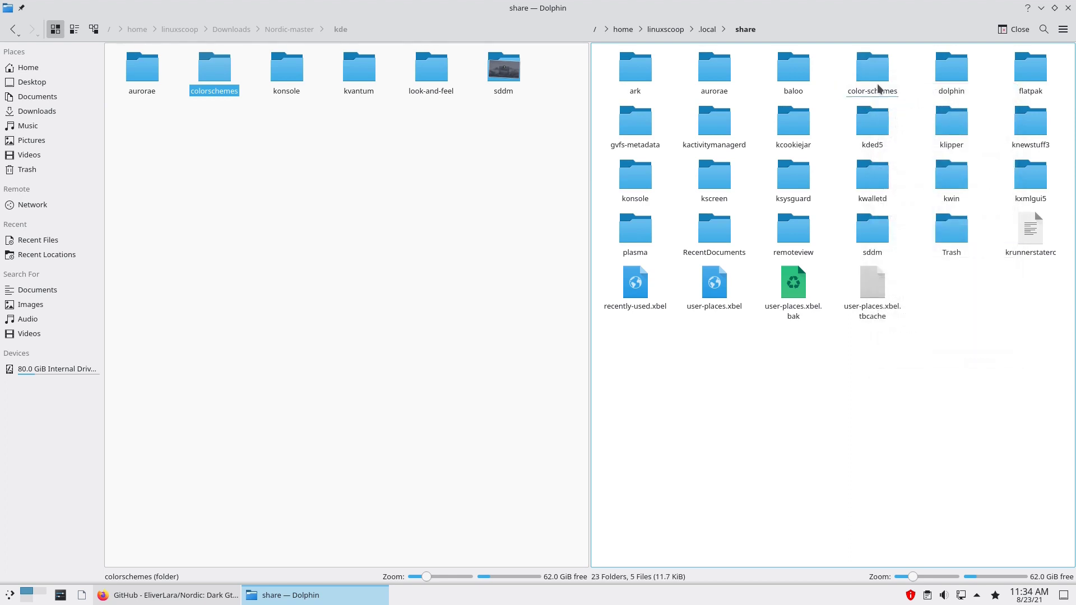
double_click(876, 80)
left_click(737, 32)
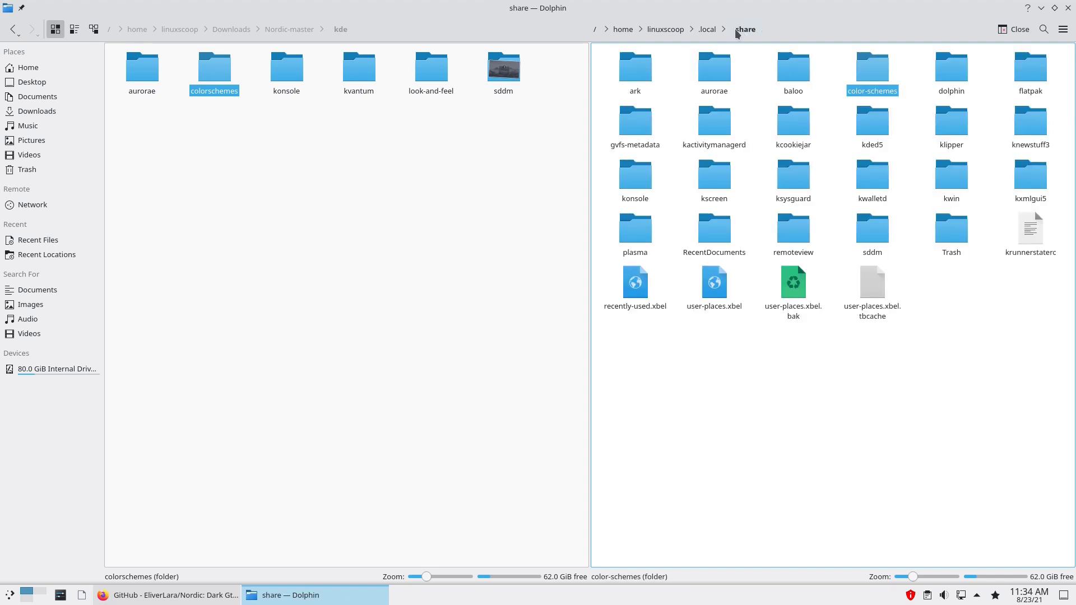
left_click(968, 285)
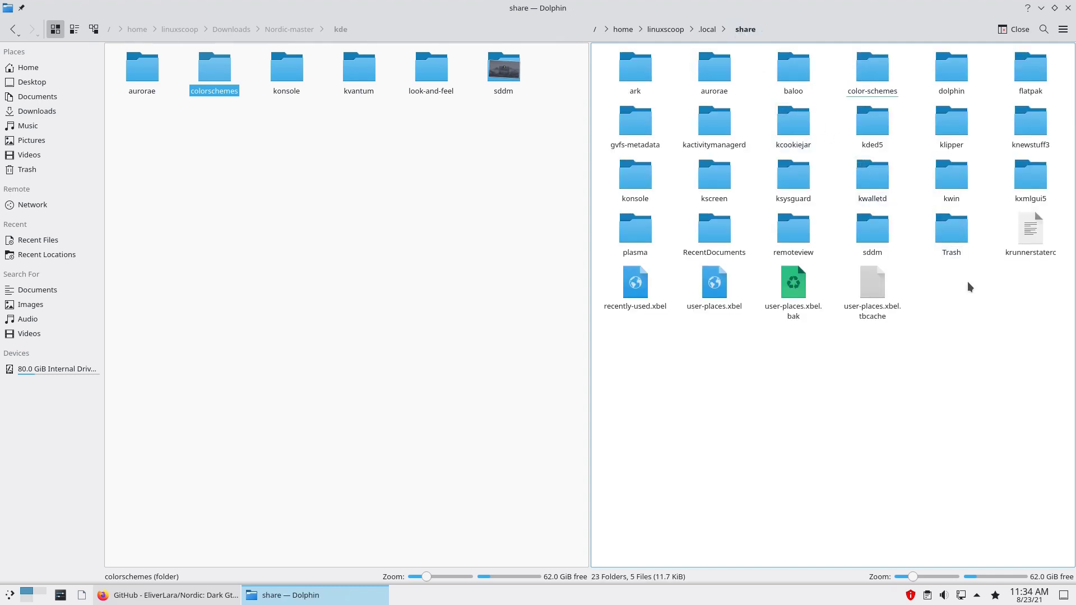
Create a new folder named "look-and-feel" inside .local/share/plasma
double_click(635, 232)
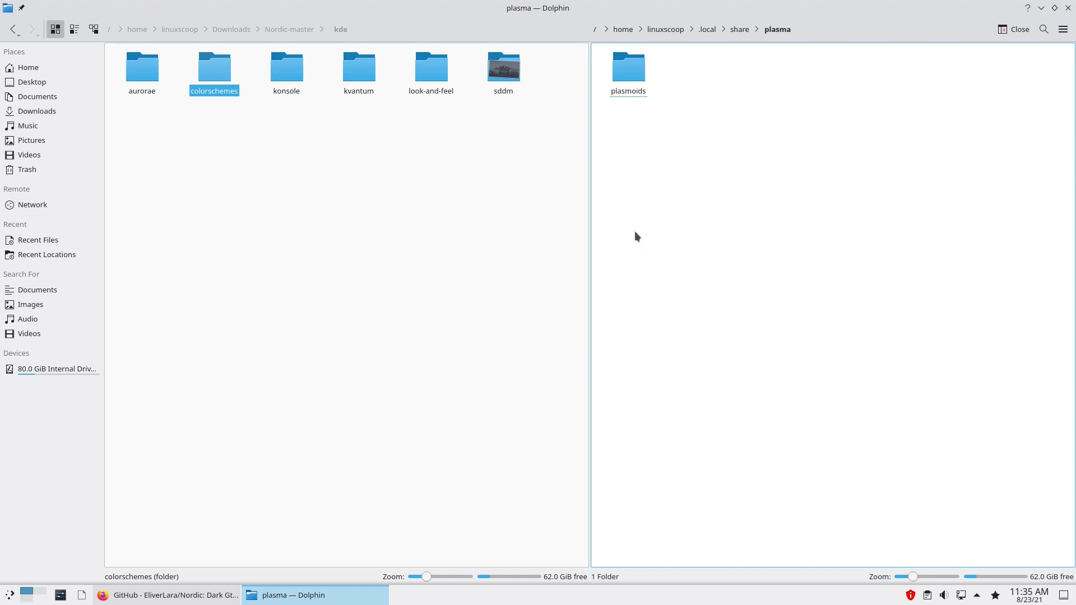
right_click(655, 154)
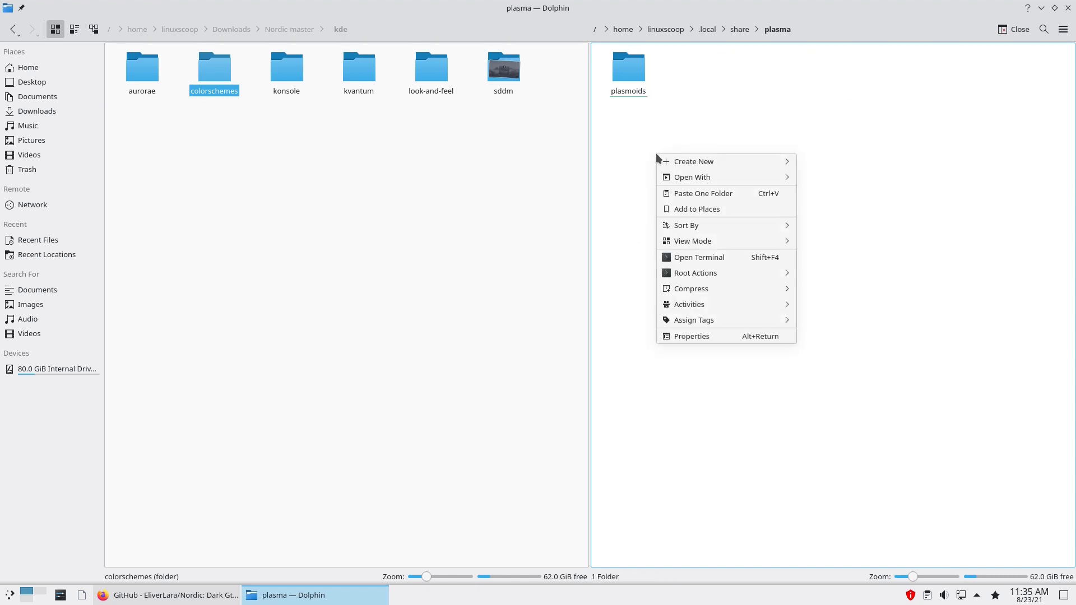
mouse_move(761, 164)
left_click(818, 162)
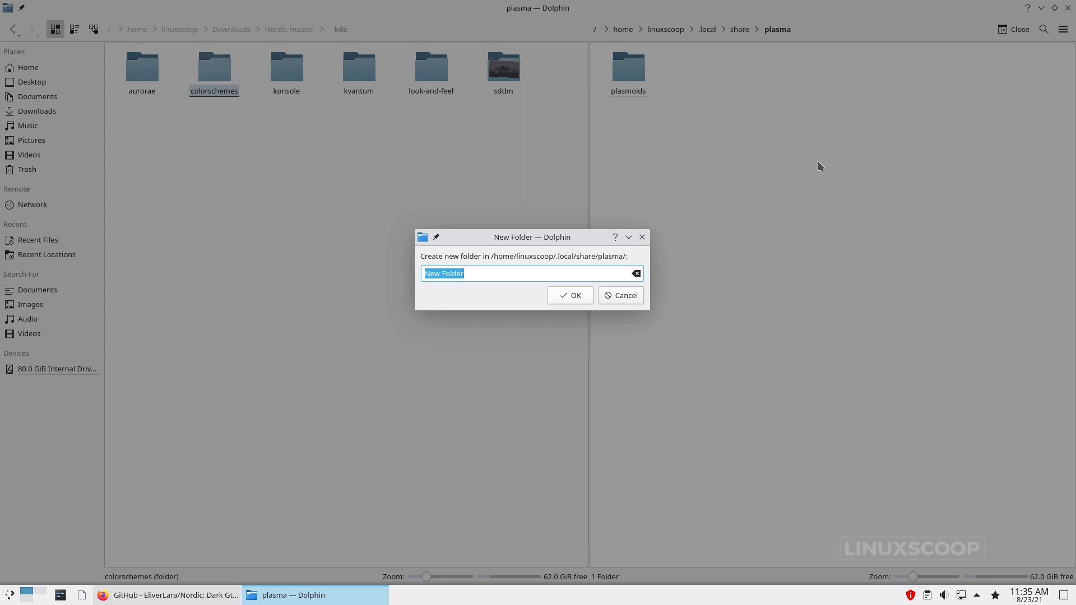
type("look-and-feel")
key("Return")
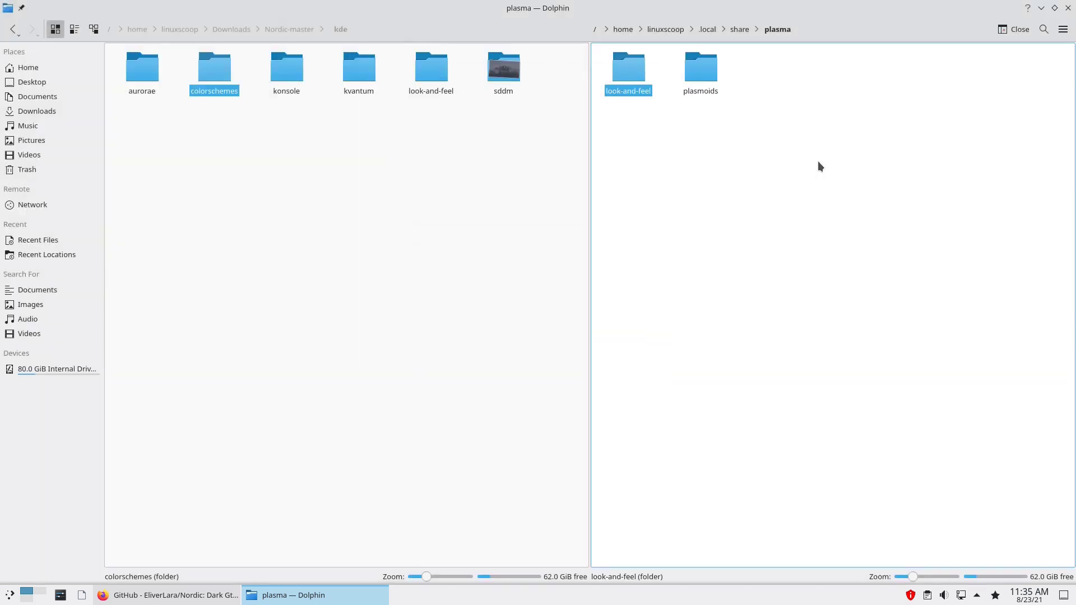
Copy the look-and-feel folder from Nordic-master/kde into the new .local/share/plasma/look-and-feel folder
double_click(631, 72)
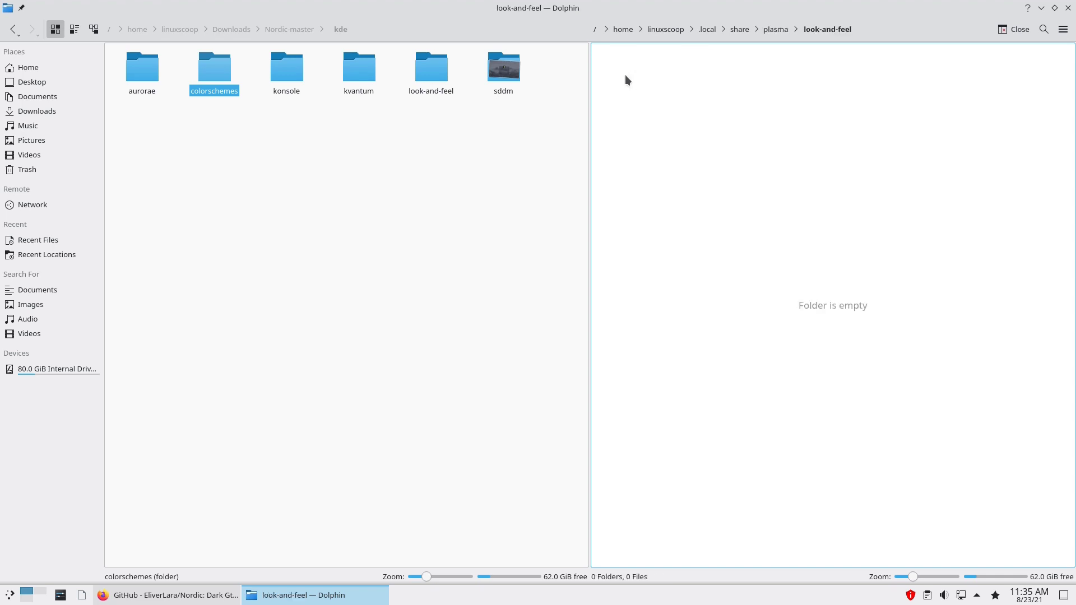
double_click(433, 70)
left_click(335, 29)
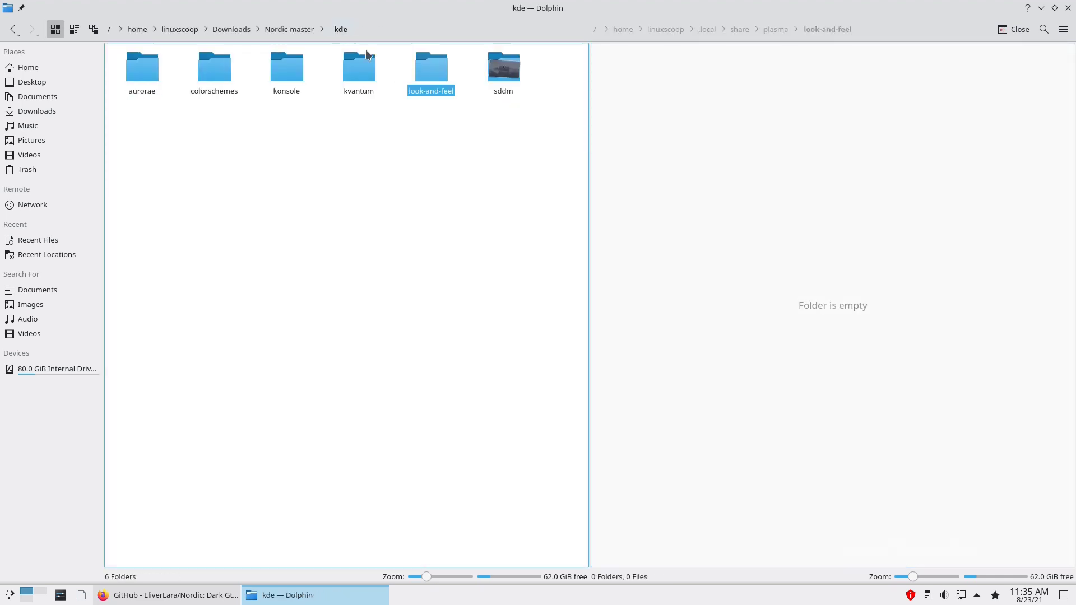
right_click(425, 73)
left_click(475, 162)
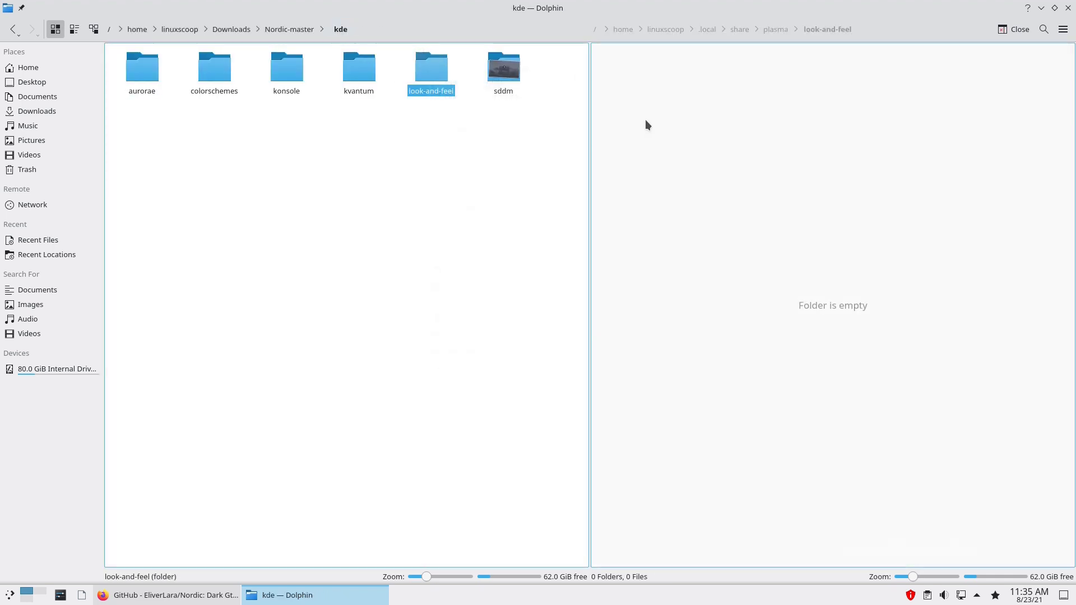
left_click(644, 120)
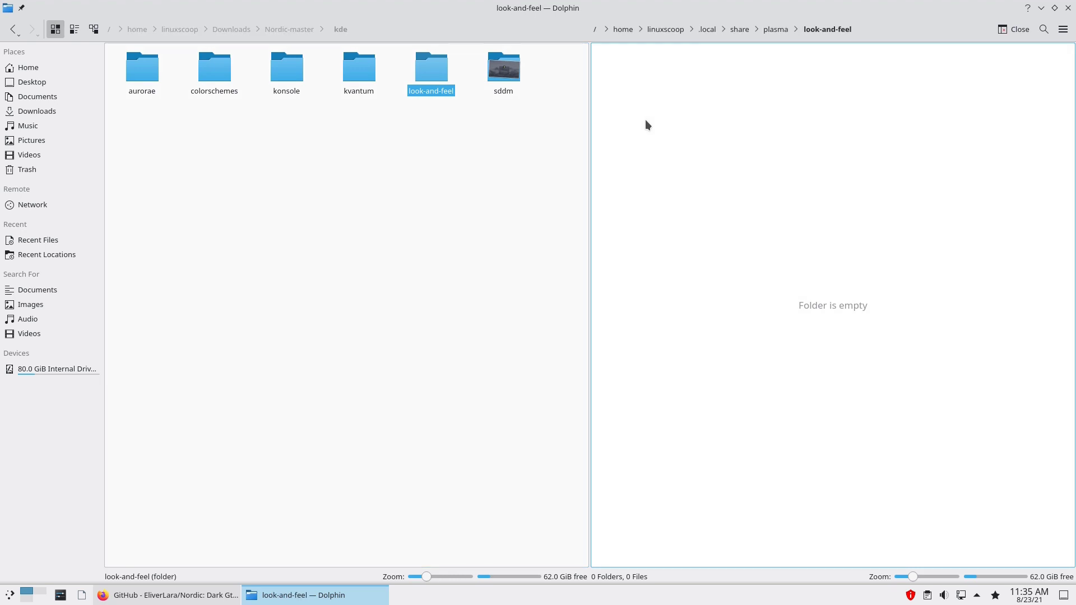
right_click(644, 120)
left_click(672, 144)
Rename the copied folder inside .local/share/plasma/look-and-feel to "Nordic"
right_click(640, 80)
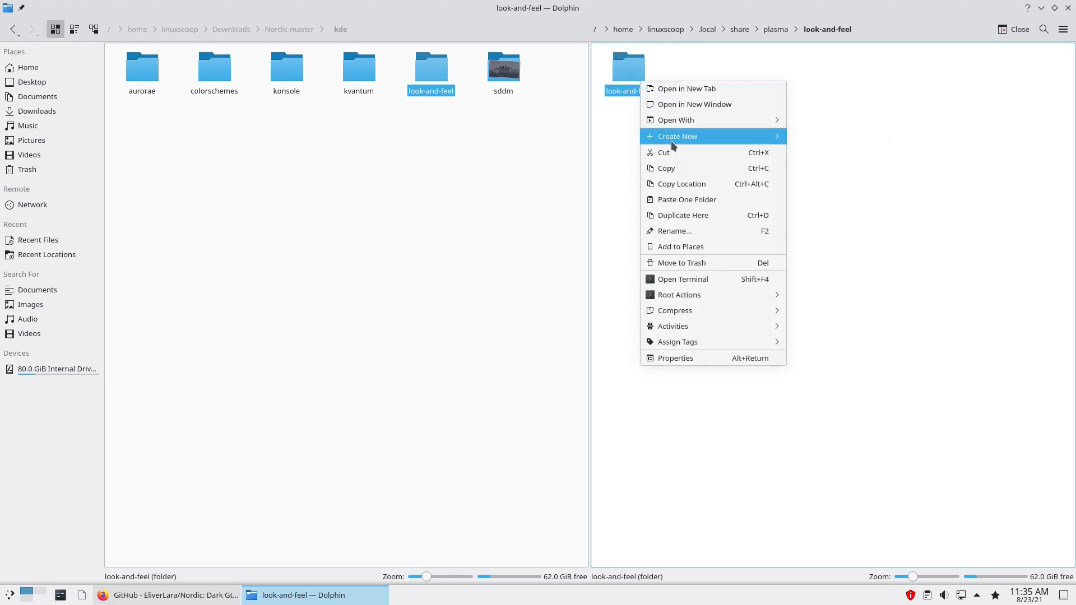
left_click(682, 228)
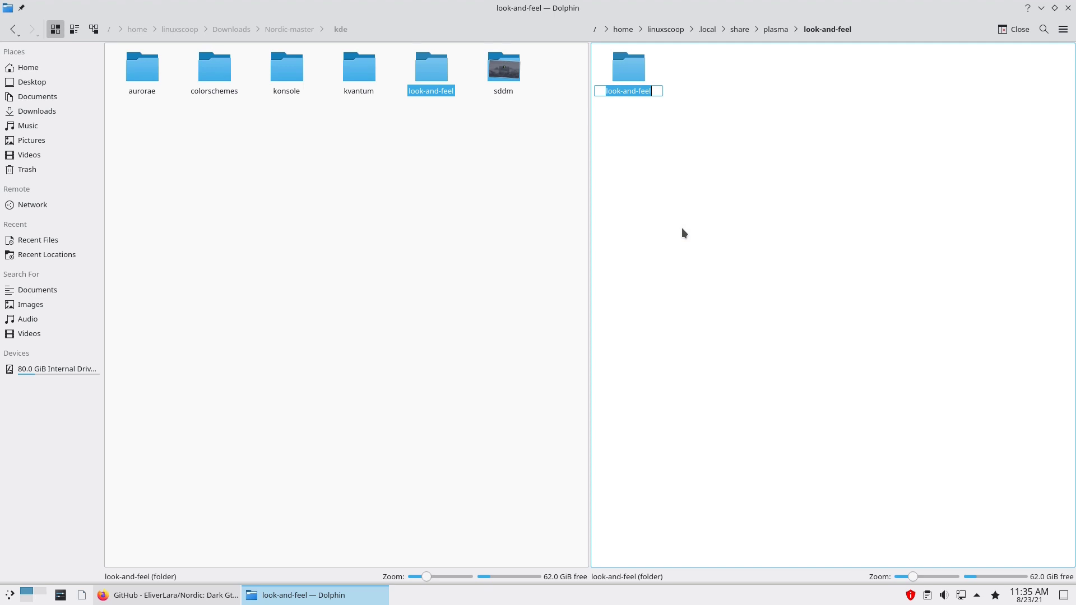
type("Nordic")
key("Return")
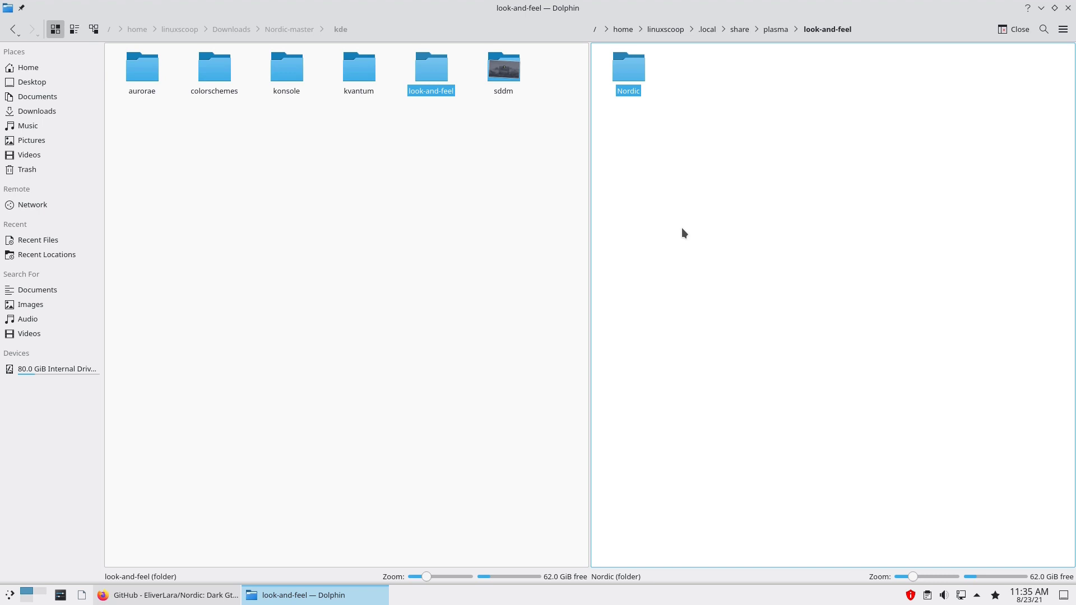
Return to Downloads, check the contents of Nordic-kde-master, and copy that folder to the clipboard
left_click(290, 30)
left_click(232, 29)
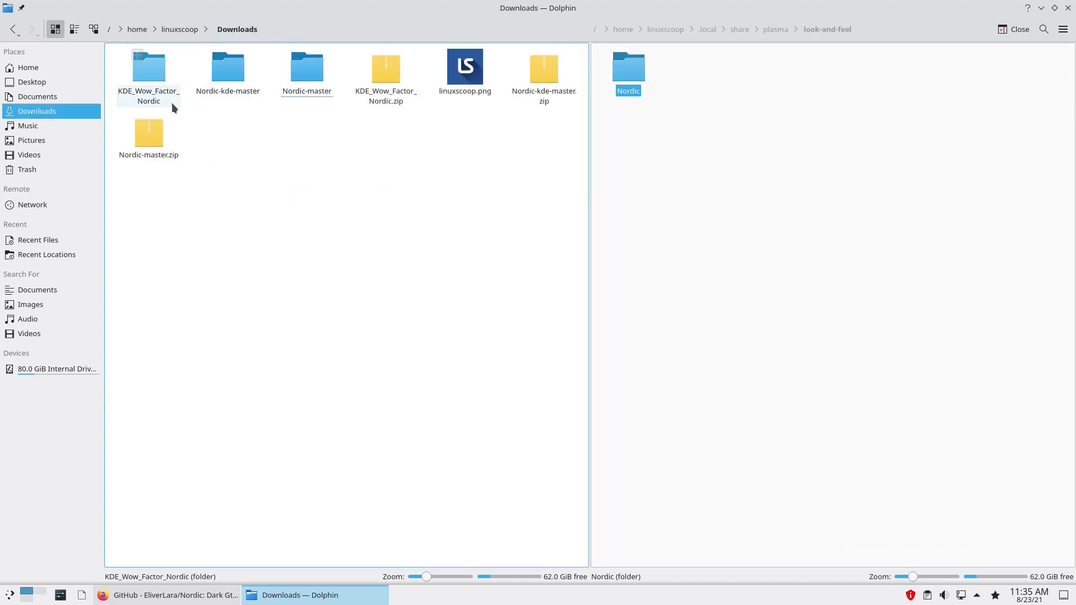
left_click(239, 89)
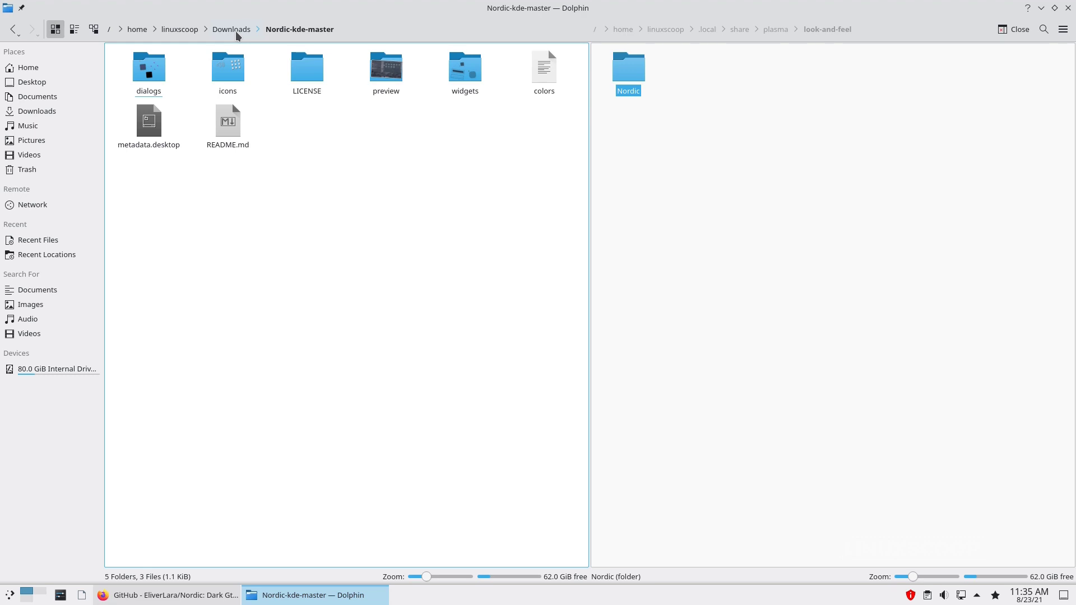
left_click(231, 29)
right_click(234, 76)
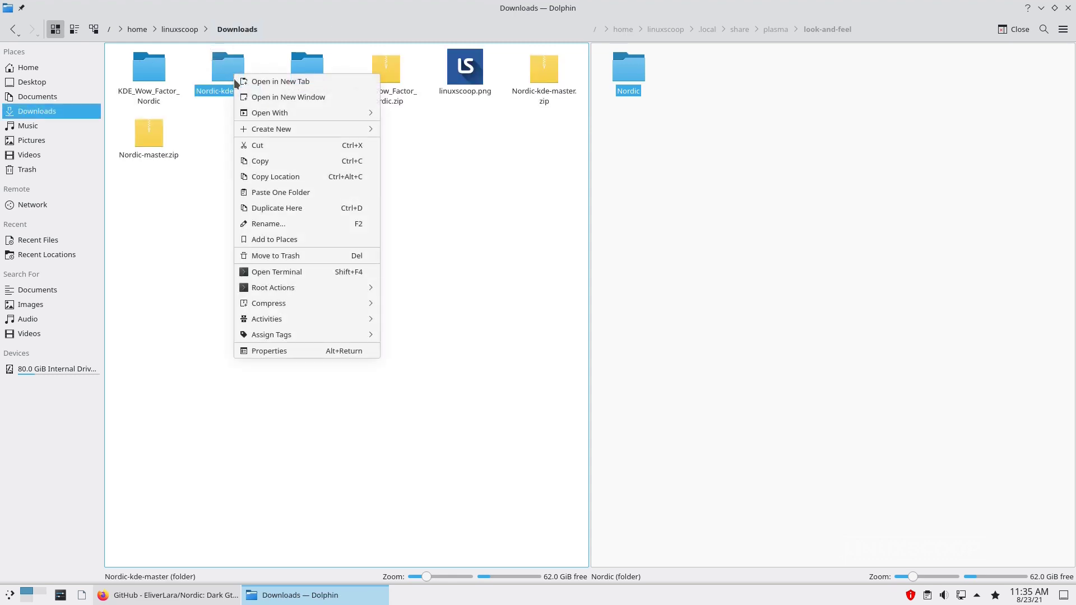
left_click(263, 160)
Create a new folder named "desktoptheme" inside .local/share/plasma
left_click(678, 166)
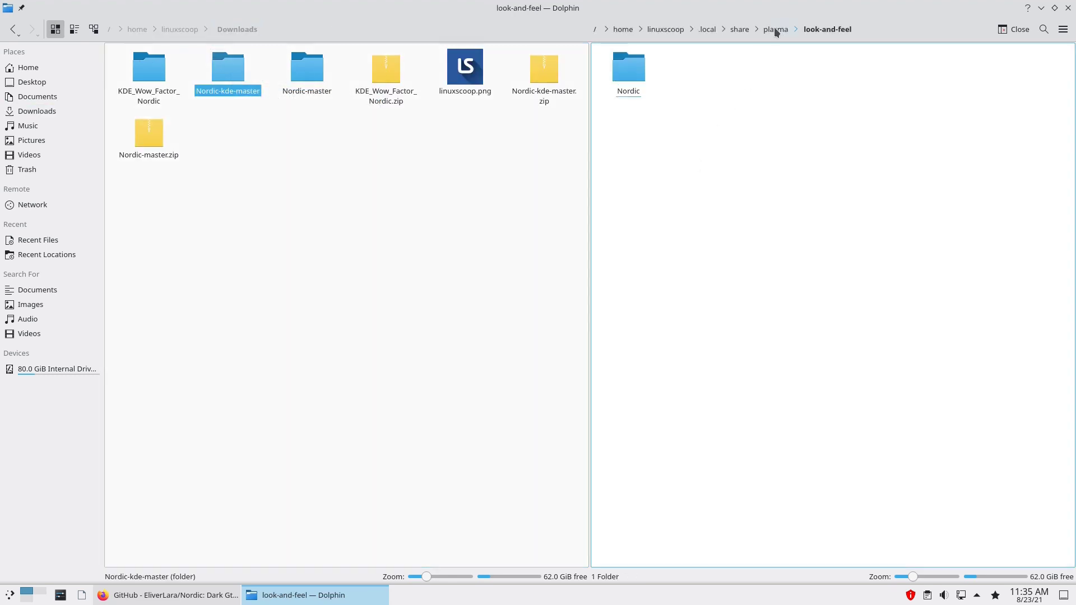
left_click(775, 29)
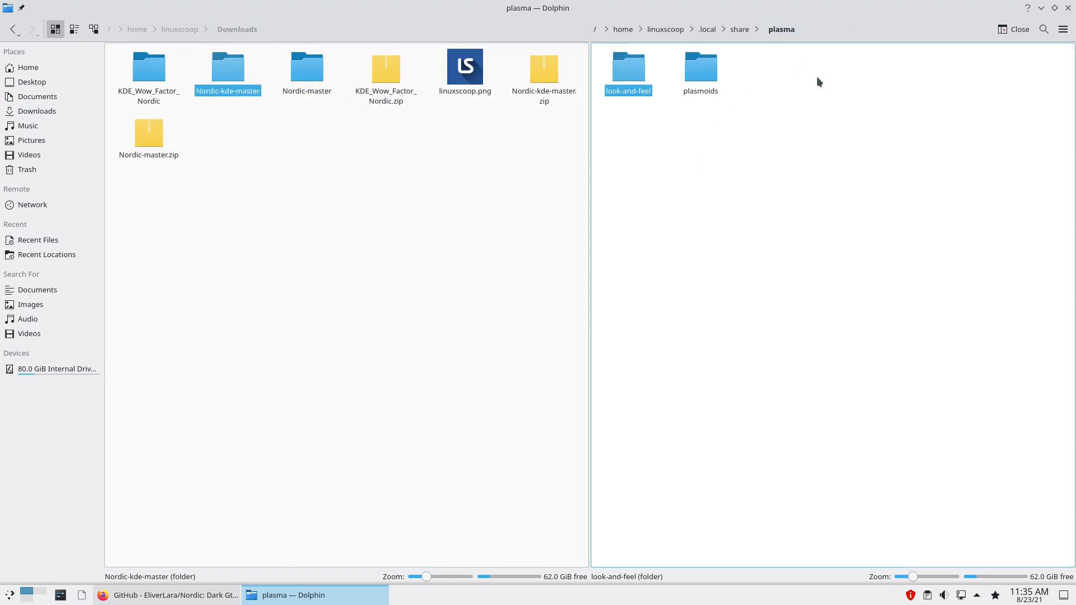
right_click(816, 89)
mouse_move(833, 99)
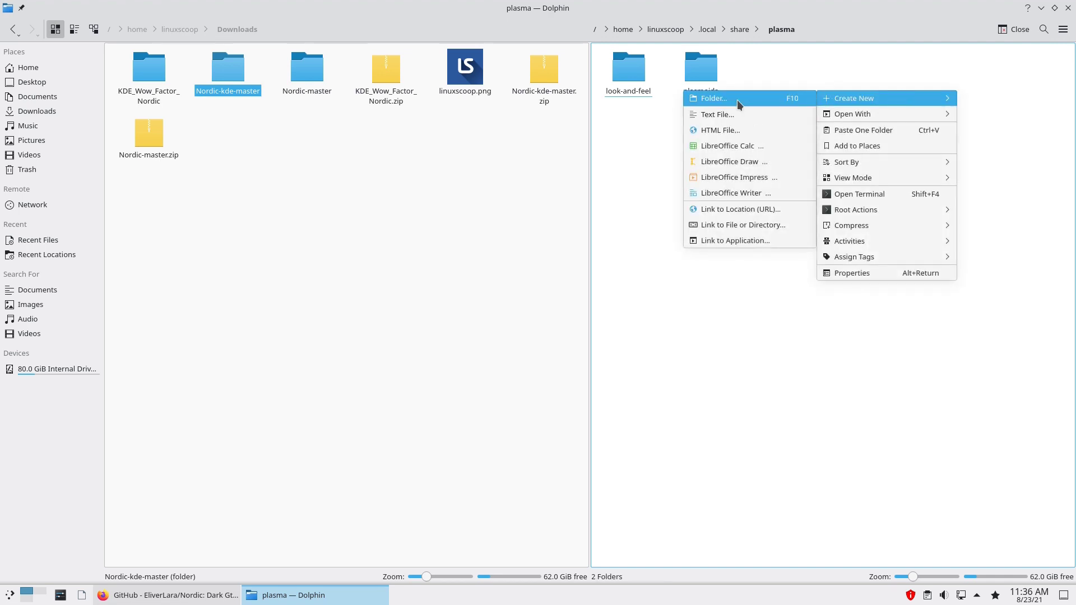
left_click(737, 99)
type("desktoptheme")
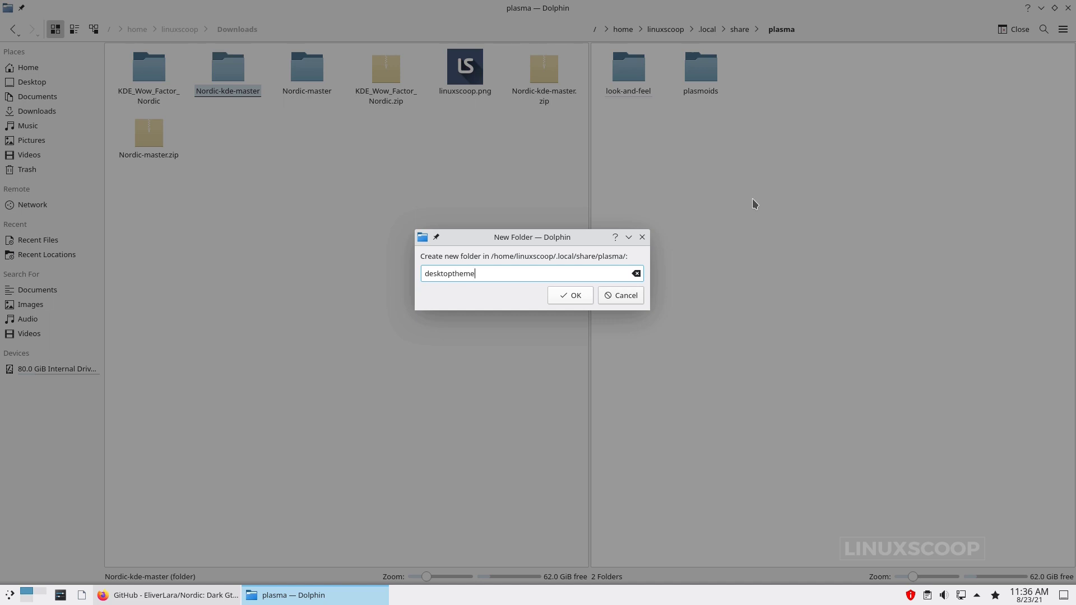
key("Return")
Open the new desktoptheme folder and paste the copied Nordic-kde-master folder into it
double_click(637, 89)
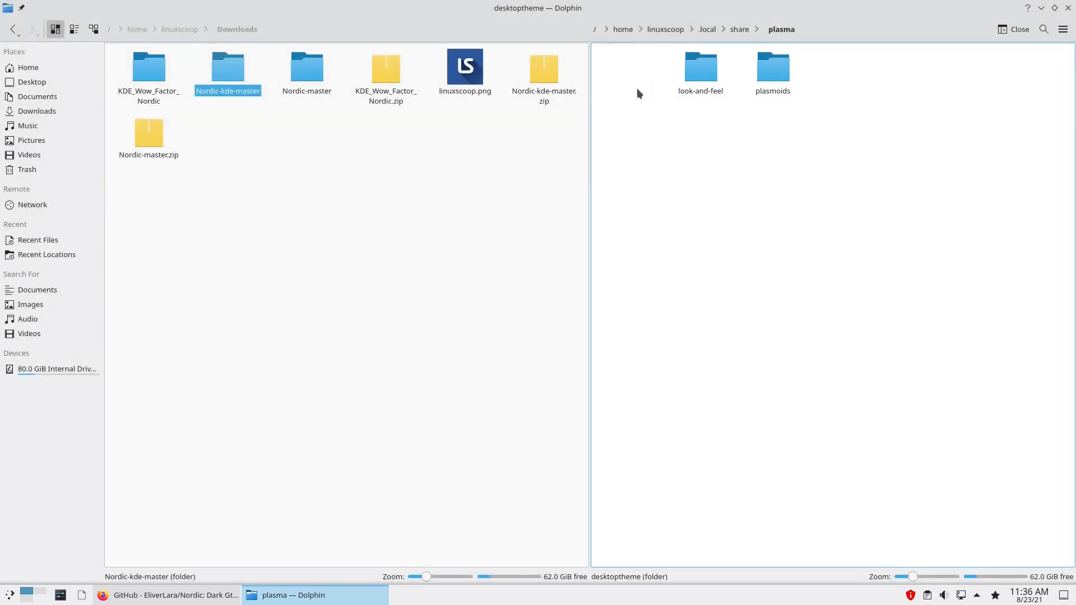
right_click(640, 152)
left_click(688, 195)
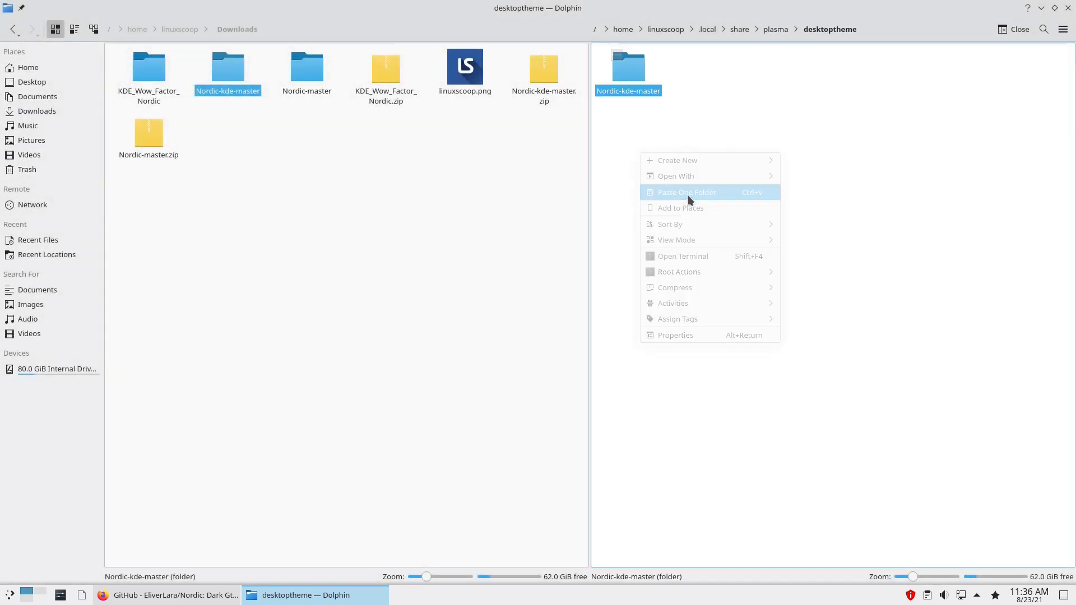
Rename the pasted Nordic-kde-master folder inside .local/share/plasma/desktoptheme to "Nordic"
right_click(634, 90)
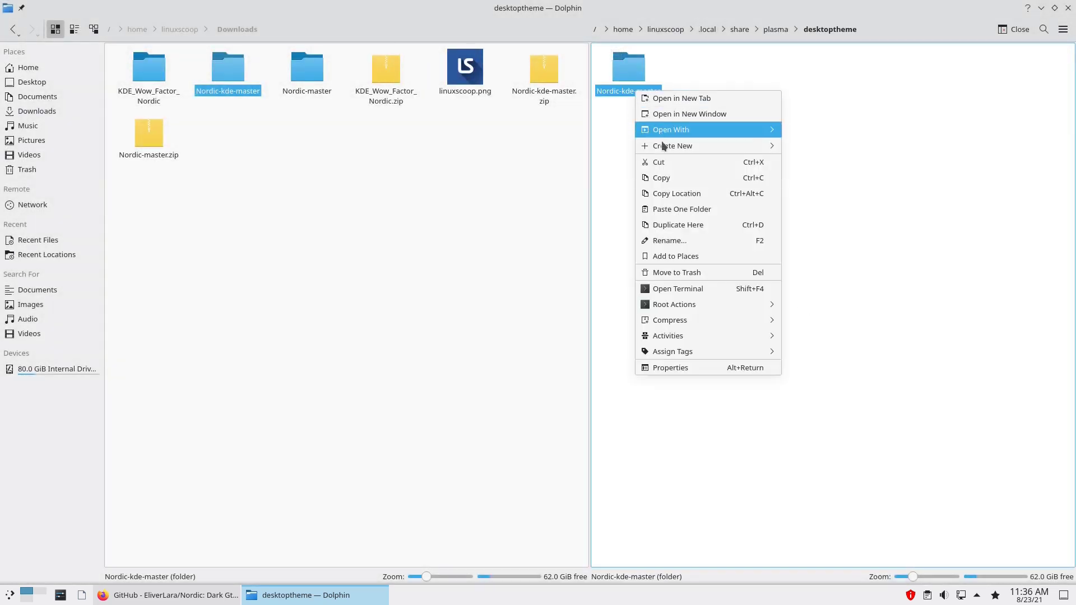
left_click(670, 241)
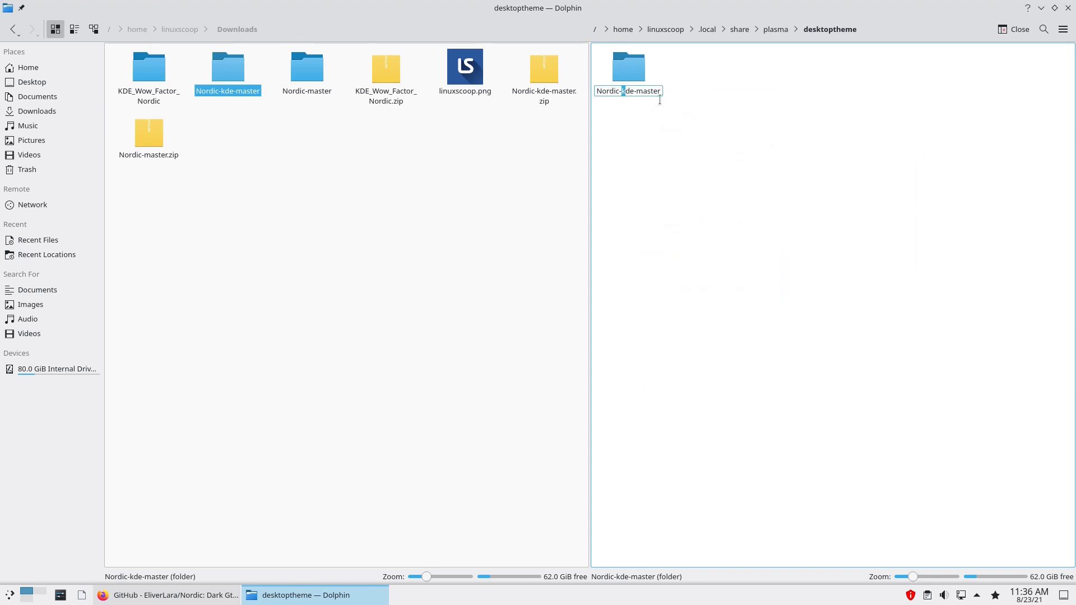
left_click_drag(659, 99, 679, 102)
key("BackSpace")
key("BackSpace")
key("Return")
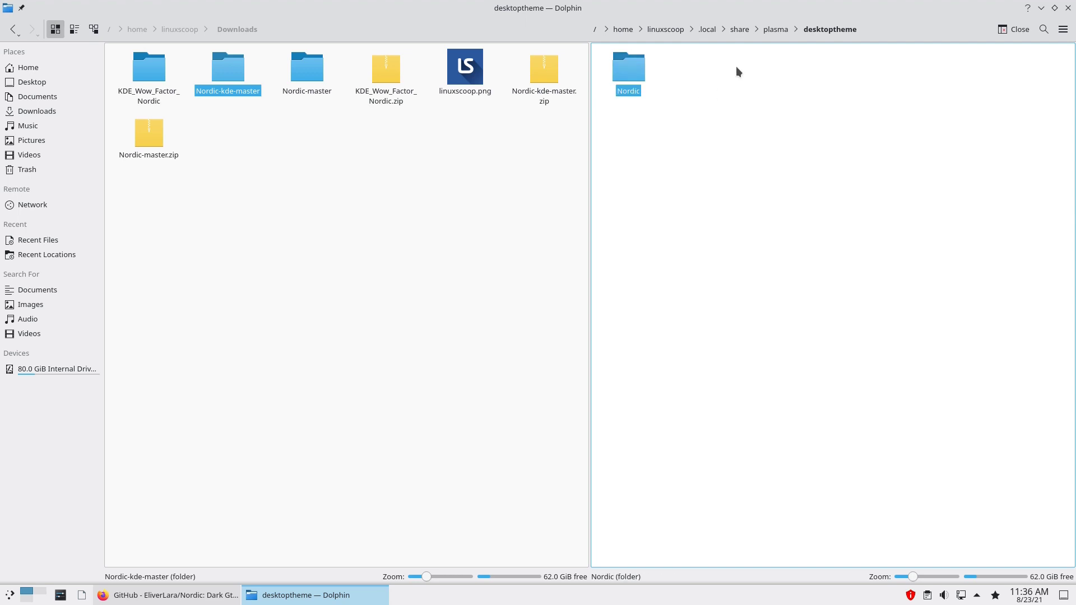
Leave the desktoptheme folder, go back to the home folder and open its .config folder
left_click(766, 30)
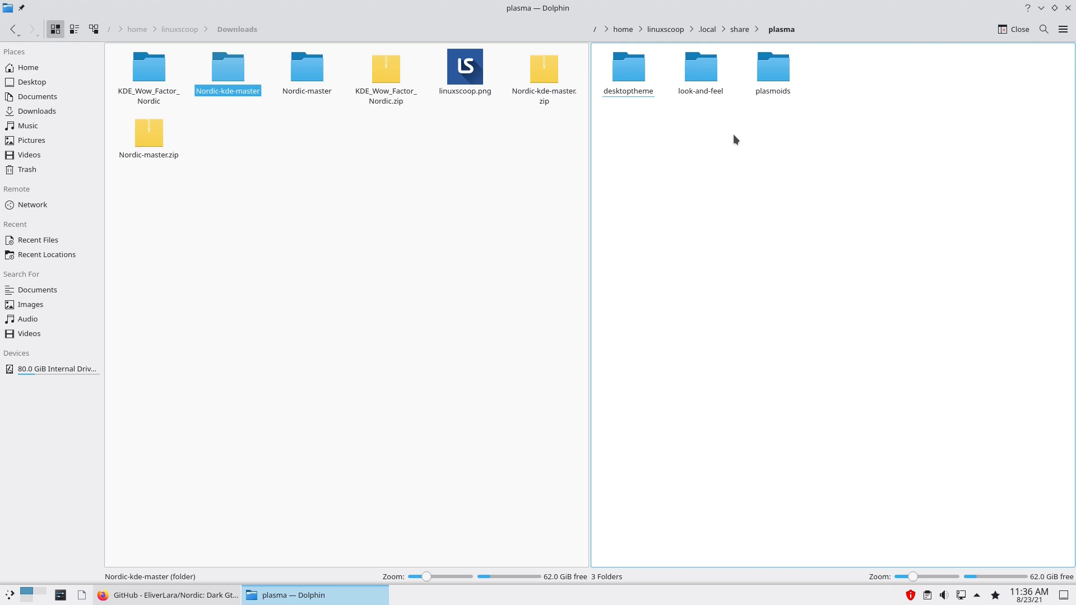
left_click(442, 142)
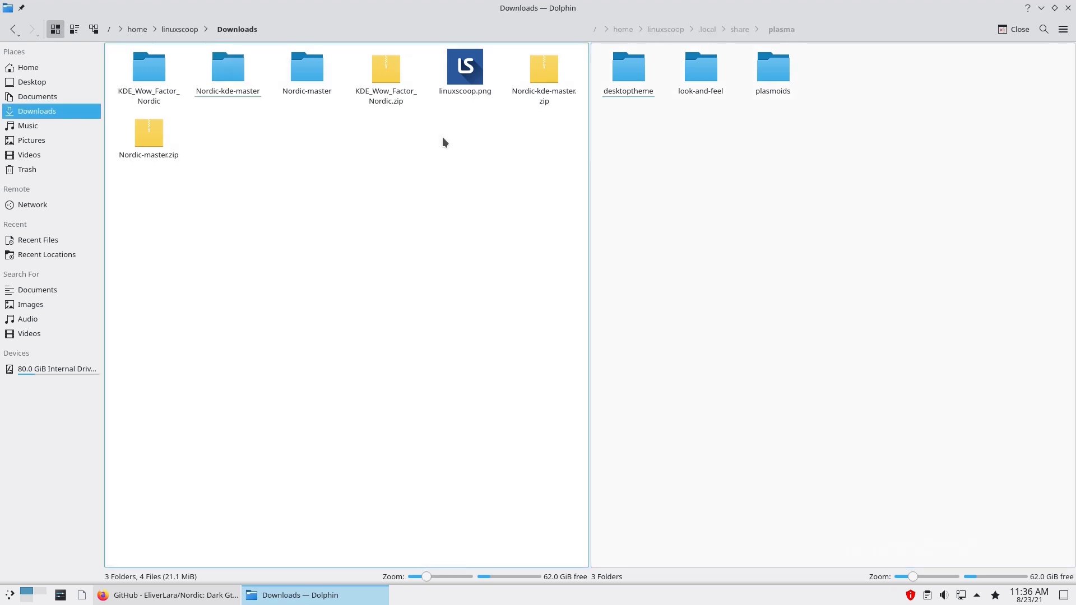
left_click(673, 31)
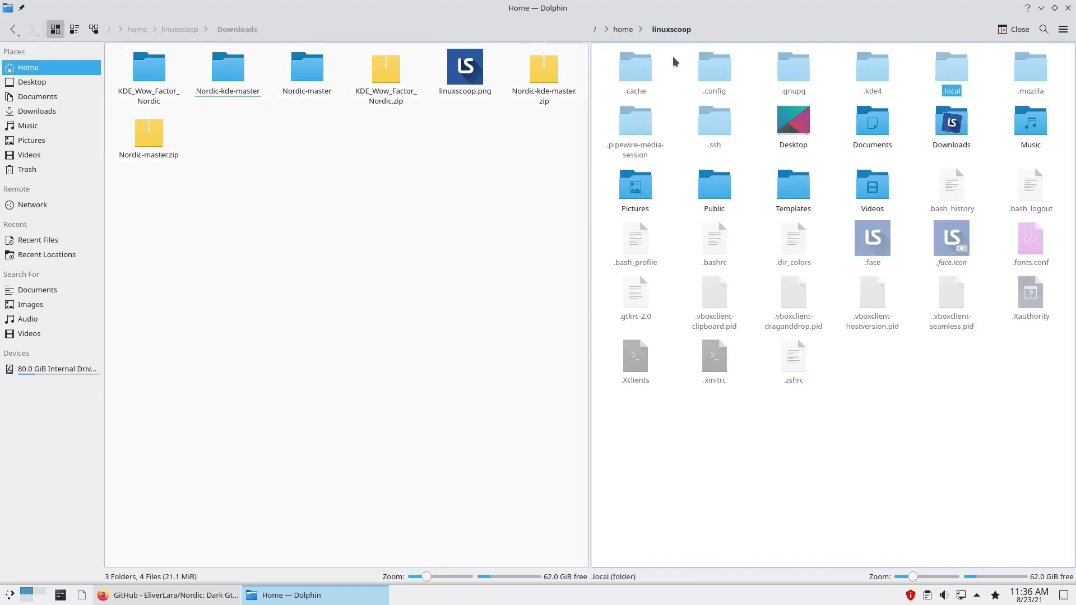
double_click(712, 70)
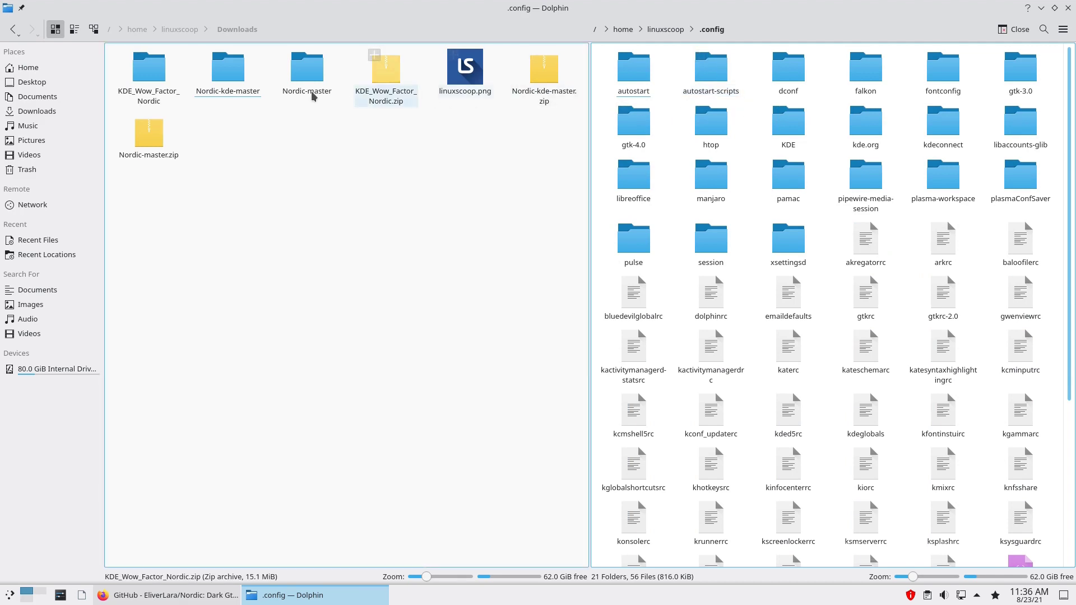
Copy the kvantum folder from Downloads/Nordic-master/kde and paste it into .config
double_click(294, 87)
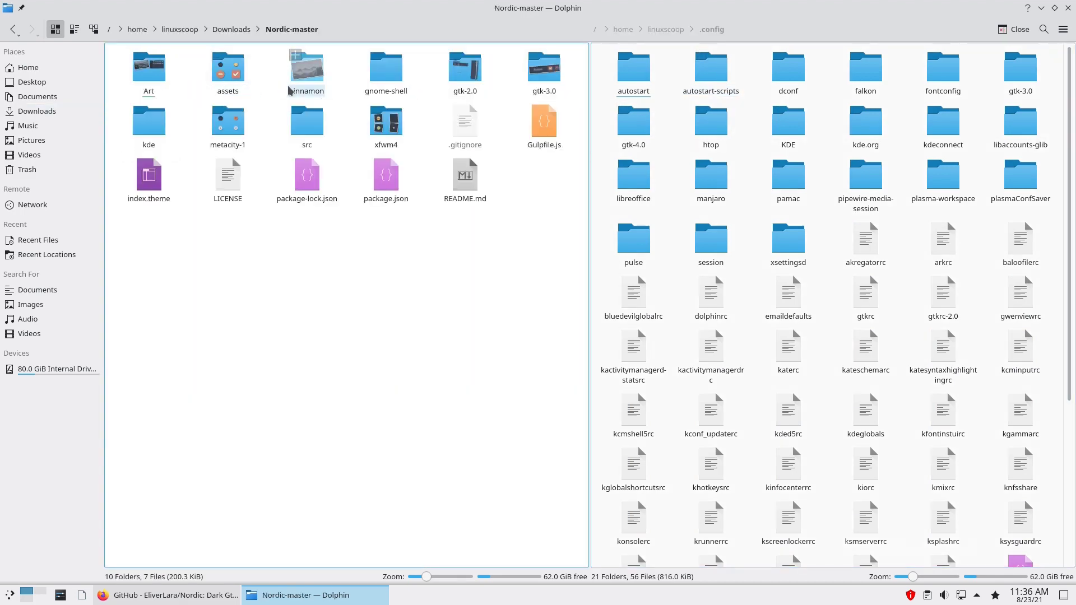
double_click(149, 120)
left_click(361, 85)
right_click(361, 85)
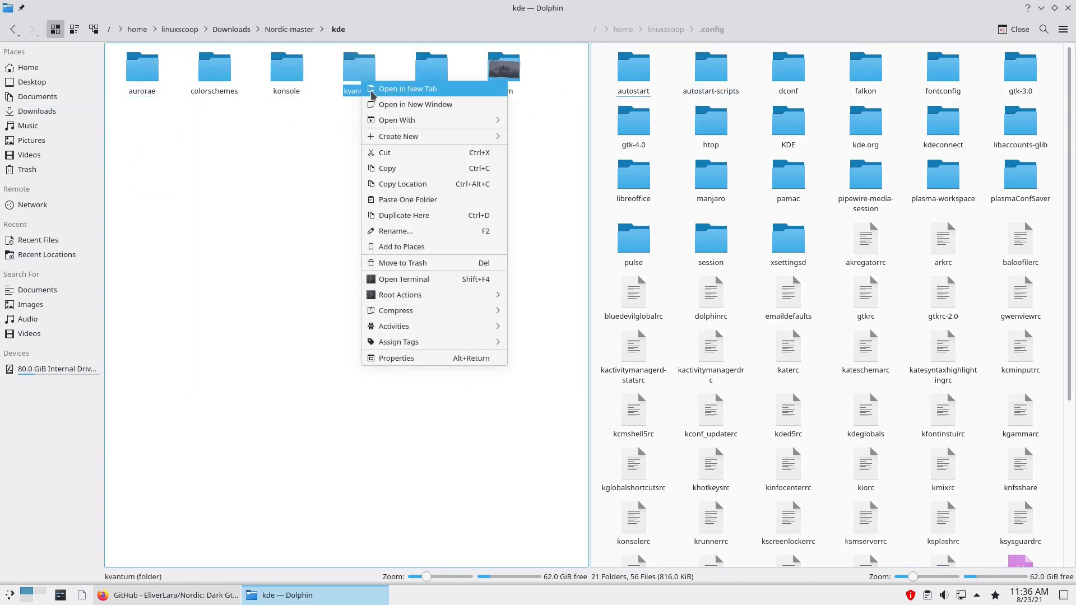
left_click(387, 170)
left_click(818, 154)
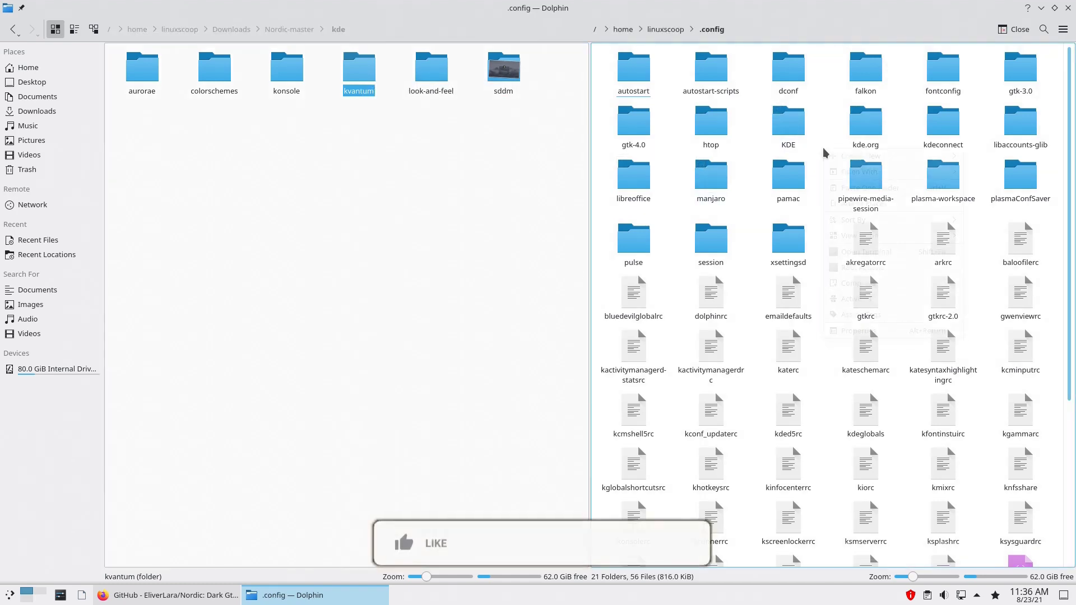
right_click(819, 153)
left_click(878, 183)
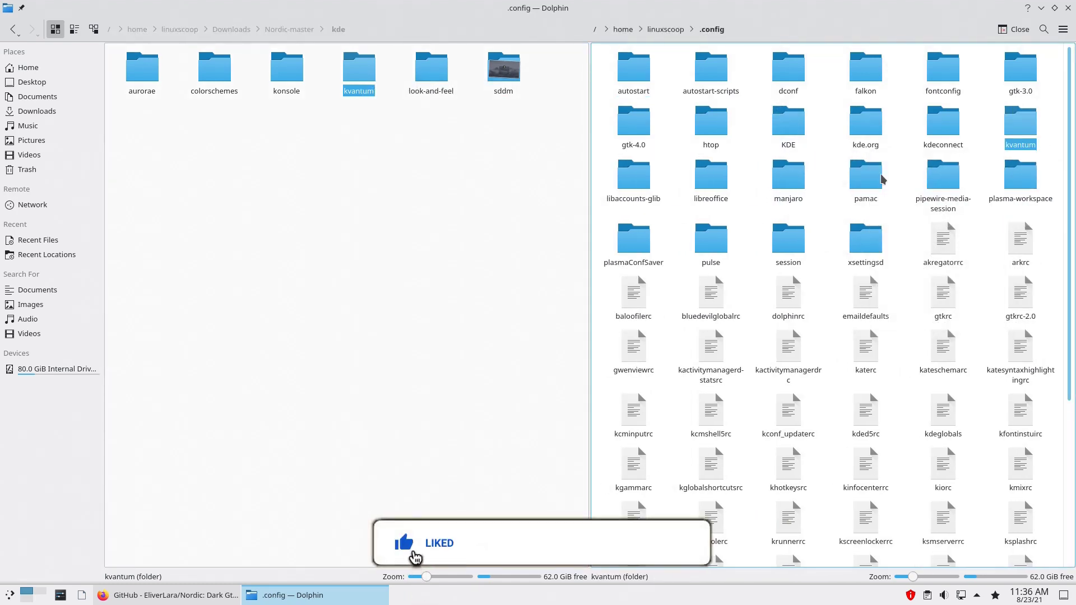
Rename the pasted kvantum folder in .config to "Kvantum" with a capital K
right_click(1017, 133)
left_click(980, 284)
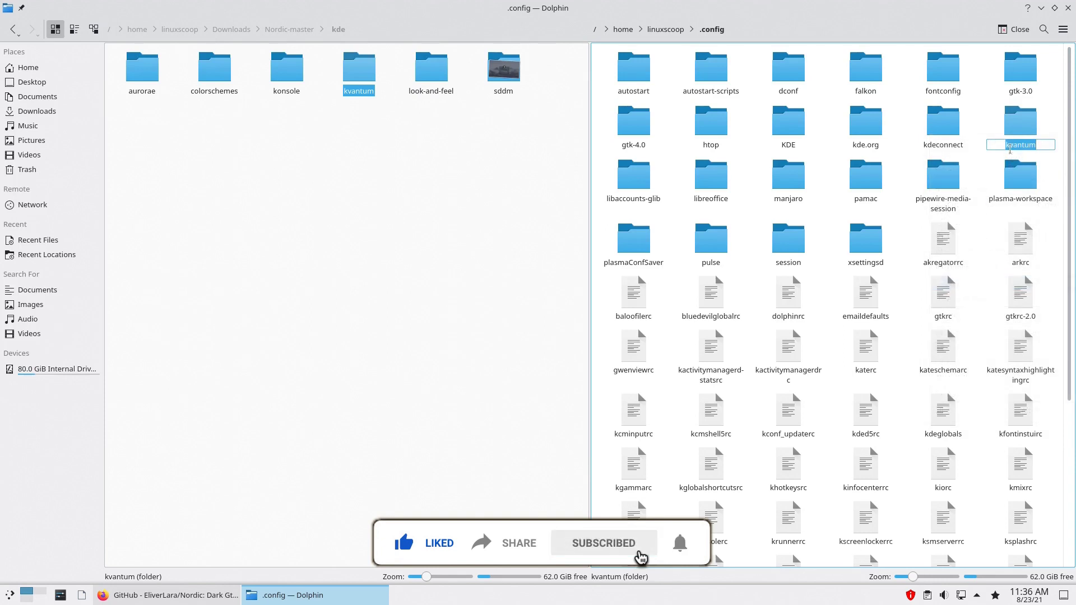
left_click(1043, 143)
key("Home")
key("Delete")
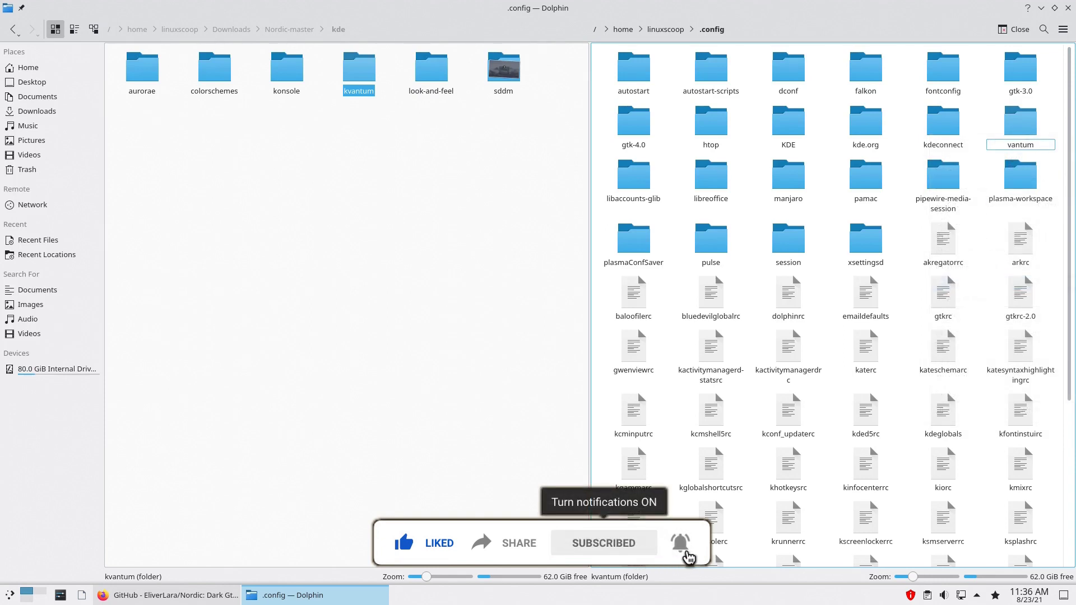
type("K")
key("Return")
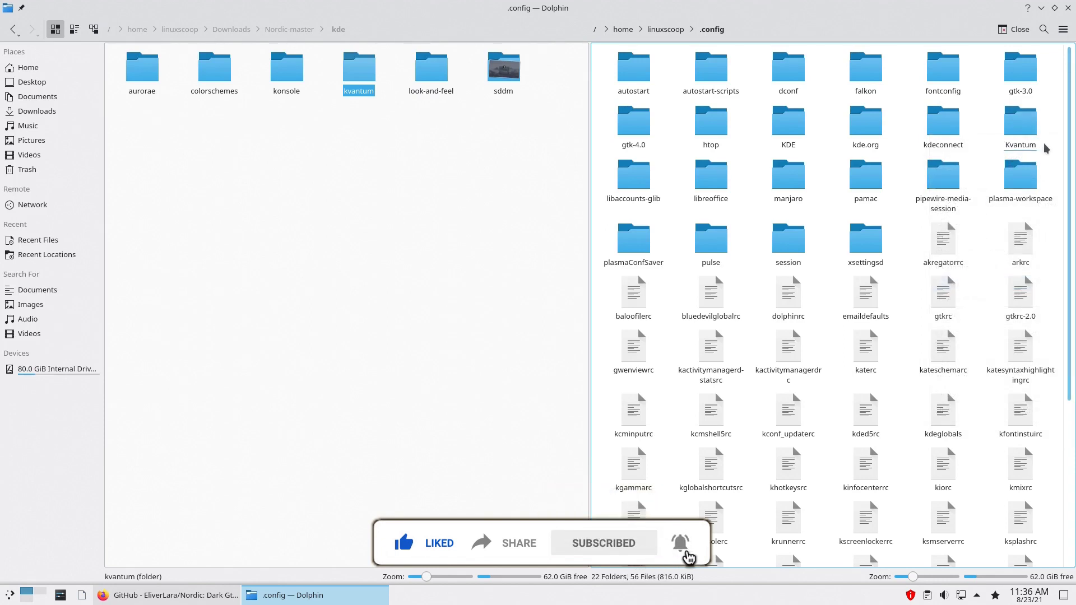
Look inside the Kvantum folder, return to the home folder and close the file manager window
double_click(1017, 131)
left_click(710, 30)
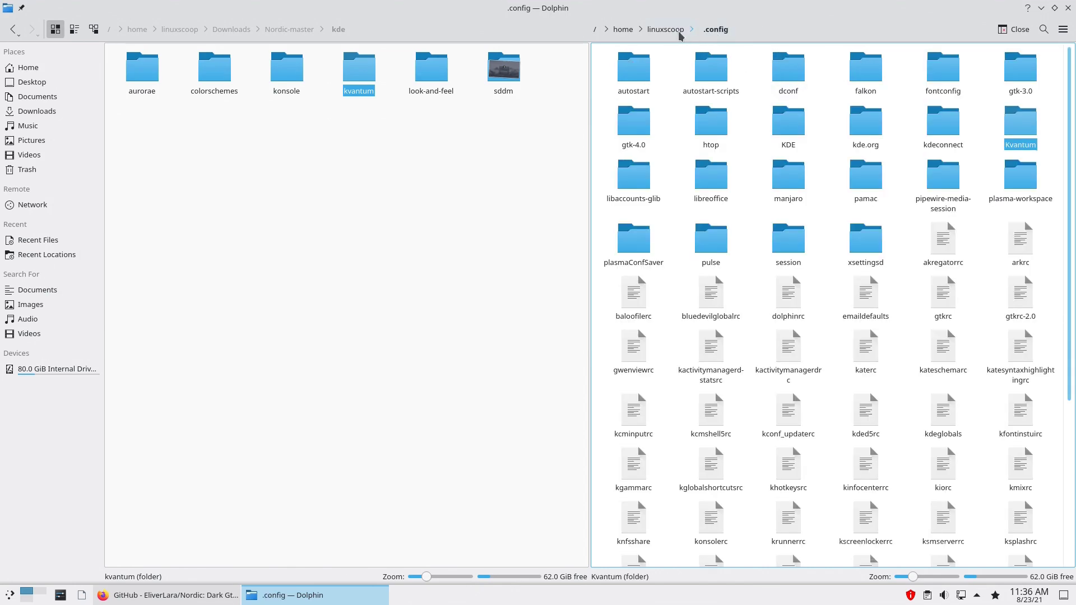
left_click(672, 29)
left_click(528, 141)
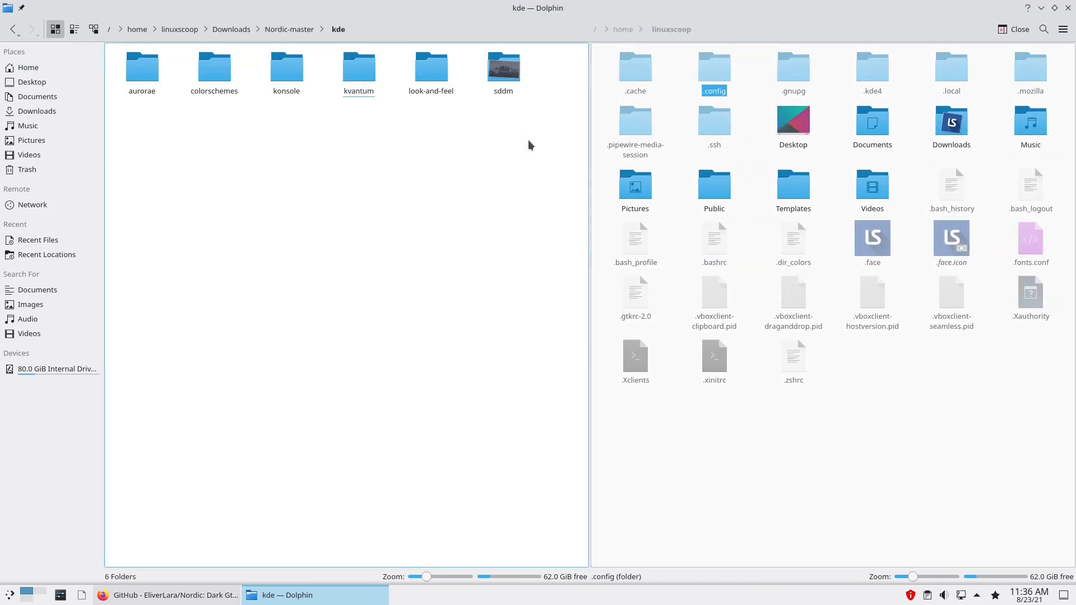
left_click(1053, 7)
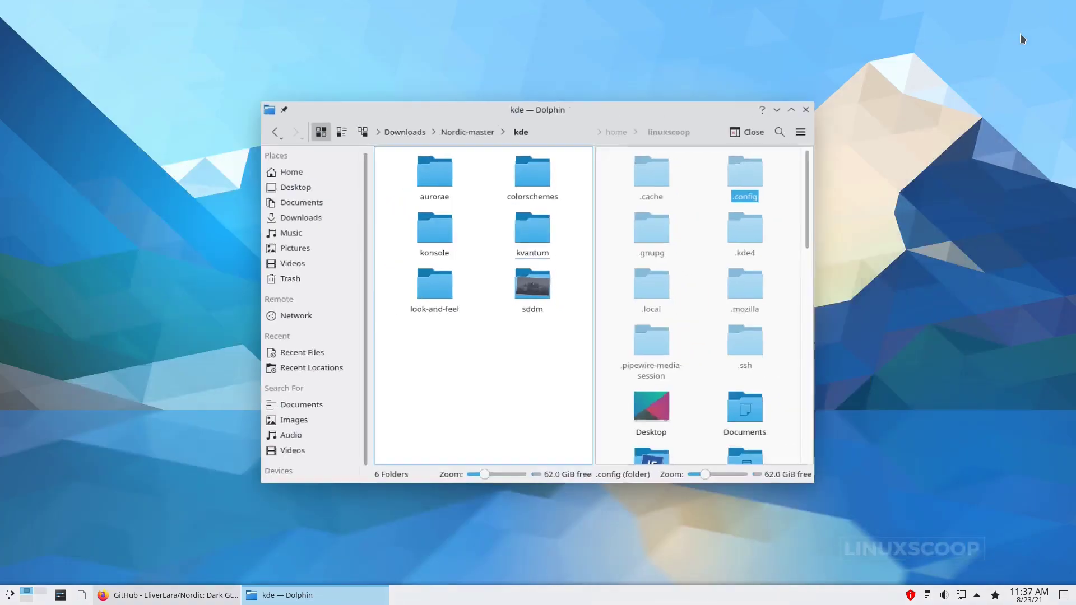
left_click(785, 117)
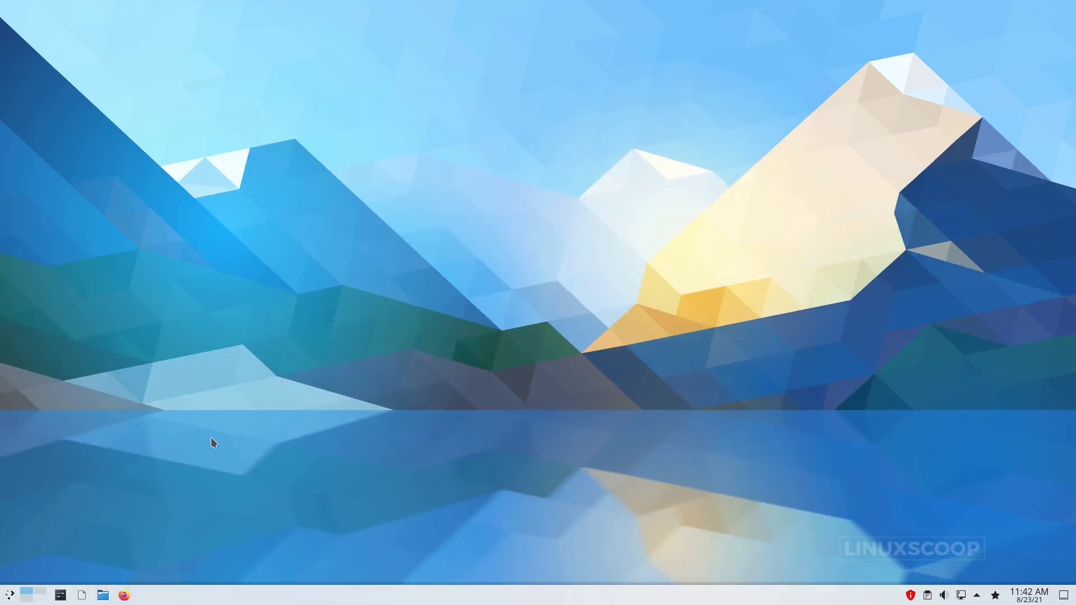
Open a Konsole terminal and run "sudo pacman -S kvantum-qt5"
key("super")
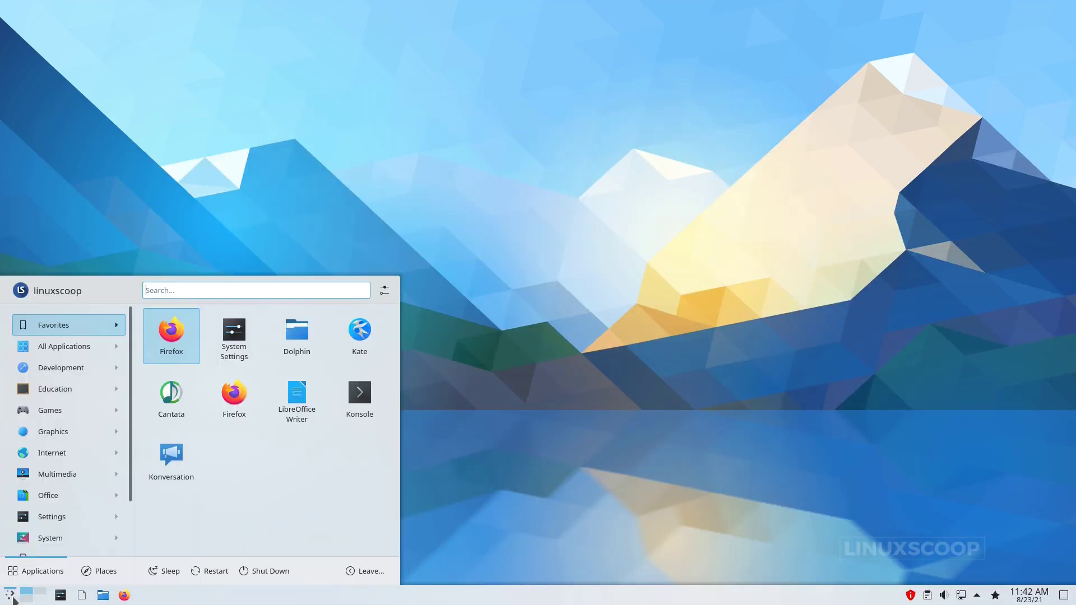
left_click(345, 398)
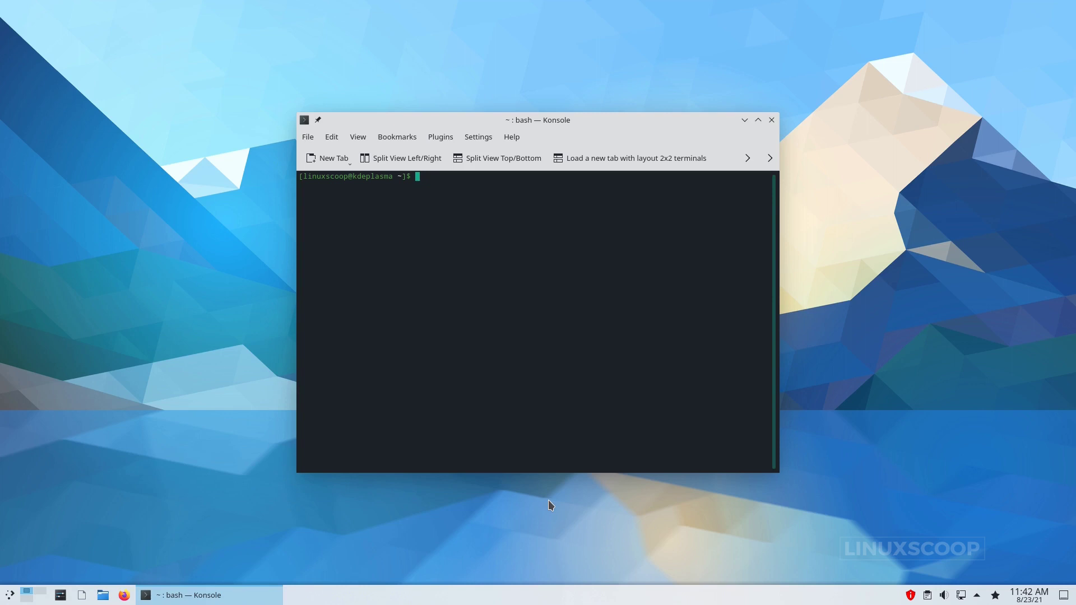
type("sudo pacman -S kvantum-qt5")
key("Return")
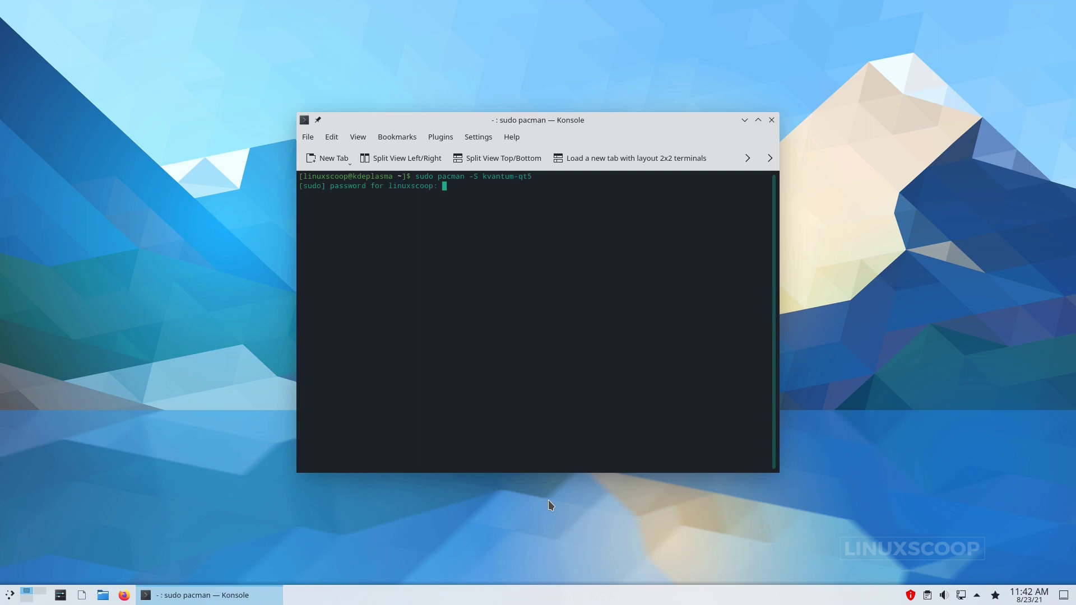
Enter the account password, accept the kvantum-qt5 installation with "y" and close the terminal once it is installed
key("Return")
type("y")
key("Return")
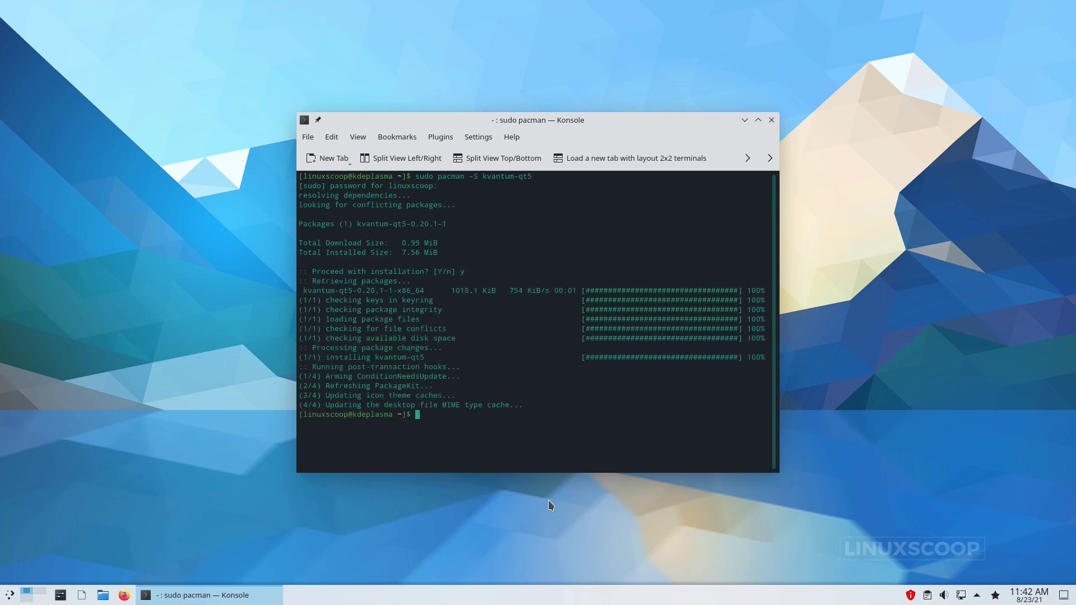
key("ctrl+d")
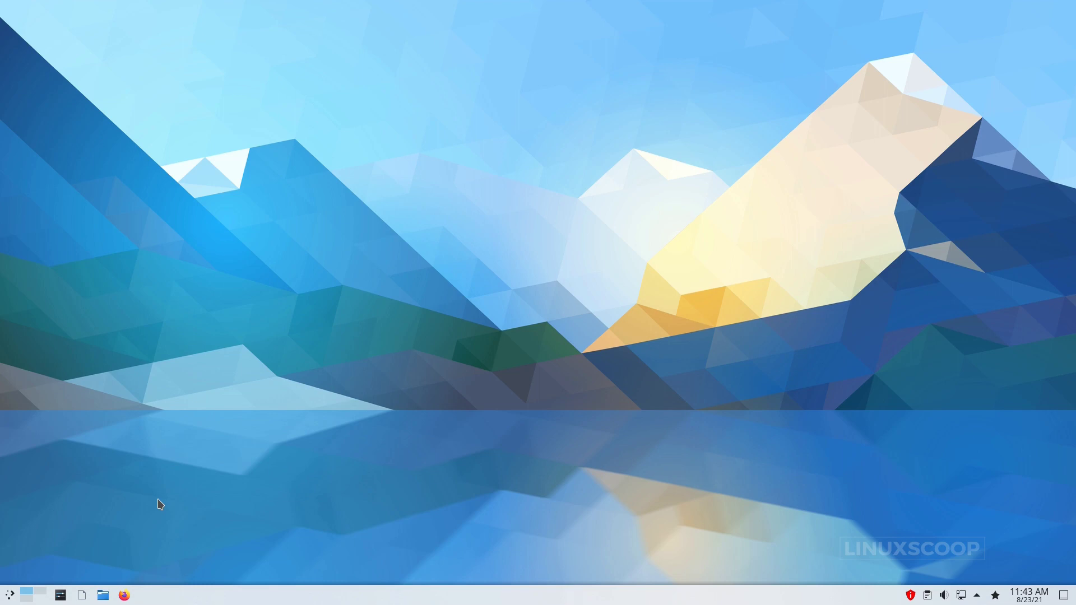
Switch to Dolphin, copy the Fonts folder from Downloads/KDE_Wow_Factor_Nordic and paste it into the home folder
left_click(102, 595)
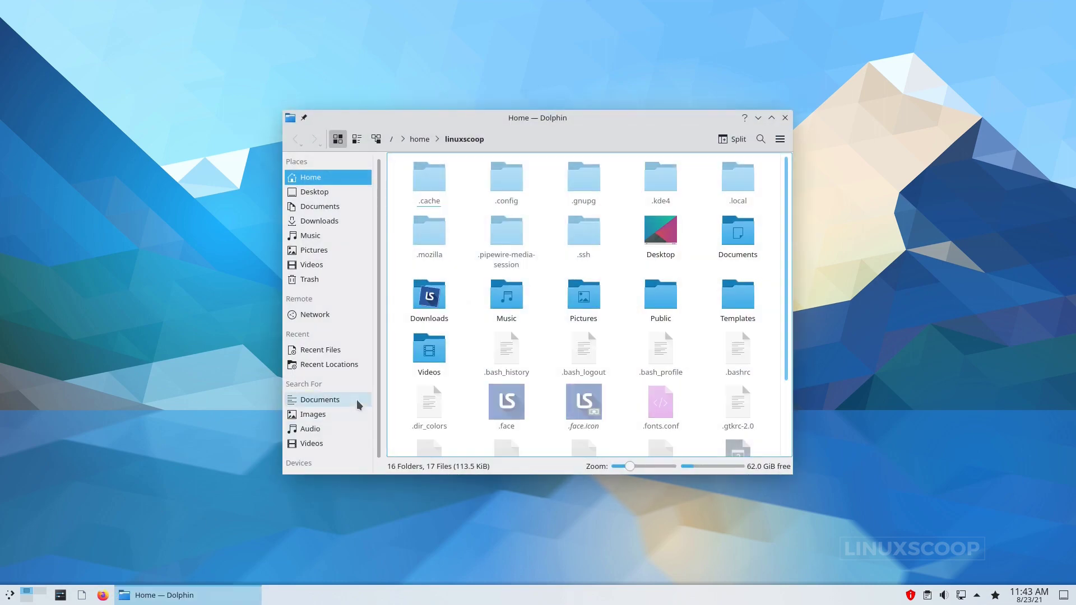
left_click(343, 221)
double_click(430, 195)
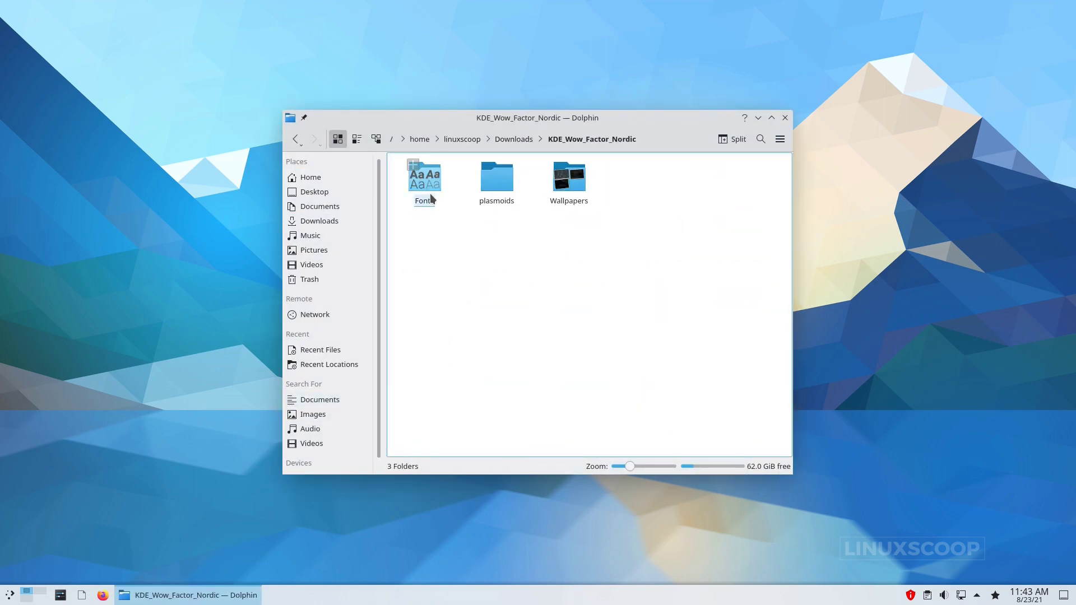
right_click(428, 193)
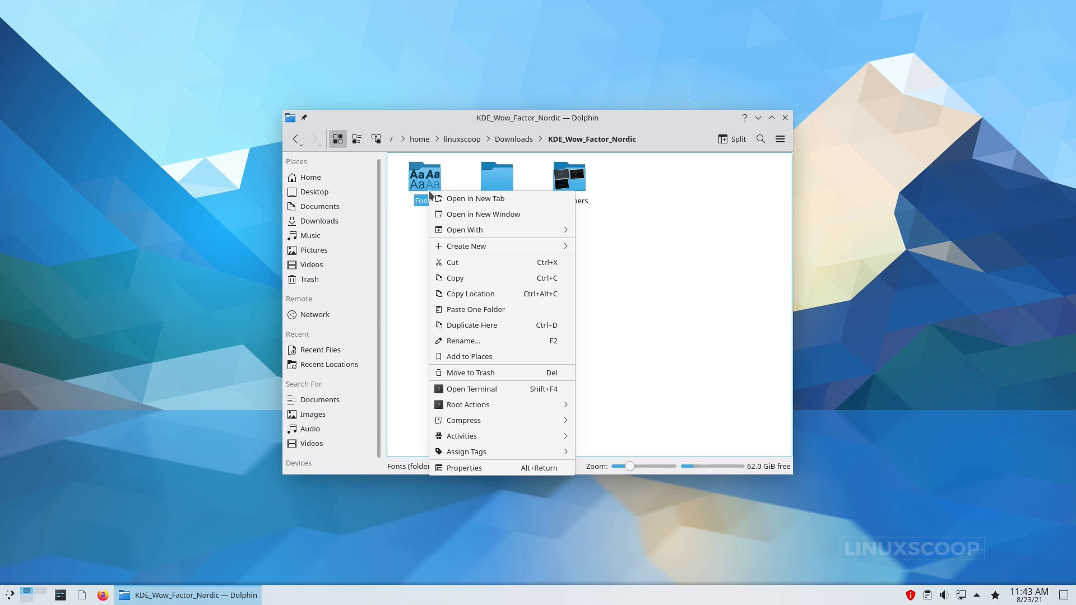
left_click(449, 274)
left_click(309, 179)
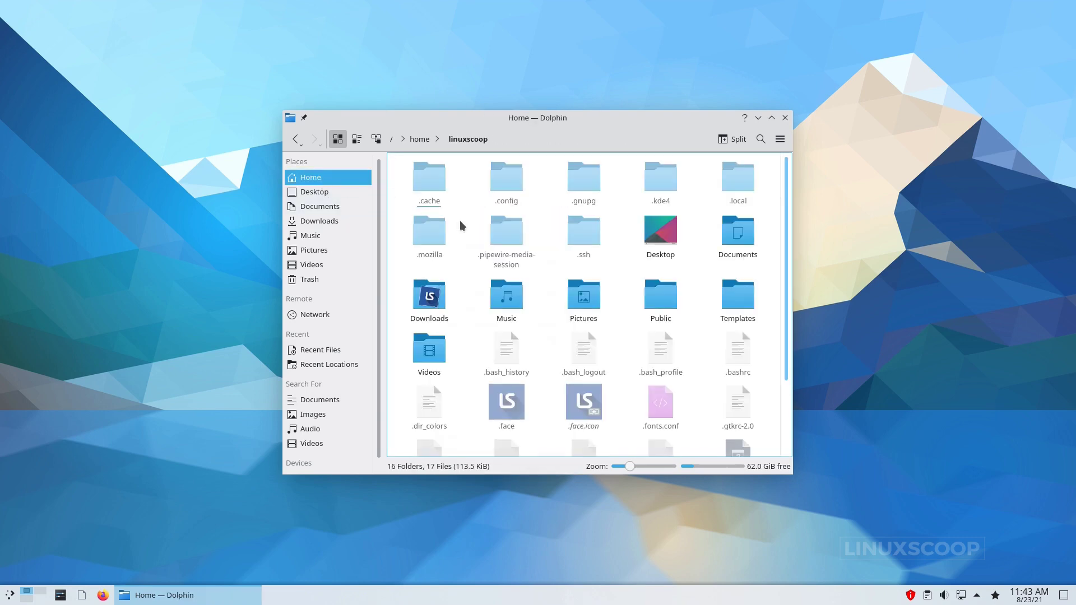
right_click(460, 220)
left_click(485, 261)
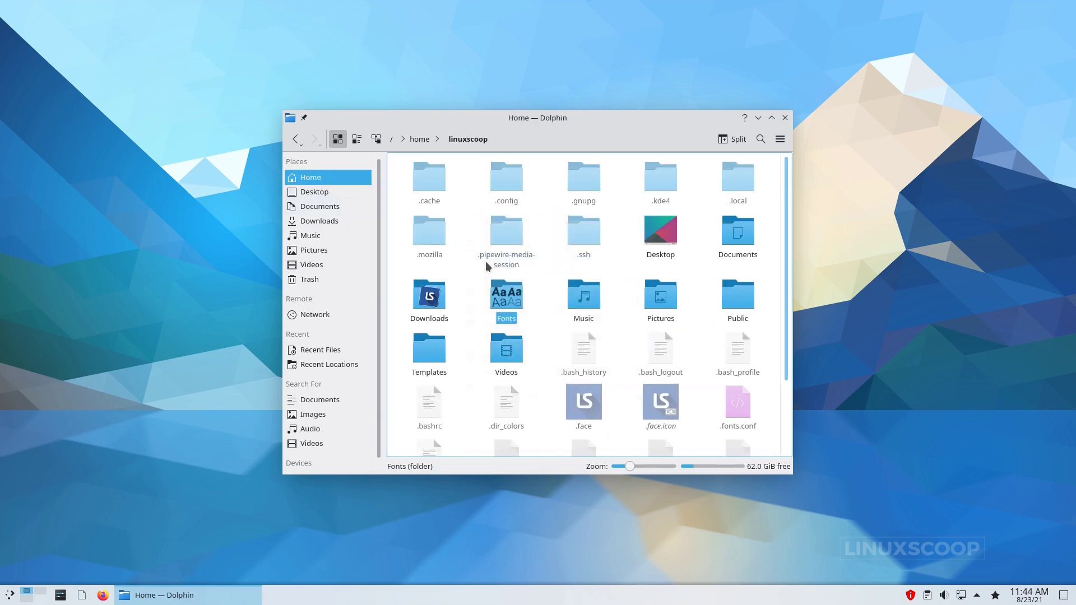
Rename the Fonts folder in the home folder to ".fonts" and check its contents
right_click(502, 295)
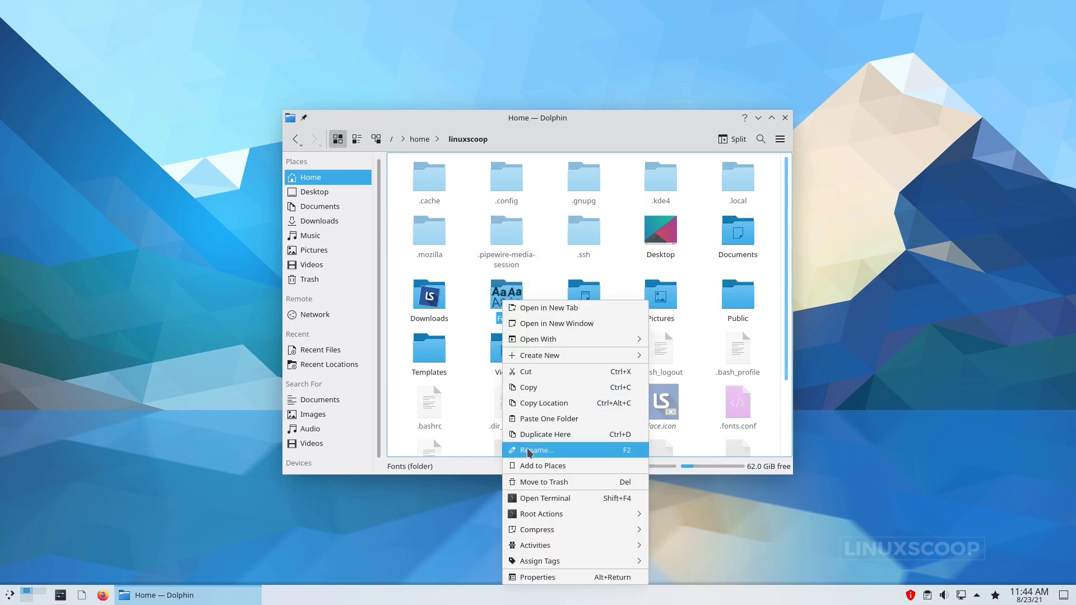
left_click(513, 449)
left_click(493, 314)
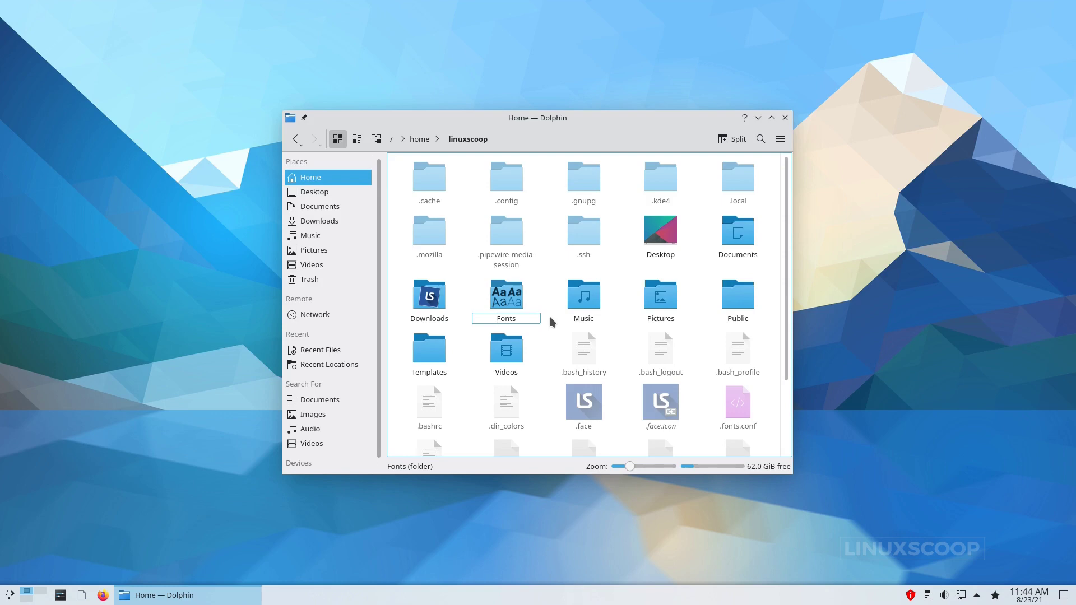
key("Delete")
type("f")
key("Home")
type(".")
key("Return")
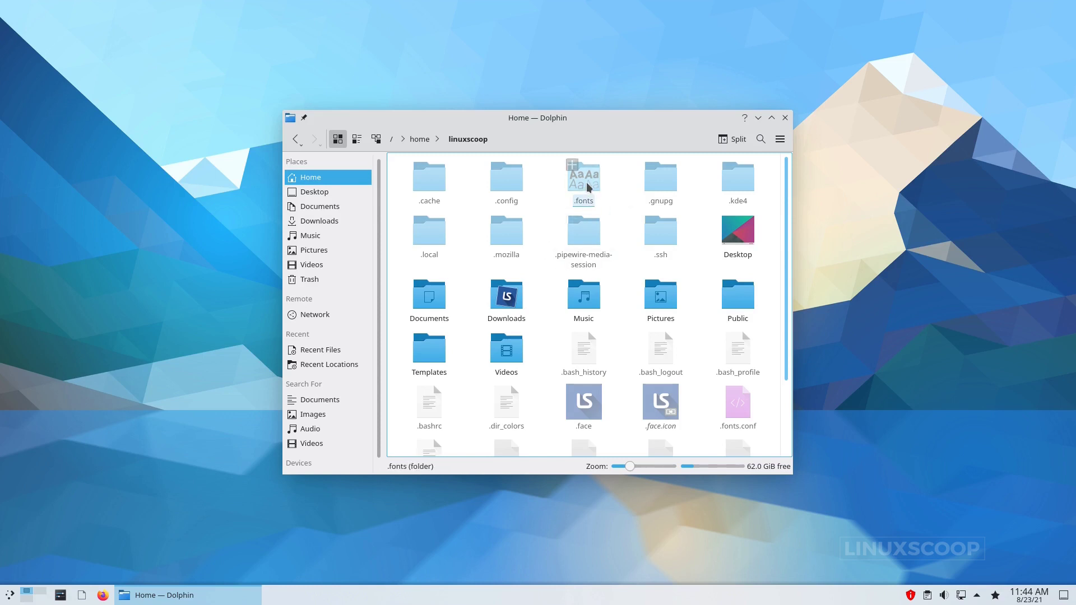
left_click(586, 183)
left_click(461, 139)
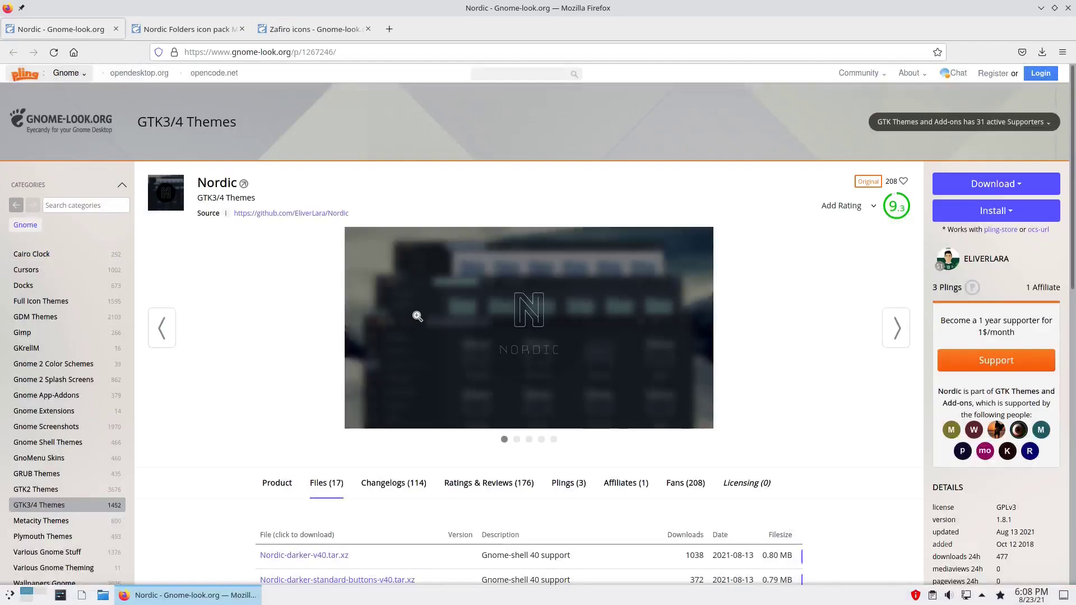
Download Nordic-Folders.tar.xz from the Nordic theme's file list, save it and dismiss the download pop-up
scroll(419, 322, "down", 10)
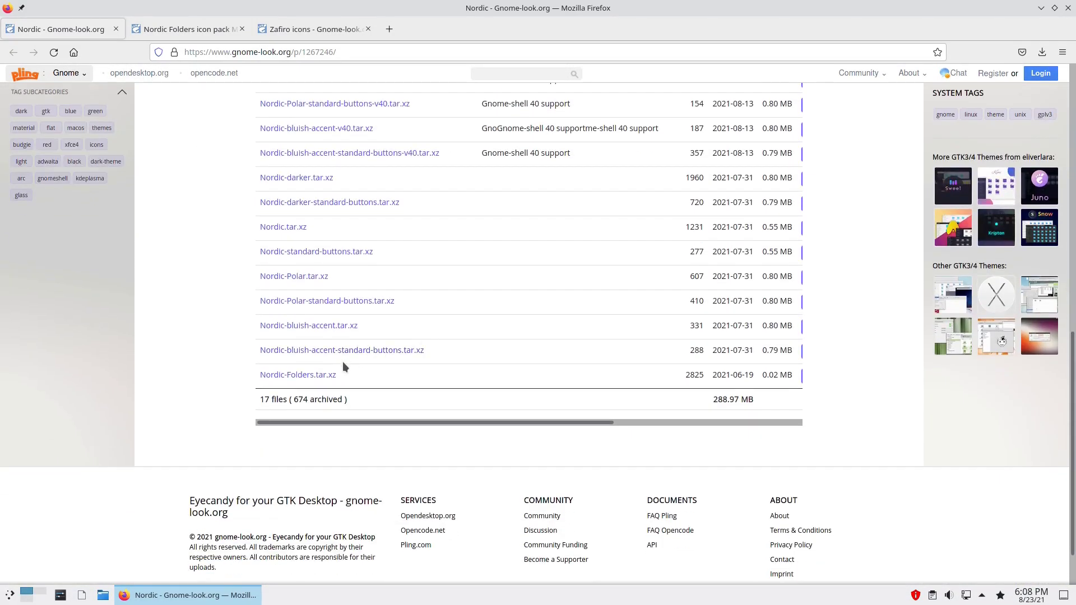
left_click(312, 374)
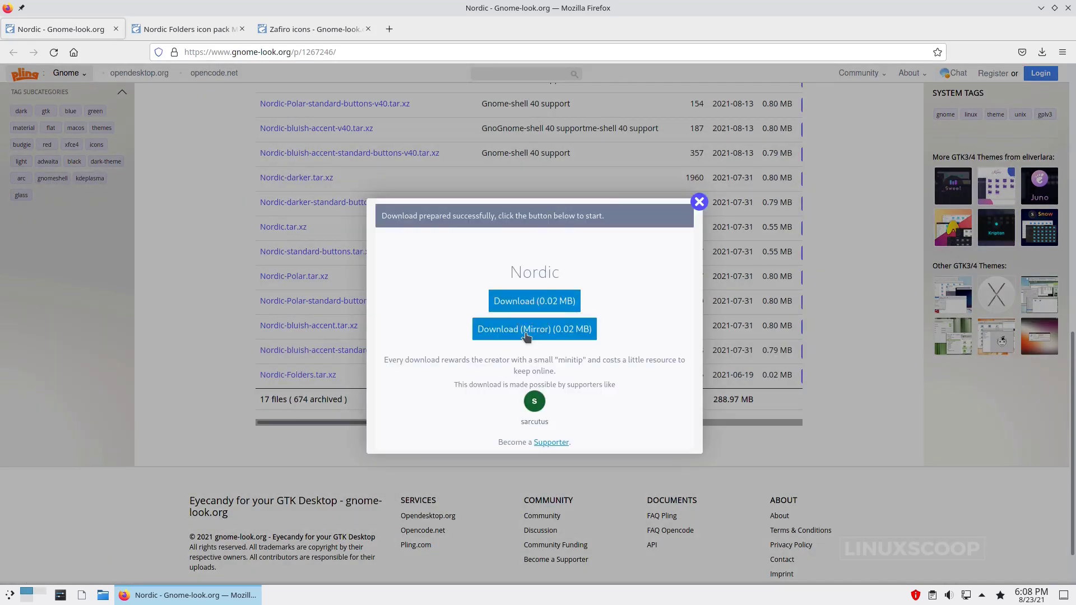
left_click(539, 307)
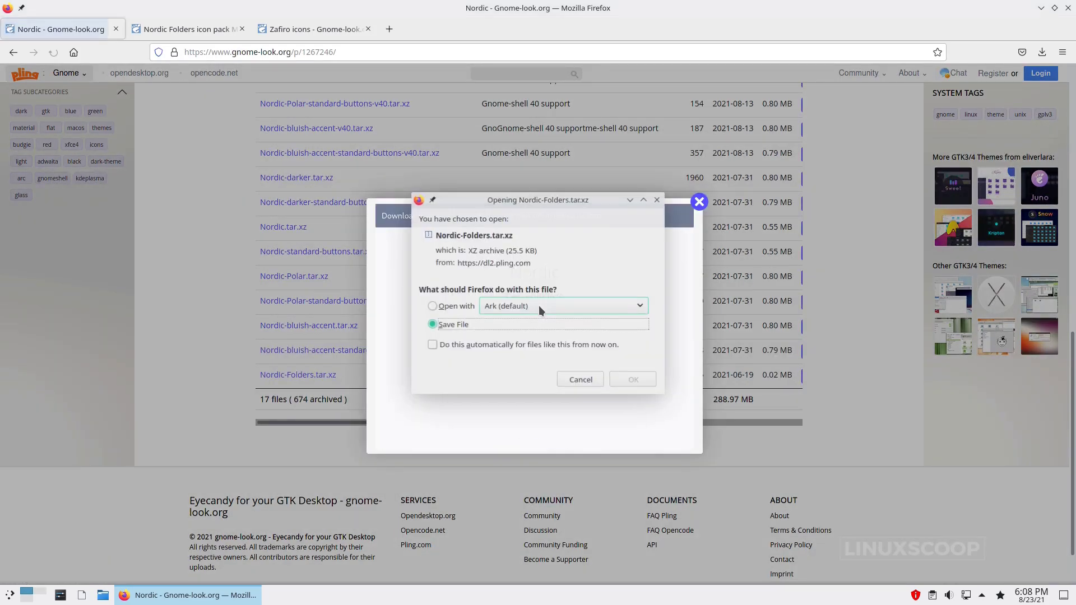
left_click(645, 378)
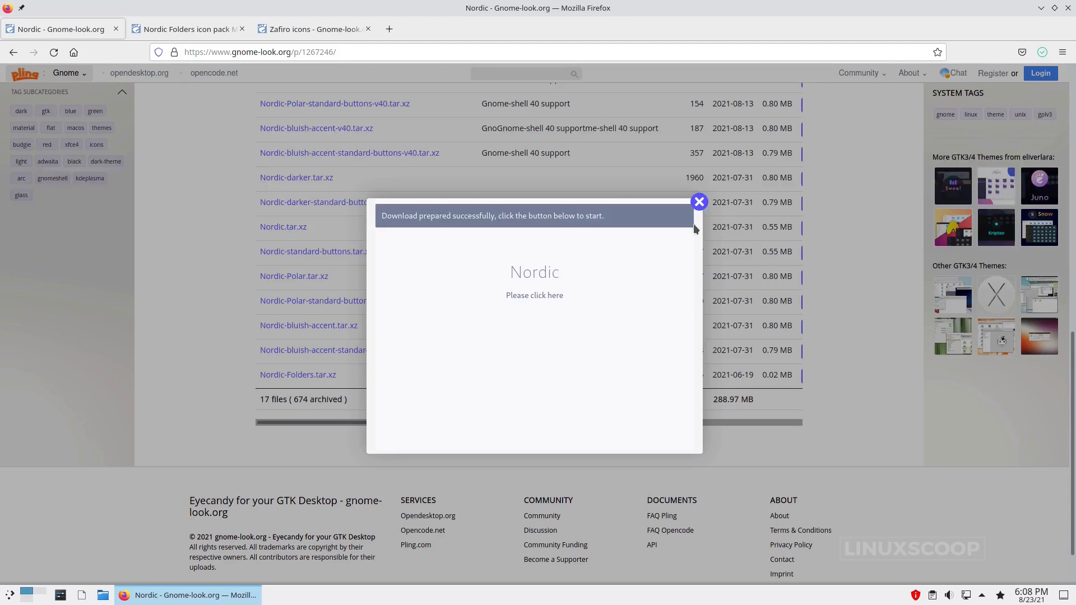
left_click(698, 203)
Download Nordic-Darker-mod.tar.xz from the Nordic Folders icon pack Mod page, save it and dismiss the download pop-up
left_click(184, 30)
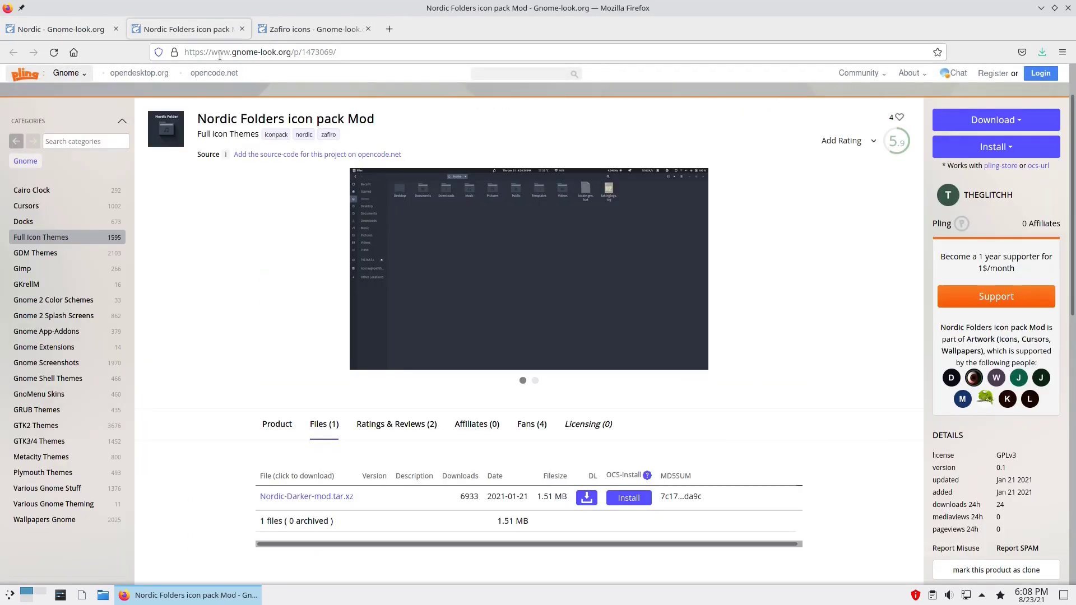
left_click(330, 497)
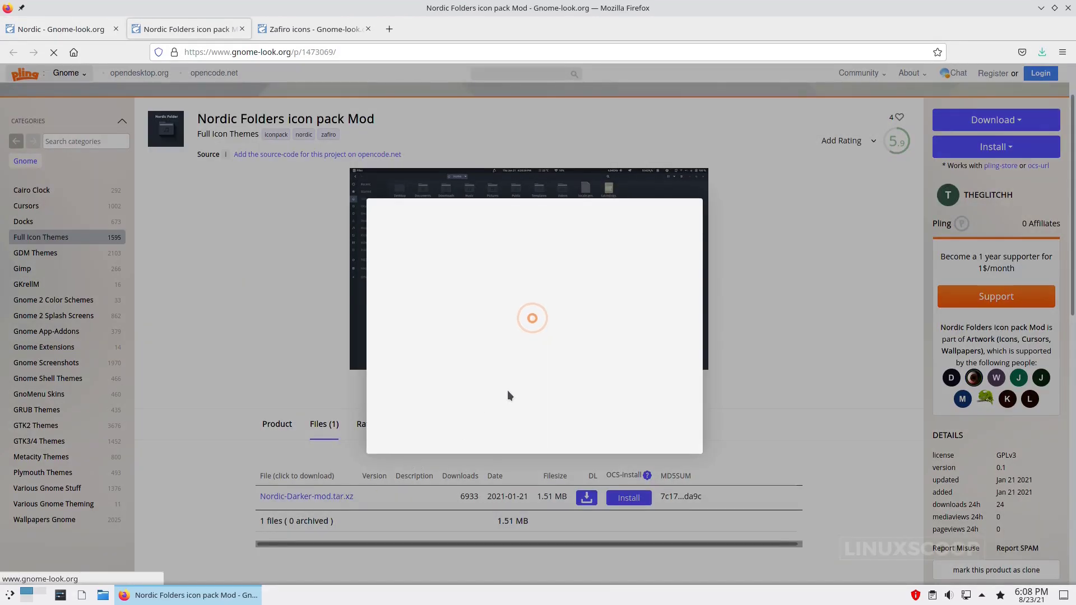
left_click(554, 301)
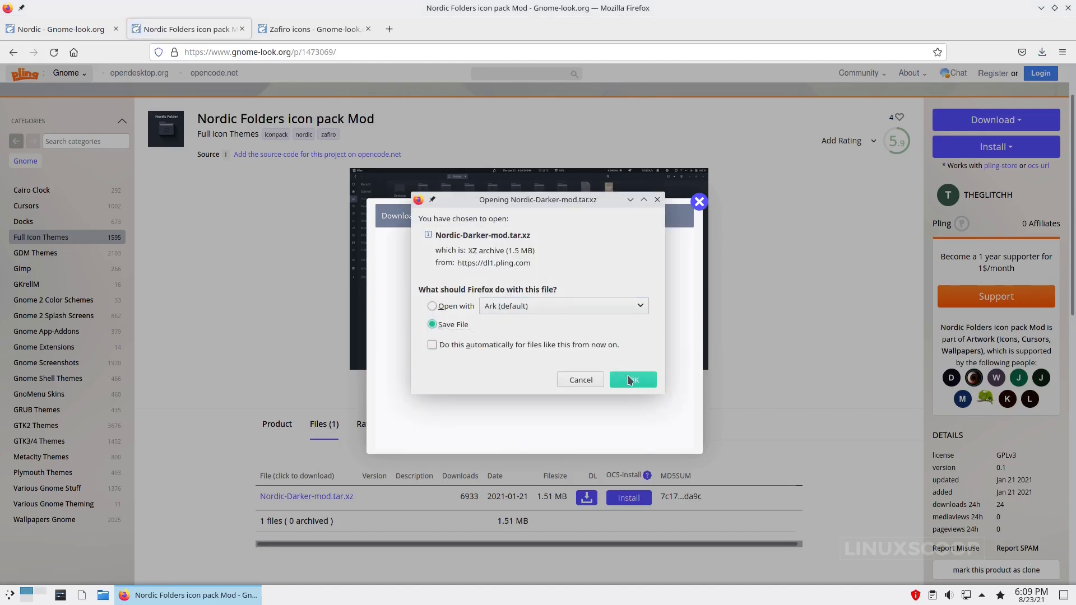
left_click(626, 376)
left_click(699, 201)
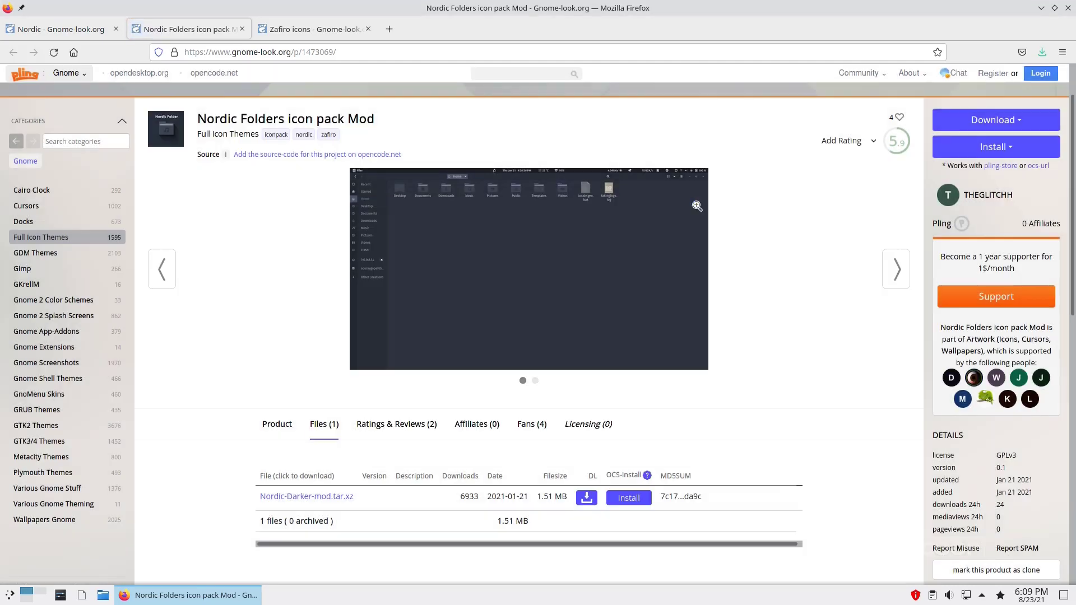
Download the classic Zafiro-Icons.tar.xz from the Zafiro icons page, save it and dismiss the download pop-up
left_click(311, 32)
scroll(351, 434, "down", 3)
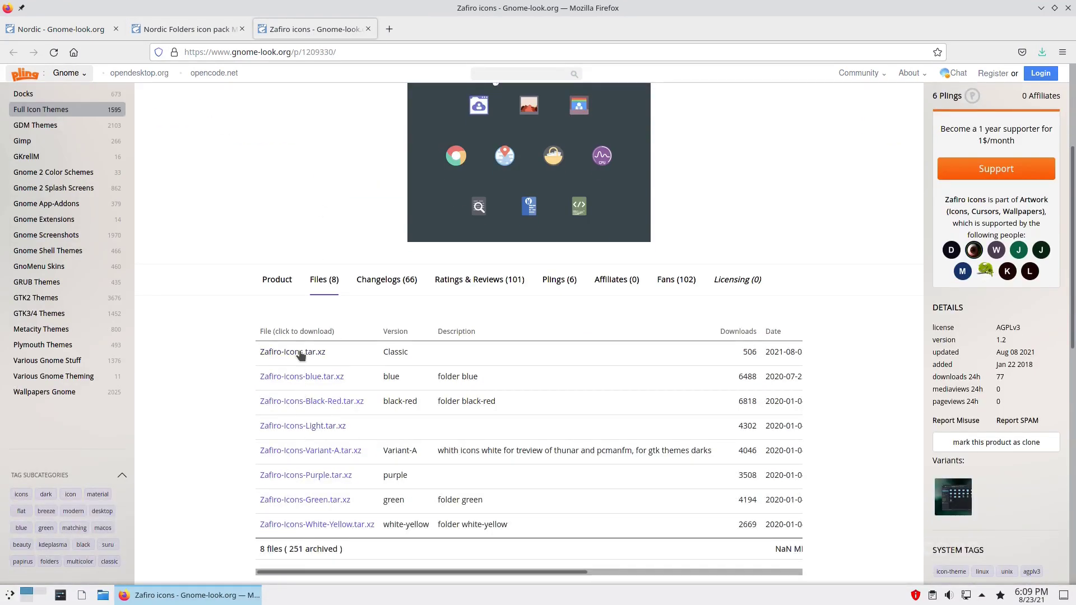
left_click(298, 353)
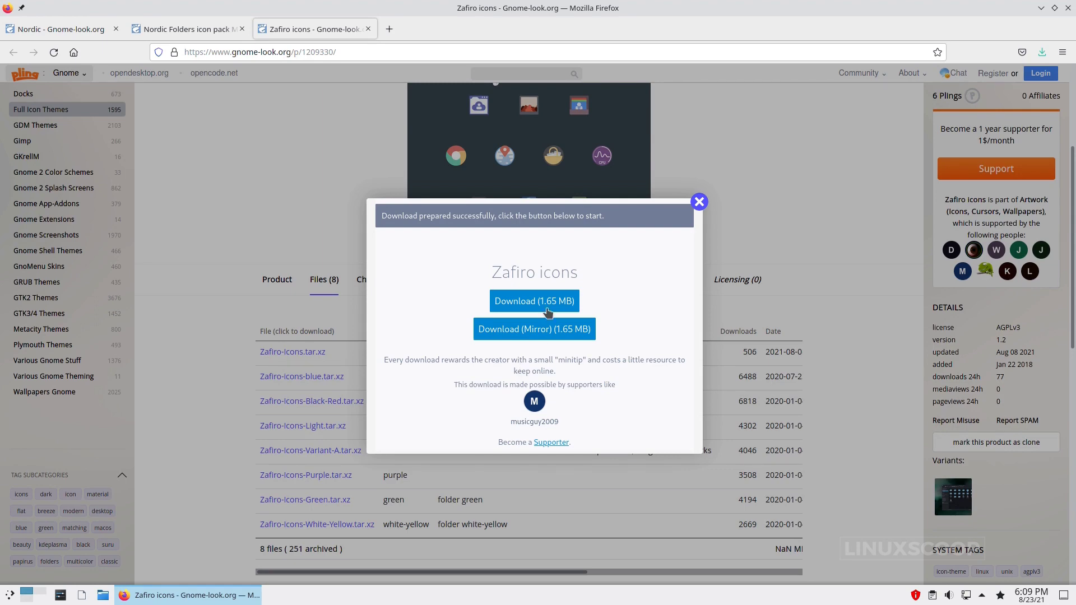
left_click(547, 309)
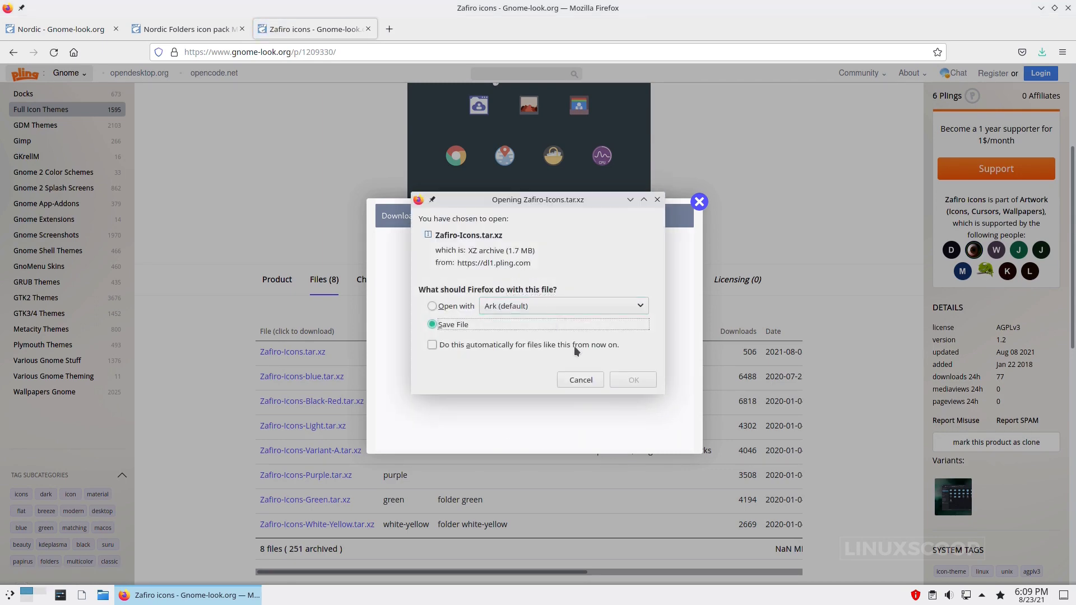
left_click(640, 383)
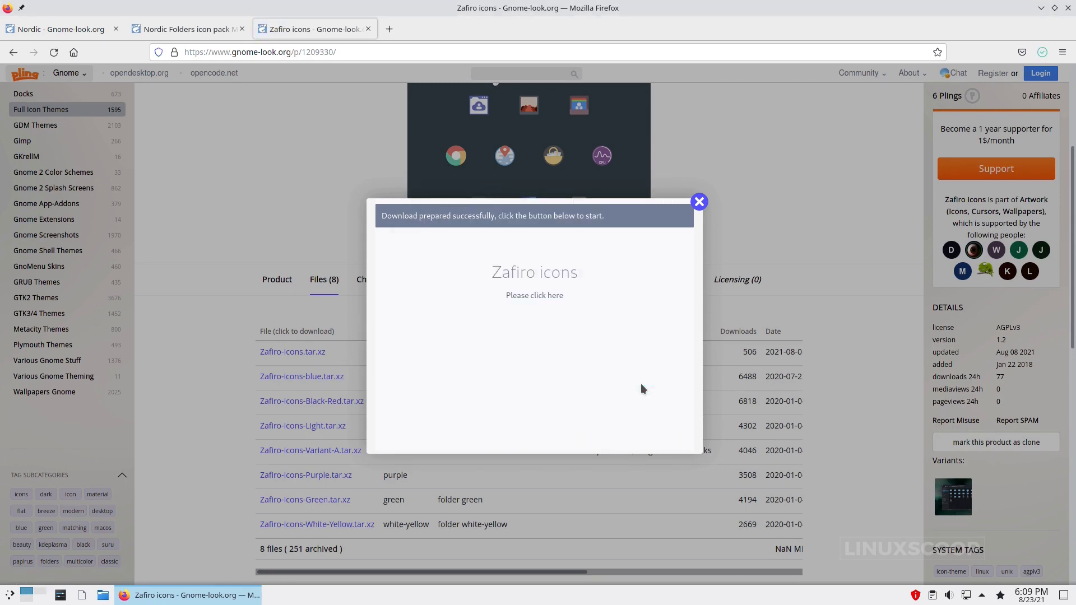
left_click(698, 202)
Open the Downloads folder in Dolphin from Firefox's recent downloads and close Firefox with all its tabs
left_click(1040, 53)
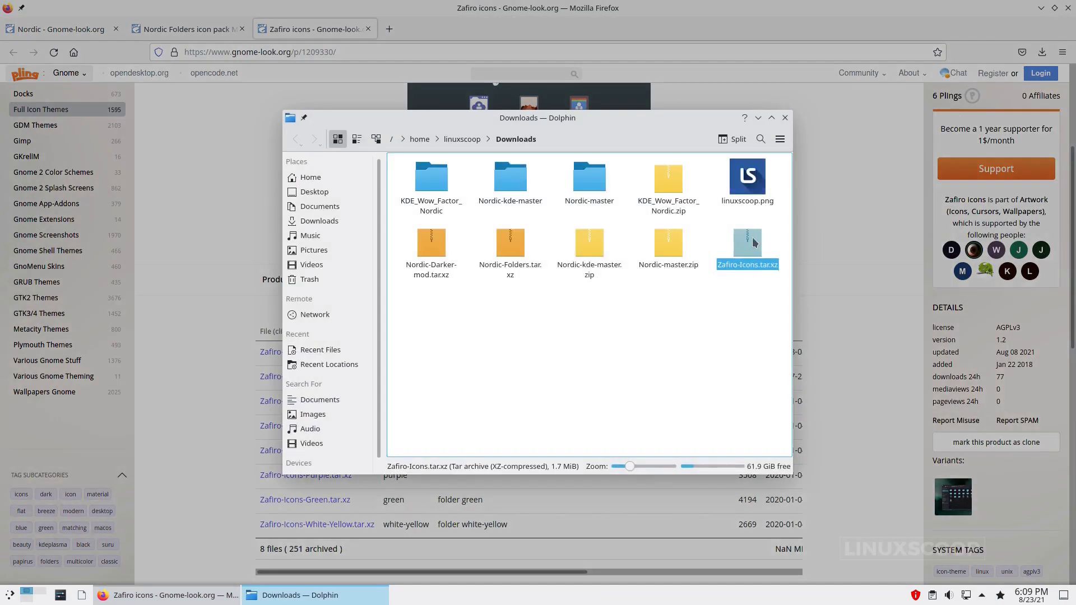
left_click(1068, 8)
left_click(619, 143)
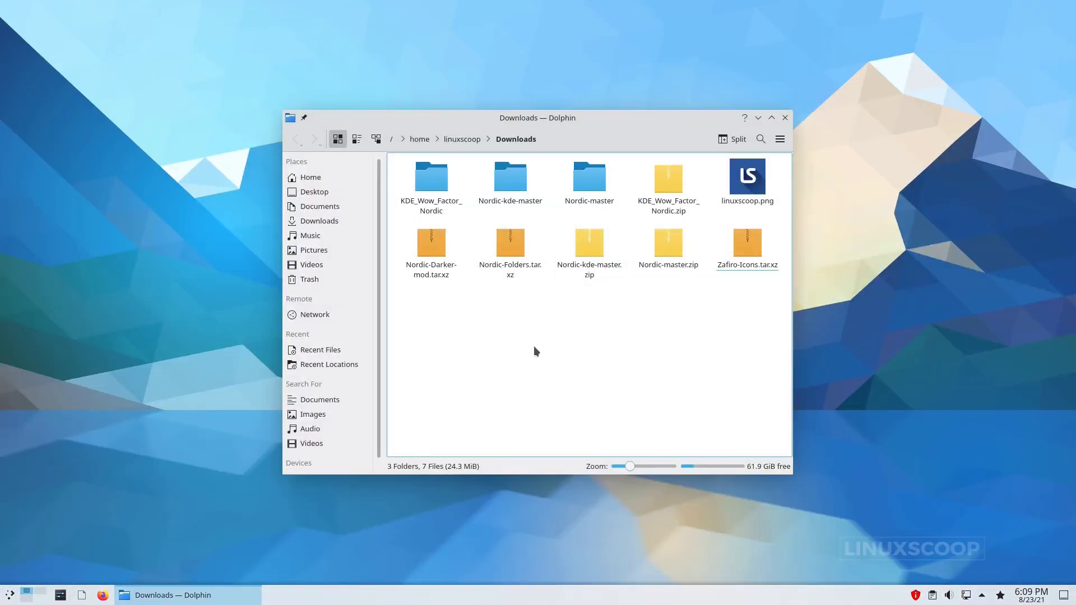
Extract Nordic-Darker-mod.tar.xz and Nordic-Folders.tar.xz into the Downloads folder with subfolder autodetection
left_click(442, 274)
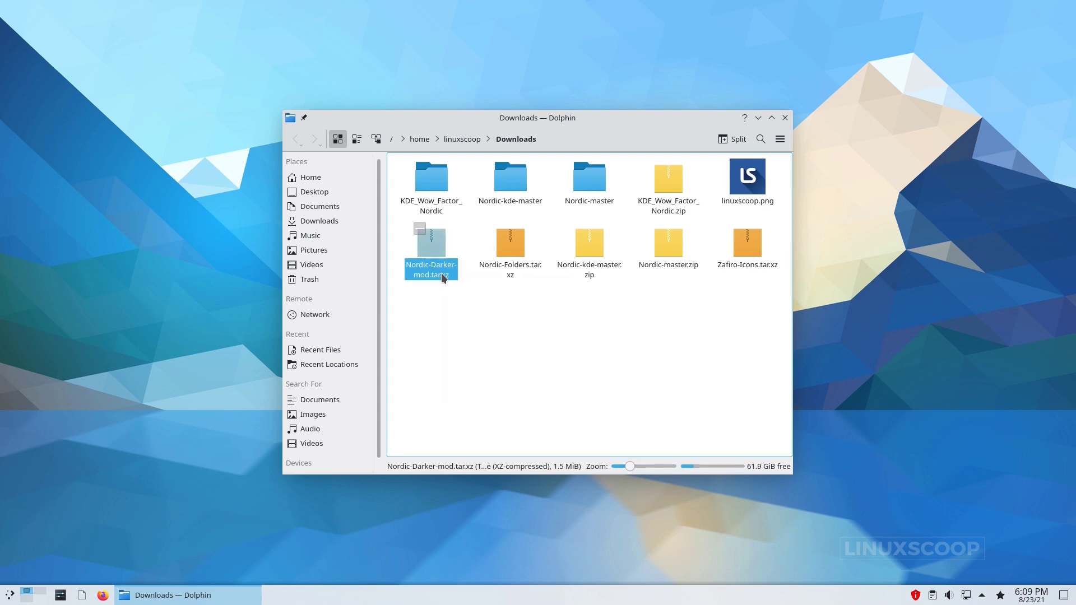
right_click(442, 276)
mouse_move(507, 425)
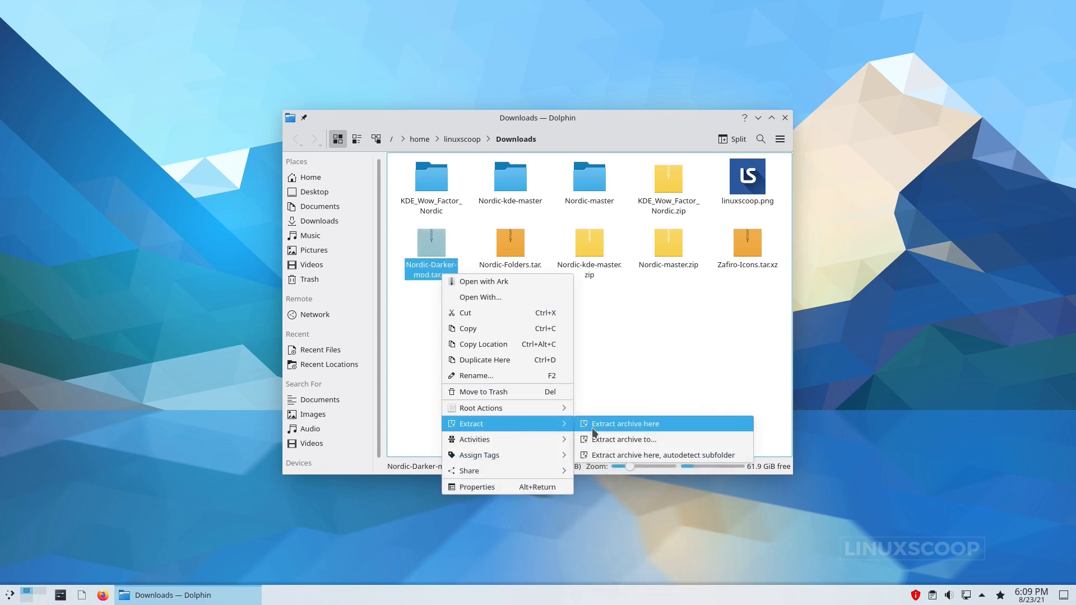
left_click(594, 455)
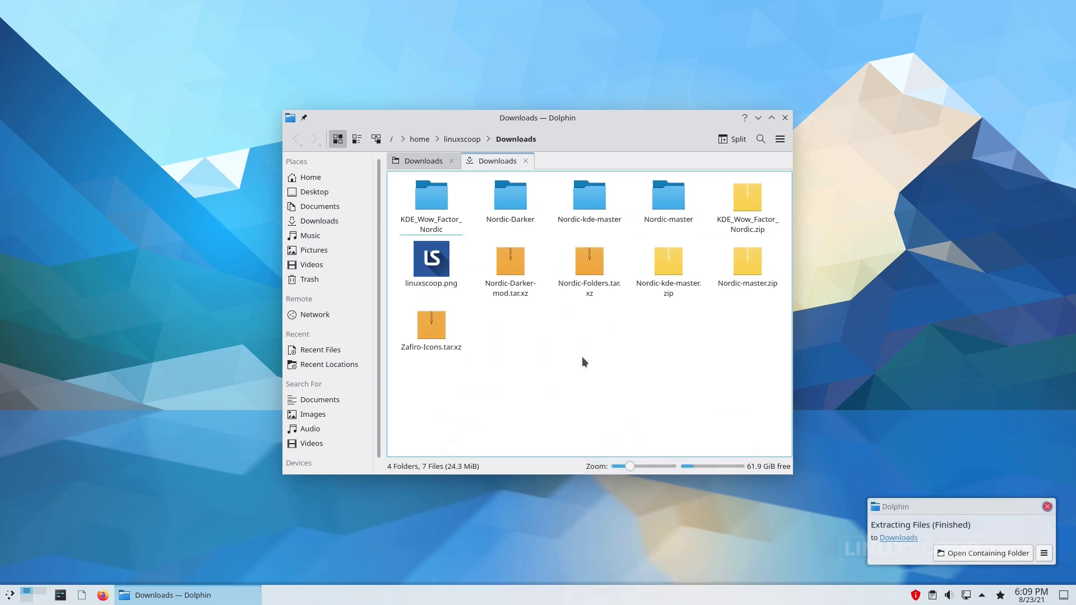
right_click(588, 286)
mouse_move(691, 439)
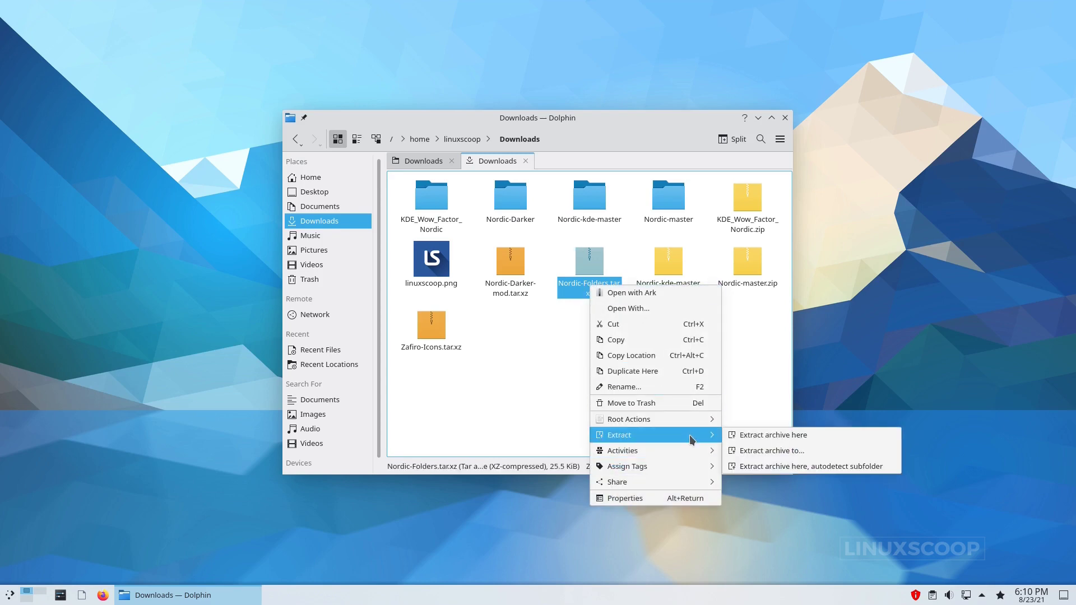
left_click(751, 466)
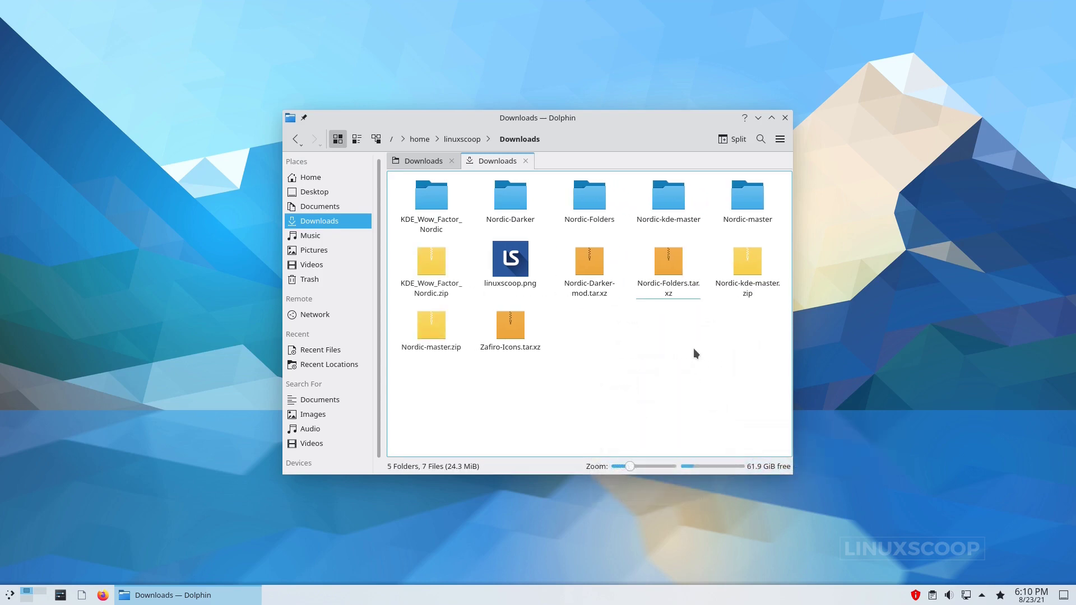
Extract Zafiro-Icons.tar.xz into the Downloads folder with subfolder autodetection and close the duplicate Downloads tab
right_click(519, 322)
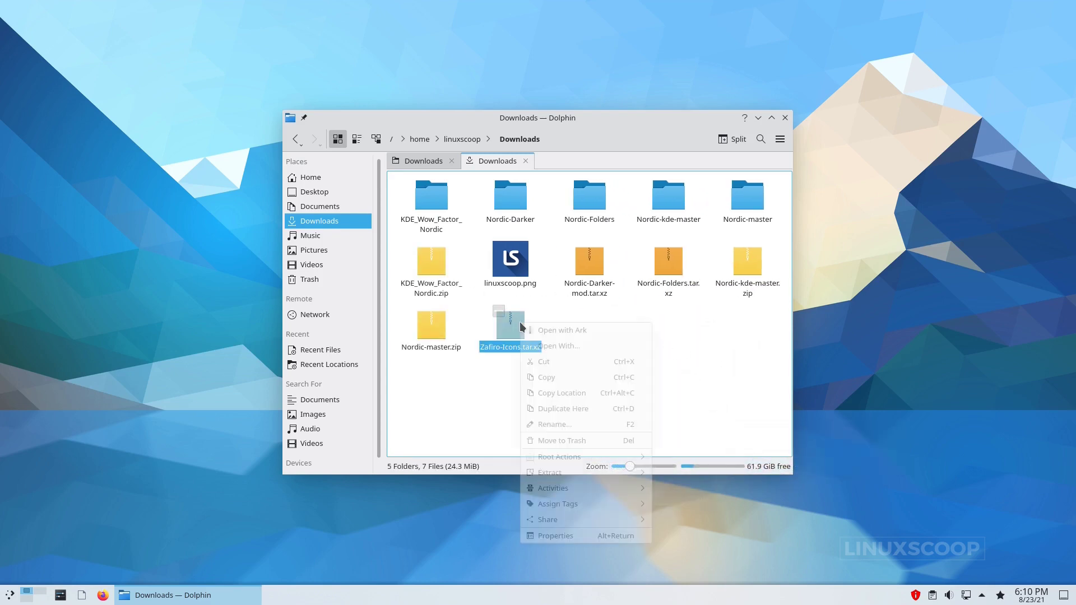
mouse_move(629, 473)
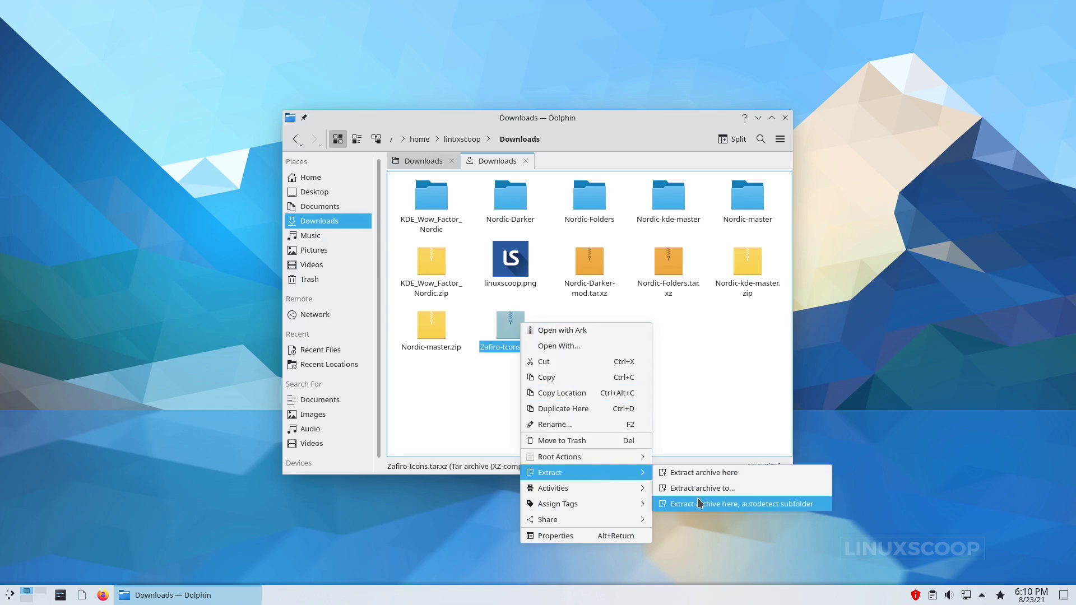
left_click(741, 503)
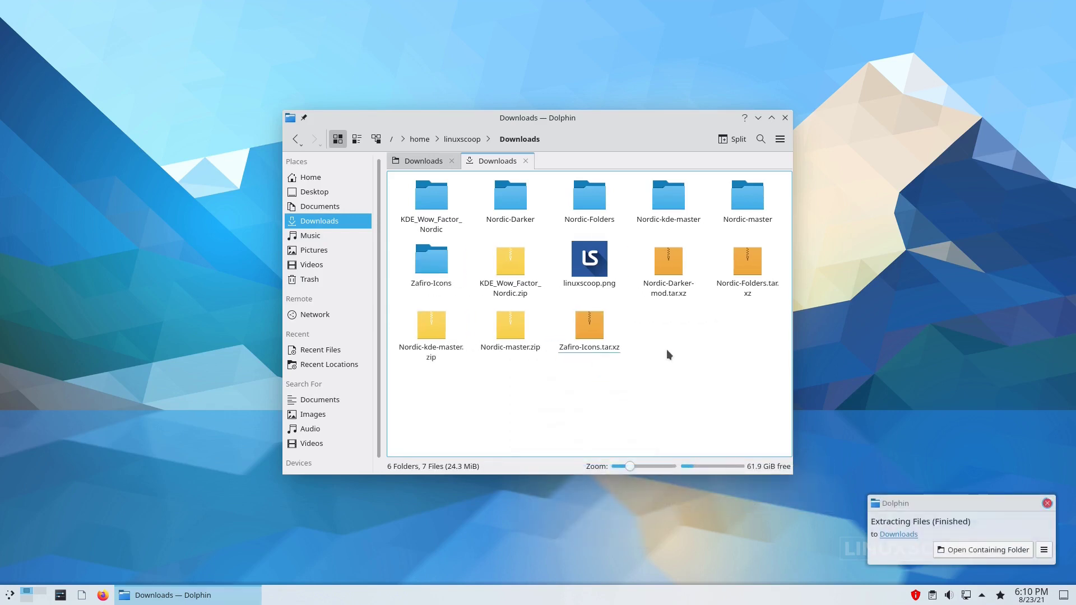
left_click(526, 161)
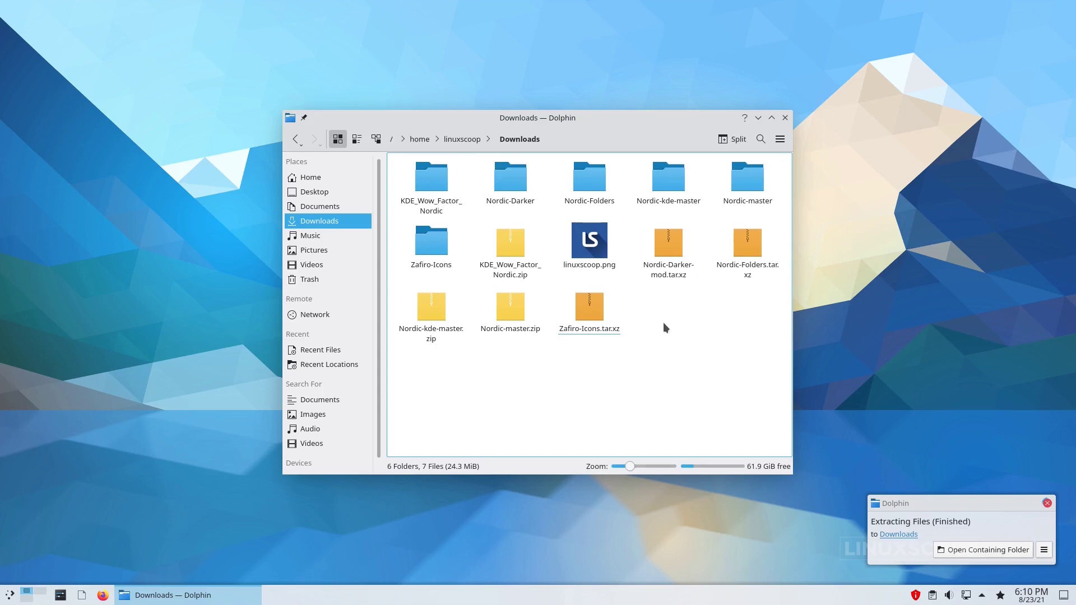
Maximize Dolphin, split the view and open the .local/share folder of the home directory in the second pane
left_click(771, 118)
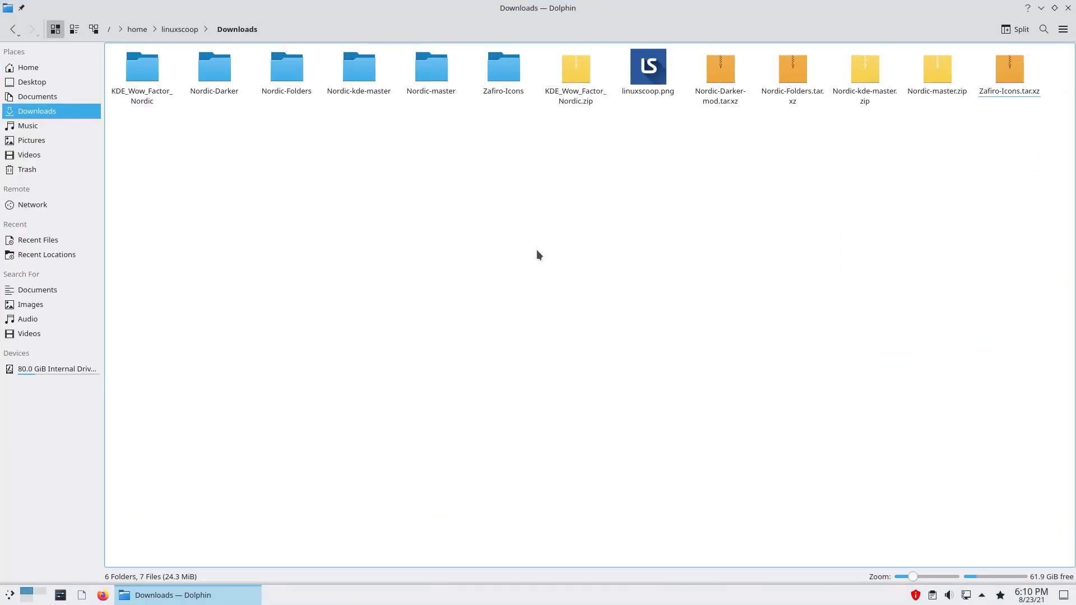
left_click(1015, 29)
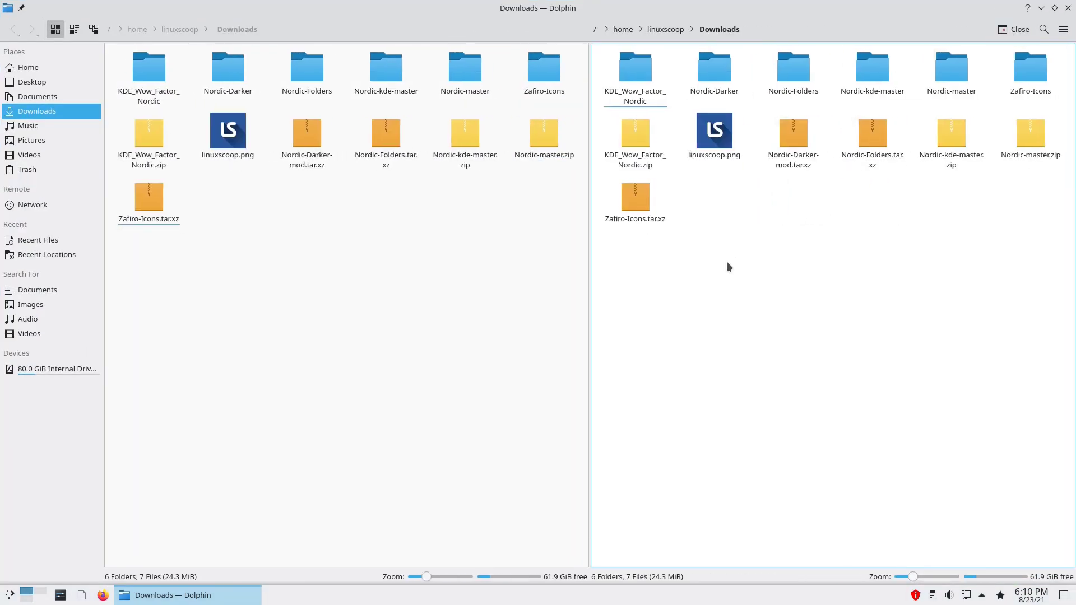
left_click(671, 31)
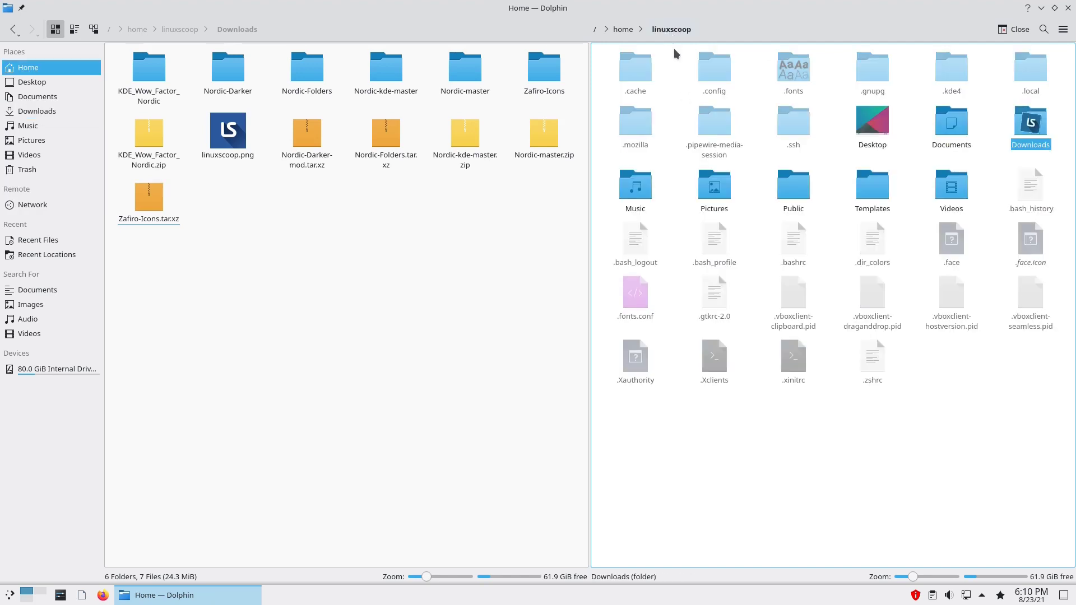
left_click(1021, 84)
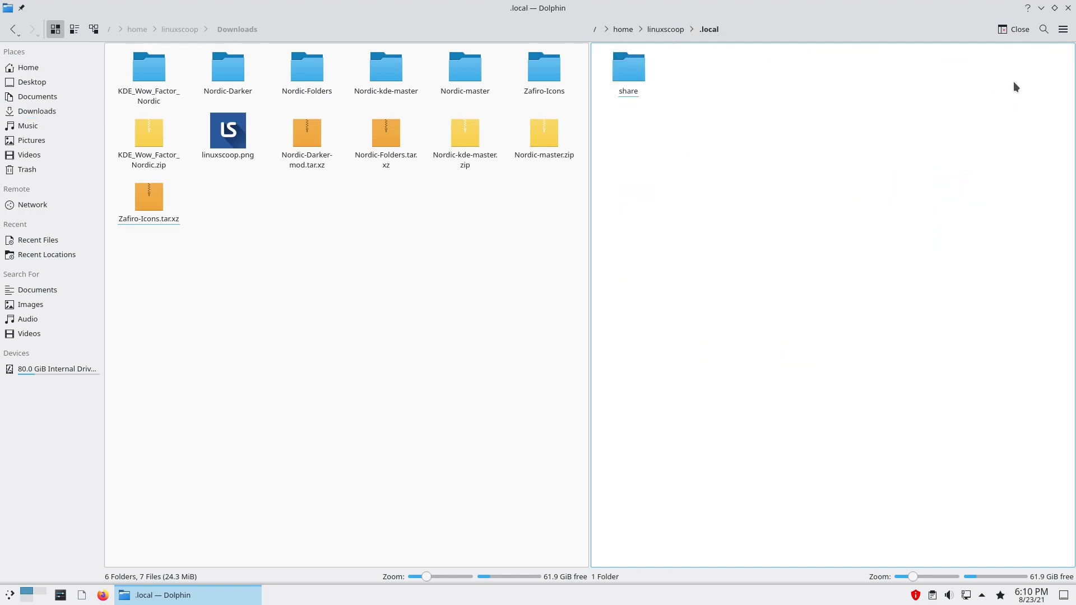
left_click(616, 71)
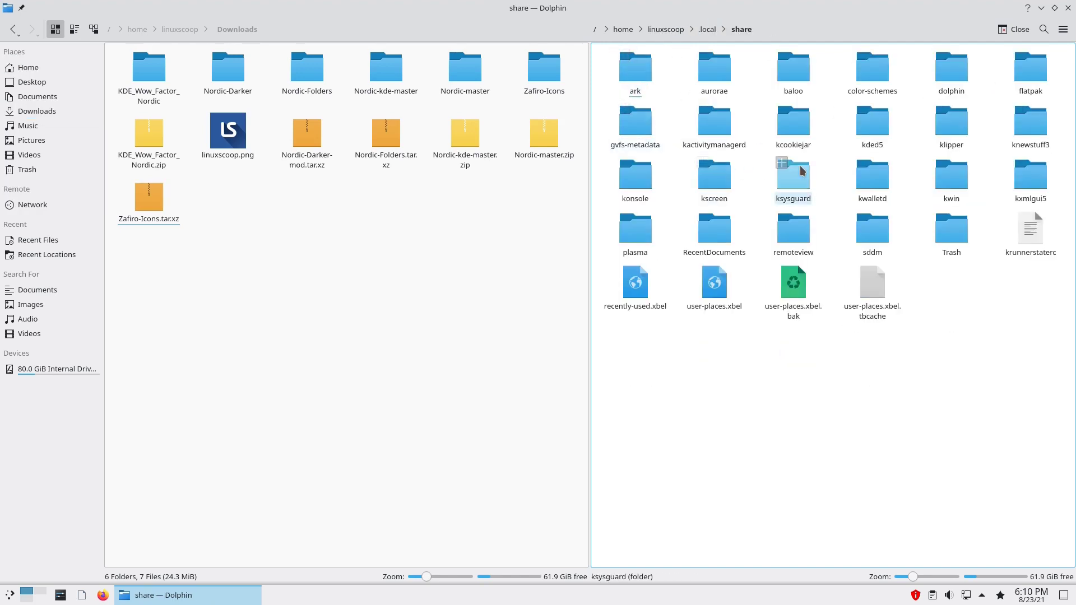
Create a folder named "icons" in .local/share and open it
right_click(774, 372)
mouse_move(784, 373)
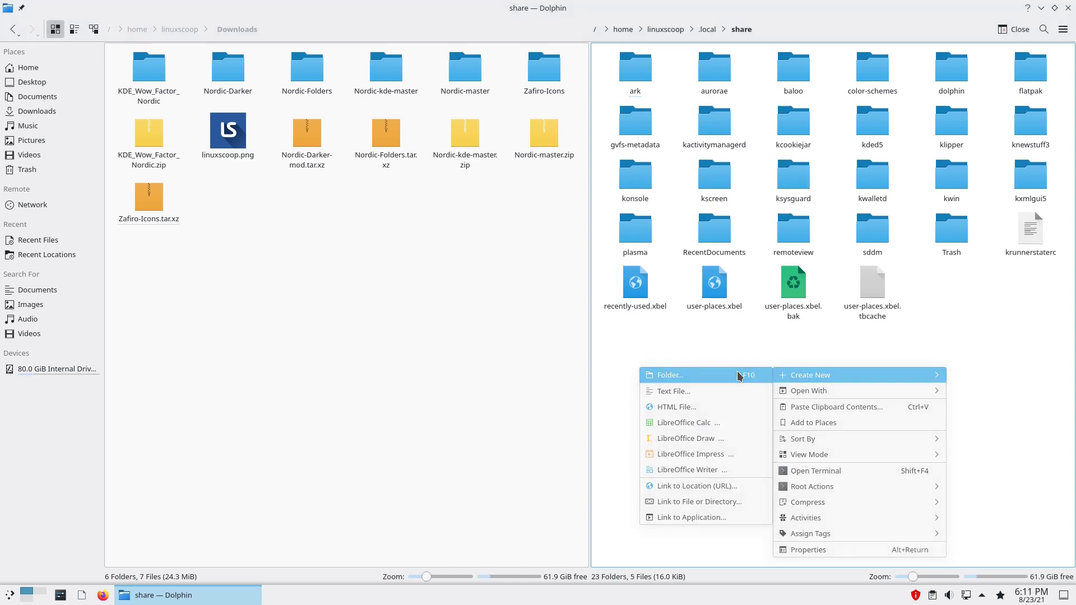
left_click(667, 375)
type("icons")
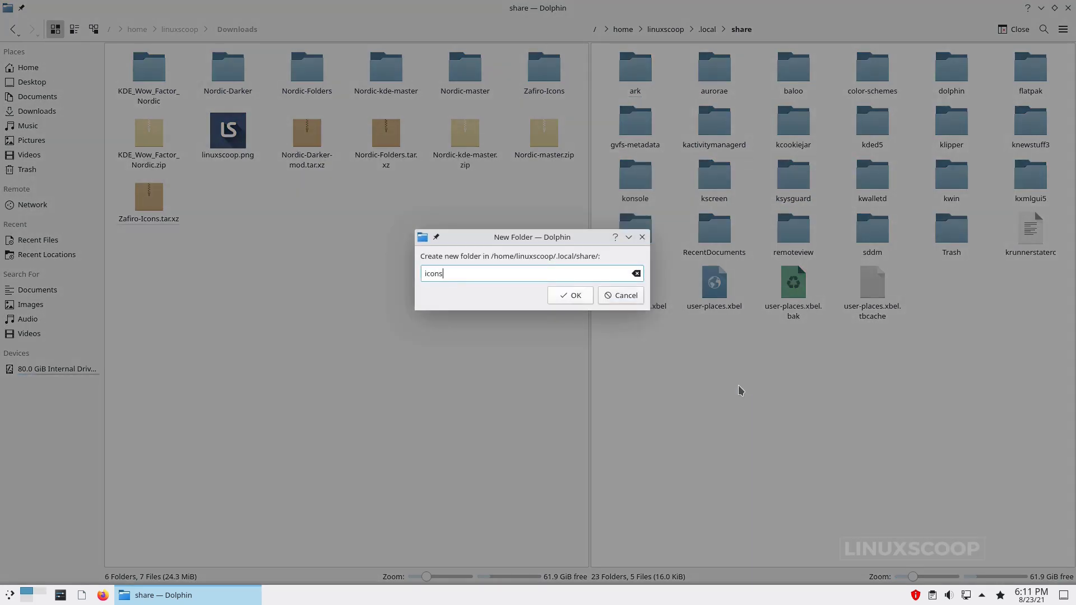
key("Return")
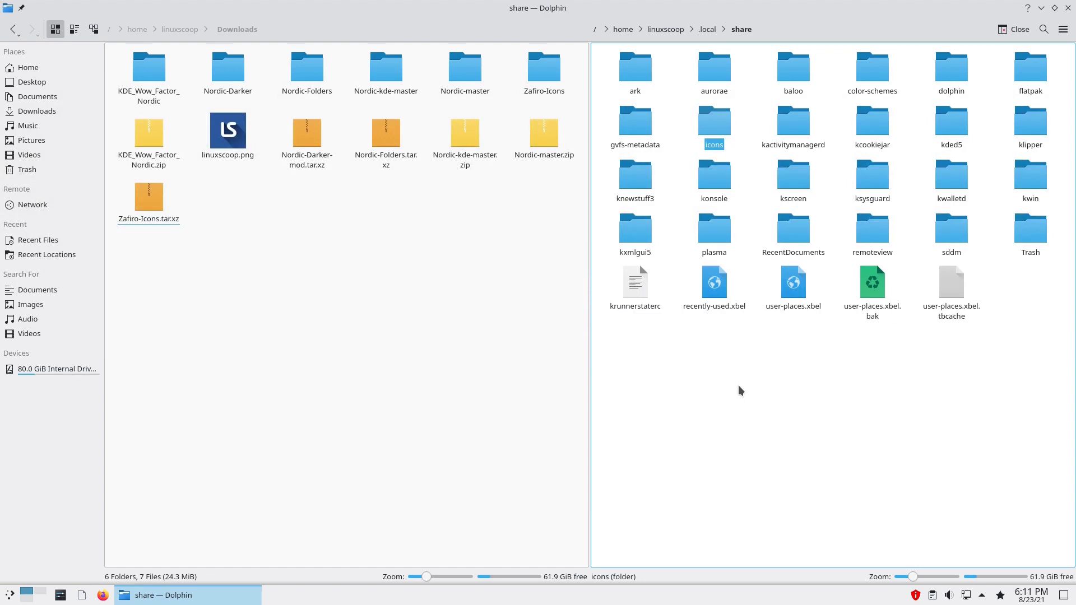
left_click(716, 129)
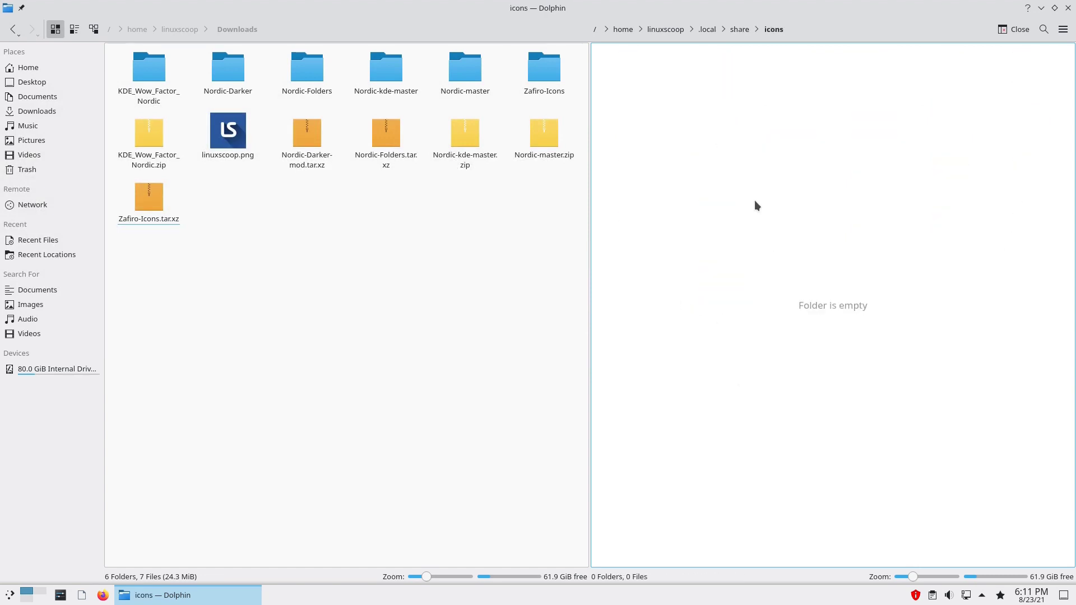
Copy the extracted Zafiro-Icons folder from Downloads and paste it into .local/share/icons
left_click(542, 84)
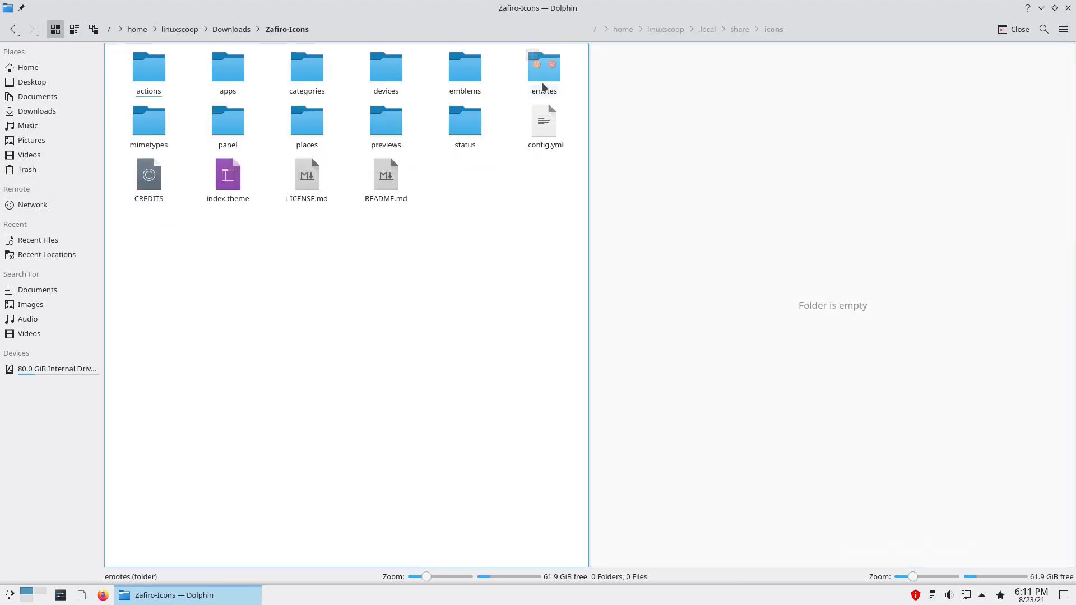
left_click(240, 33)
right_click(547, 87)
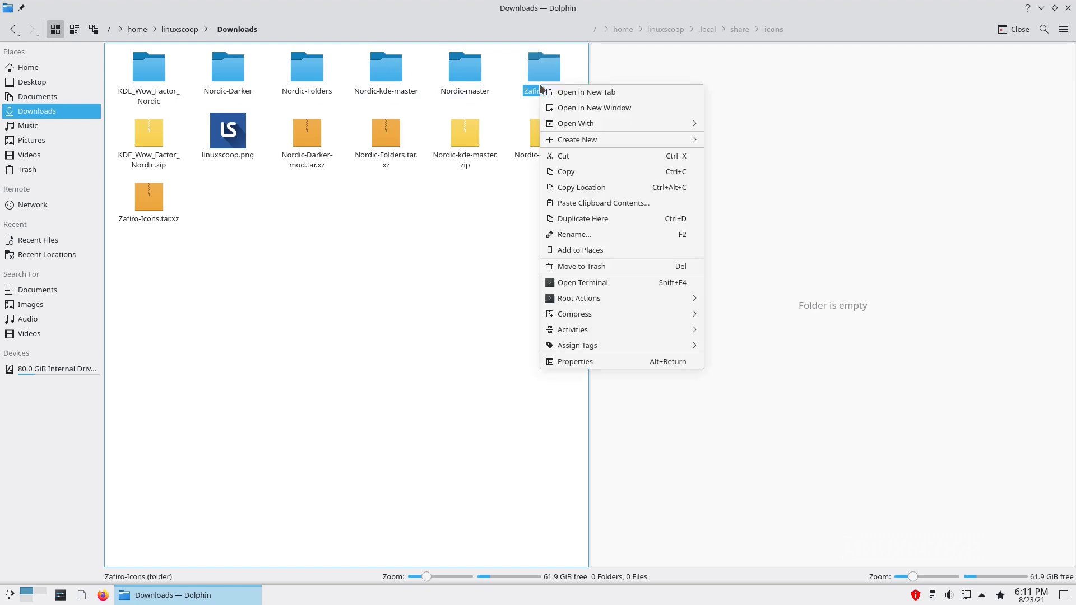
left_click(593, 172)
right_click(644, 135)
left_click(690, 174)
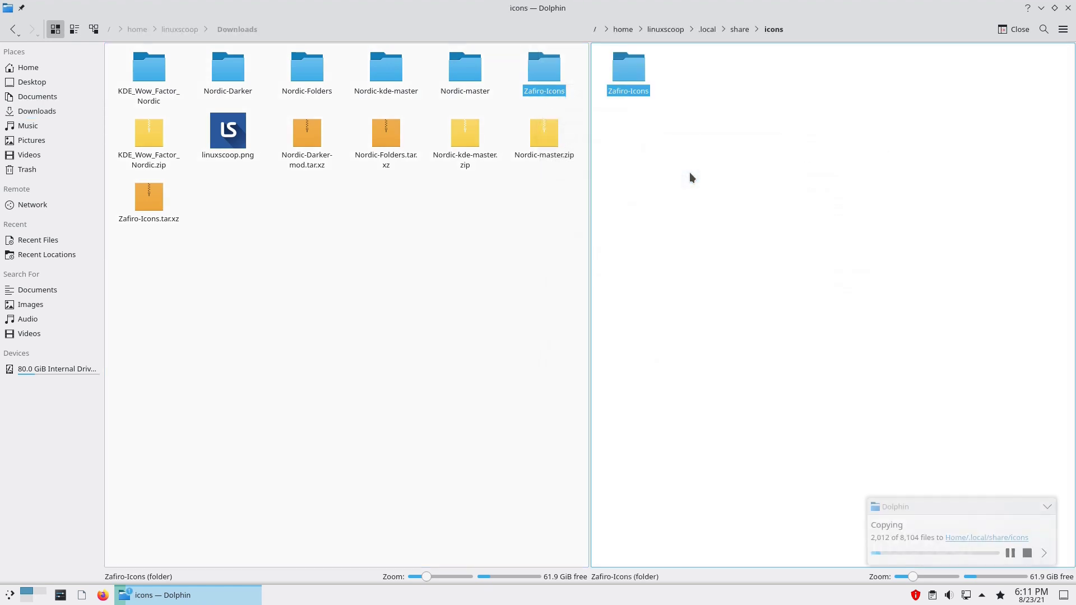
Copy the Nordic-Darker folder from Downloads and paste it into .local/share/icons in the other pane
left_click(228, 79)
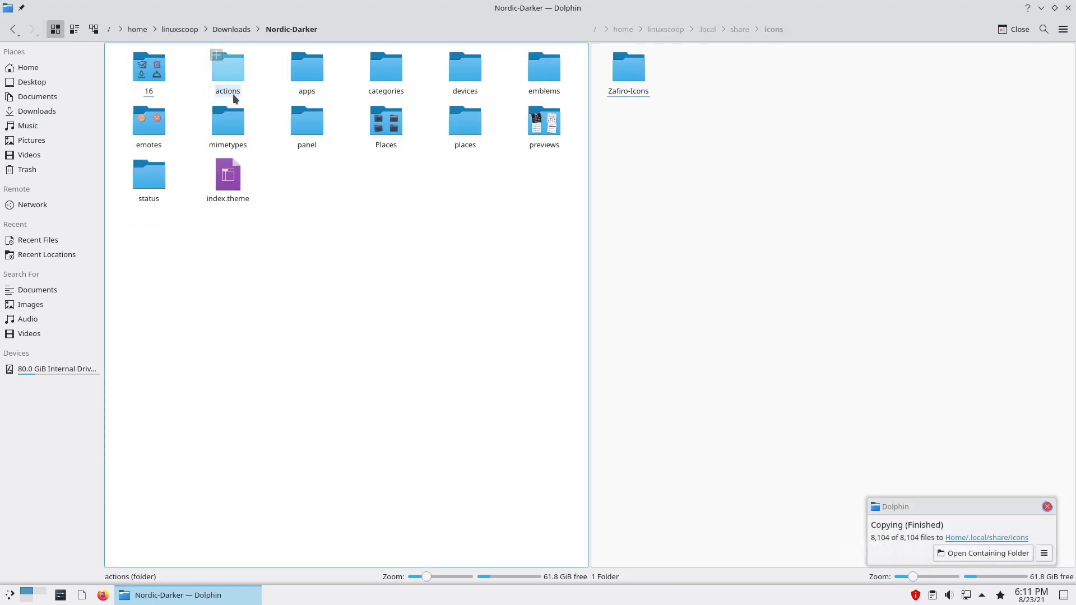
left_click(231, 30)
right_click(233, 75)
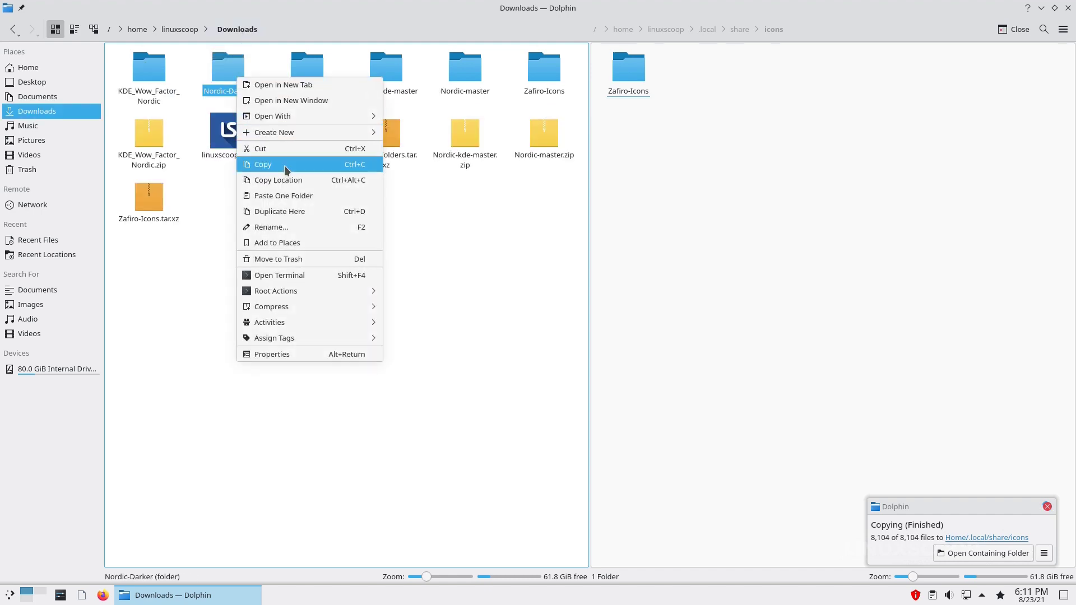
left_click(269, 164)
right_click(661, 144)
left_click(707, 187)
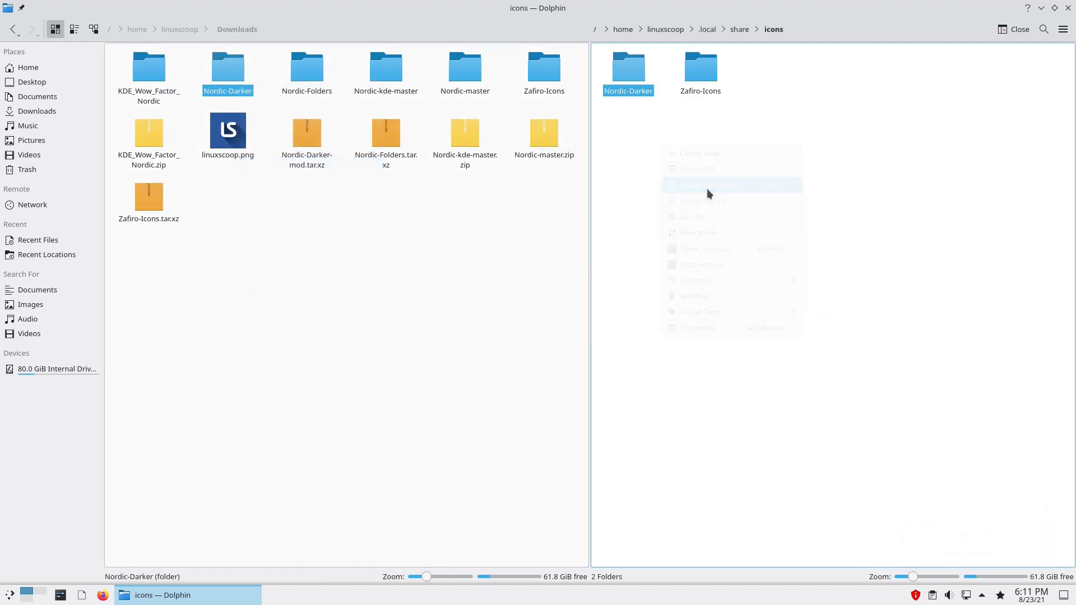
Copy the Nordic folder from inside Downloads/Nordic-Folders and paste it into .local/share/icons
left_click(319, 92)
right_click(147, 85)
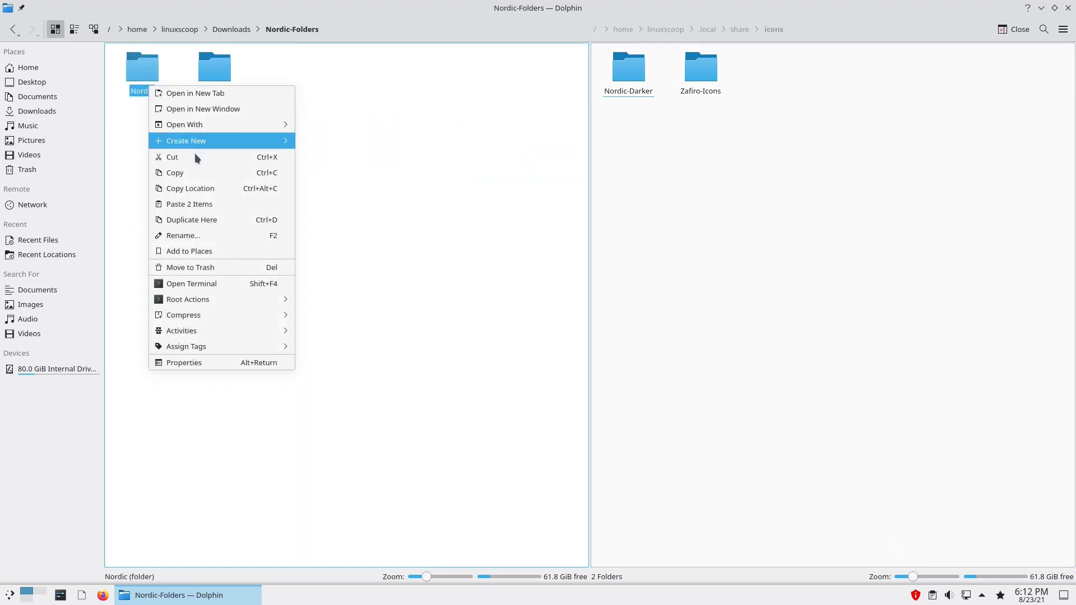
left_click(196, 172)
right_click(675, 149)
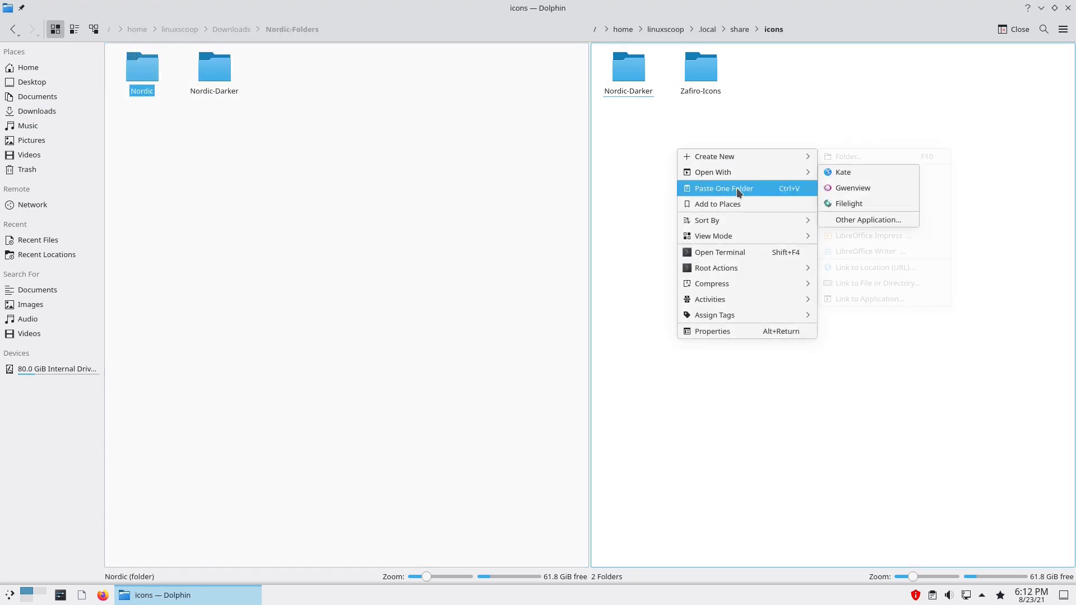
left_click(736, 188)
left_click(694, 158)
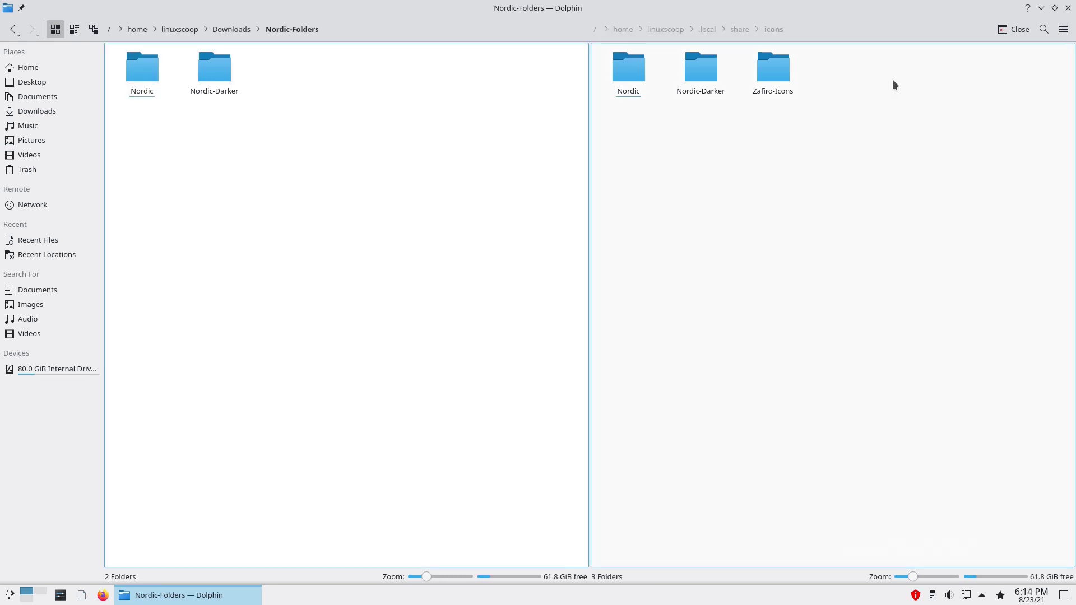
Close the Nordic-Folders pane, enter the Nordic folder in .local/share/icons and open its index.theme file in Kate
left_click(1018, 30)
left_click(1015, 29)
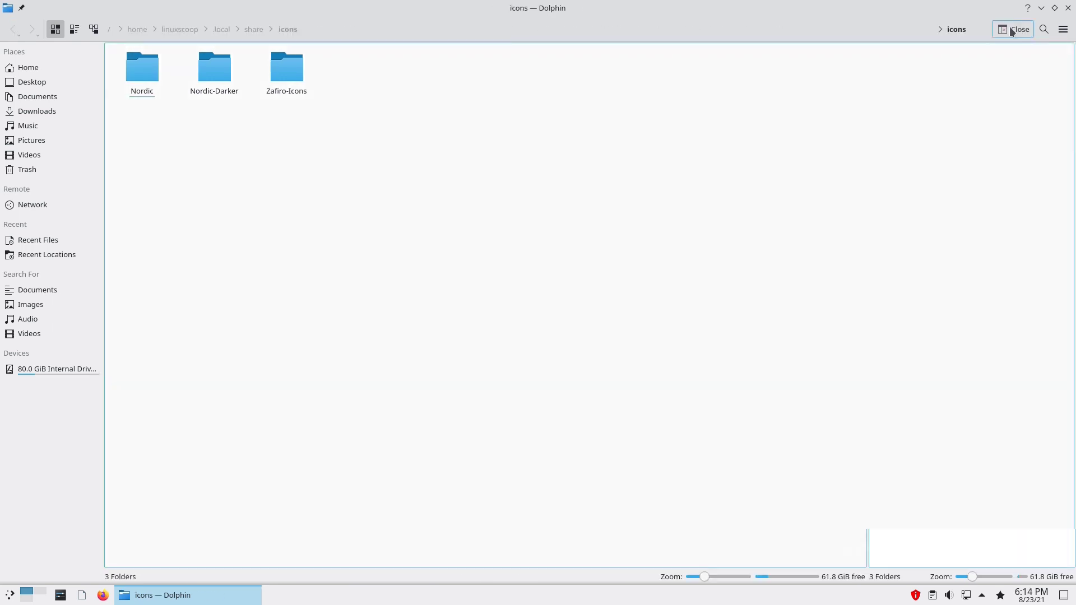
left_click(141, 70)
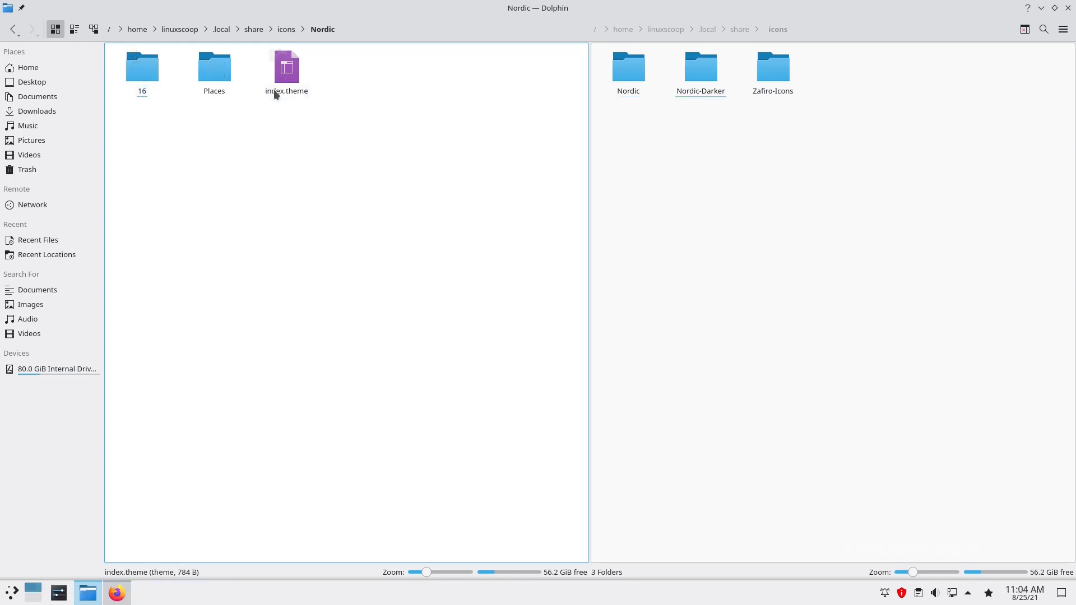
right_click(277, 87)
left_click(281, 95)
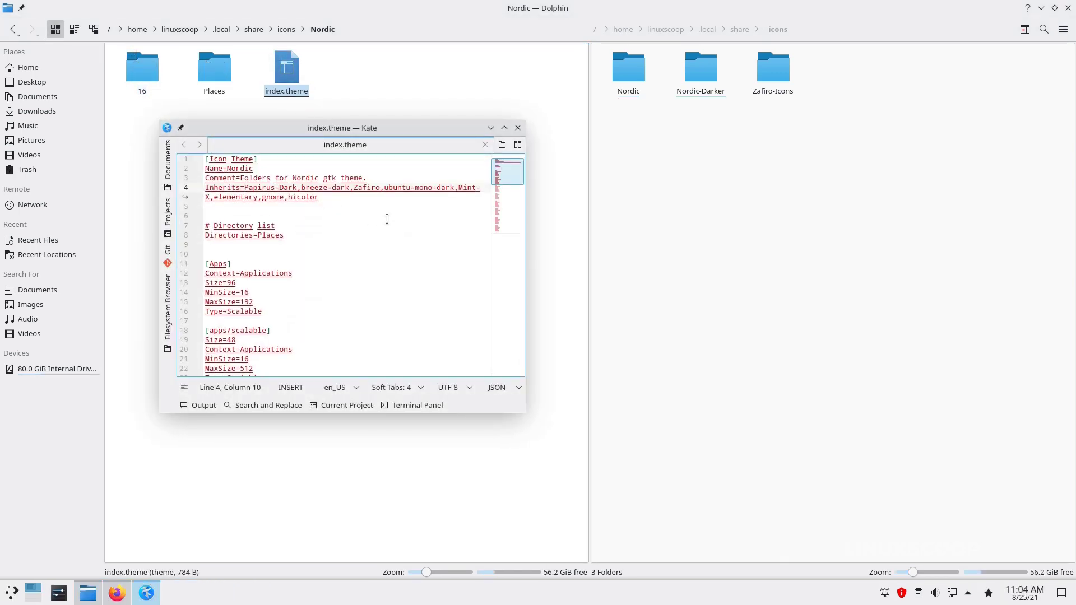
Set the Kate window to stay above other windows
right_click(382, 127)
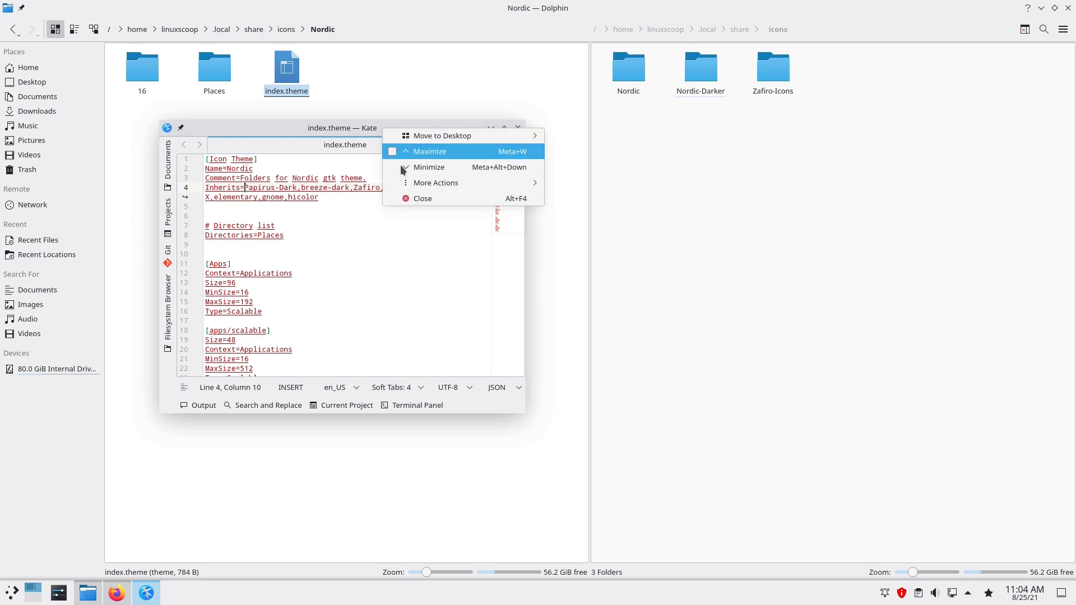
mouse_move(406, 182)
left_click(586, 215)
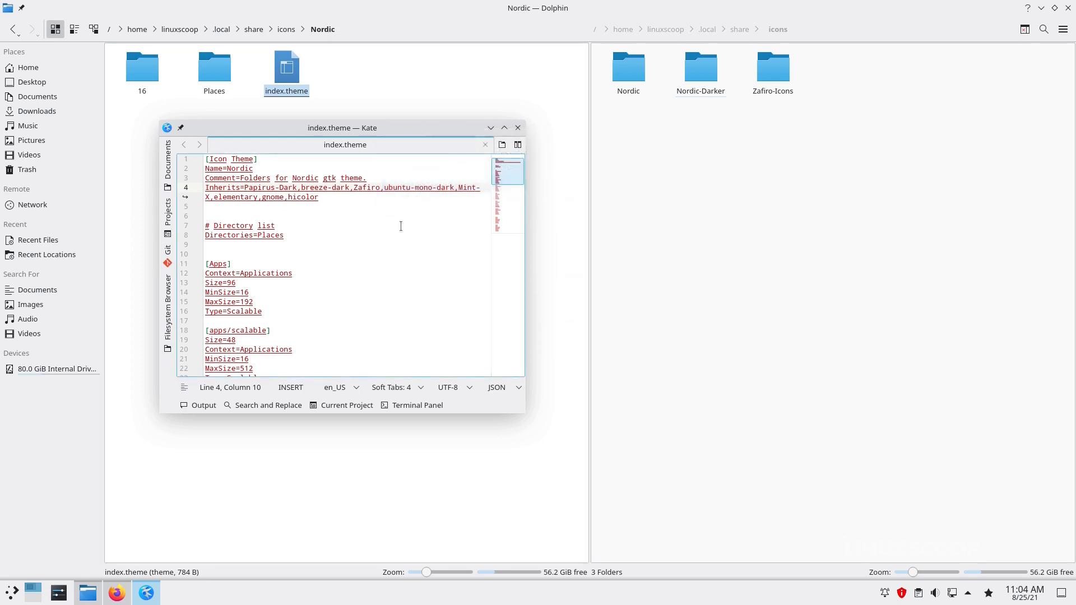
left_click(401, 226)
Copy the Nordic-Darker folder's name and paste it over Papirus-Dark in the Inherits line of index.theme
right_click(705, 93)
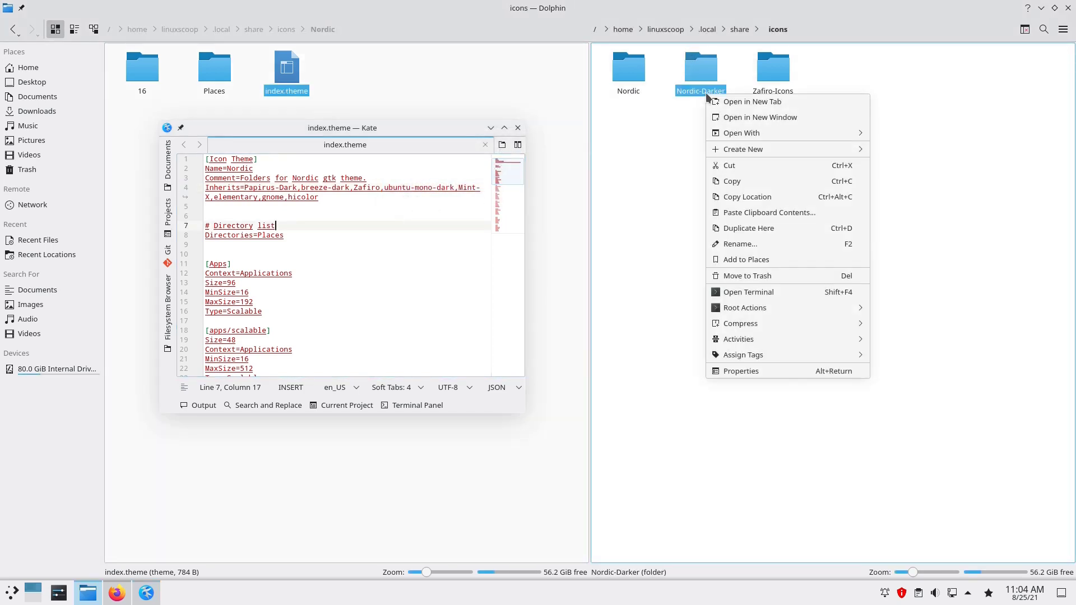
left_click(746, 243)
right_click(692, 89)
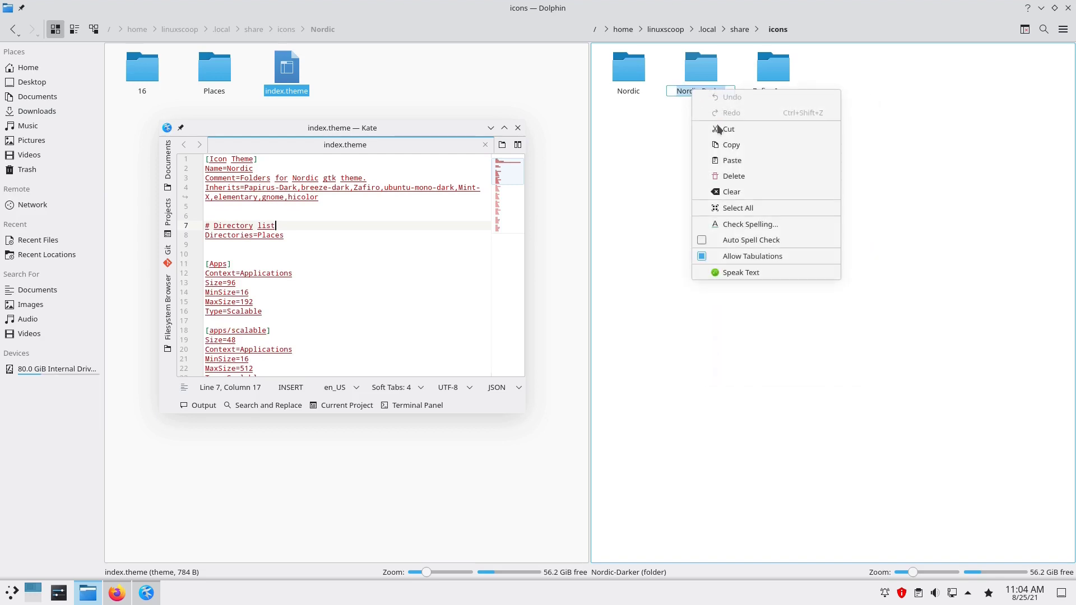
left_click(298, 187)
left_click_drag(298, 187, 244, 187)
right_click(259, 187)
left_click(296, 225)
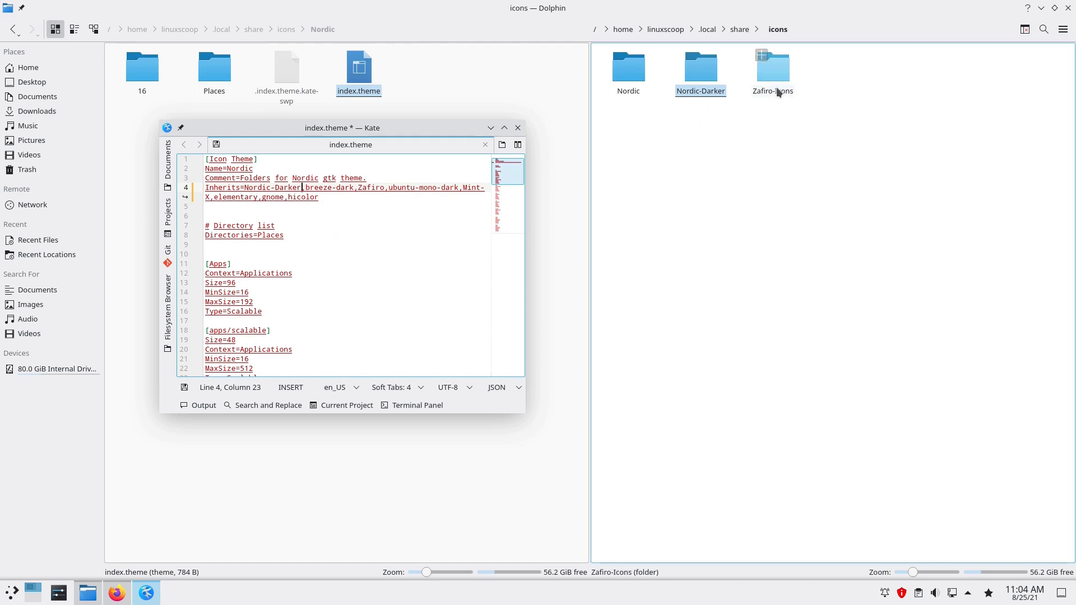
Copy the Zafiro-Icons folder's name and insert it, followed by a comma, after Nordic-Darker in the Inherits line
right_click(775, 87)
left_click(812, 238)
right_click(773, 92)
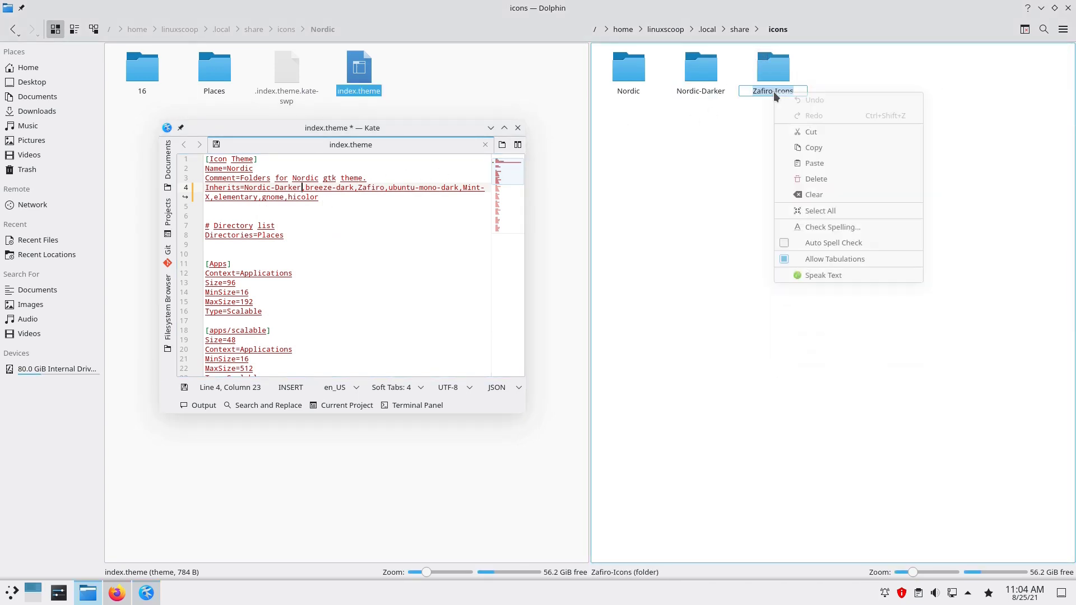
left_click(810, 148)
left_click(303, 187)
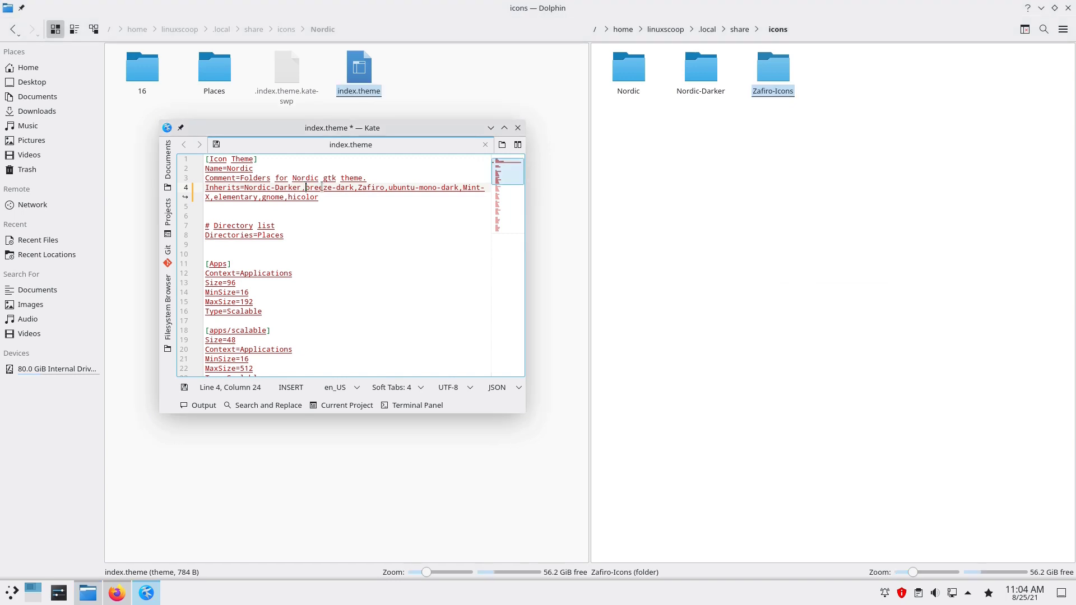
right_click(308, 187)
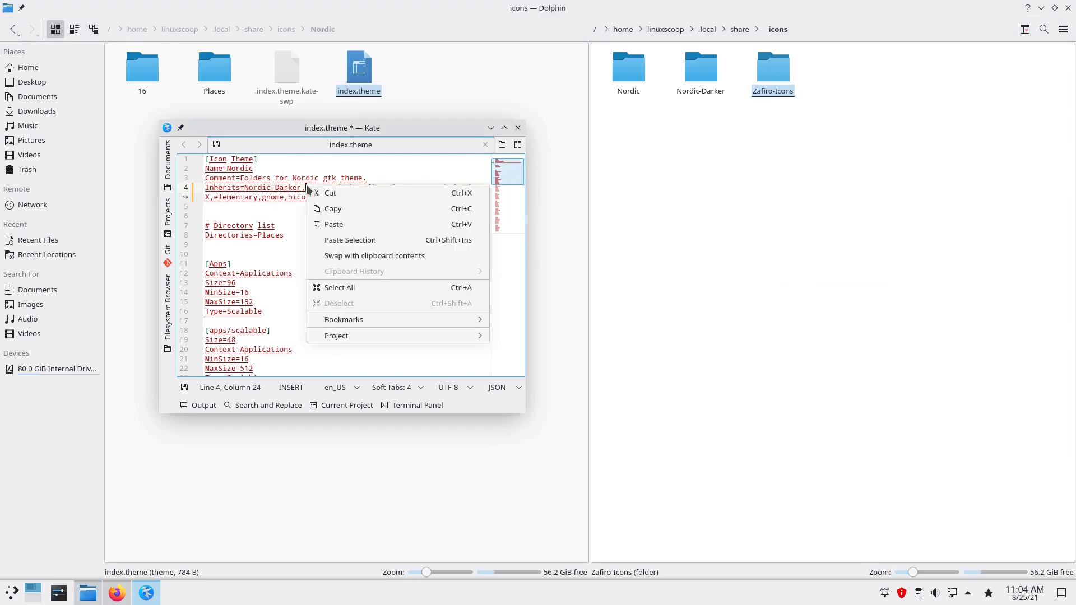
left_click(334, 222)
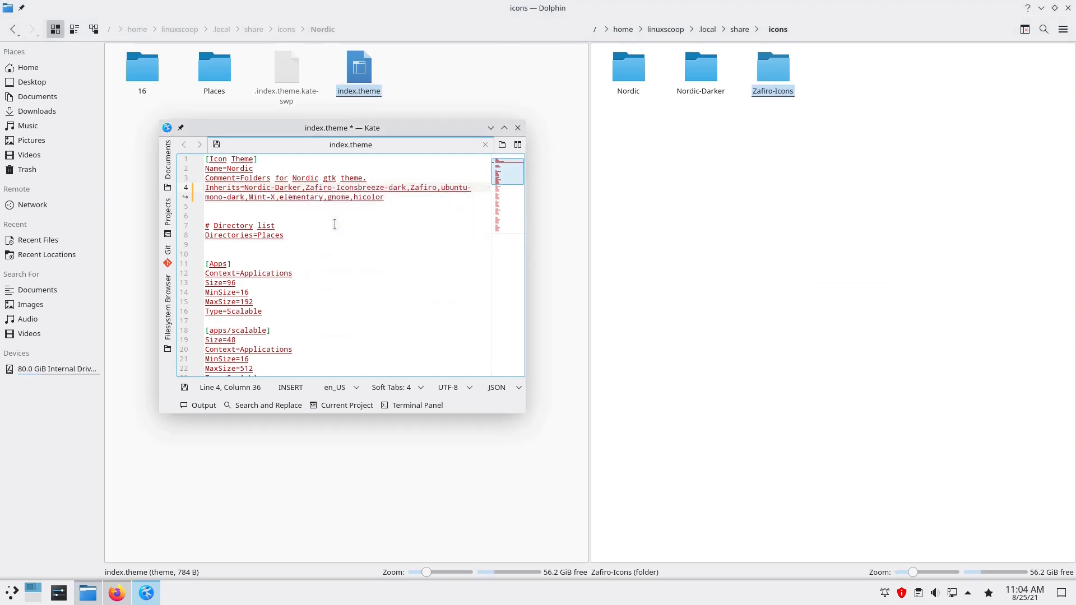
type(",")
Delete the separate Zafiro entry and its comma from the Inherits line, save index.theme and close Kate
double_click(417, 187)
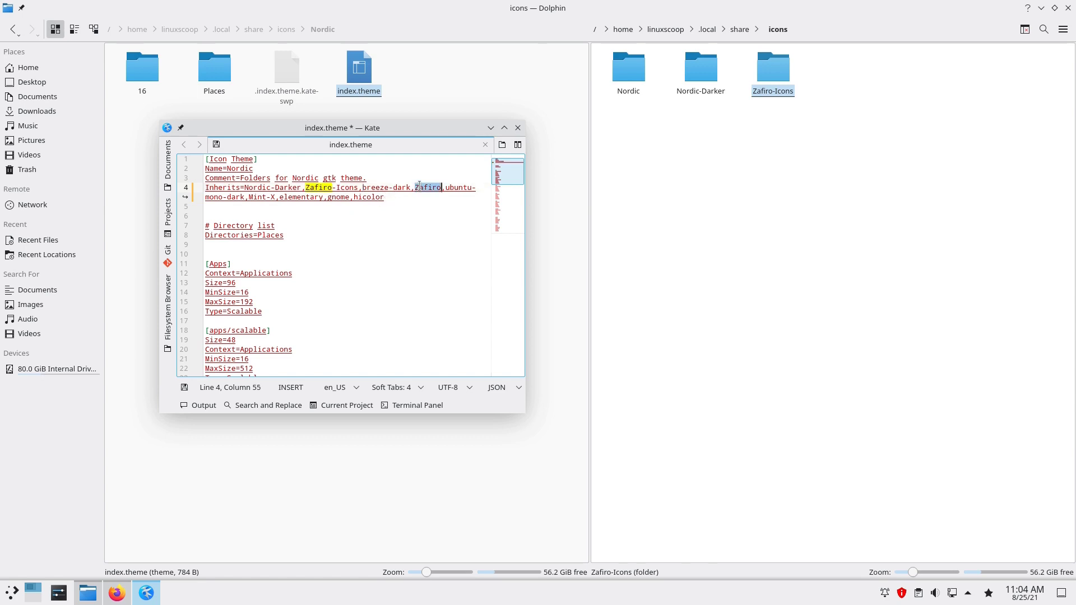
key("BackSpace")
key("BackSpace")
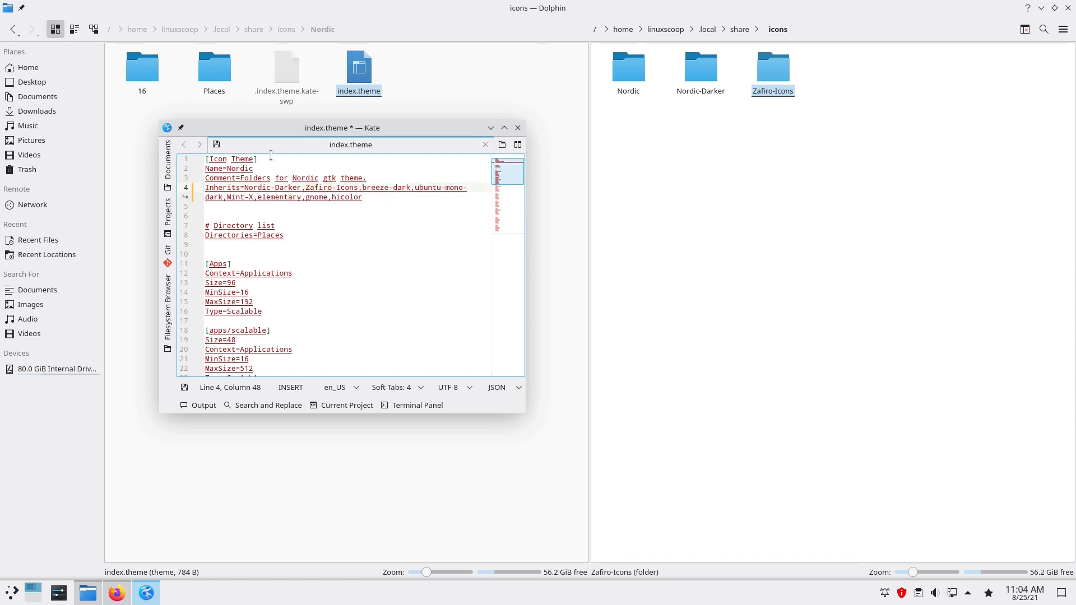
left_click(353, 199)
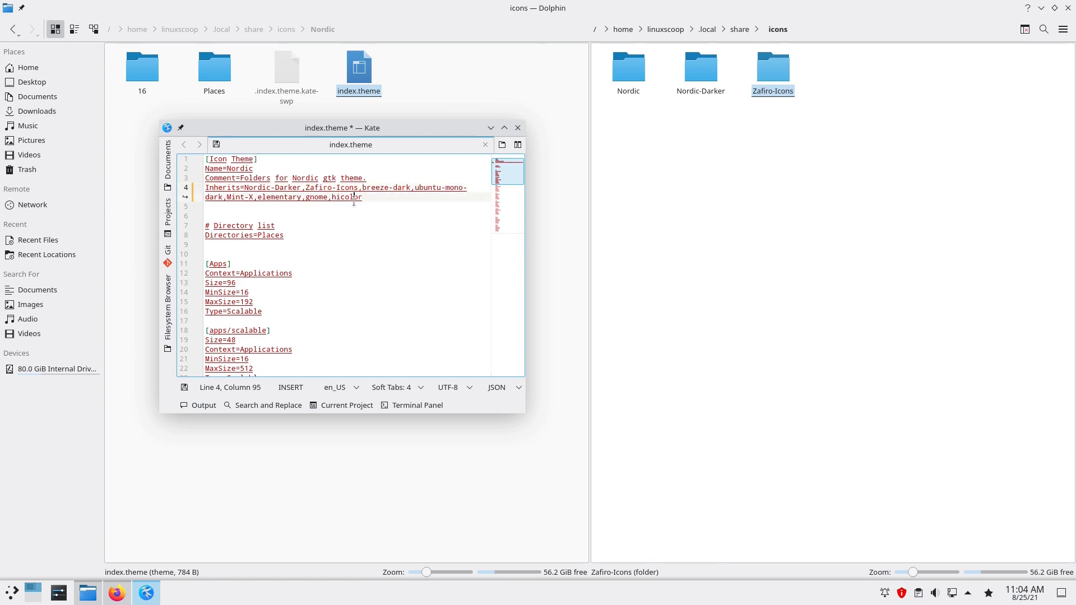
left_click(312, 264)
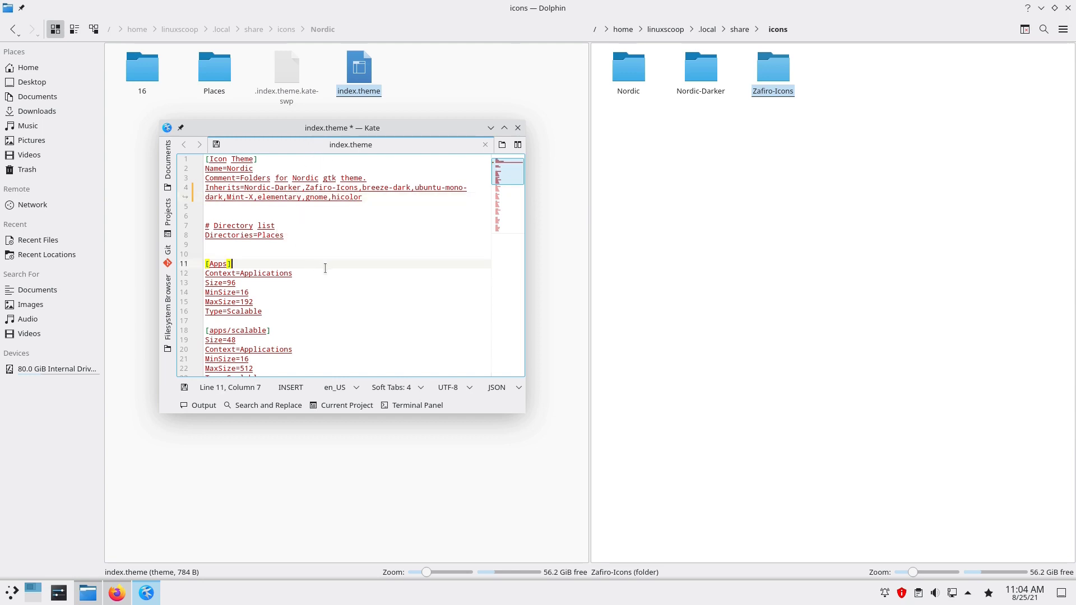
key("ctrl+s")
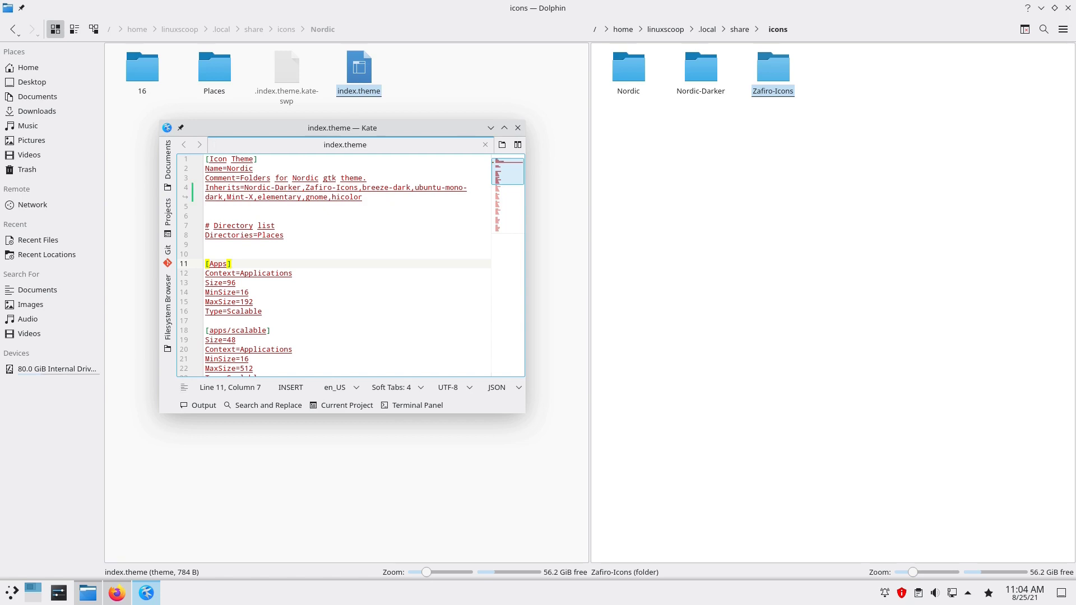
left_click(516, 129)
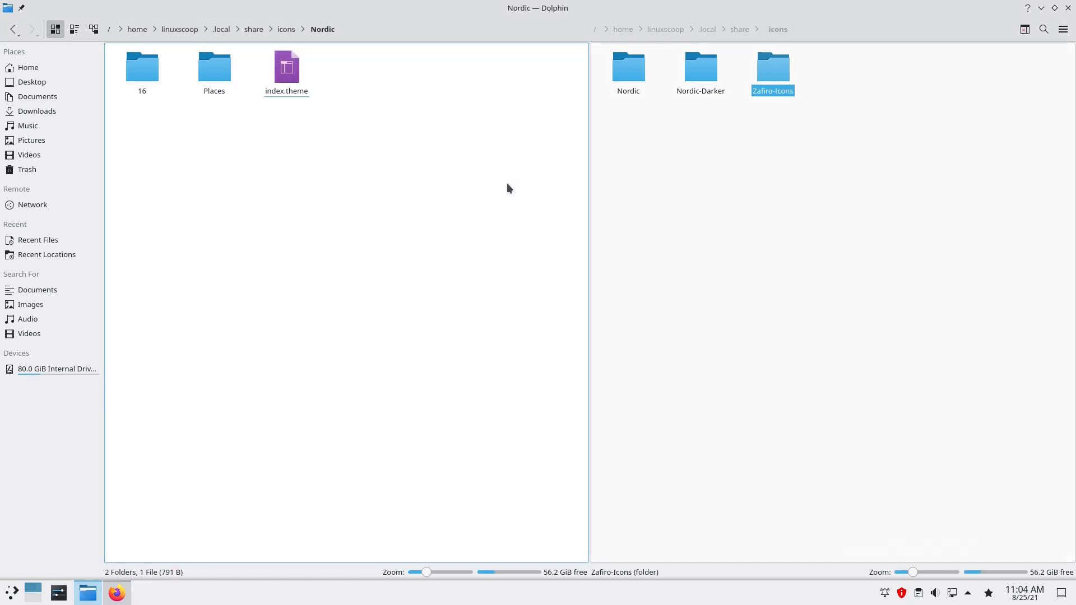
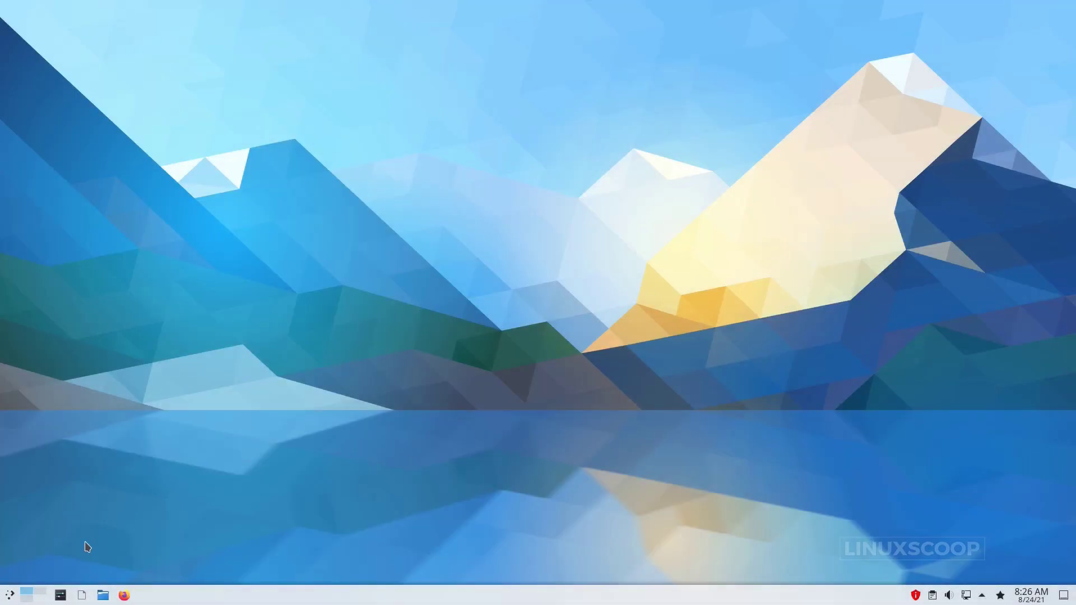
Open the Appearance section of System Settings and apply the Nordic global theme
left_click(60, 595)
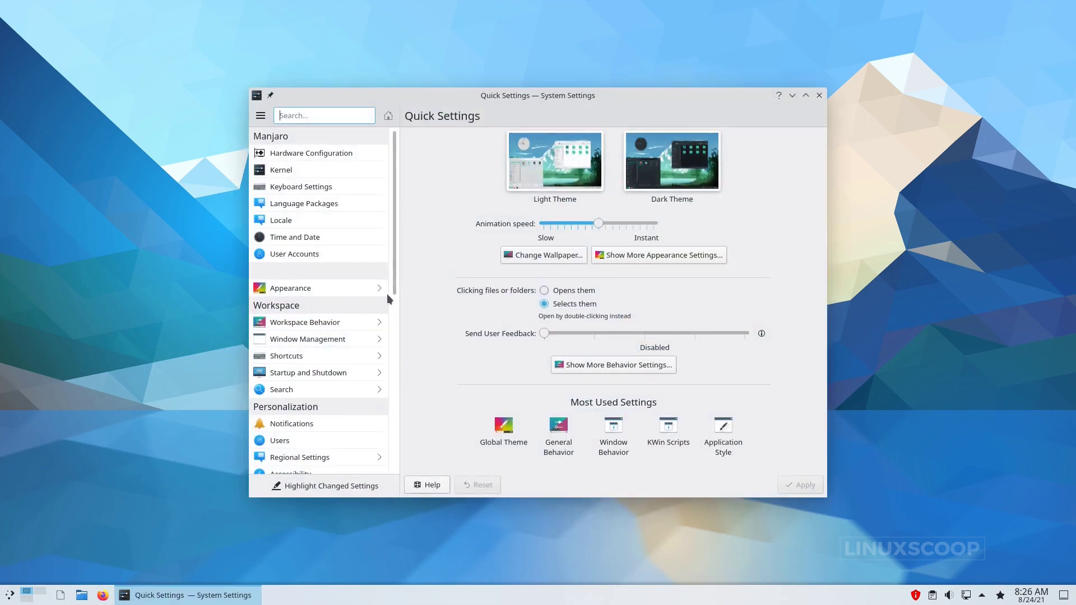
left_click(386, 289)
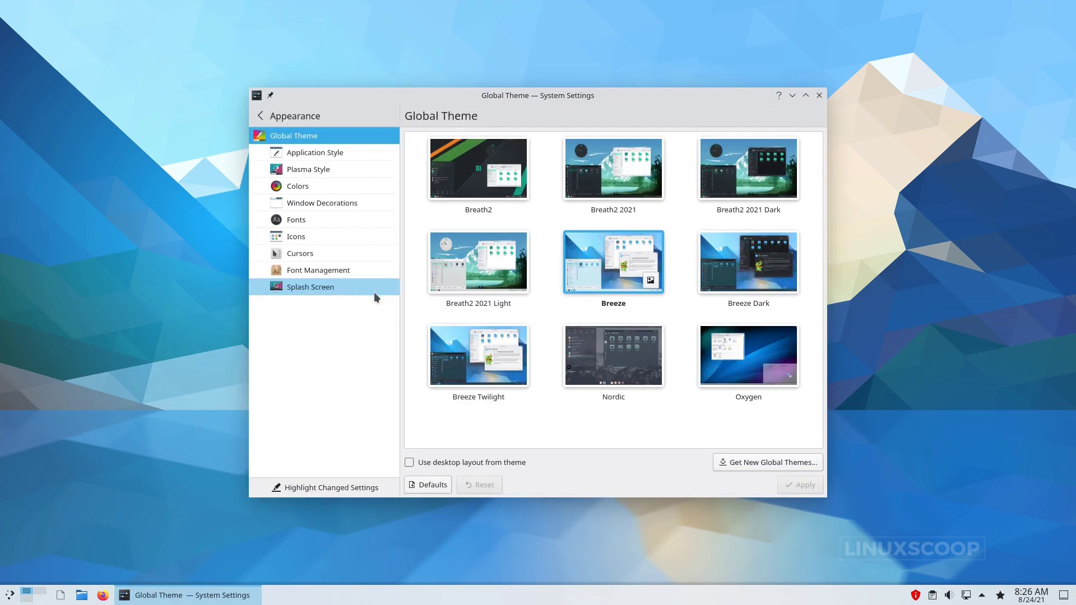
left_click(628, 356)
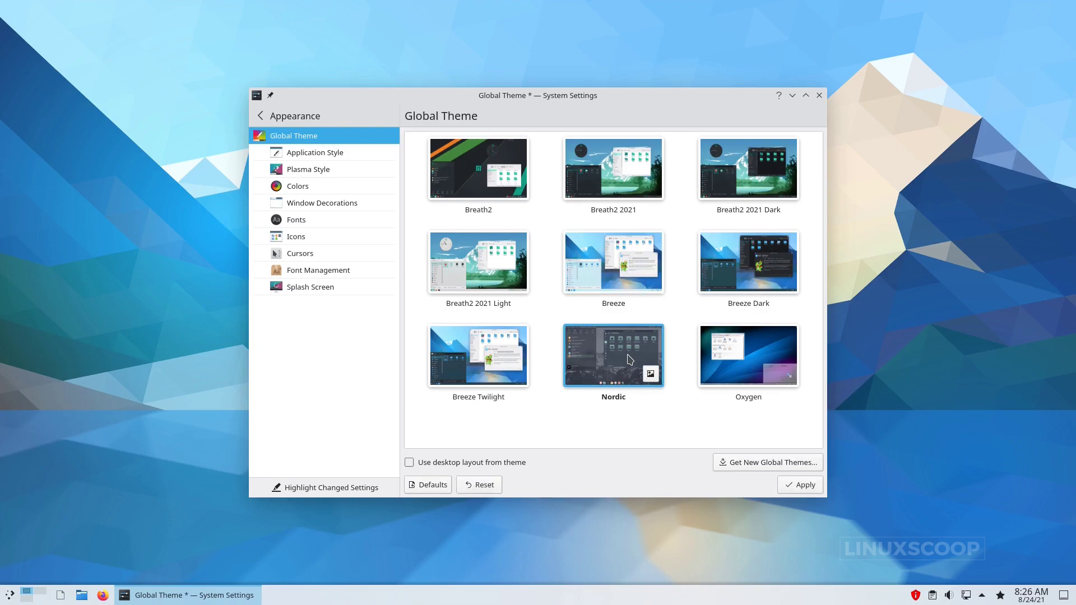
left_click(801, 482)
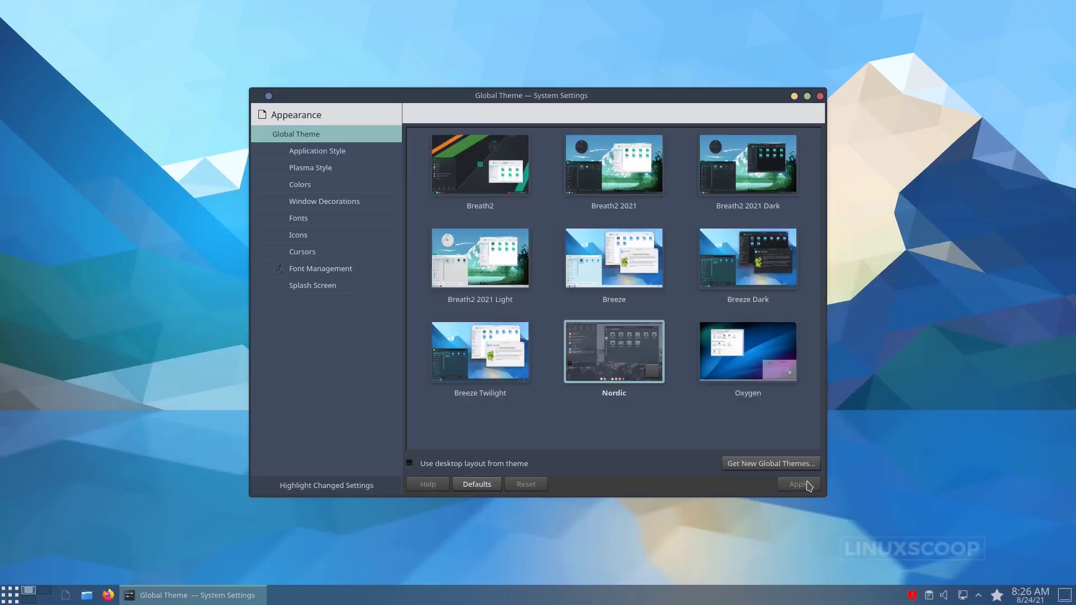
Apply kvantum-dark as the application style
left_click(322, 152)
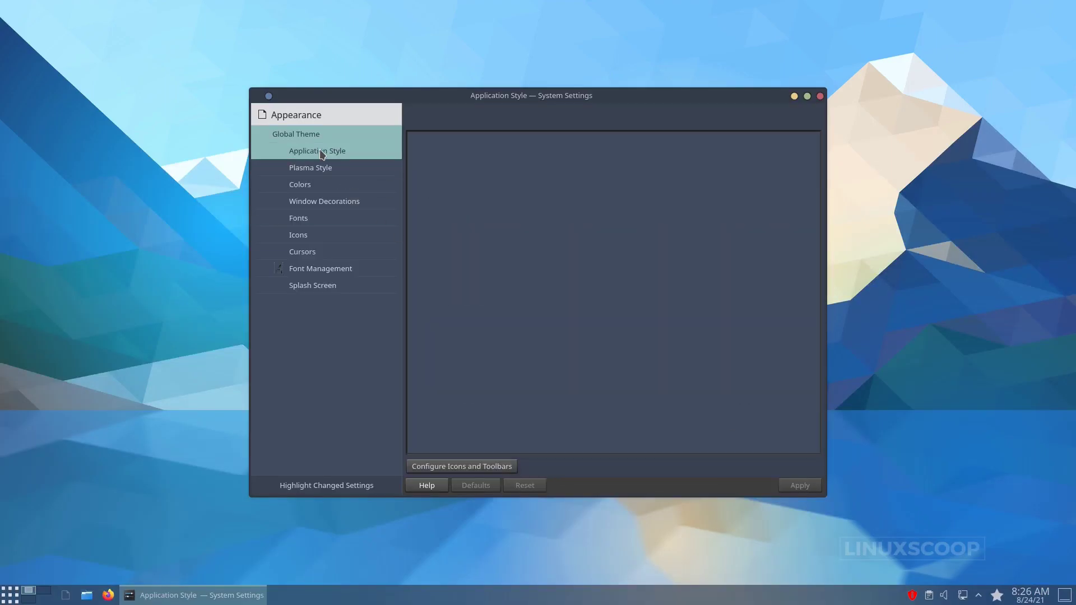
left_click(661, 346)
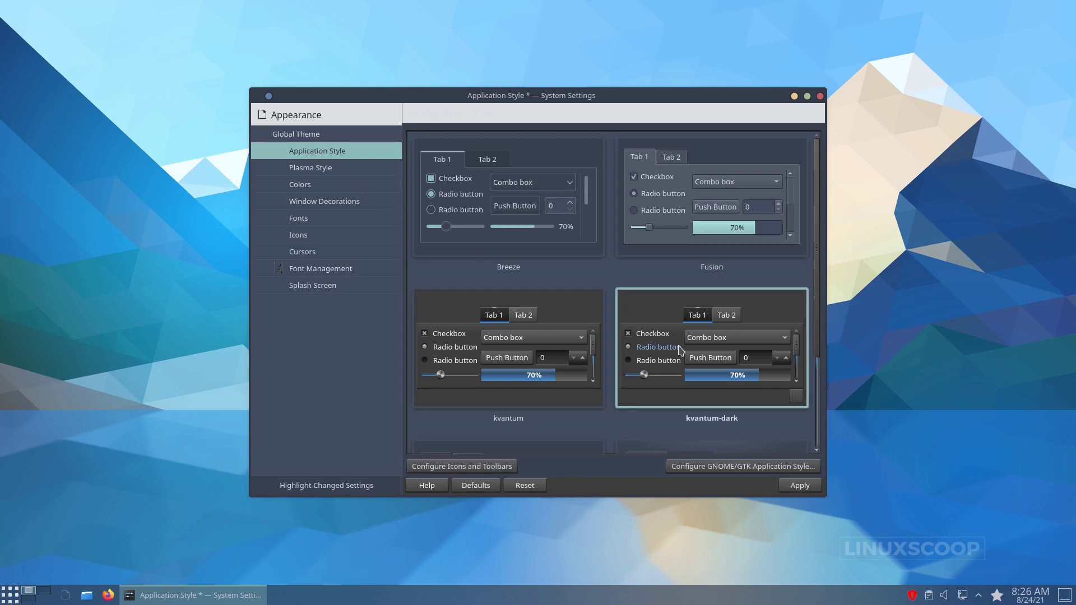
left_click(796, 486)
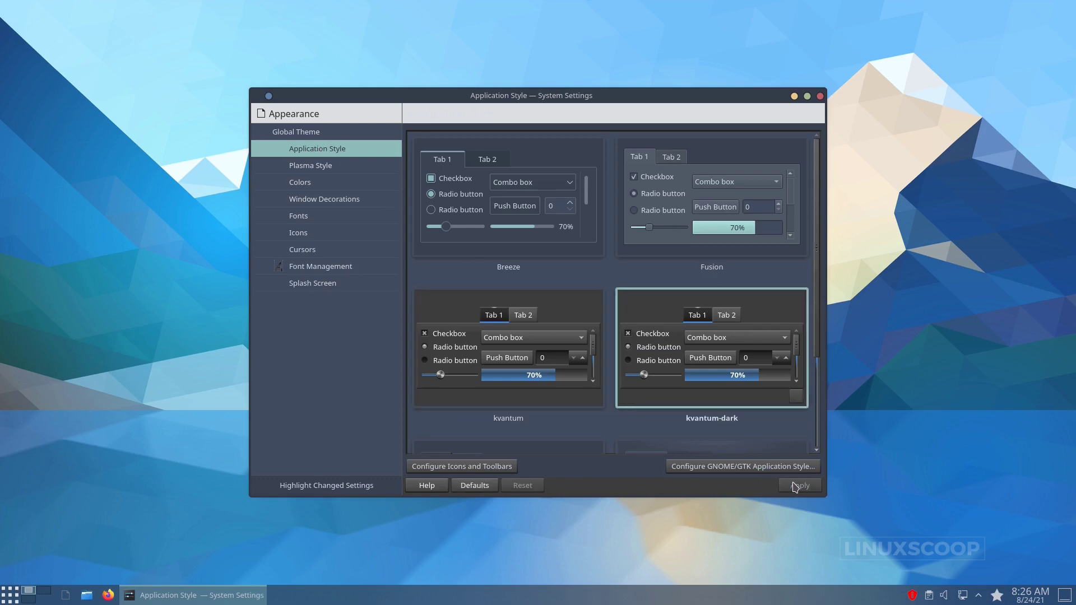
Open the GNOME/GTK application style settings and search the downloadable styles for "nordic"
left_click(784, 469)
left_click(649, 146)
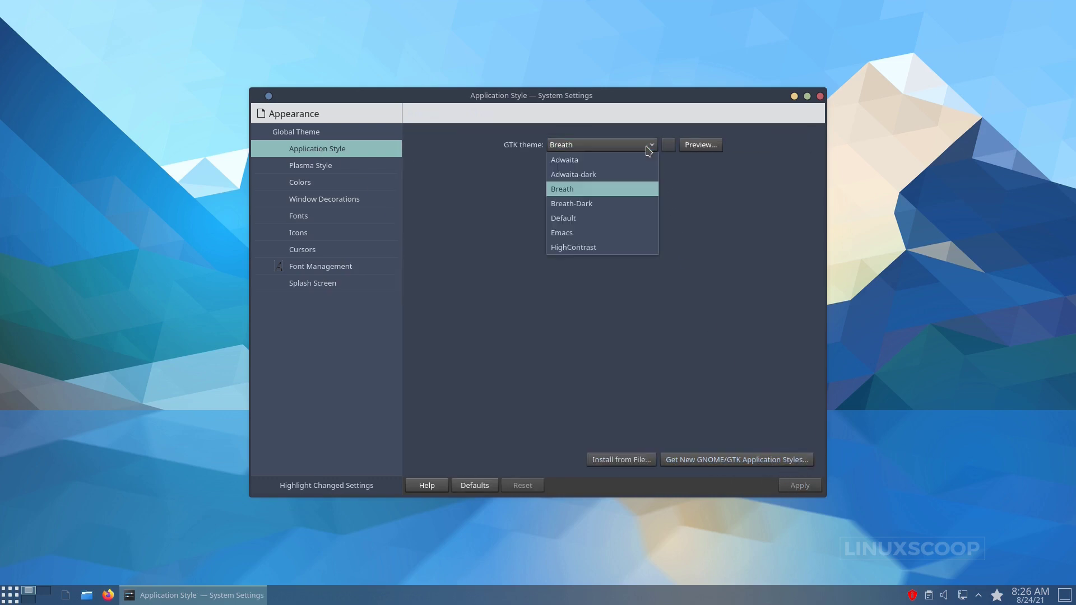
left_click(665, 174)
left_click(762, 460)
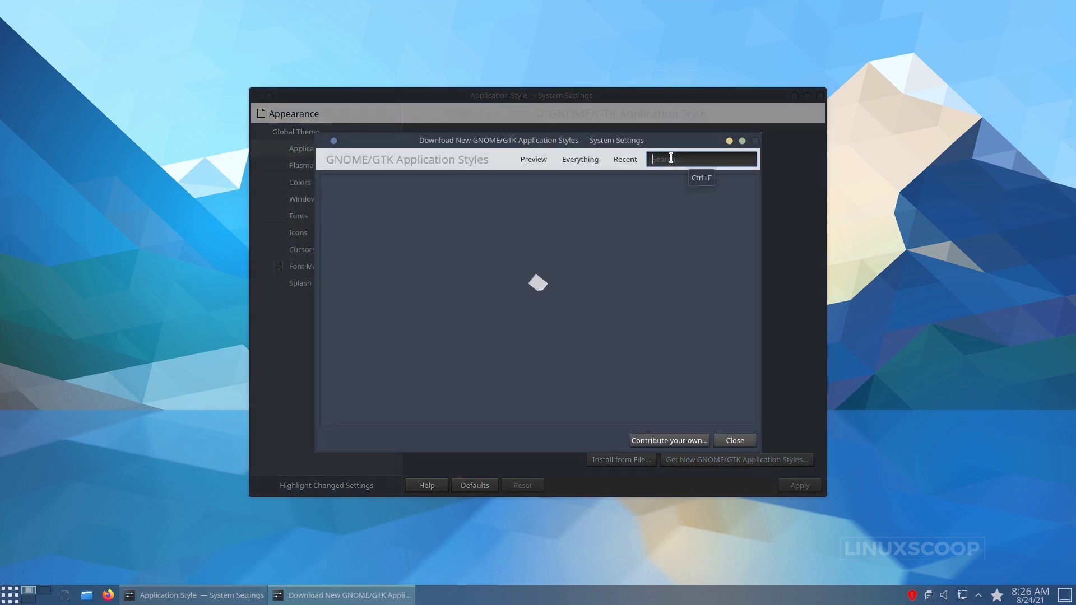
left_click(671, 158)
type("nordic")
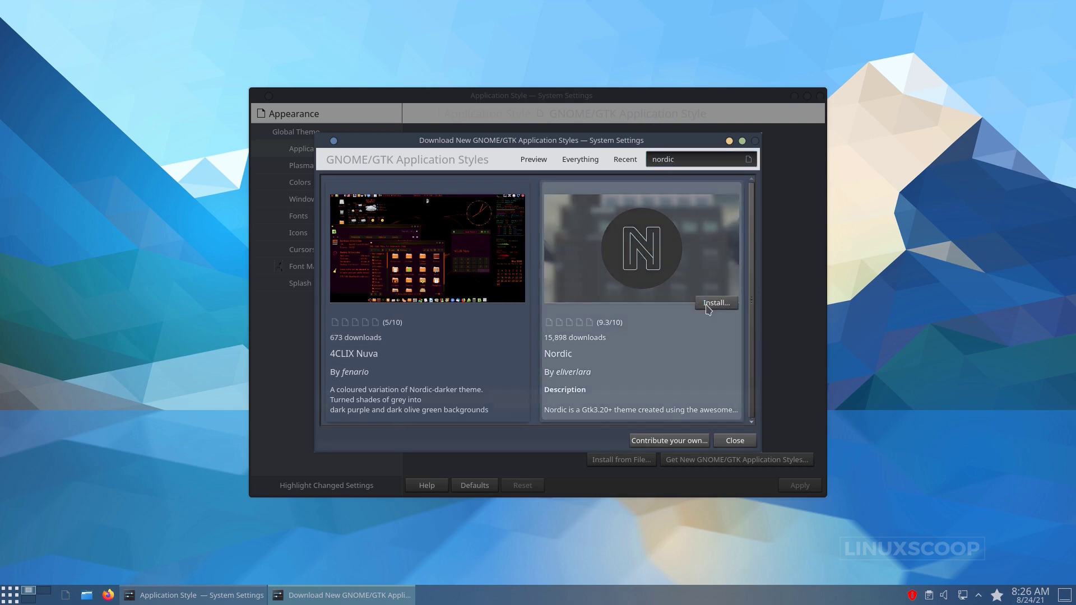
Install the Nordic-v40.tar.xz variant of the Nordic GTK theme and close the download window
left_click(708, 305)
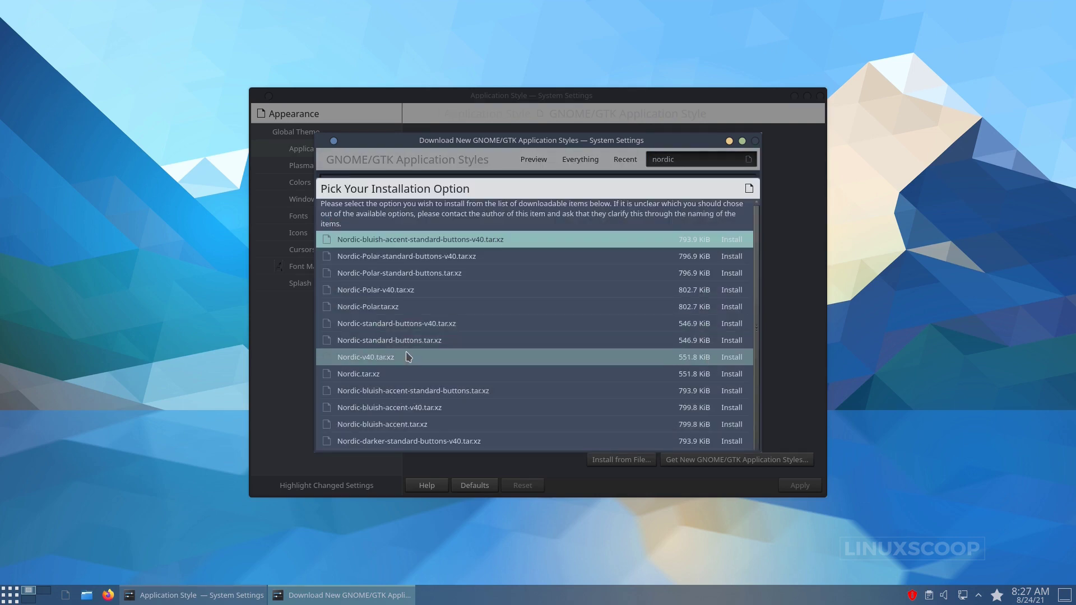
left_click(729, 357)
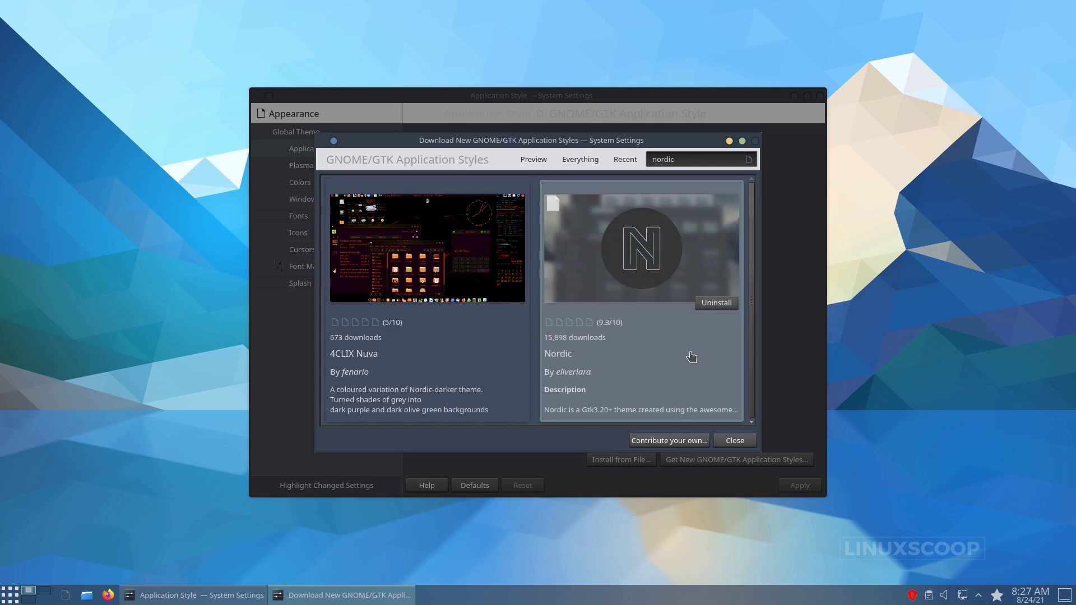
left_click(732, 441)
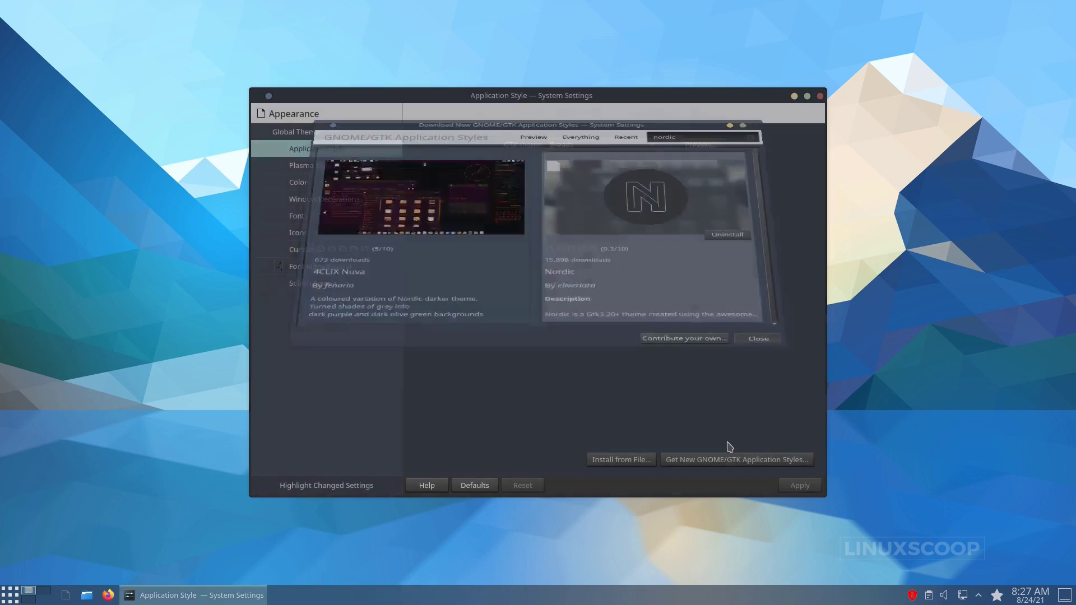
Check the available GTK themes, leave the page, and reopen the GNOME/GTK application style settings to refresh the theme list
left_click(603, 145)
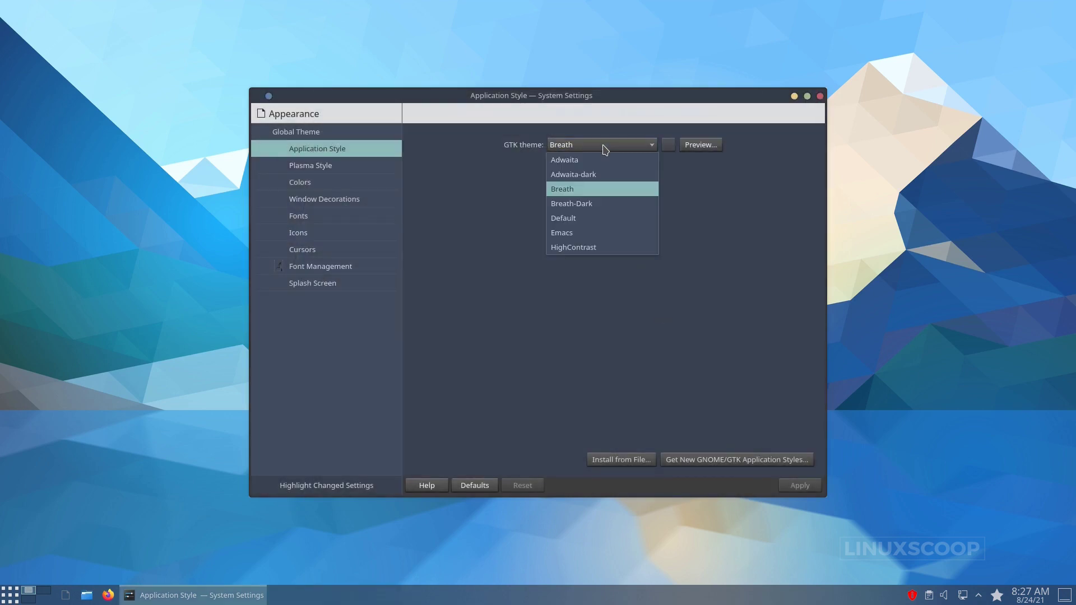
left_click(495, 195)
left_click(329, 165)
left_click(324, 151)
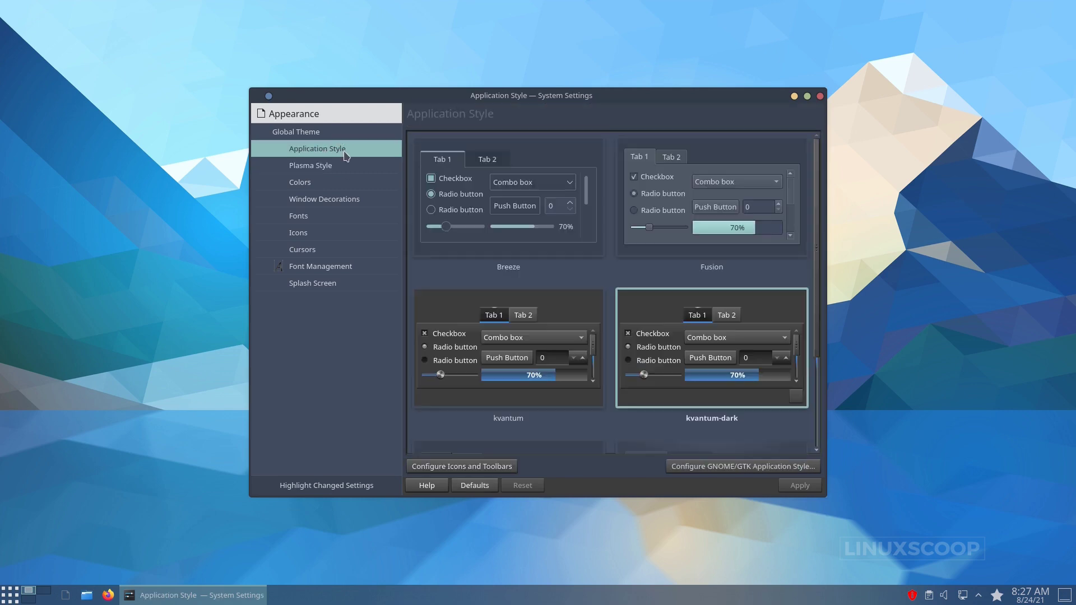
left_click(743, 466)
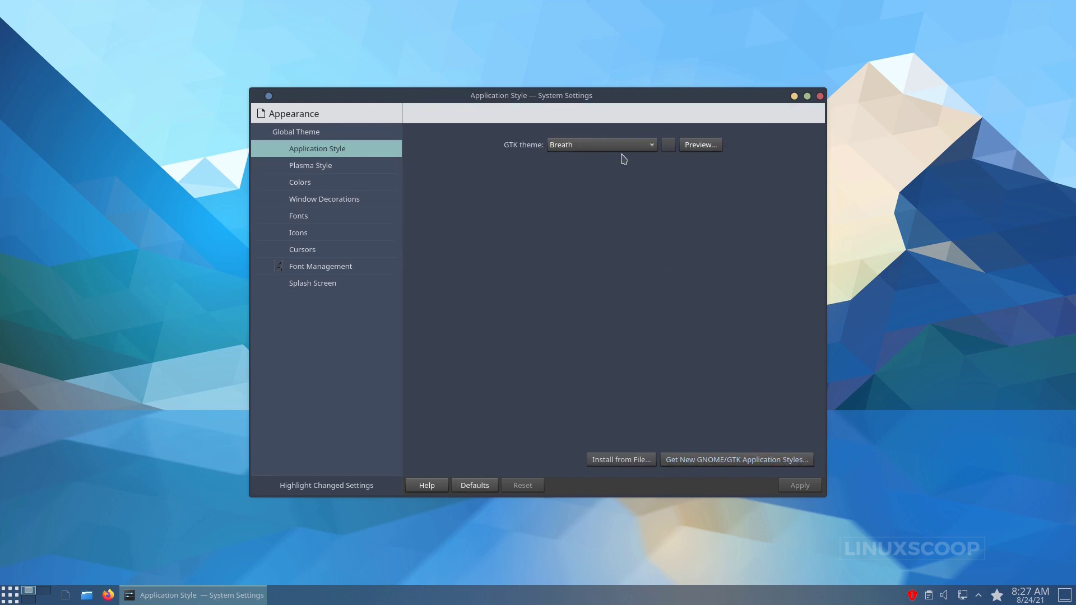
Apply Nordic-v40 as the GTK application theme and open the Plasma Style settings
left_click(620, 145)
left_click(583, 262)
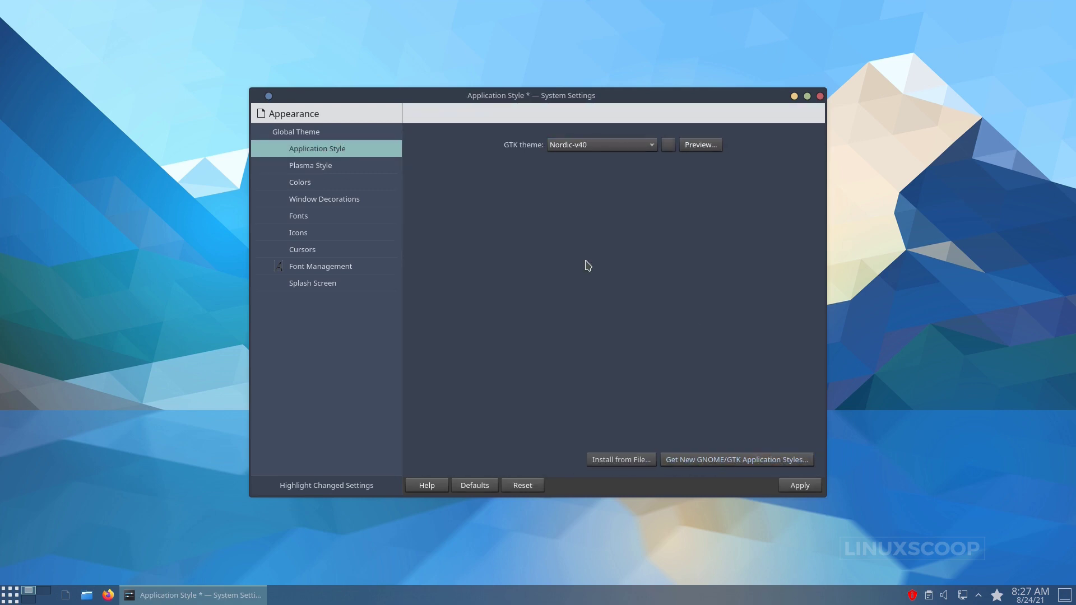
left_click(811, 485)
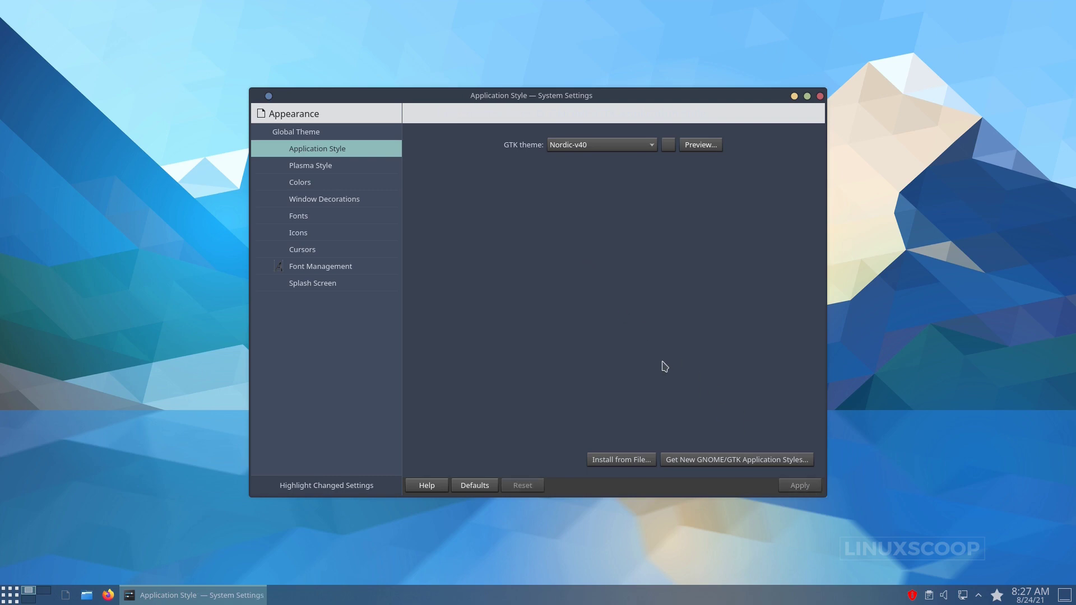
left_click(354, 166)
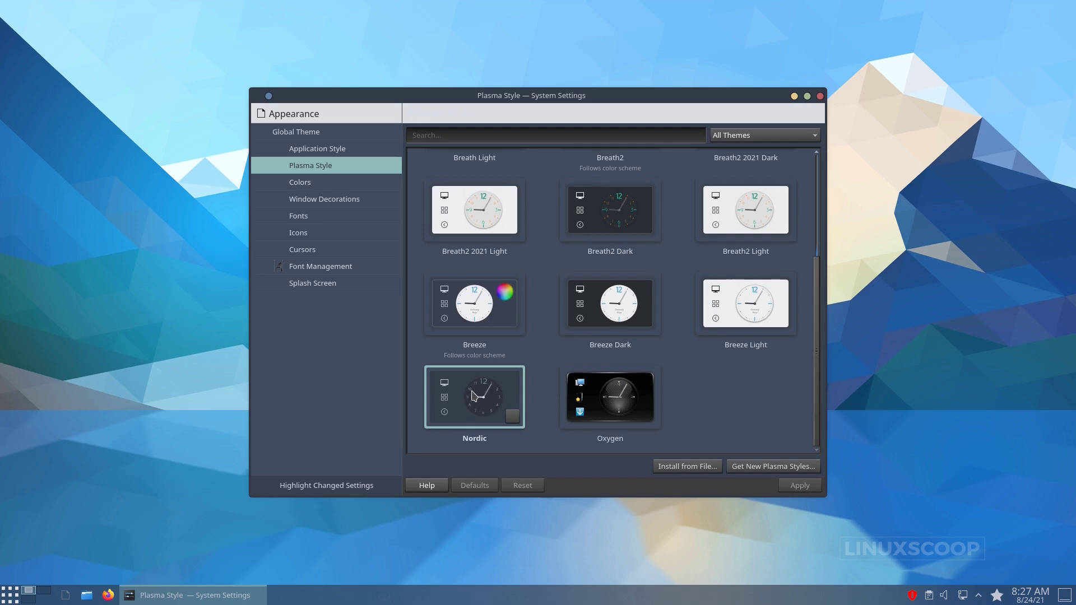
Apply the Nordic-Darker color scheme briefly and reapply the Nordic color scheme
left_click(331, 184)
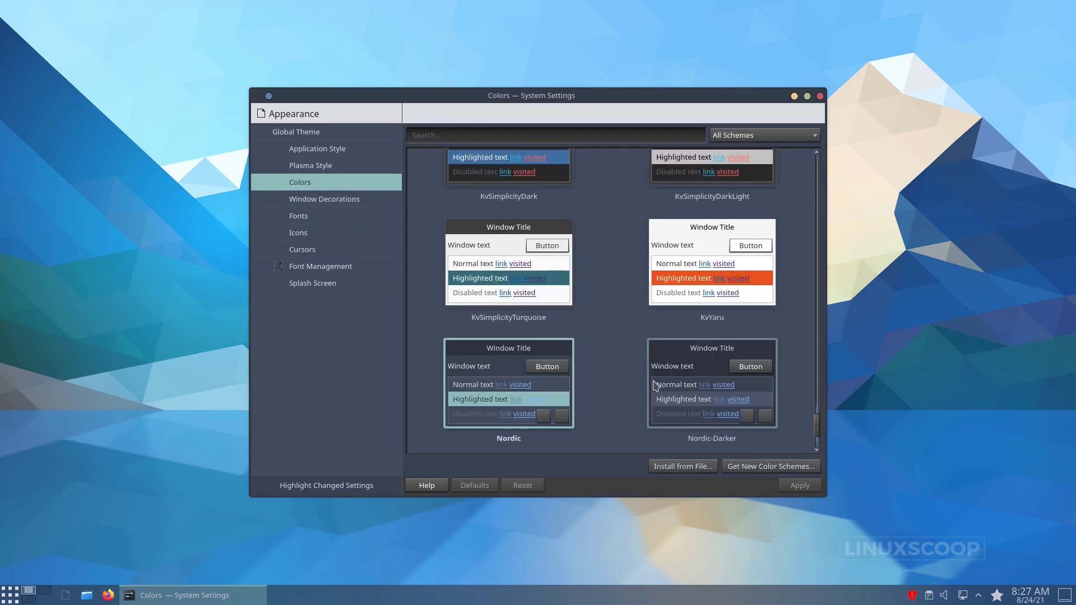
left_click(656, 386)
left_click(804, 488)
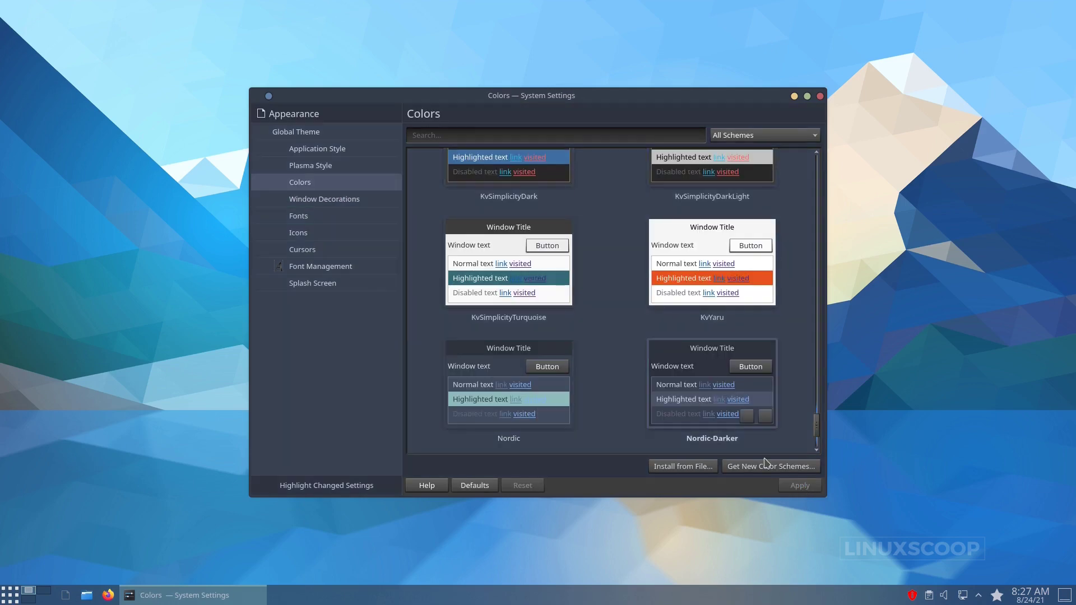
left_click(495, 359)
left_click(800, 485)
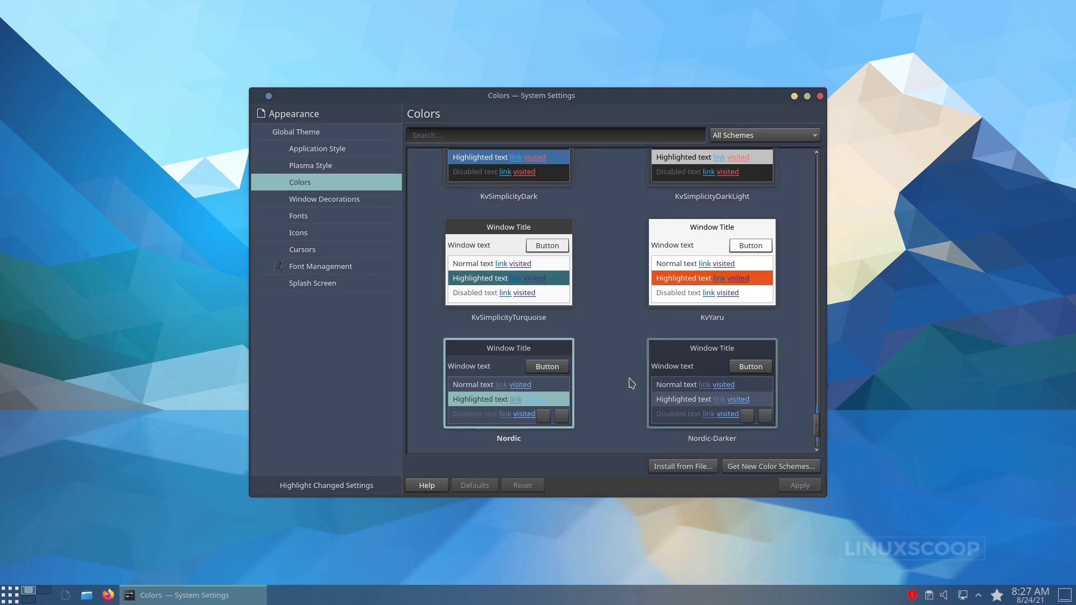
Check the window decoration themes and change the family of all interface fonts at once to Roboto
left_click(336, 201)
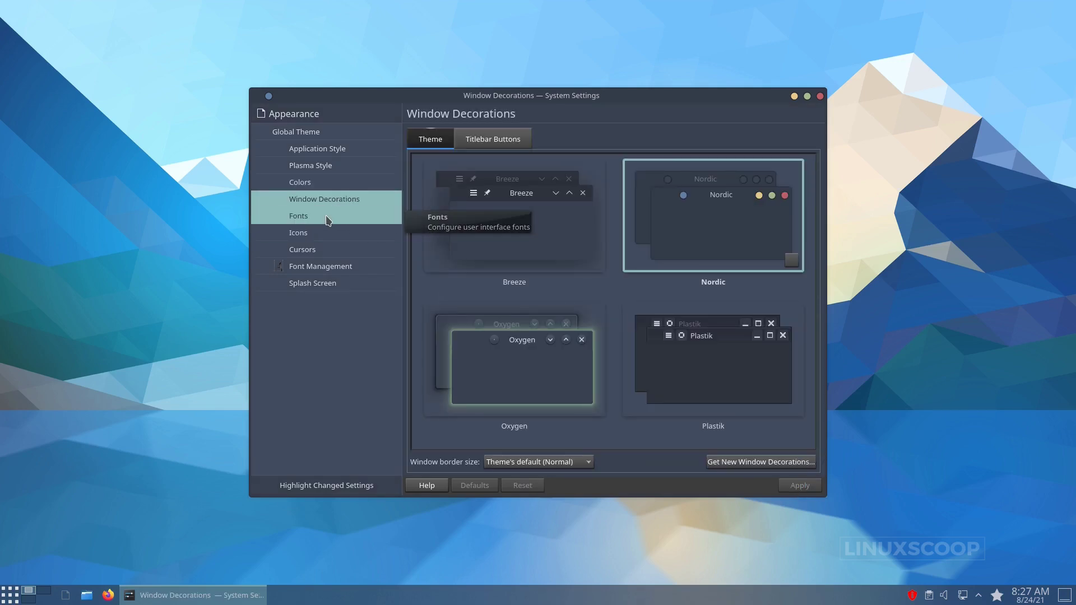
left_click(328, 218)
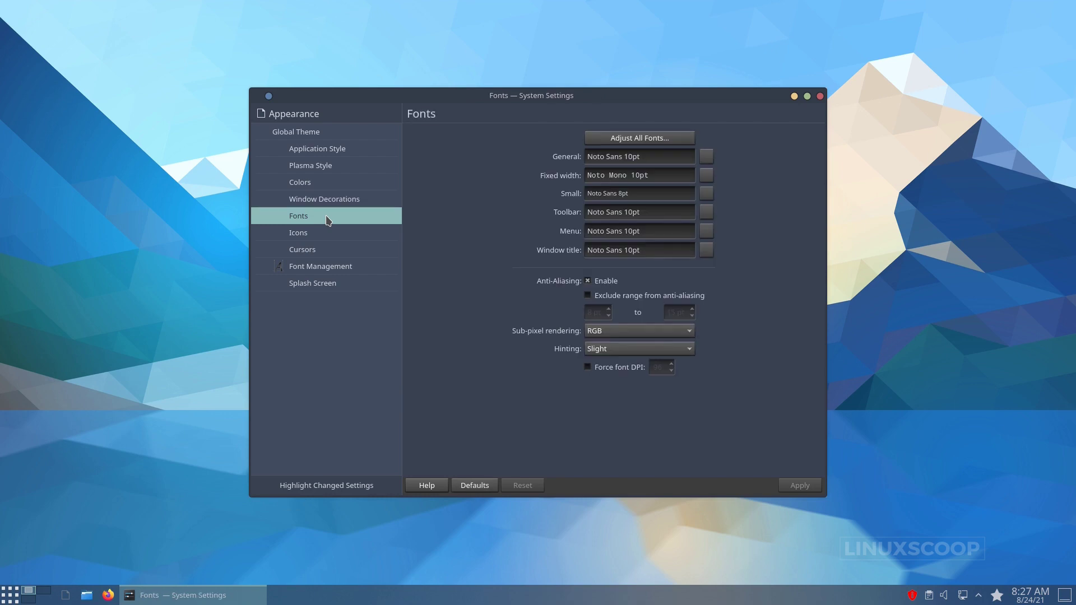
left_click(648, 140)
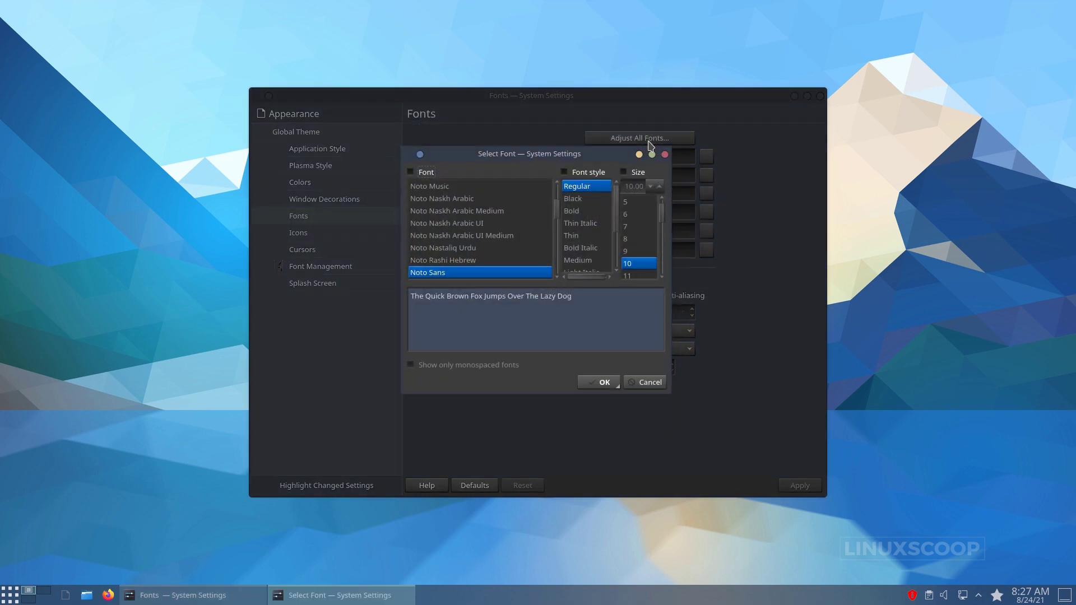
left_click(418, 172)
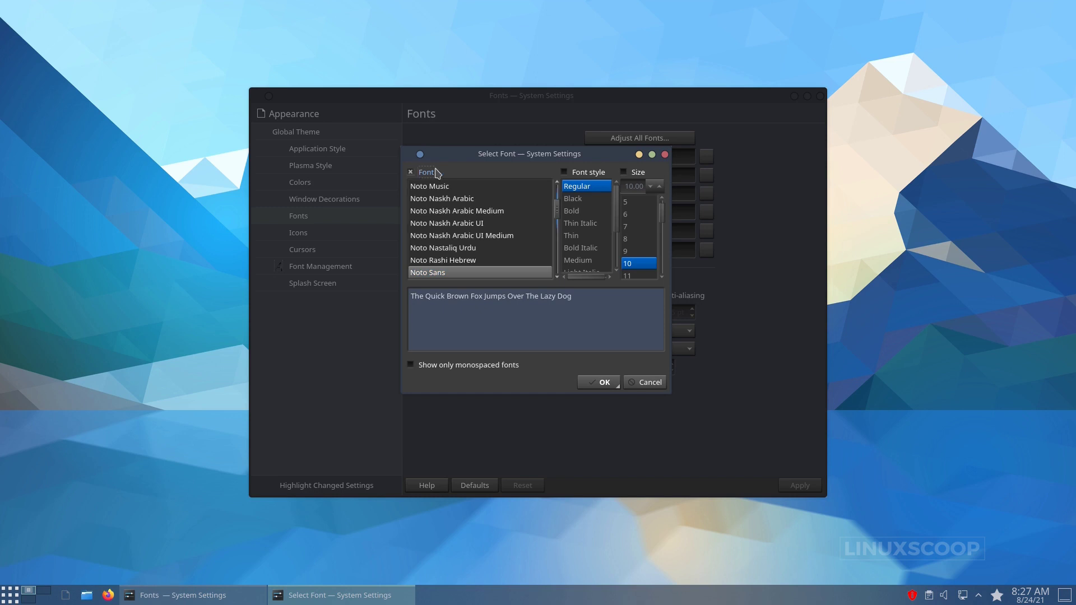
scroll(468, 250, "down", 5)
scroll(468, 249, "down", 5)
left_click(468, 248)
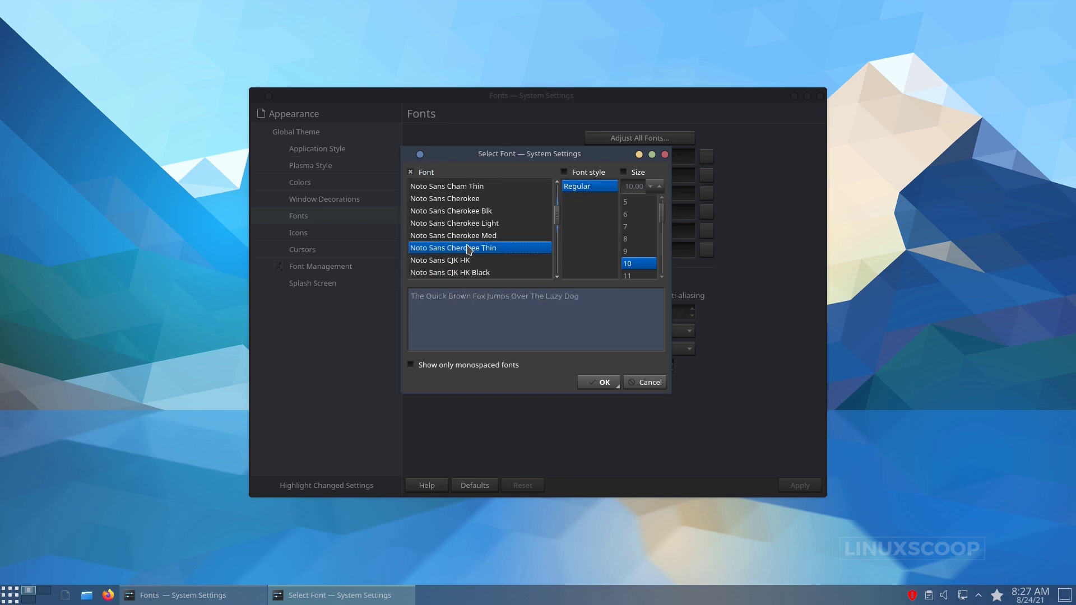
key("r")
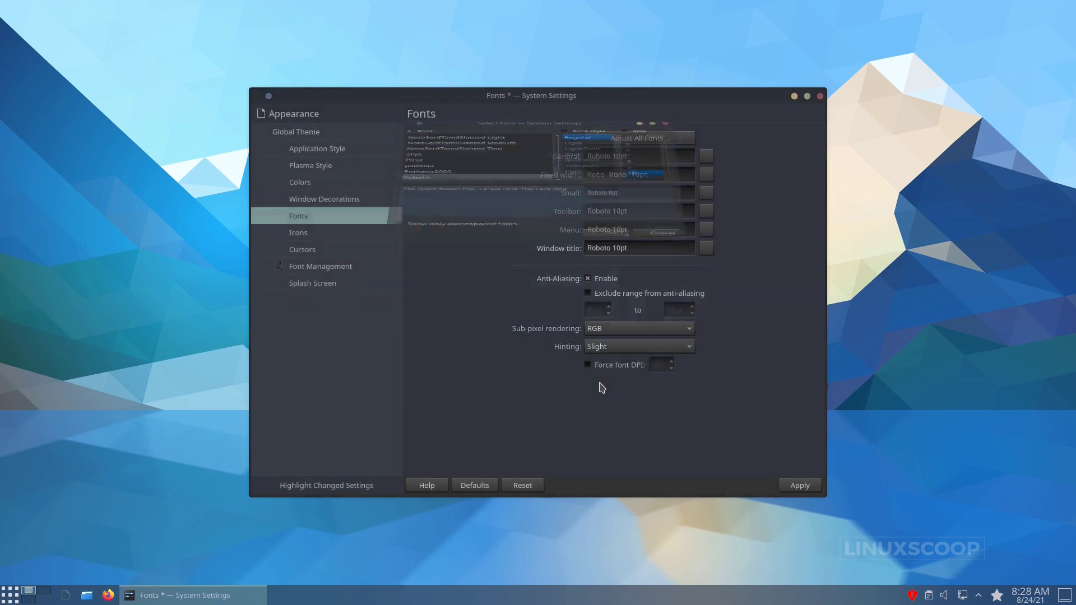
left_click(599, 383)
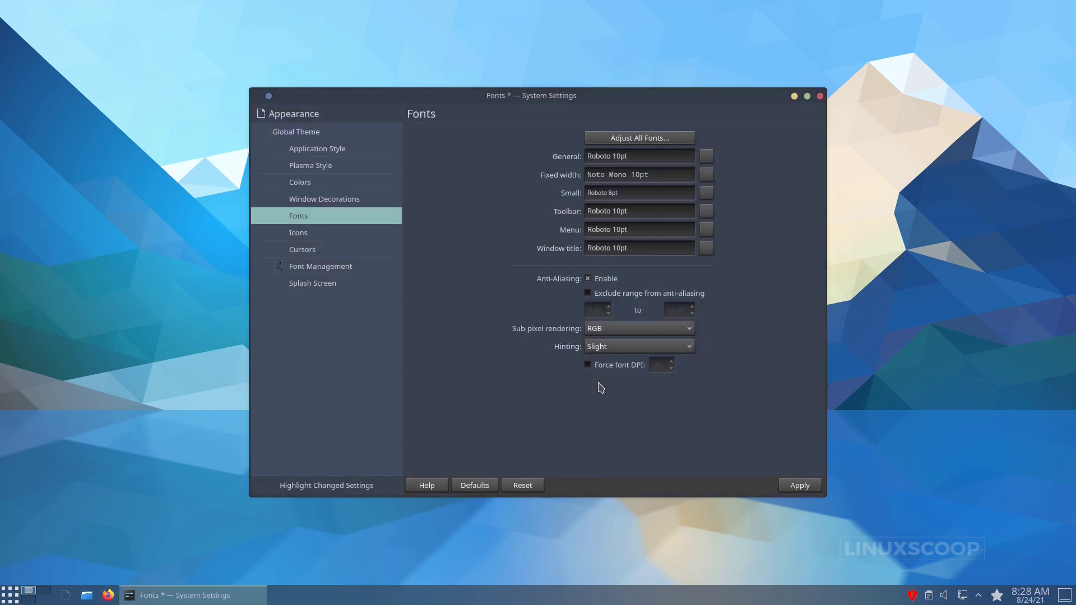
Set the fixed width font to Iosevka Term and apply the font settings
left_click(706, 174)
left_click(498, 224)
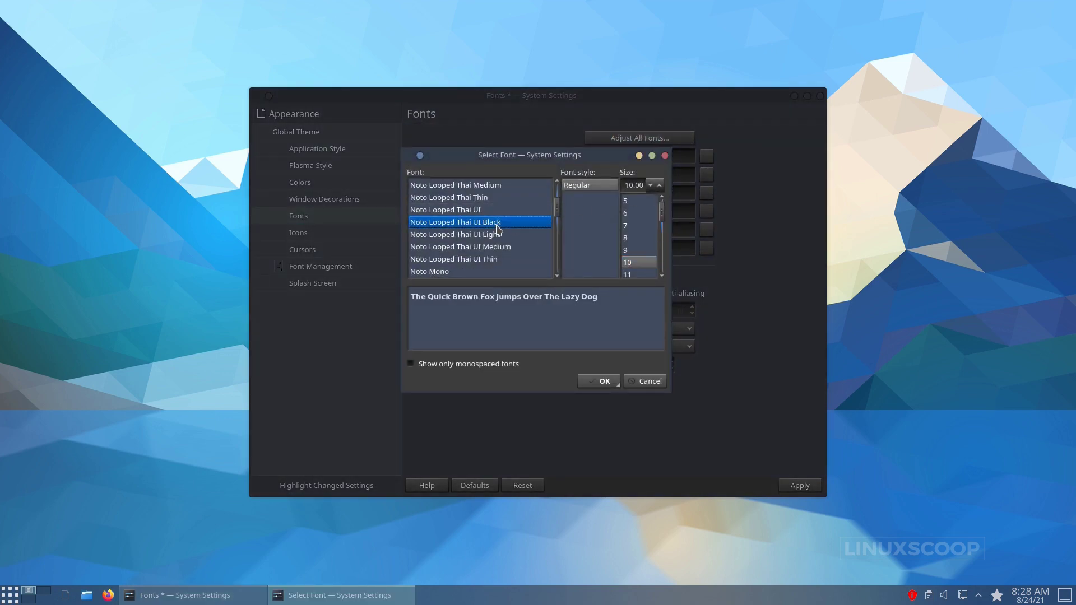
type("io")
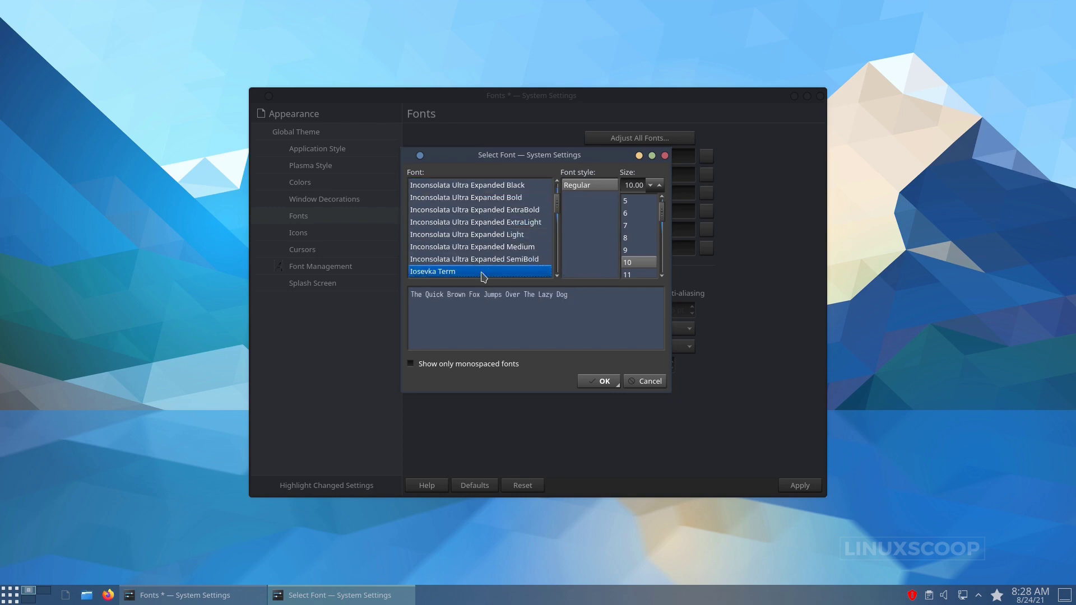
left_click(602, 376)
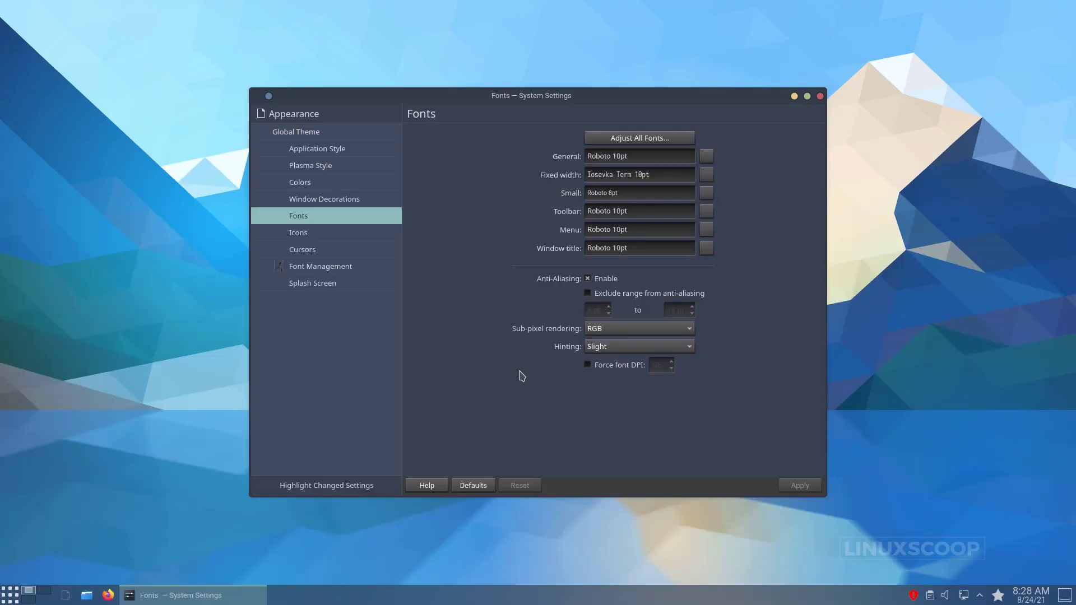
Apply the Nordic icon theme
left_click(347, 233)
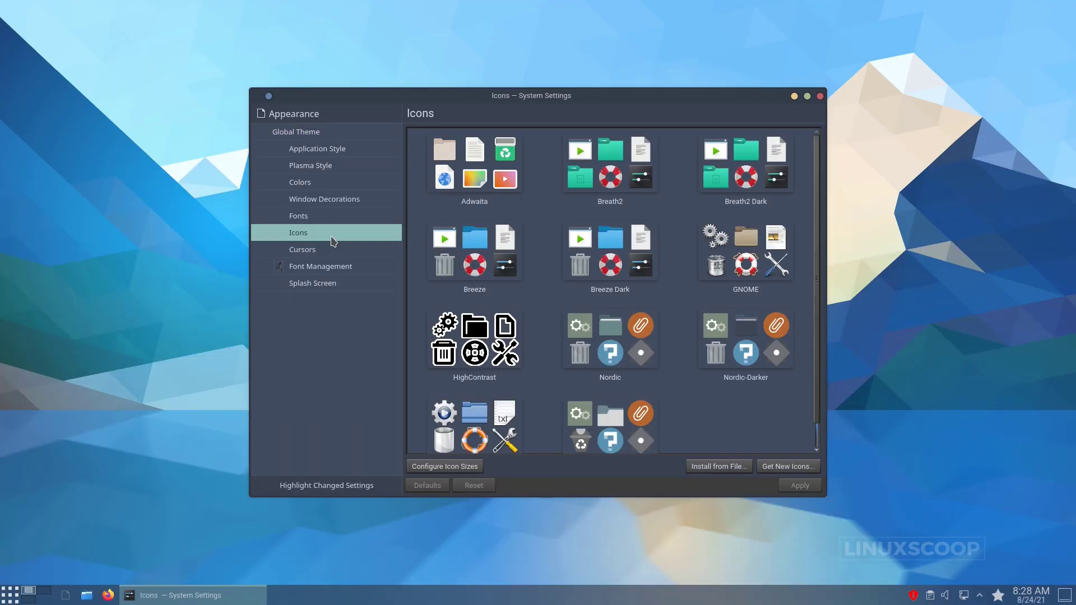
left_click(611, 339)
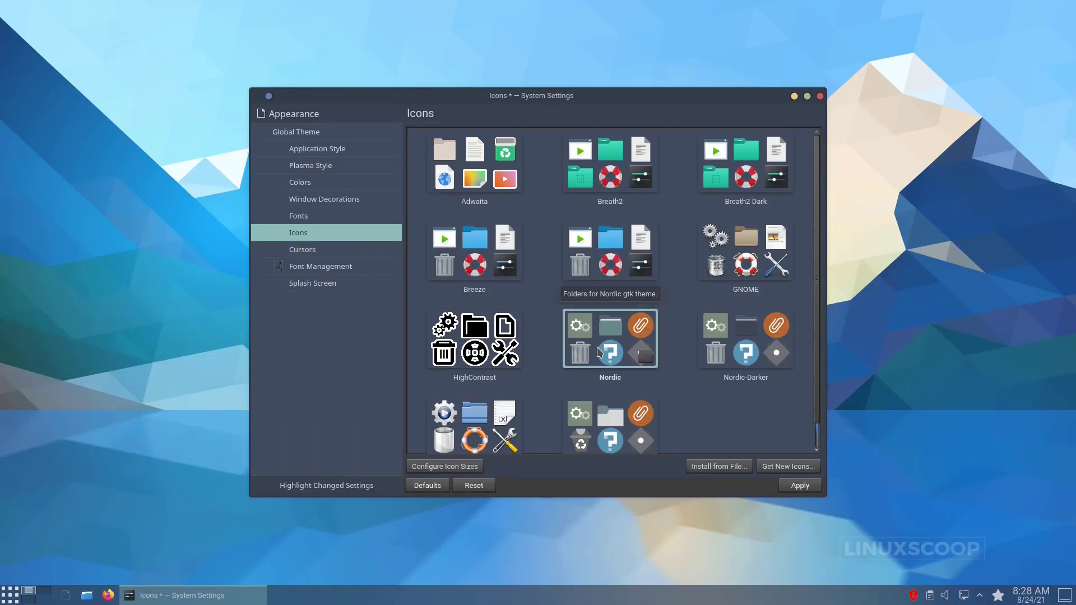
left_click(807, 486)
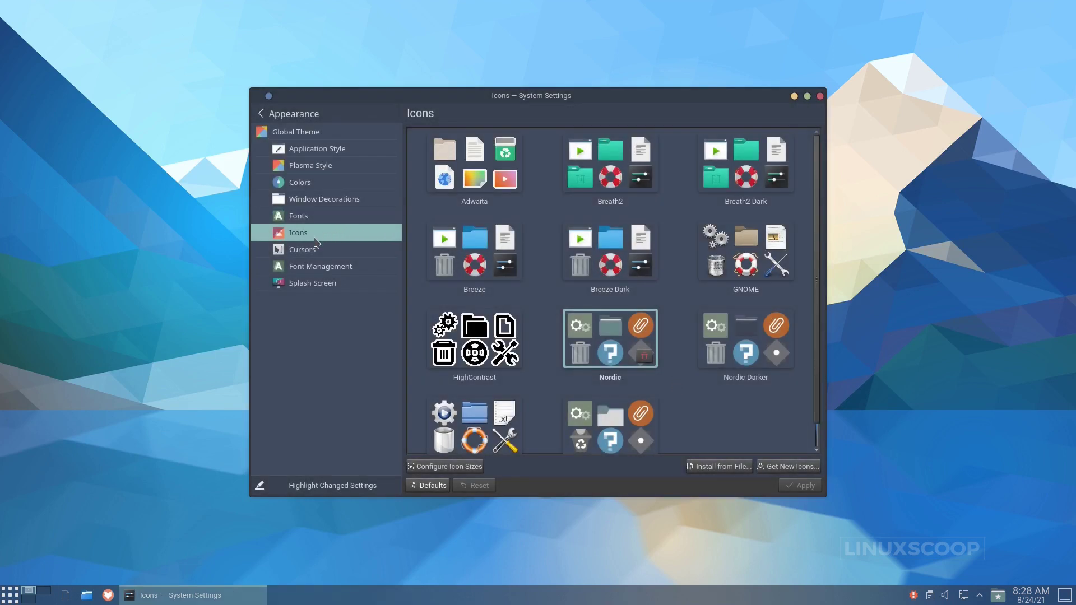
Apply the Breeze Light cursor theme and look at the Font Management and Splash Screen settings
left_click(314, 247)
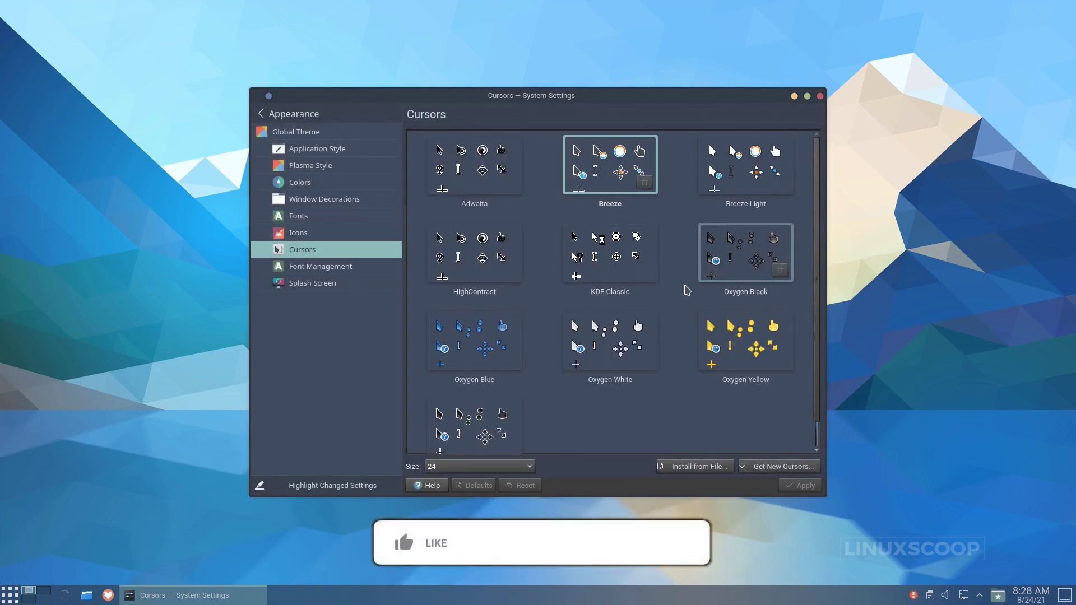
left_click(745, 165)
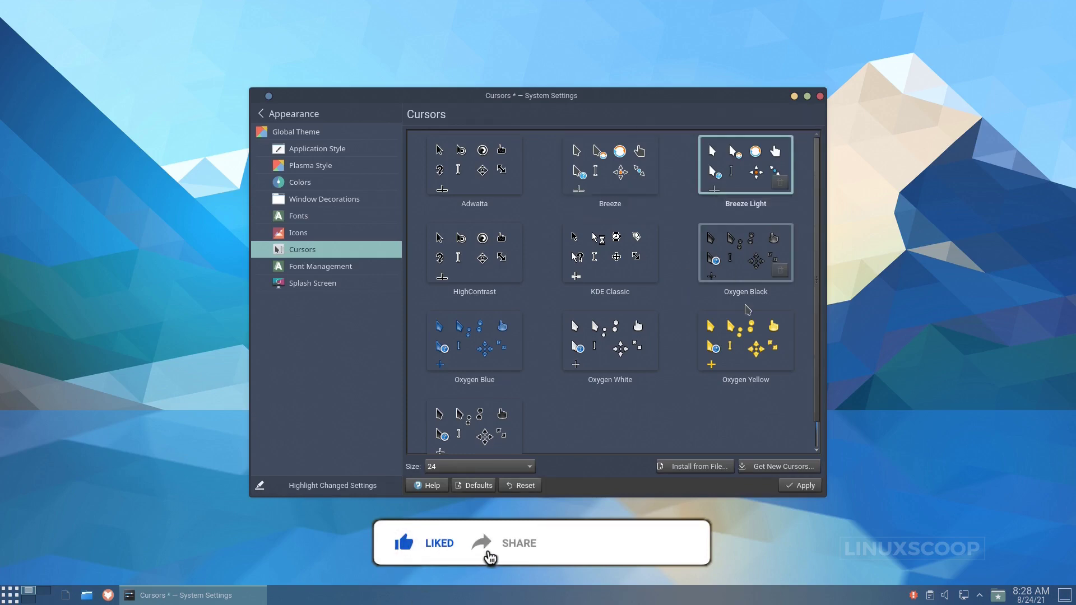
left_click(800, 485)
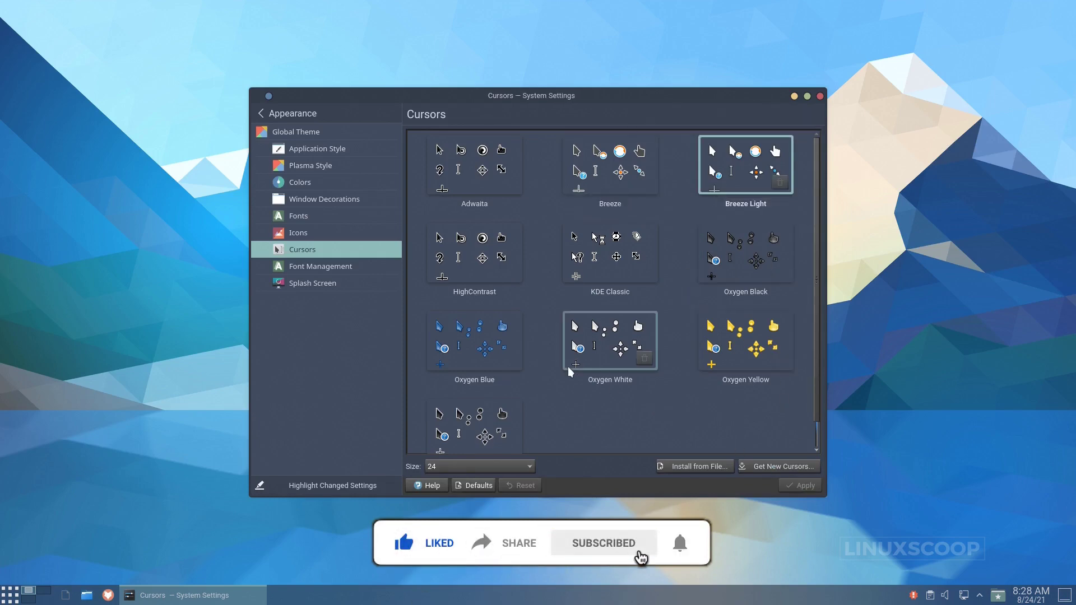
left_click(318, 266)
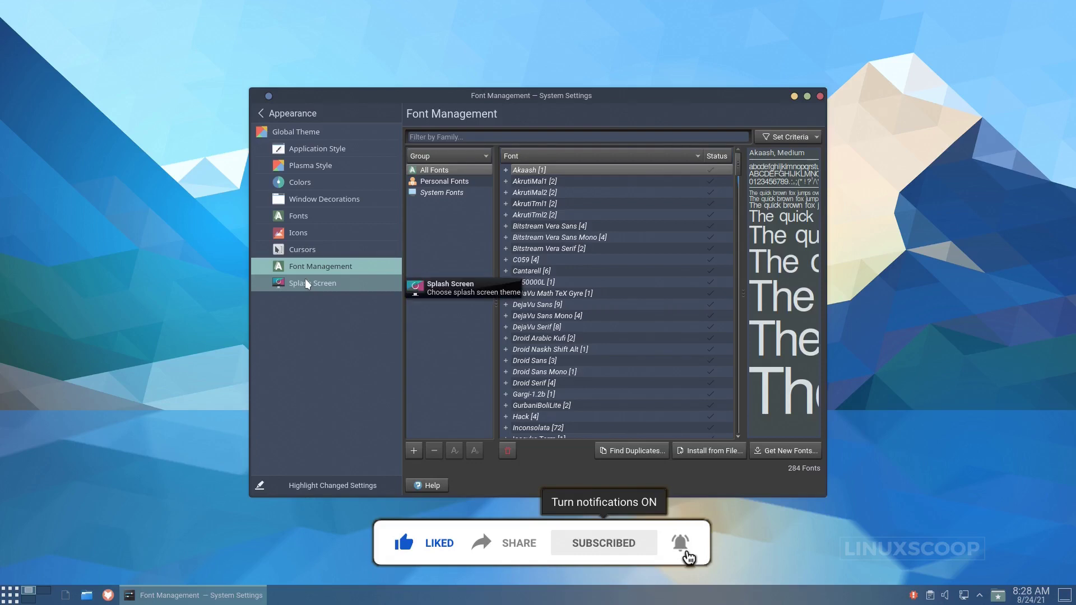
left_click(306, 280)
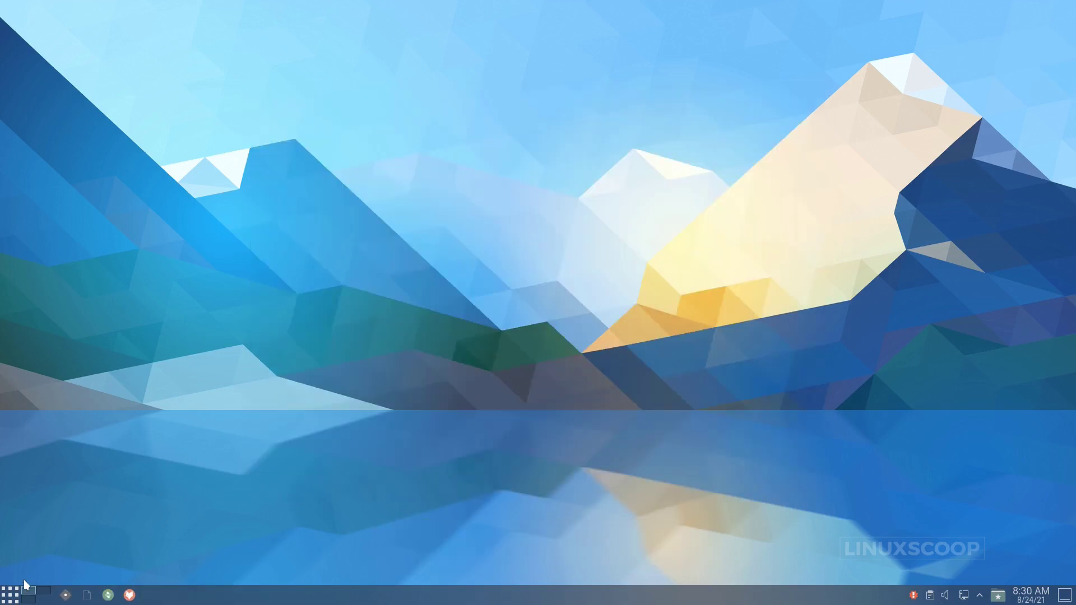
Launch Kvantum Manager, make Nordic the active Kvantum theme, and quit the manager
left_click(14, 595)
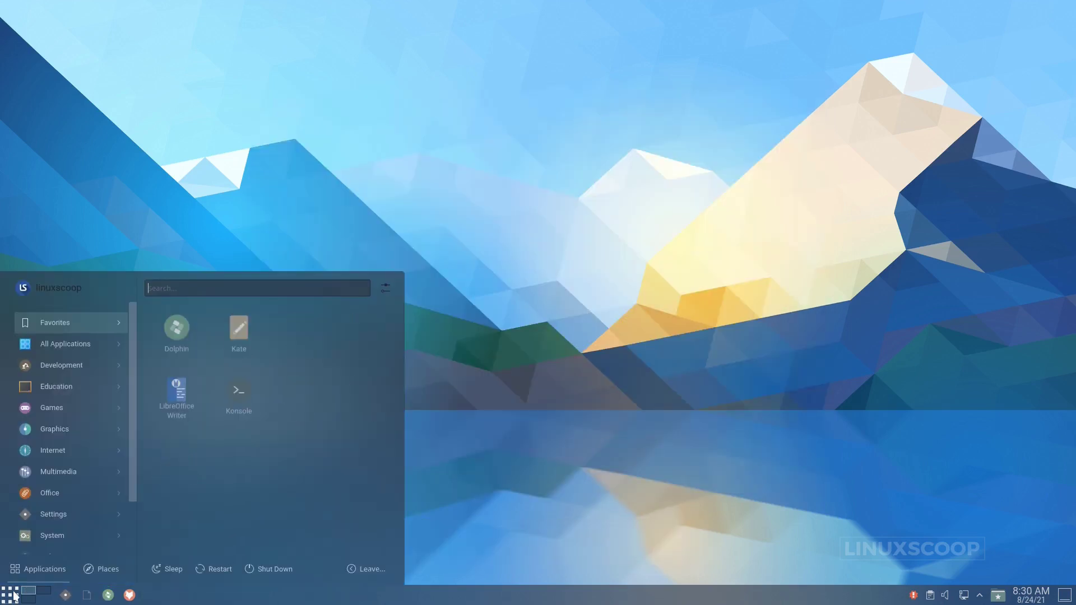
type("kva")
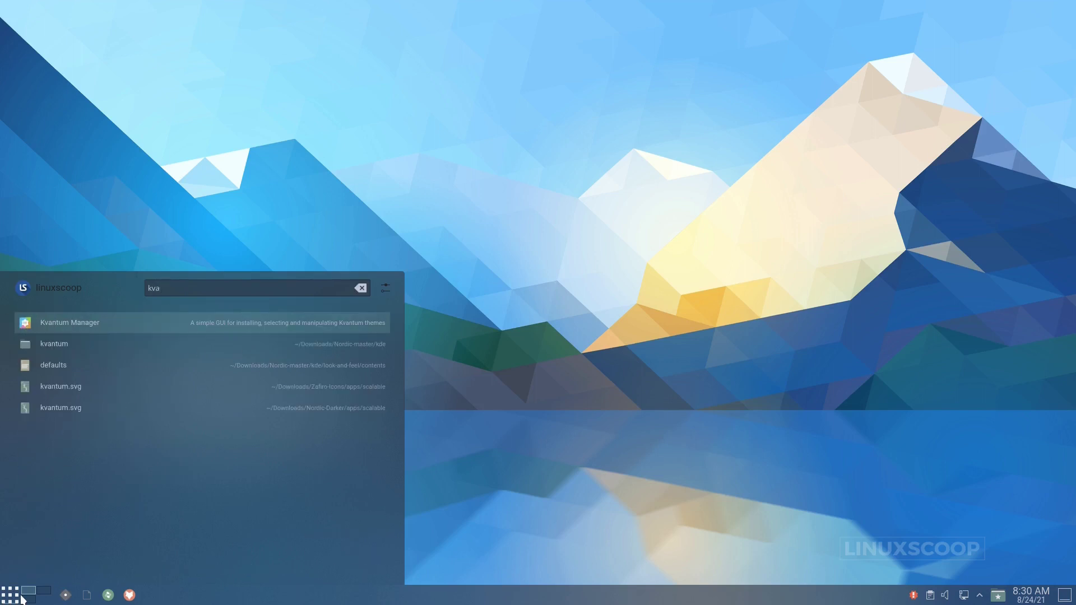
left_click(182, 324)
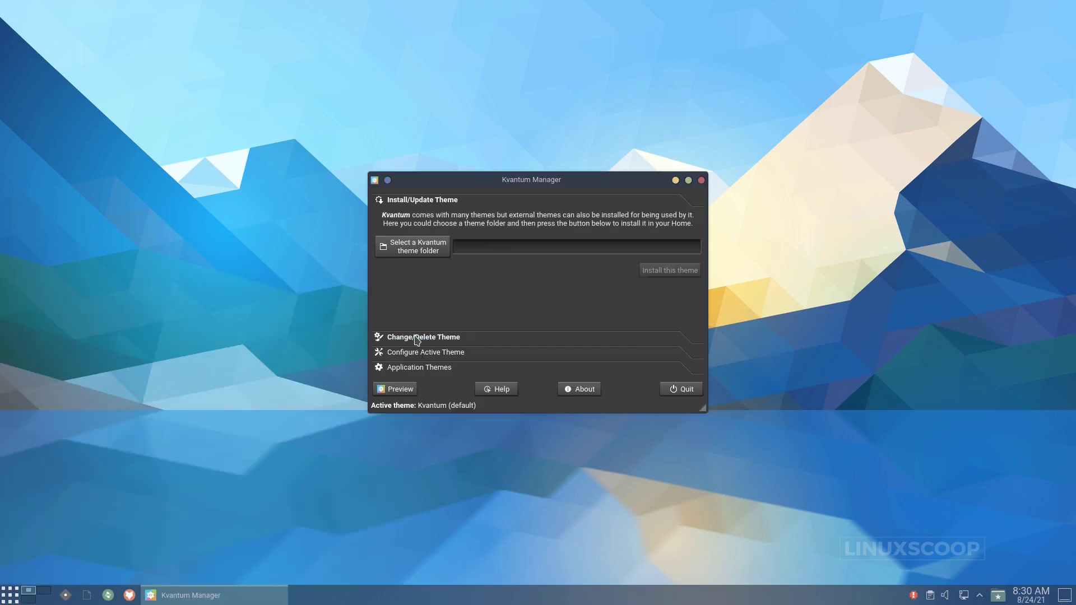
left_click(430, 337)
left_click(693, 233)
scroll(669, 281, "down", 8)
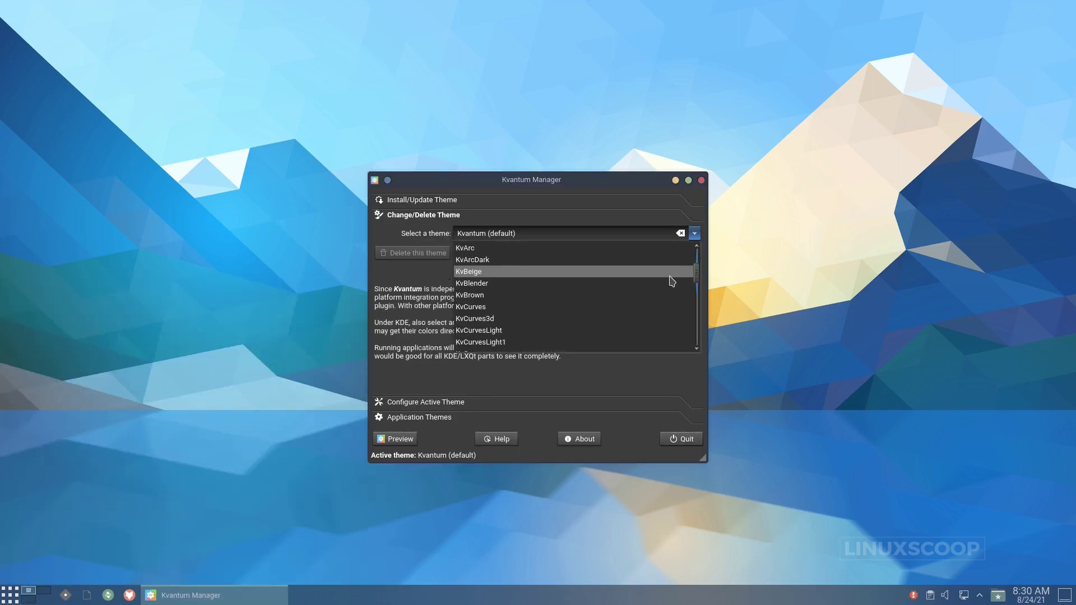
left_click(601, 311)
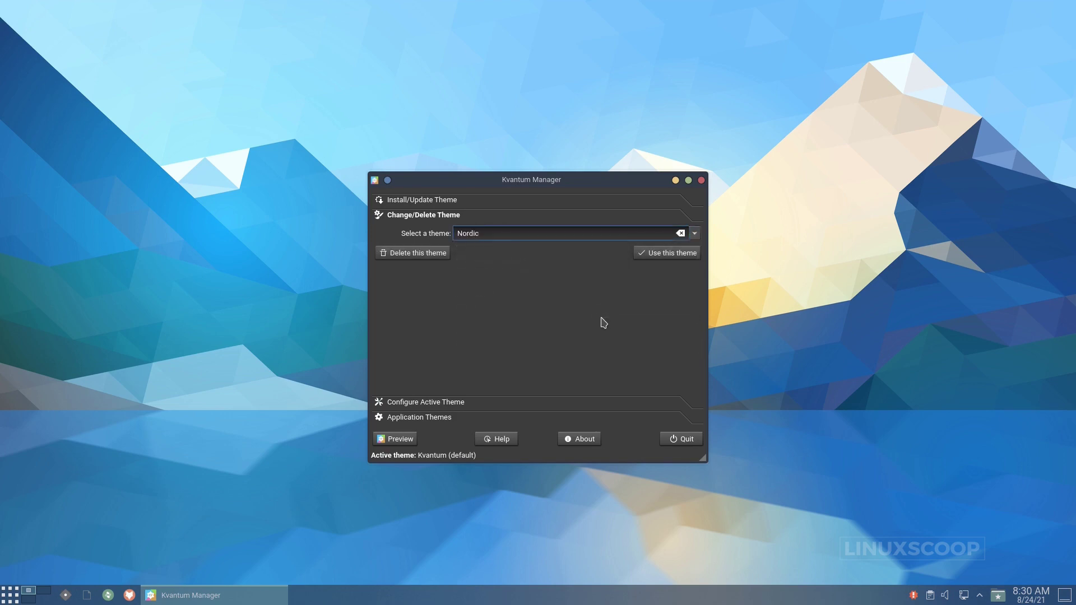
left_click(680, 253)
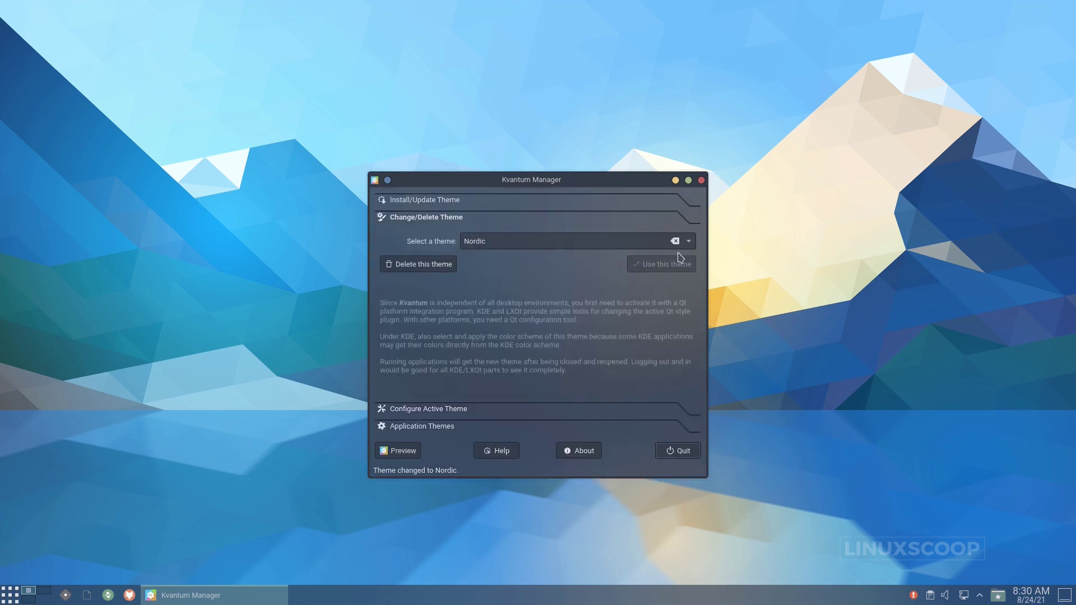
left_click(673, 446)
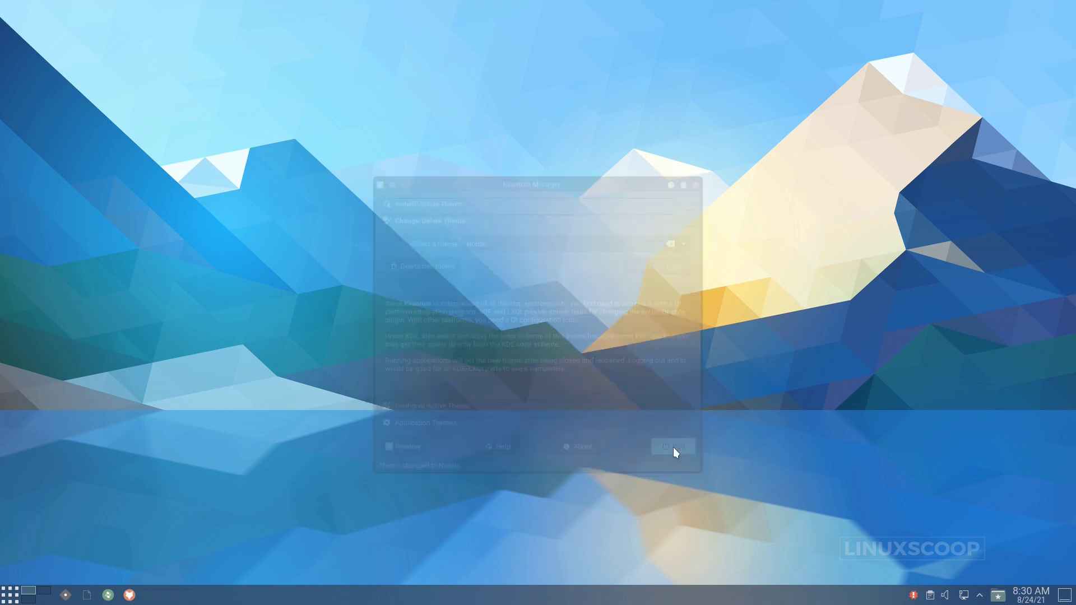
Open the home folder in the Dolphin file manager and turn off the display of hidden files
left_click(109, 594)
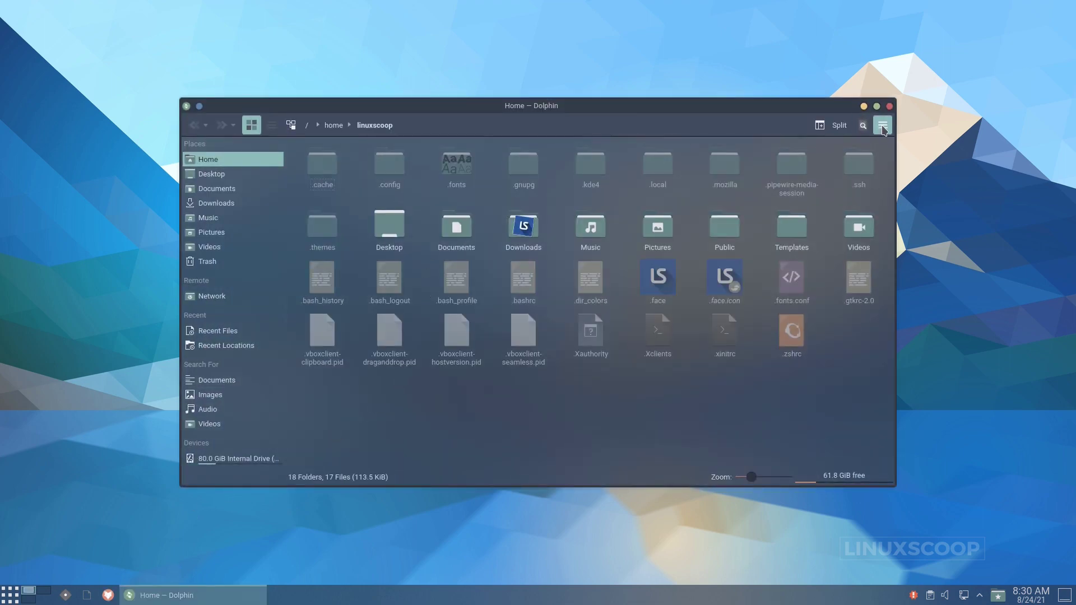
left_click(882, 127)
left_click(899, 274)
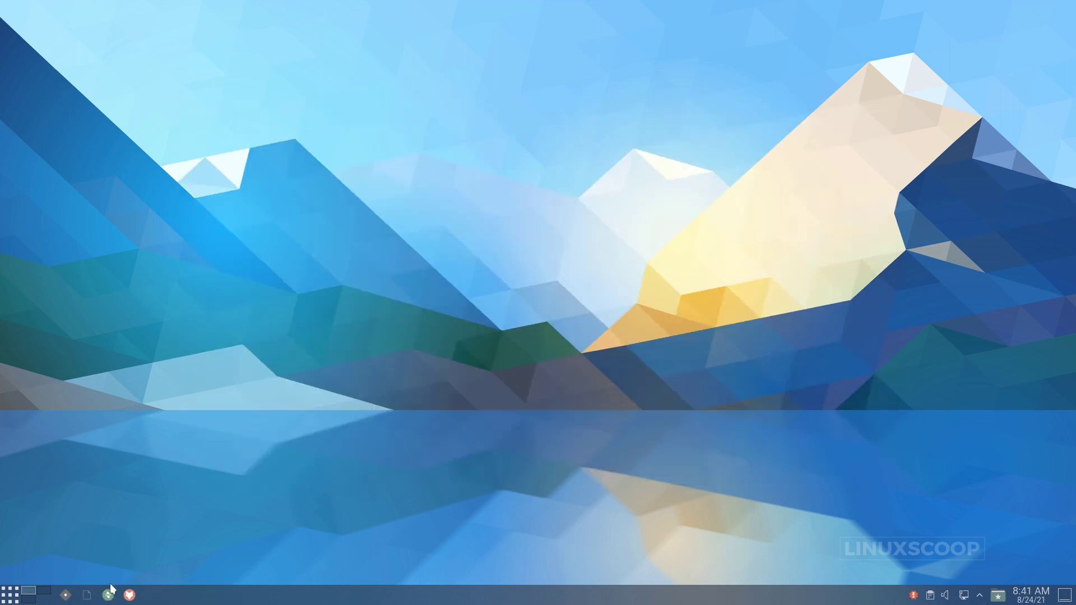
Copy the Wallpapers folder from Downloads/KDE_Wow_Factor_Nordic into the Pictures folder using Dolphin, and close the file manager
left_click(109, 595)
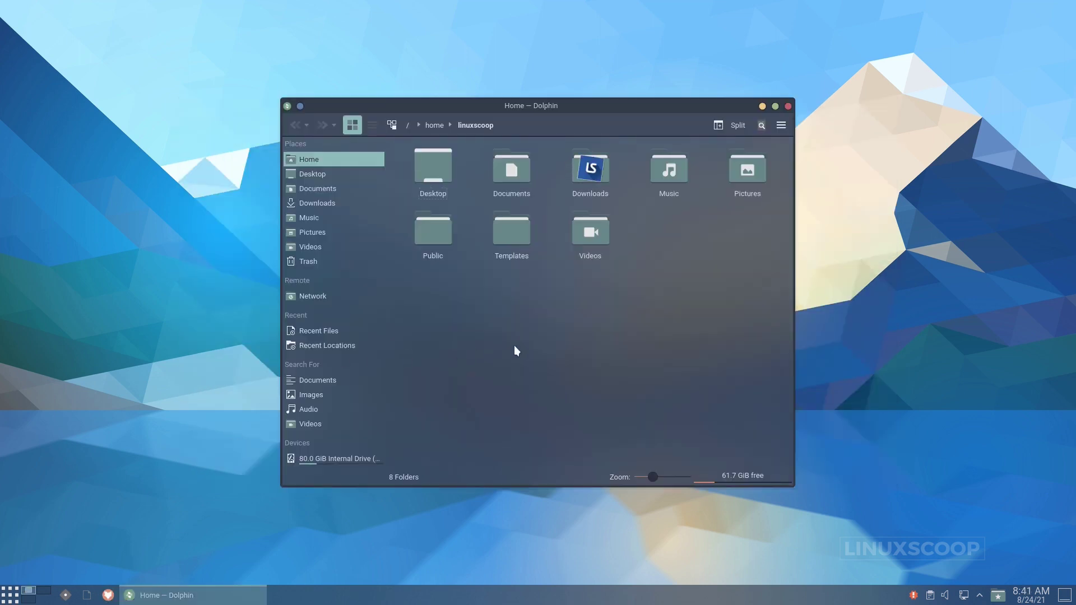
left_click(586, 192)
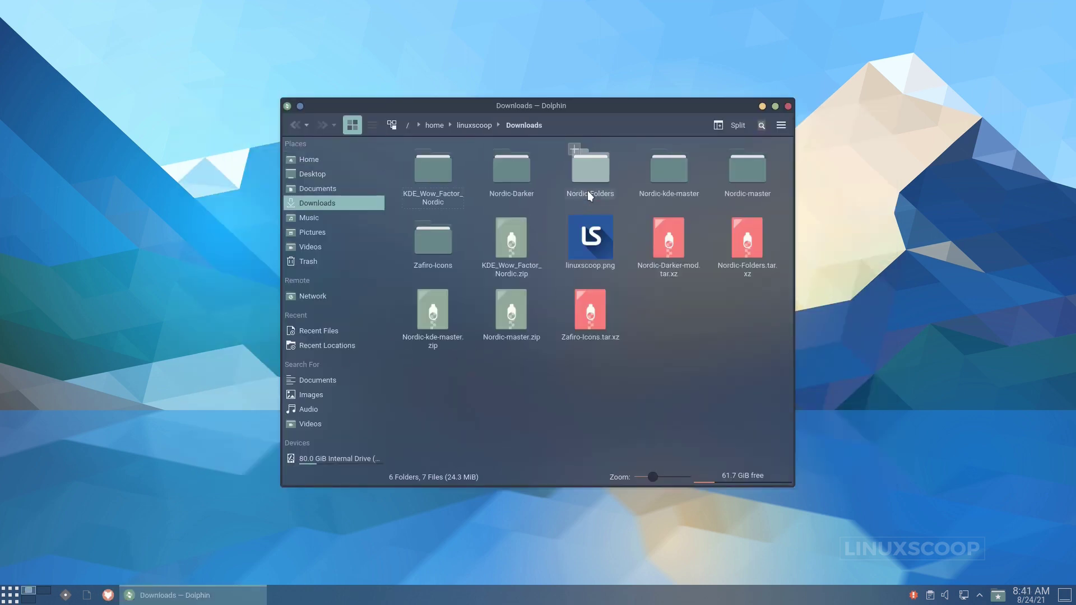
left_click(435, 190)
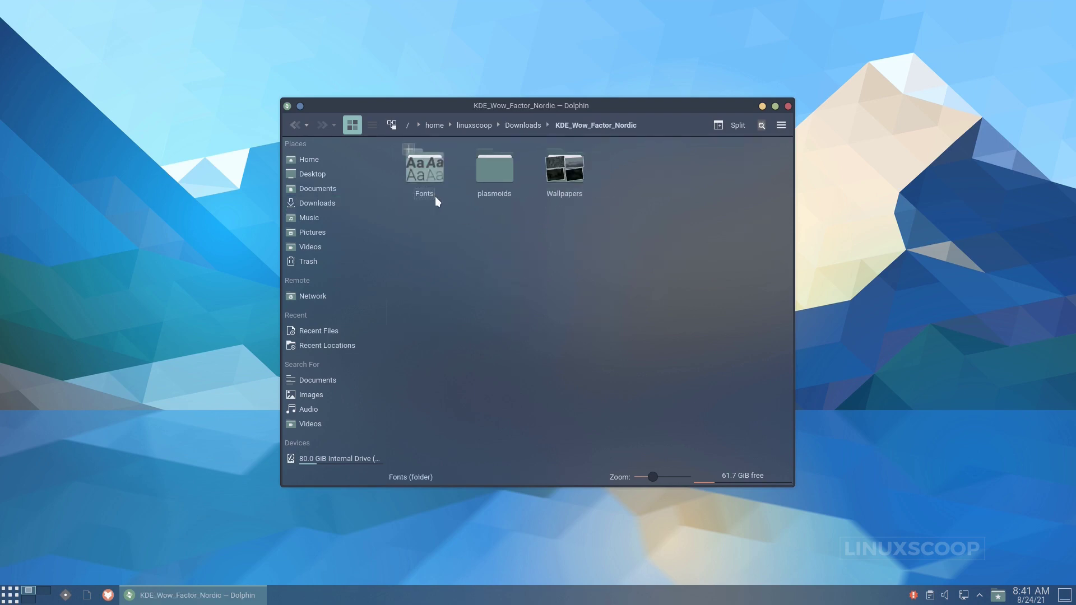
right_click(562, 189)
left_click(539, 295)
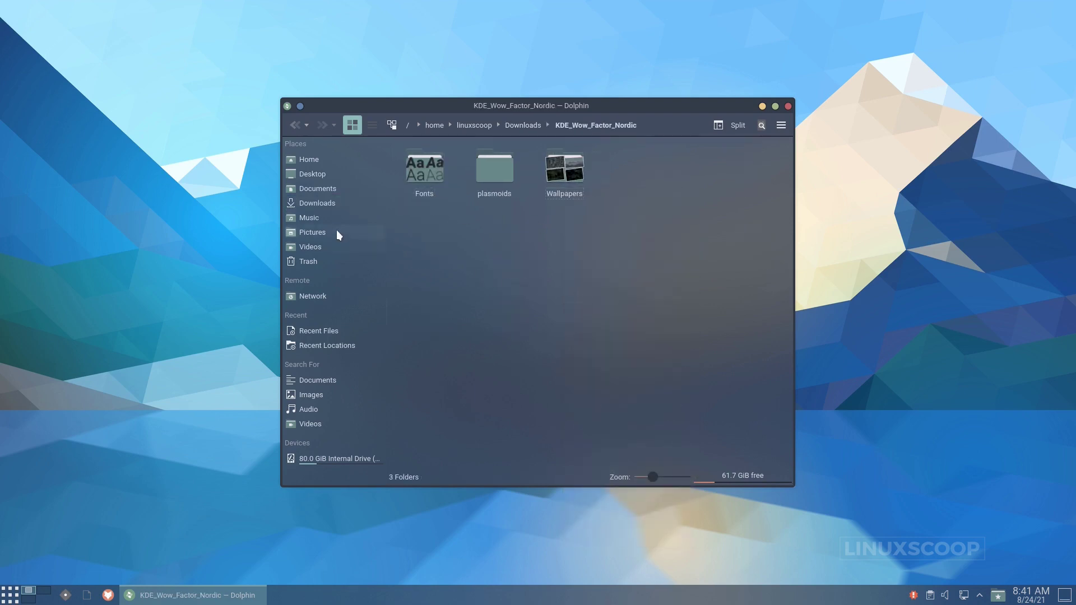
left_click(312, 232)
right_click(447, 189)
left_click(500, 228)
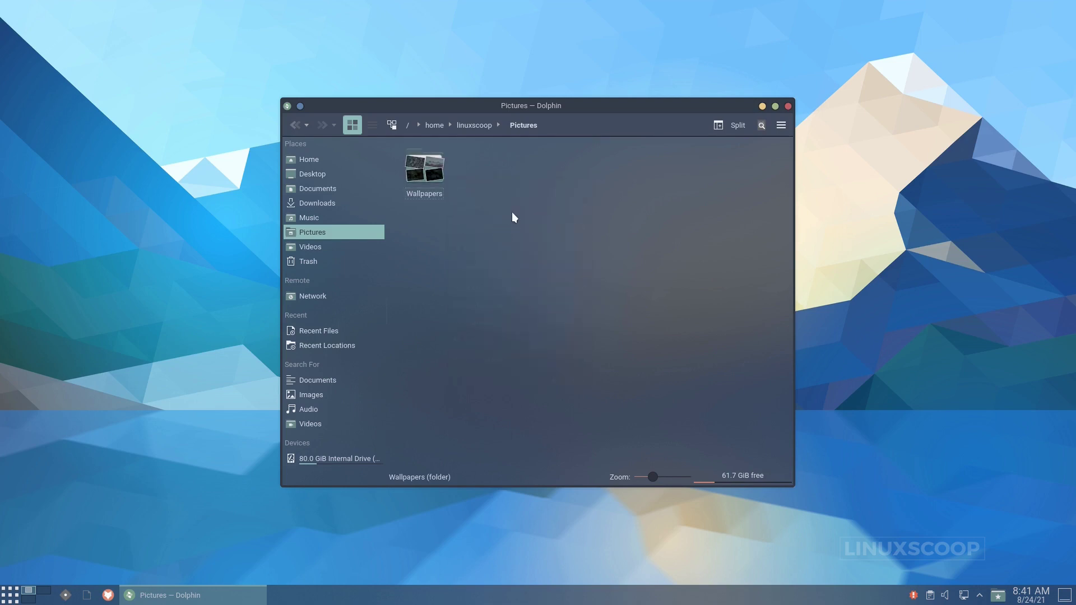
left_click(787, 106)
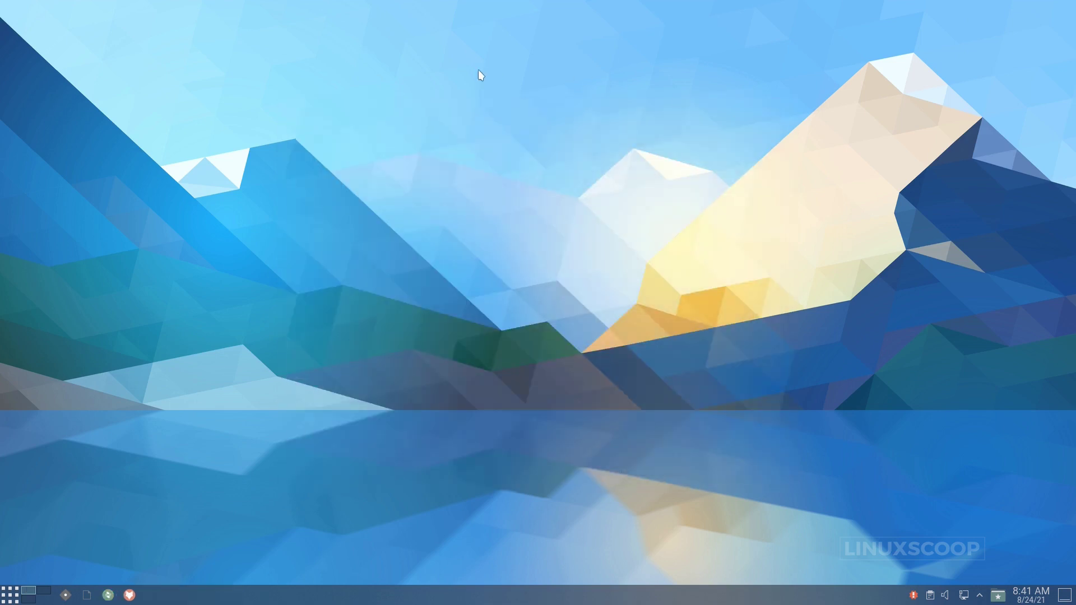
Open the desktop wallpaper settings and add all six images from the Pictures/Wallpapers folder to the wallpaper list
right_click(456, 74)
left_click(476, 83)
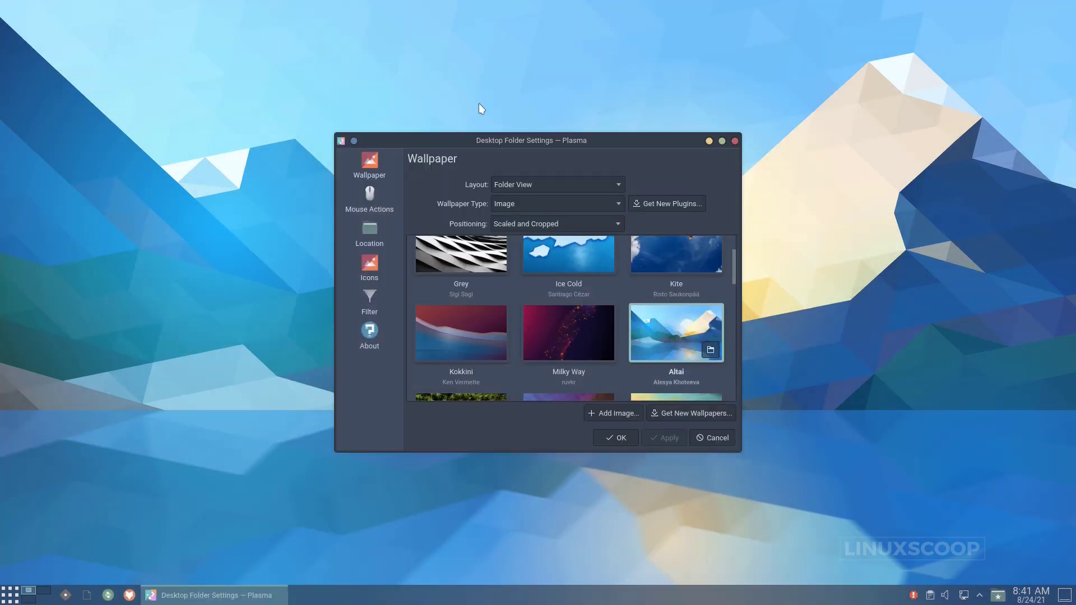
left_click(611, 415)
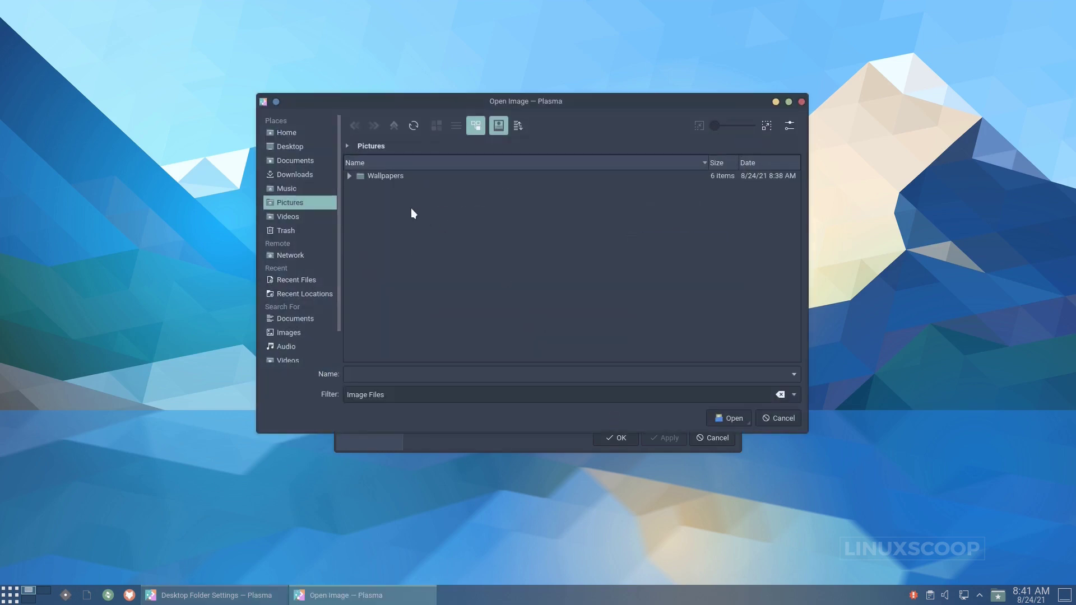
left_click(350, 176)
left_click_drag(471, 266, 430, 183)
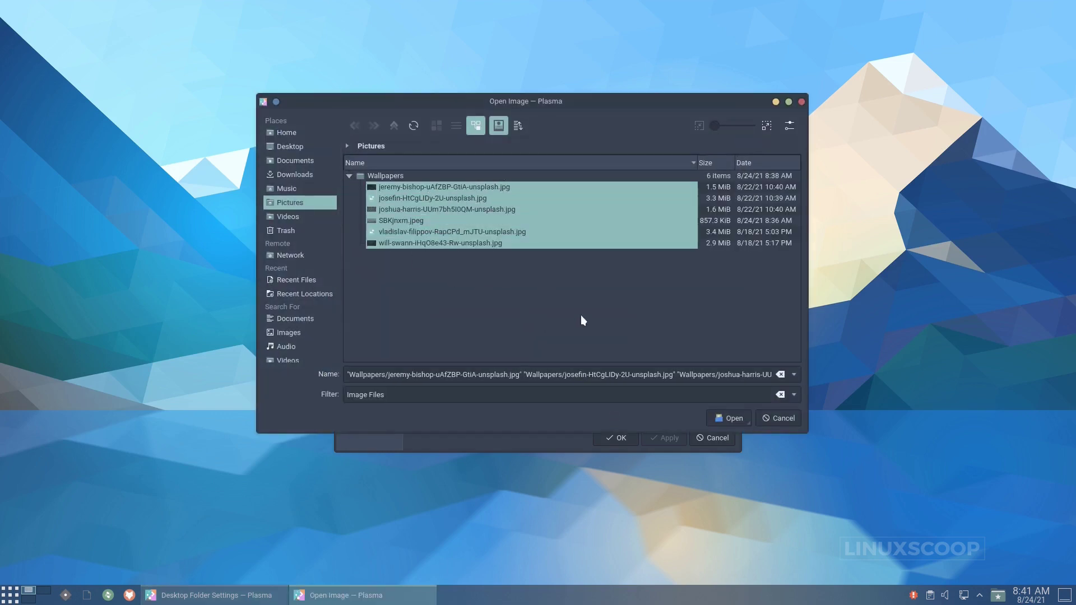
left_click(728, 418)
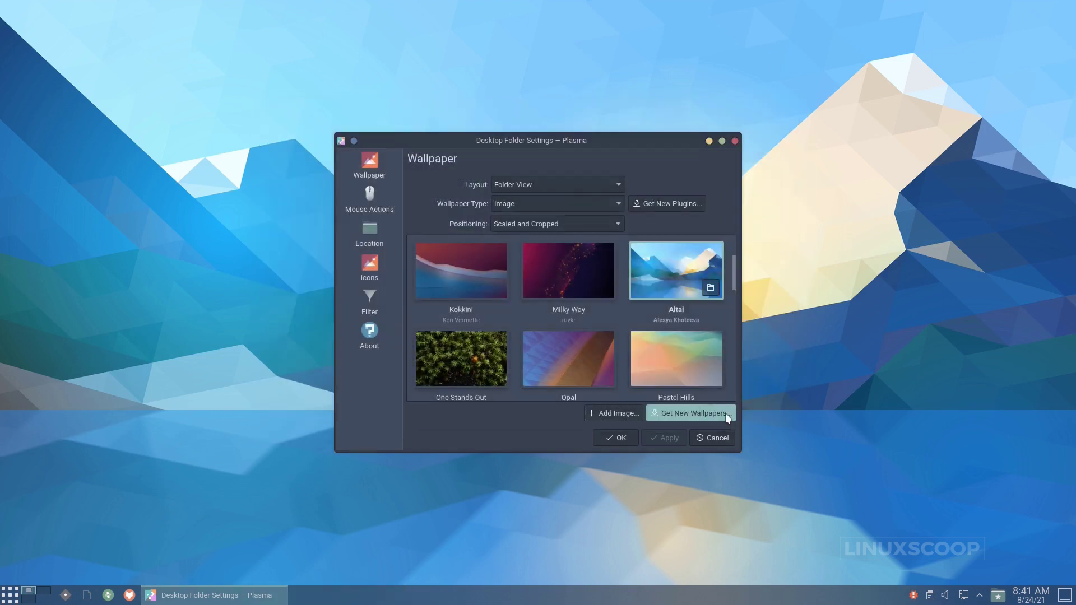
Apply the SBKjnxm snowy mountain image as the desktop wallpaper
left_click(731, 236)
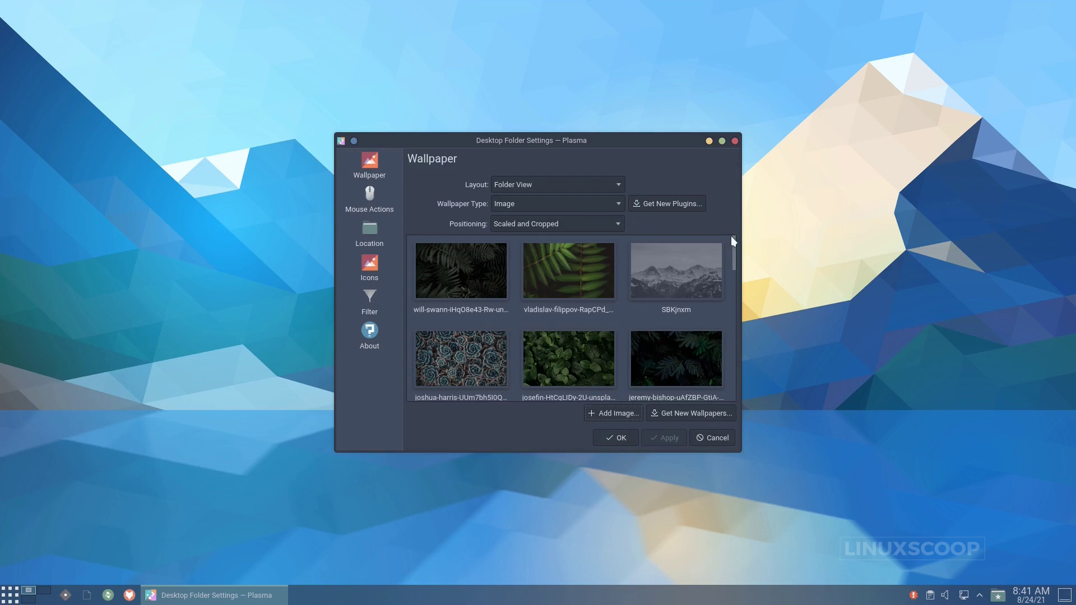
left_click(639, 257)
left_click(664, 437)
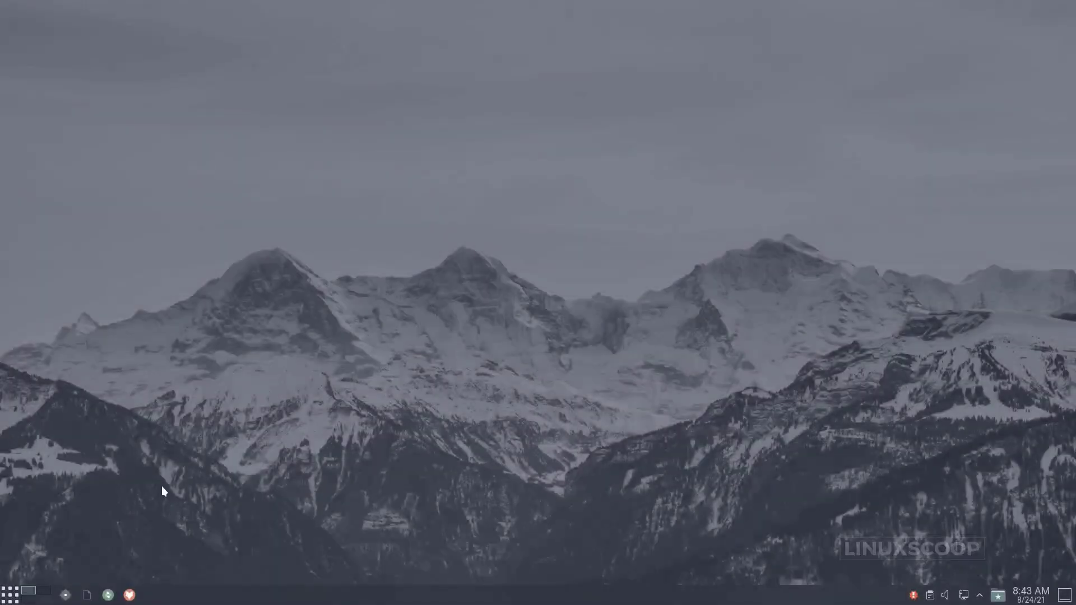
In Dolphin, copy all folders in Downloads/KDE_Wow_Factor_Nordic/plasmoids except com.pajuelo.plasmaConfSaver
left_click(107, 595)
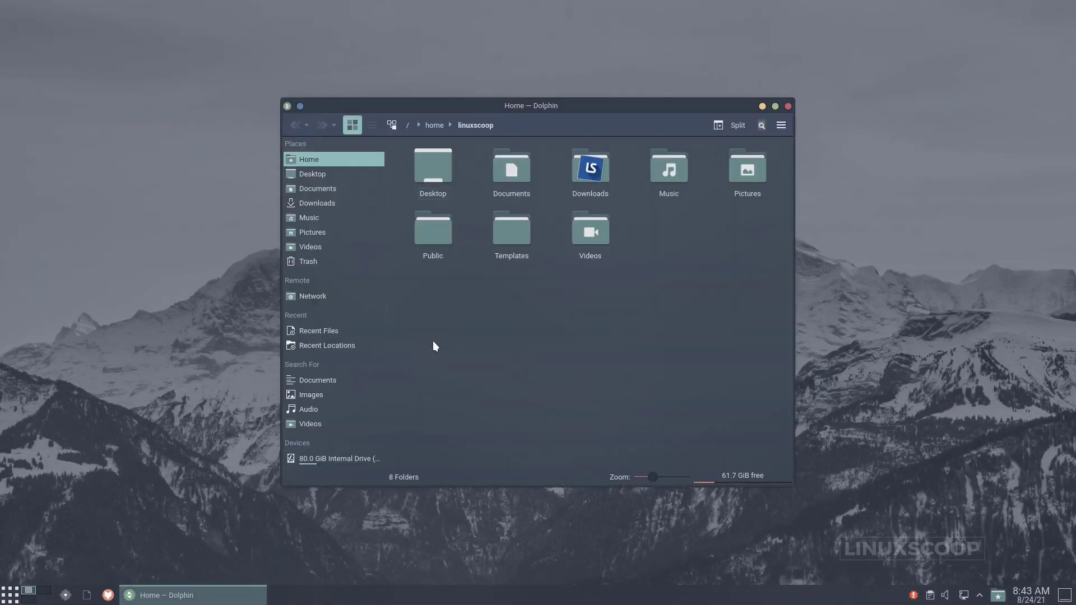
left_click(590, 171)
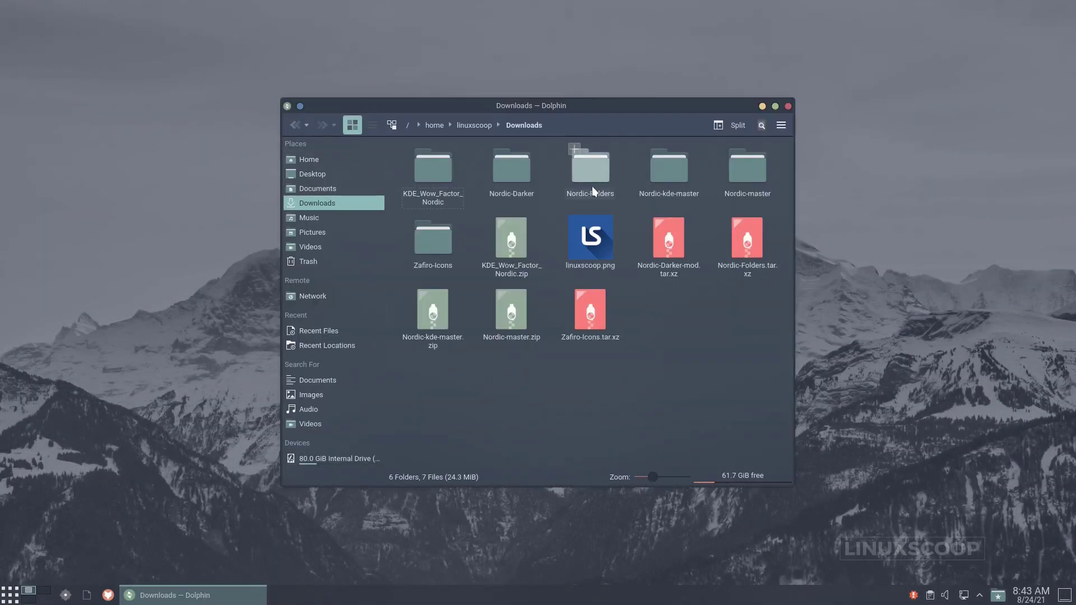
left_click(431, 175)
left_click(495, 176)
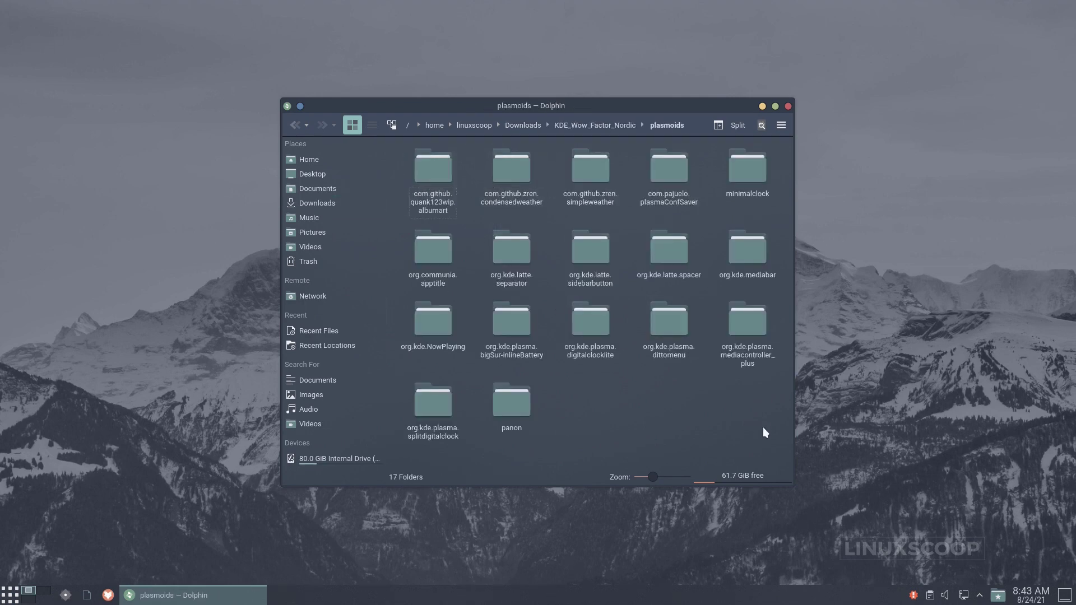
left_click_drag(762, 427, 448, 167)
left_click(652, 149)
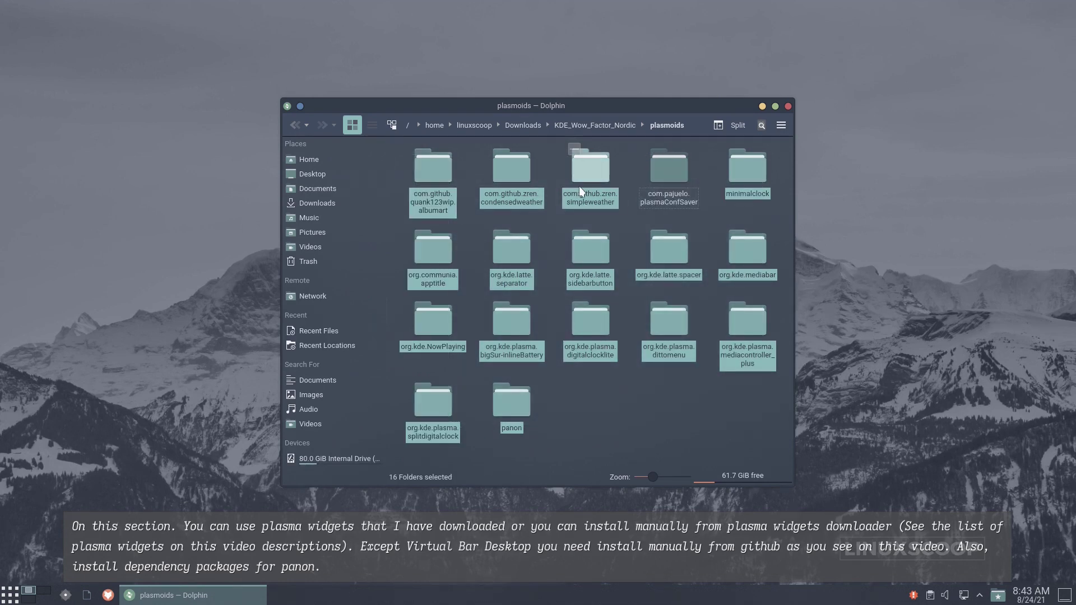
right_click(579, 186)
left_click(605, 254)
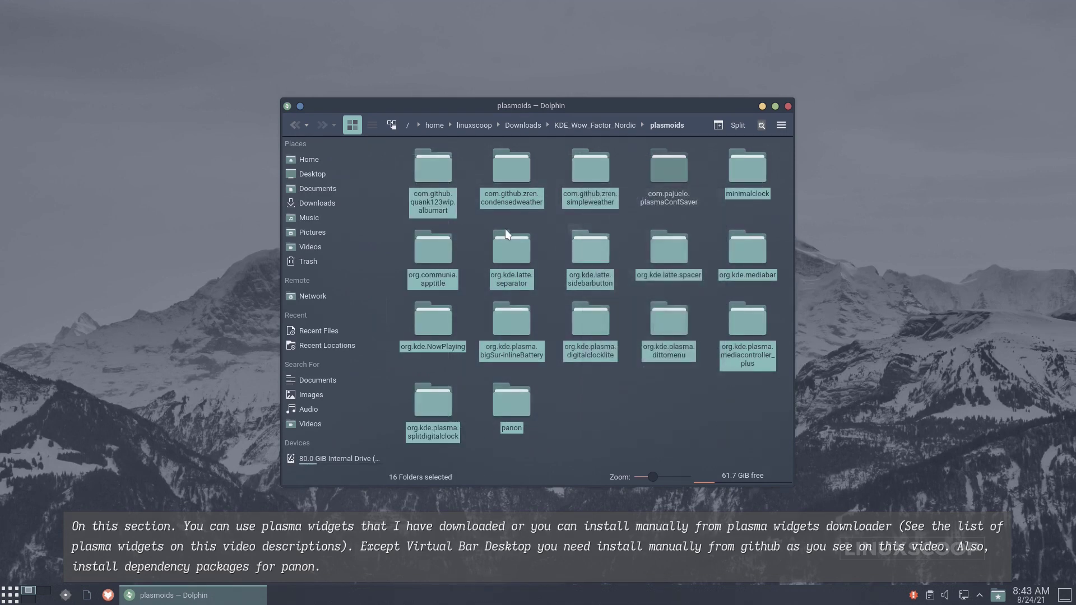
Go to the home folder and turn on the display of hidden files
left_click(308, 160)
left_click(780, 126)
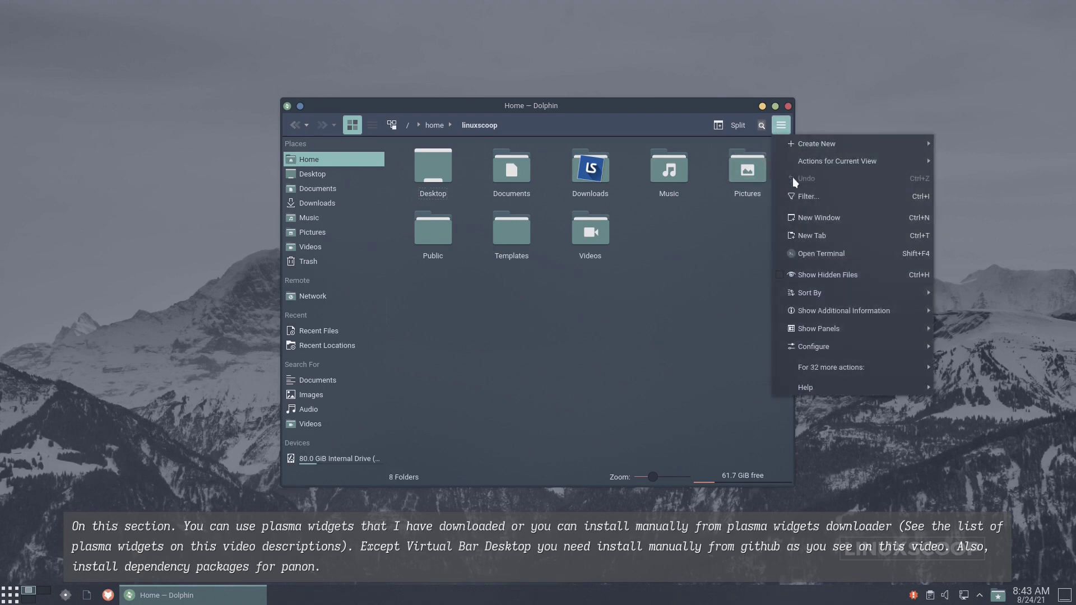
left_click(802, 274)
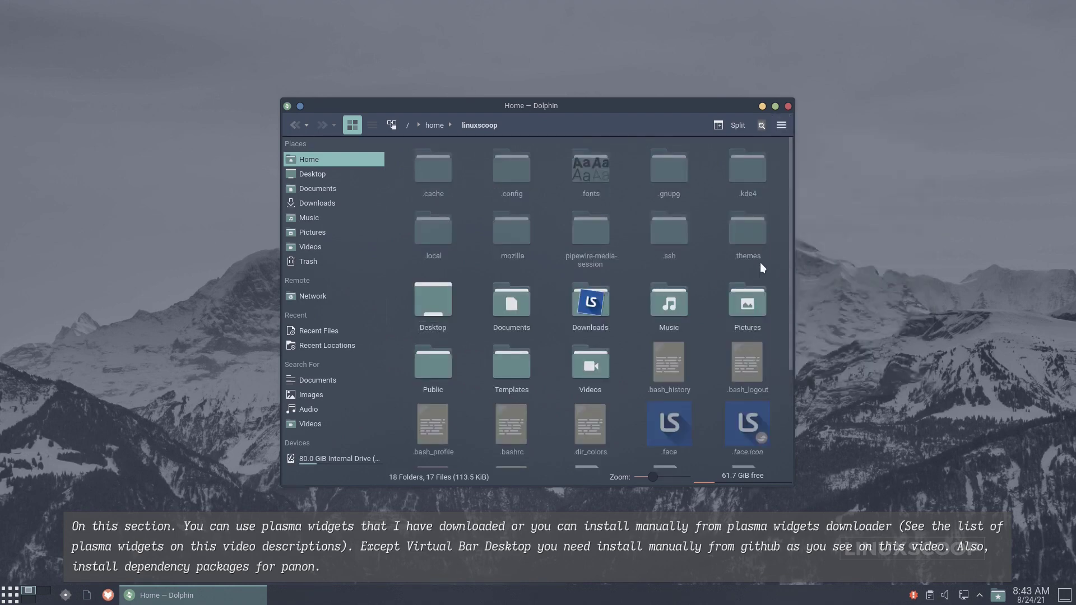
Paste the copied widget folders into .local/share/plasma/plasmoids and close the file manager
left_click(438, 234)
left_click(421, 171)
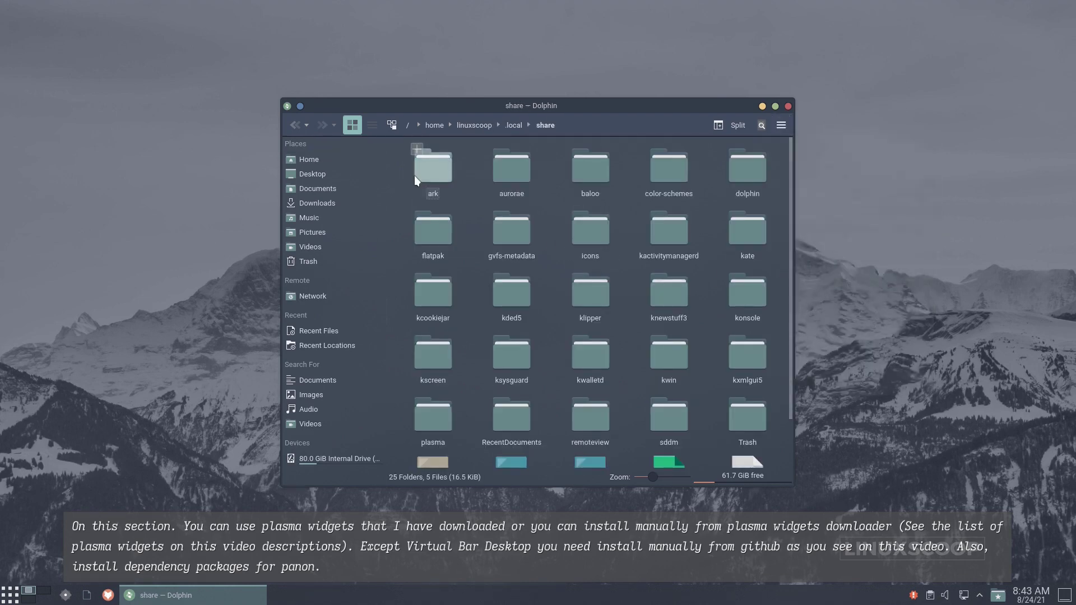
left_click(443, 412)
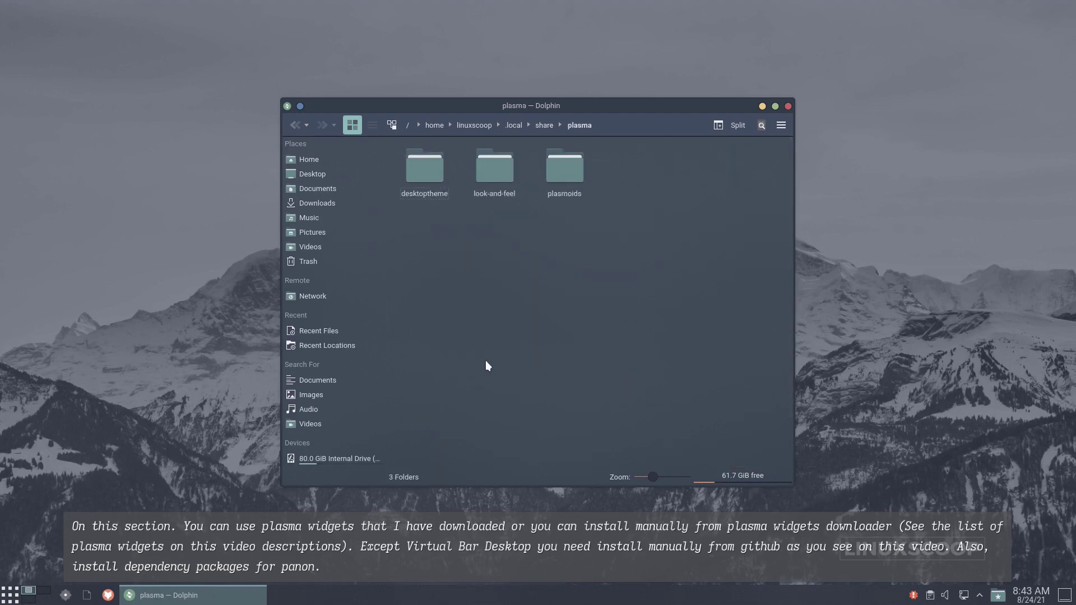
left_click(562, 190)
right_click(559, 207)
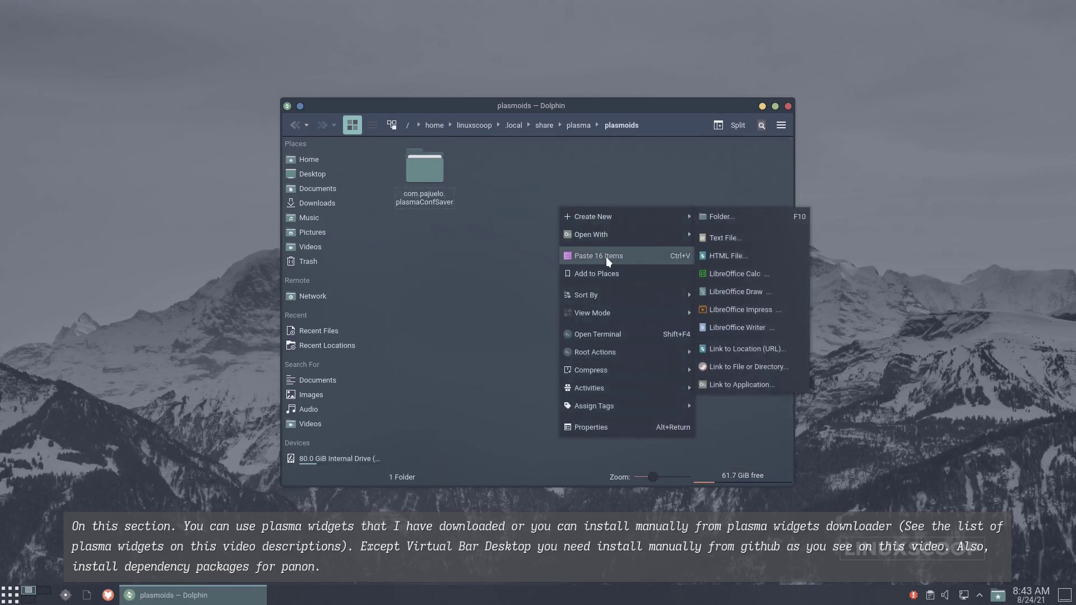
left_click(606, 257)
left_click(627, 406)
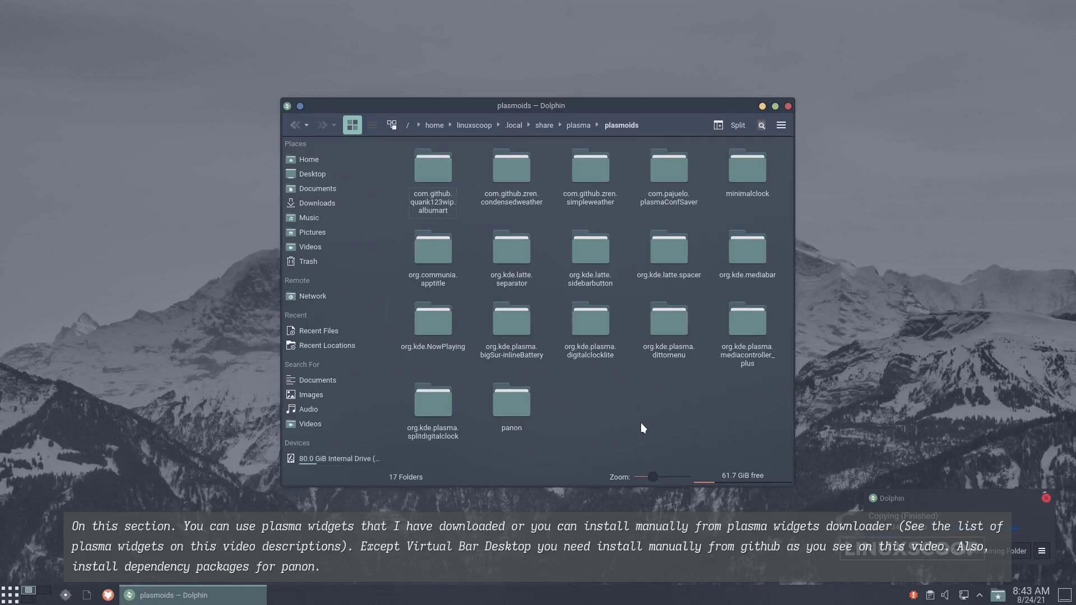
left_click(787, 106)
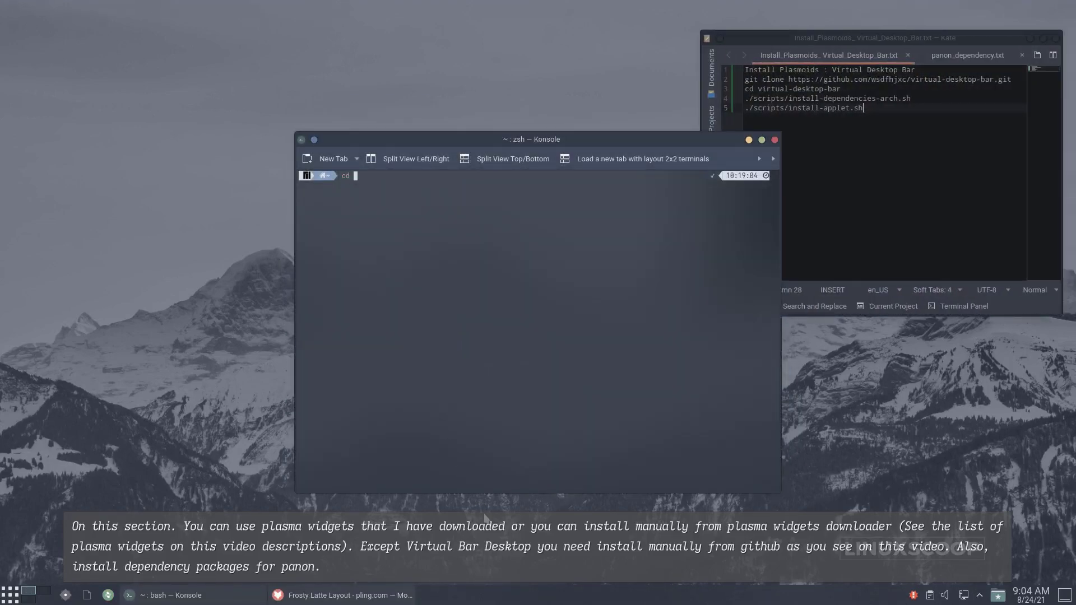
type("nloads")
key("Return")
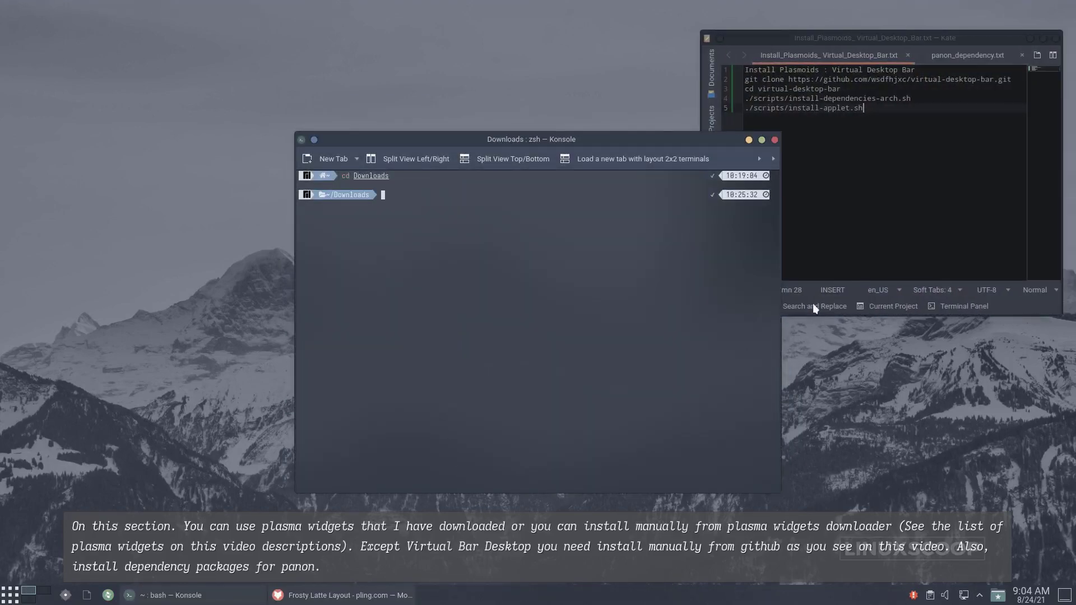
left_click(907, 162)
left_click_drag(745, 79, 1014, 80)
right_click(1001, 84)
left_click(986, 106)
left_click(531, 209)
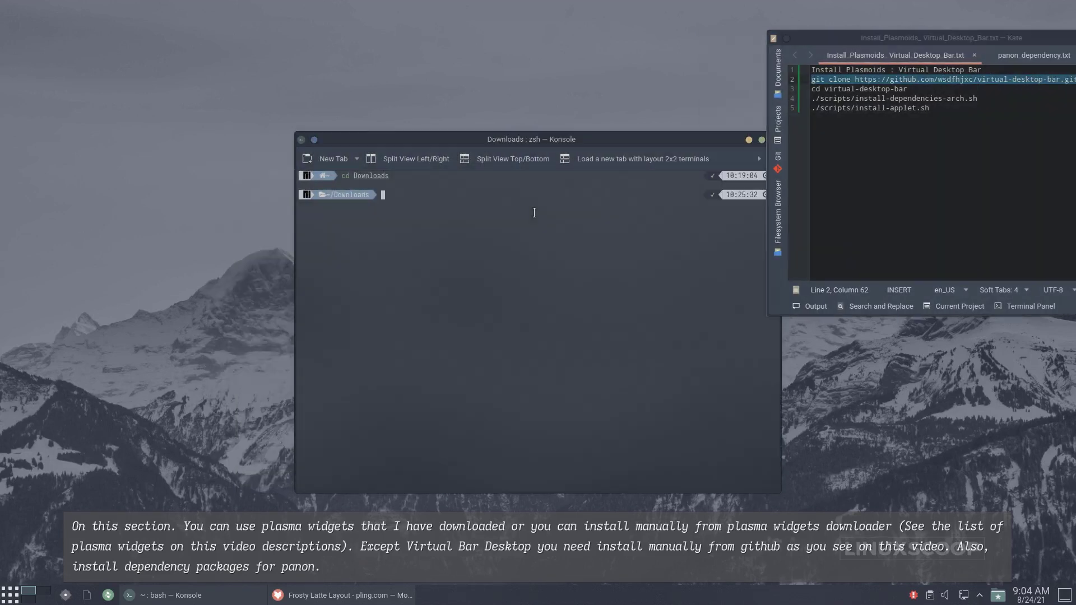
right_click(533, 213)
left_click(552, 222)
key("Return")
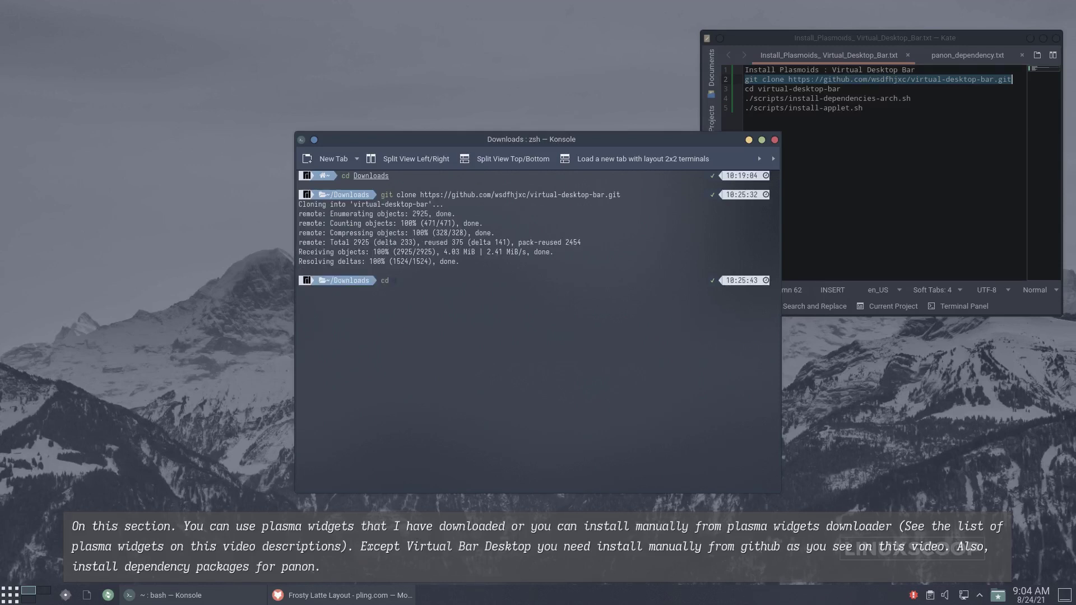
Change the terminal's working directory to the cloned virtual-desktop-bar folder
type("cd v")
key("Tab")
key("Return")
Copy ./scripts/install-dependencies-arch.sh from the Kate notes, run it in Konsole, and enter the sudo password to install the dependencies
left_click(861, 104)
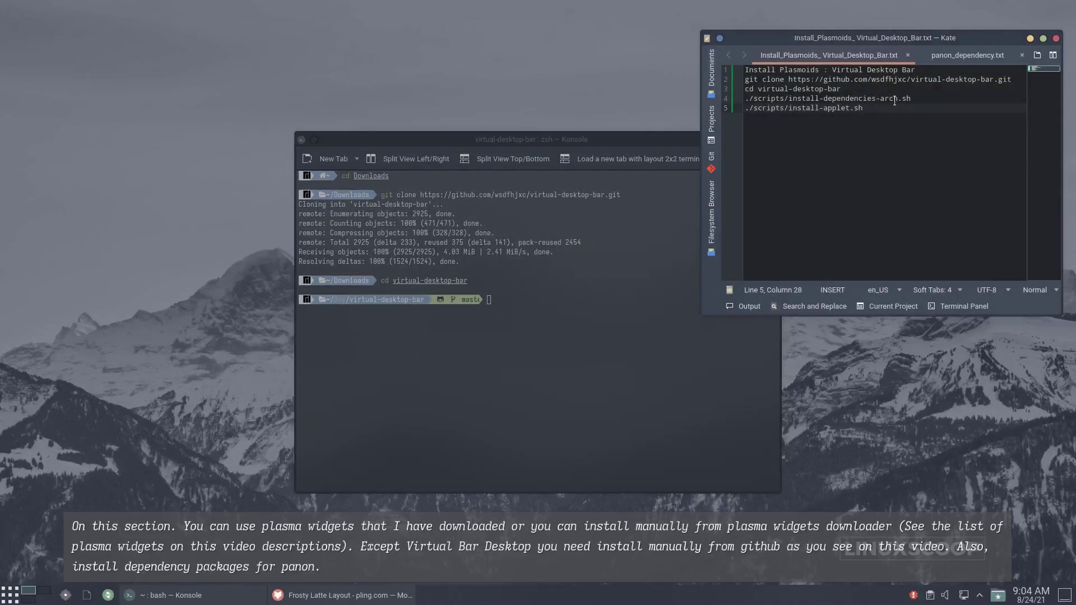
left_click_drag(911, 98, 744, 98)
right_click(751, 97)
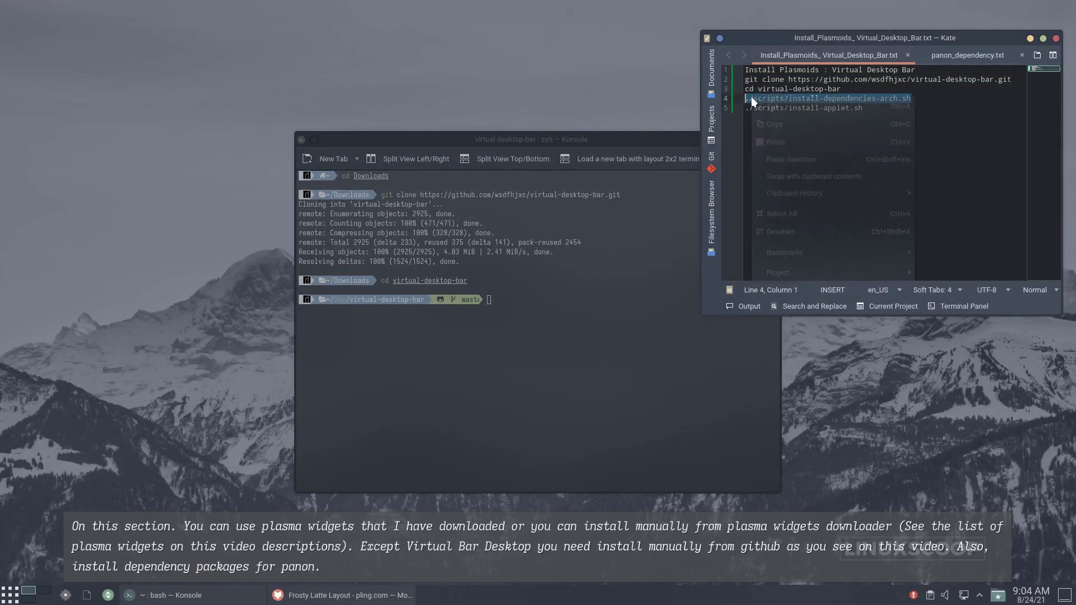
left_click(768, 122)
right_click(539, 296)
left_click(540, 295)
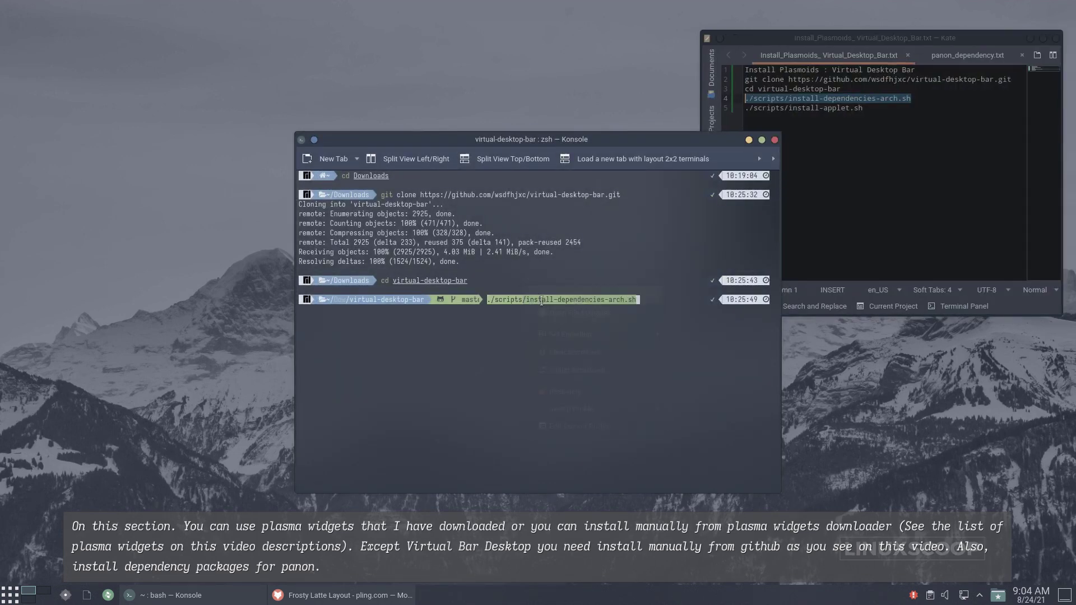
key("Return")
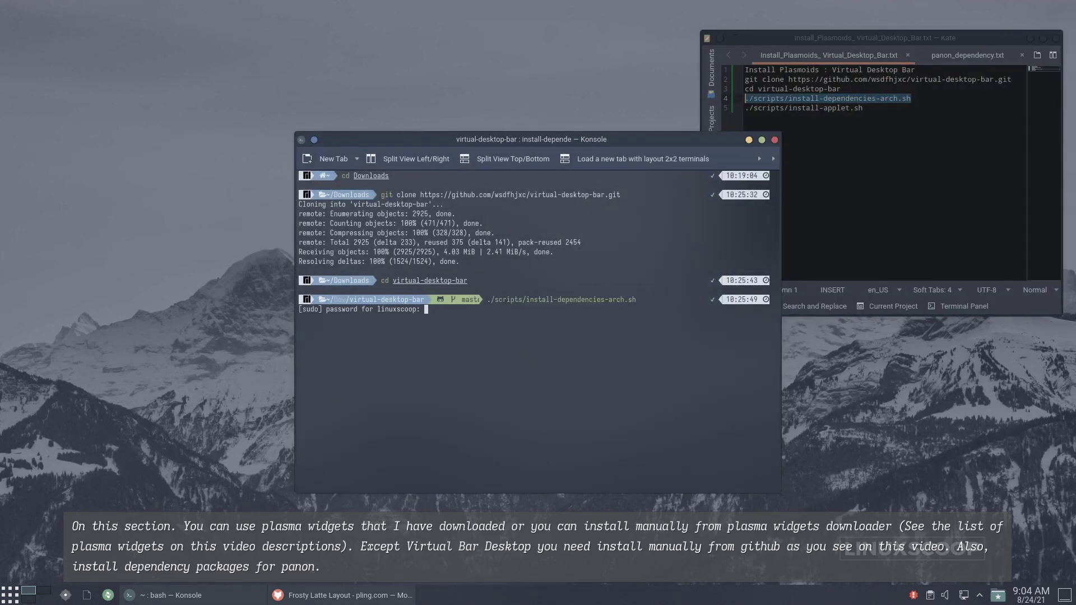
key("Return")
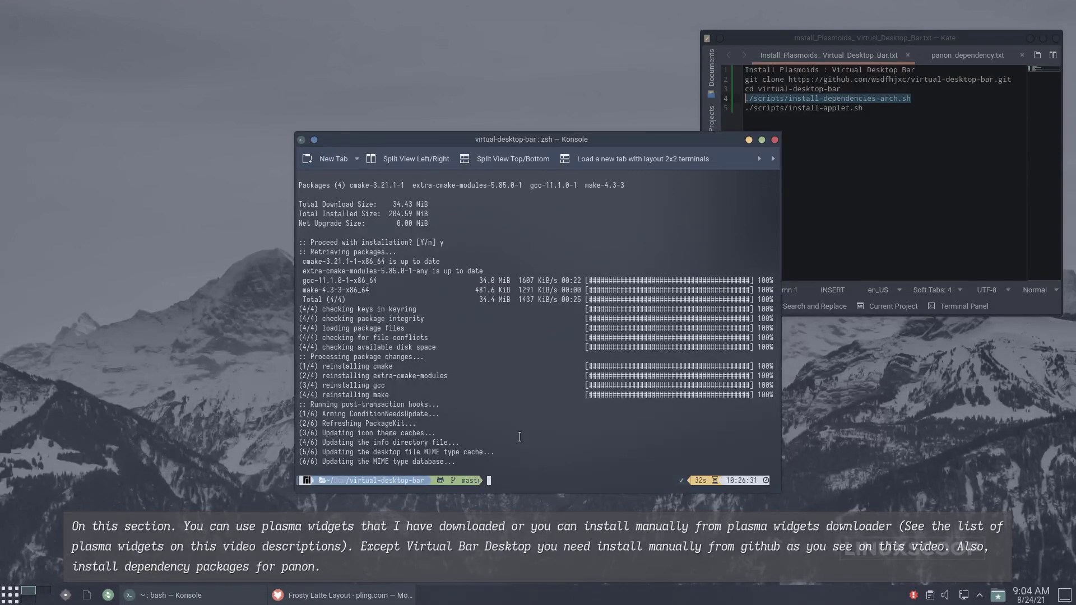
Copy ./scripts/install-applet.sh from the Kate notes and run it in Konsole to install the Virtual Desktop Bar widget
left_click(824, 183)
left_click_drag(746, 107, 864, 107)
right_click(847, 109)
left_click(870, 135)
left_click(503, 352)
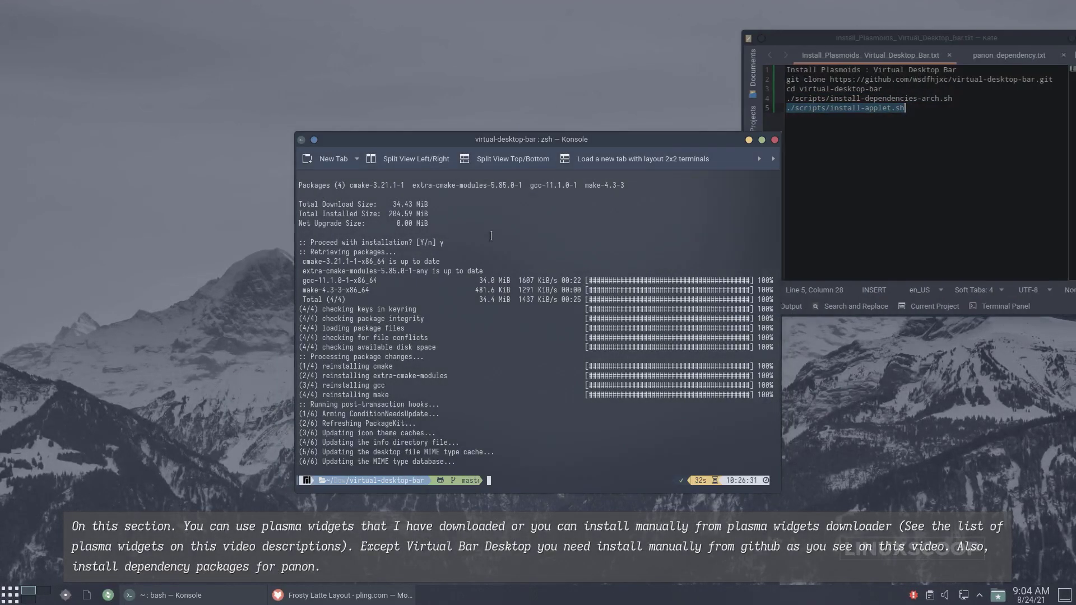
right_click(503, 352)
left_click(514, 359)
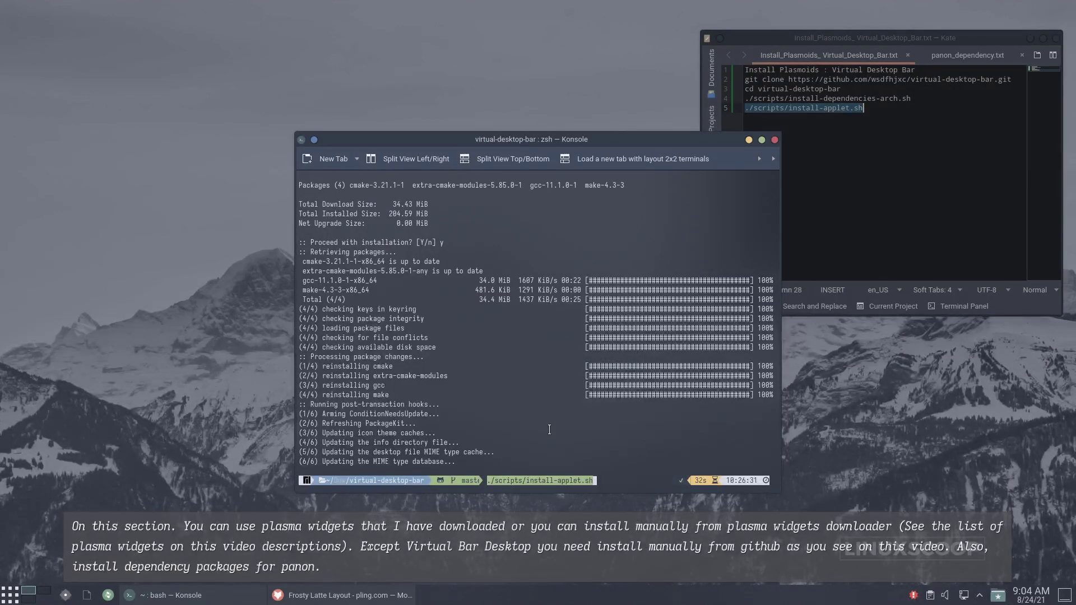
key("Return")
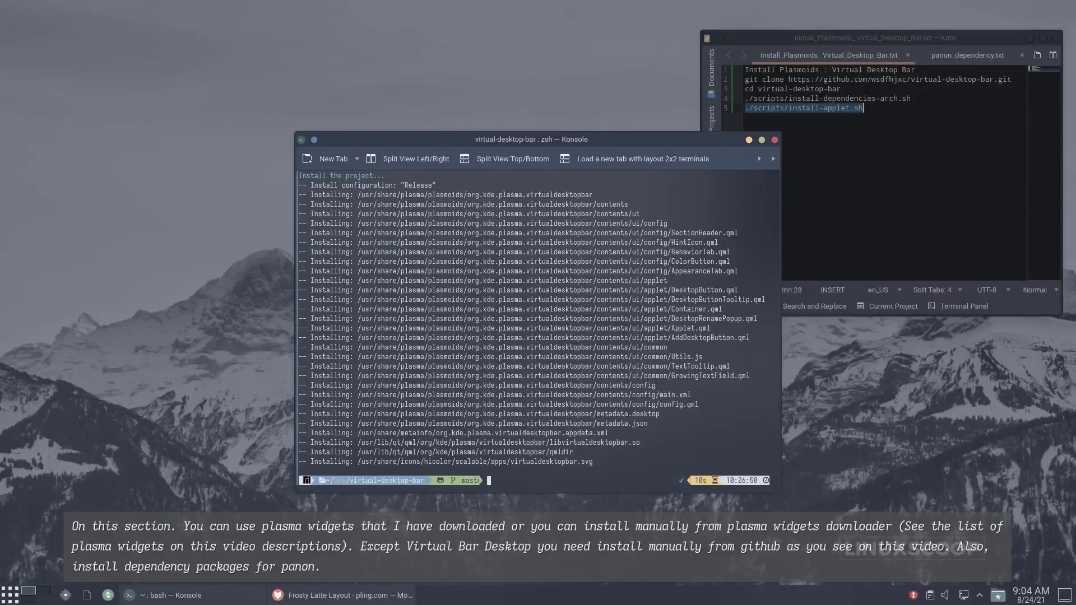
Copy the ArchLinux pacman command from panon_dependency.txt in Kate and paste it into the Konsole terminal
left_click(966, 84)
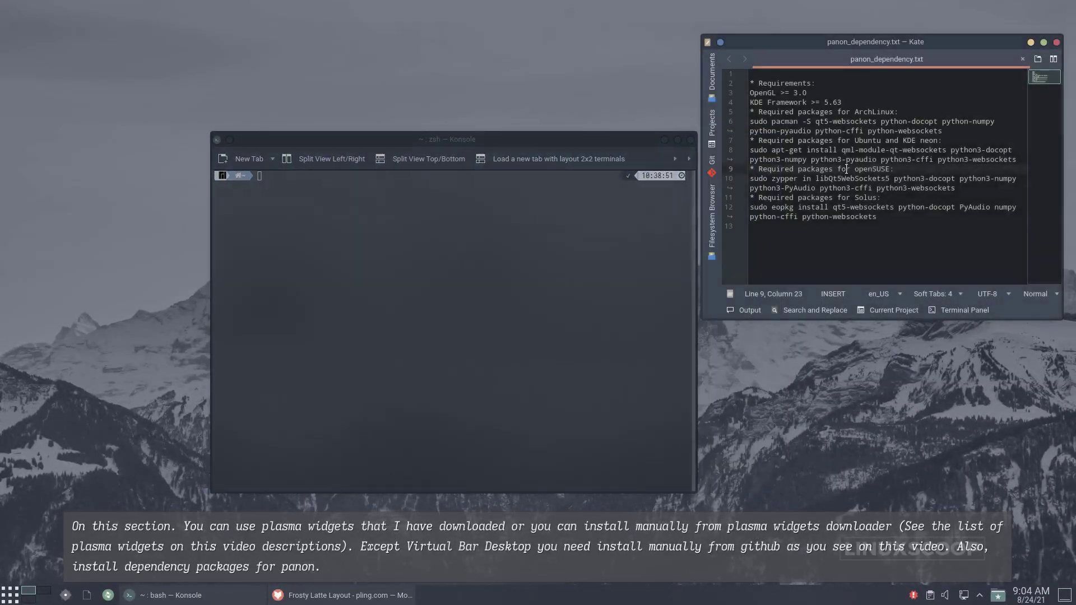
left_click_drag(856, 112, 872, 112)
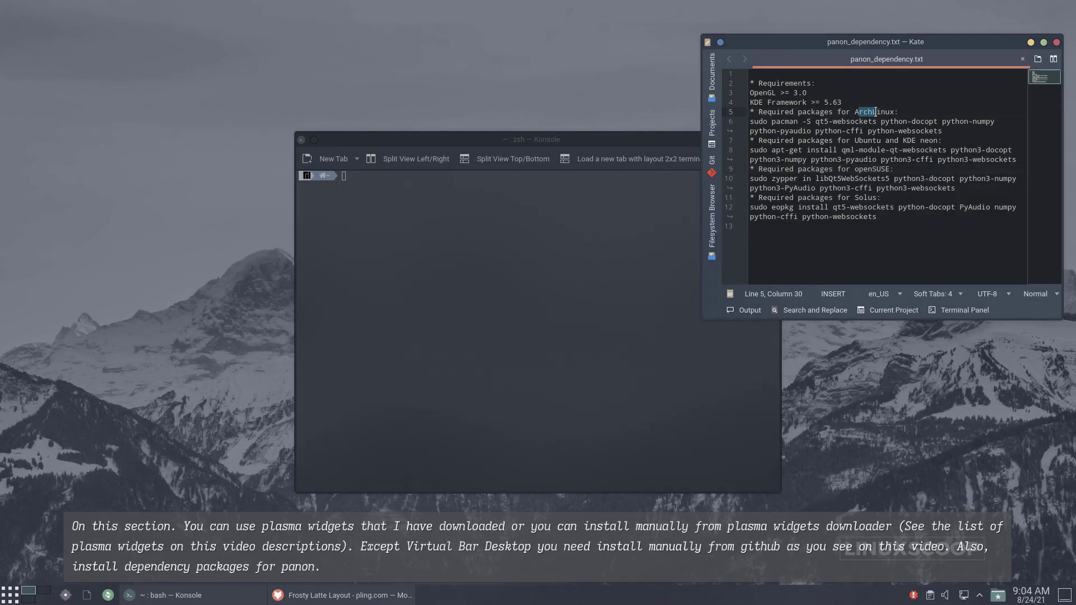
left_click_drag(933, 141, 750, 122)
right_click(768, 121)
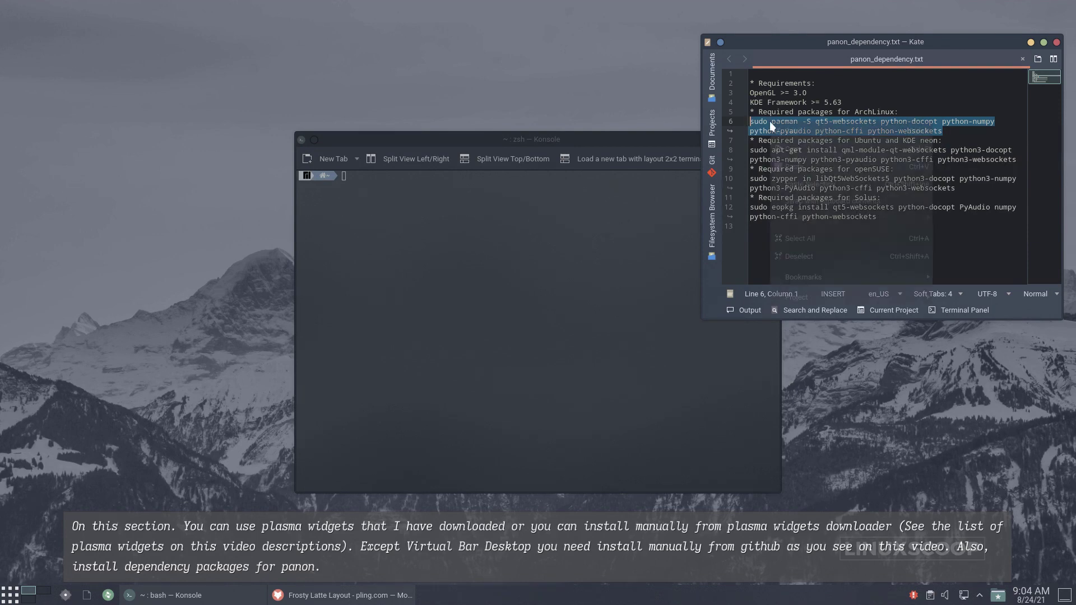
left_click(782, 143)
left_click(463, 194)
right_click(463, 194)
left_click(485, 209)
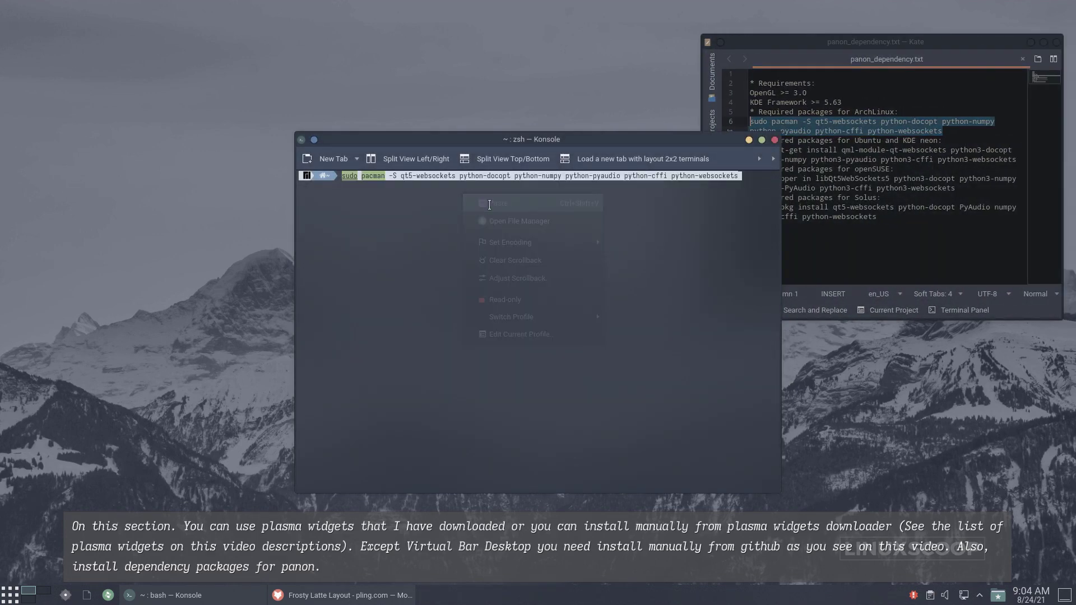
Run the pacman command, enter the sudo password, and confirm the installation of Panon's dependency packages with y
key("Return")
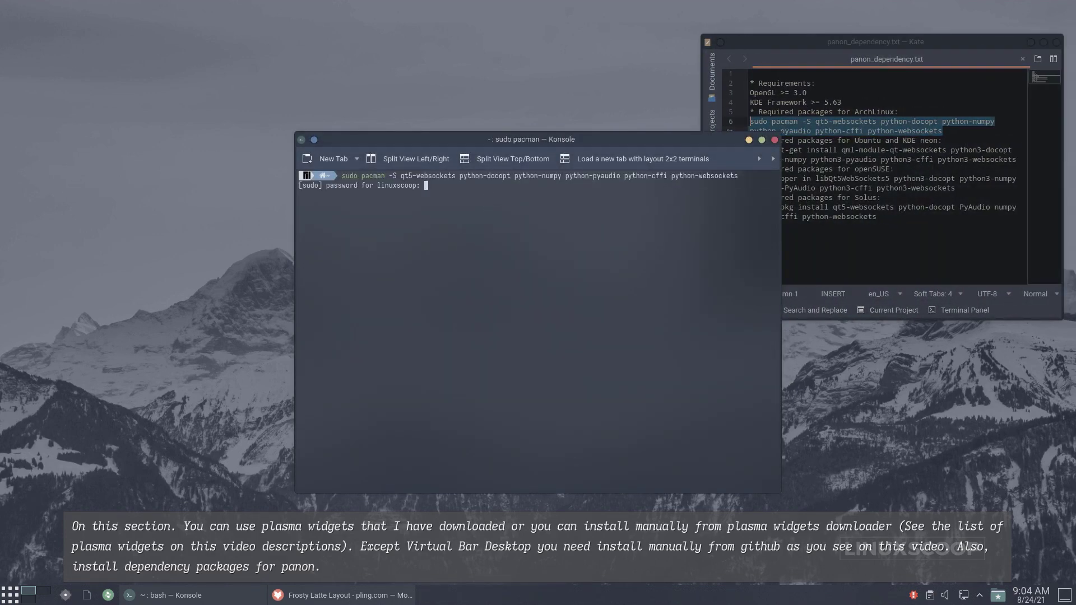
key("Return")
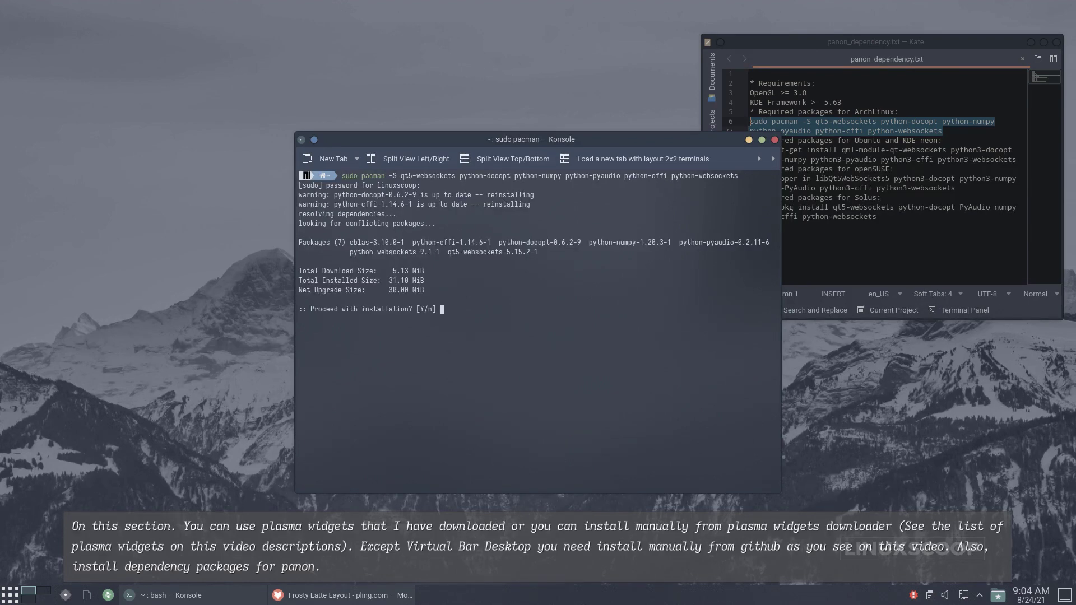
type("y")
key("Return")
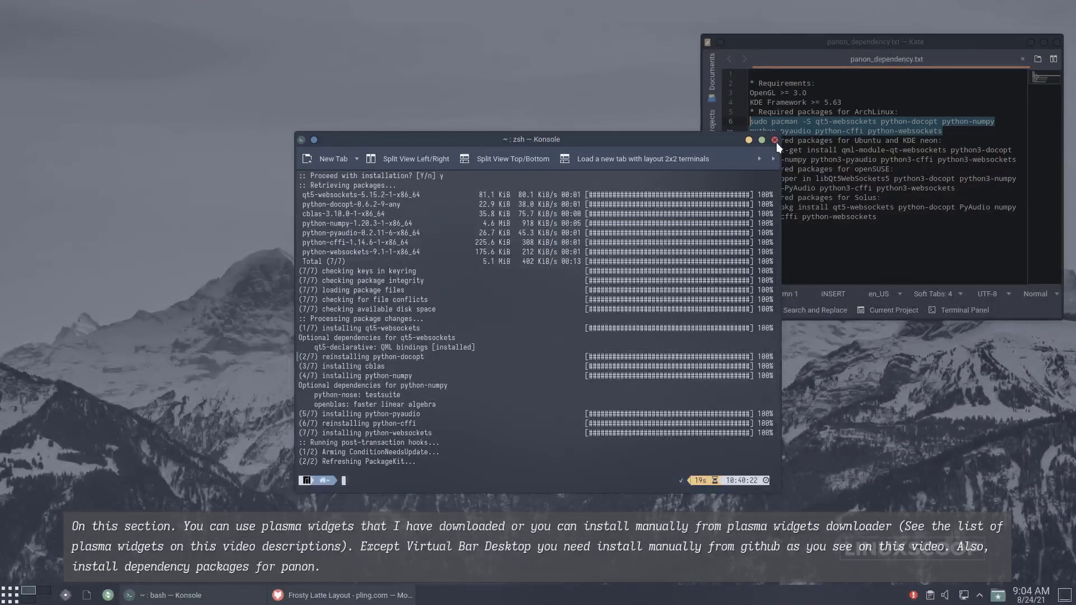
Clear the Kate and Konsole windows from the desktop, find AlbumArt among the Plasma widgets, and place it on the desktop
left_click(880, 132)
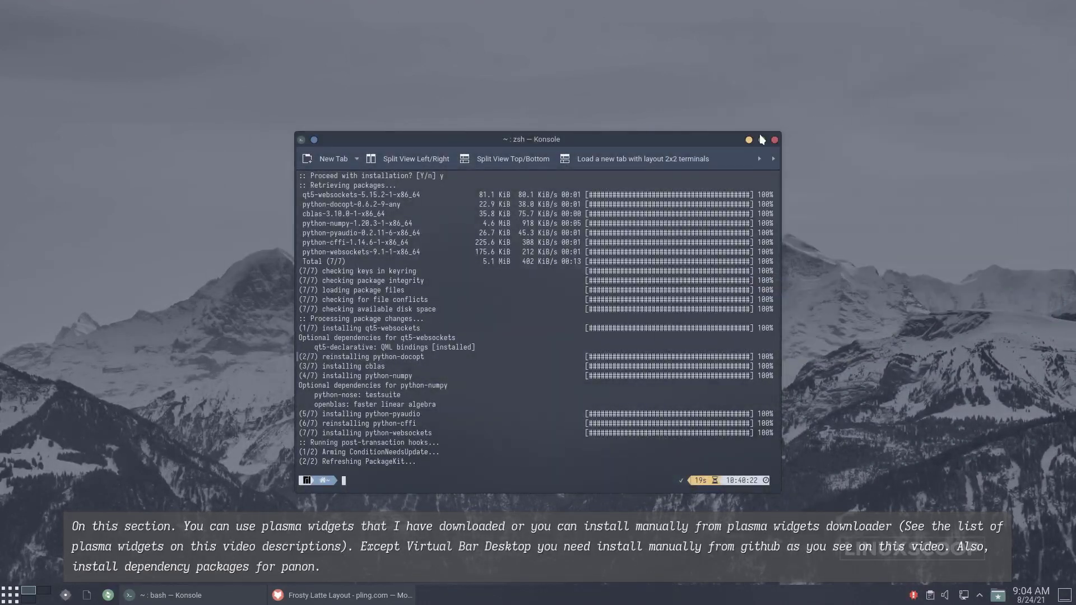
left_click(749, 140)
right_click(167, 74)
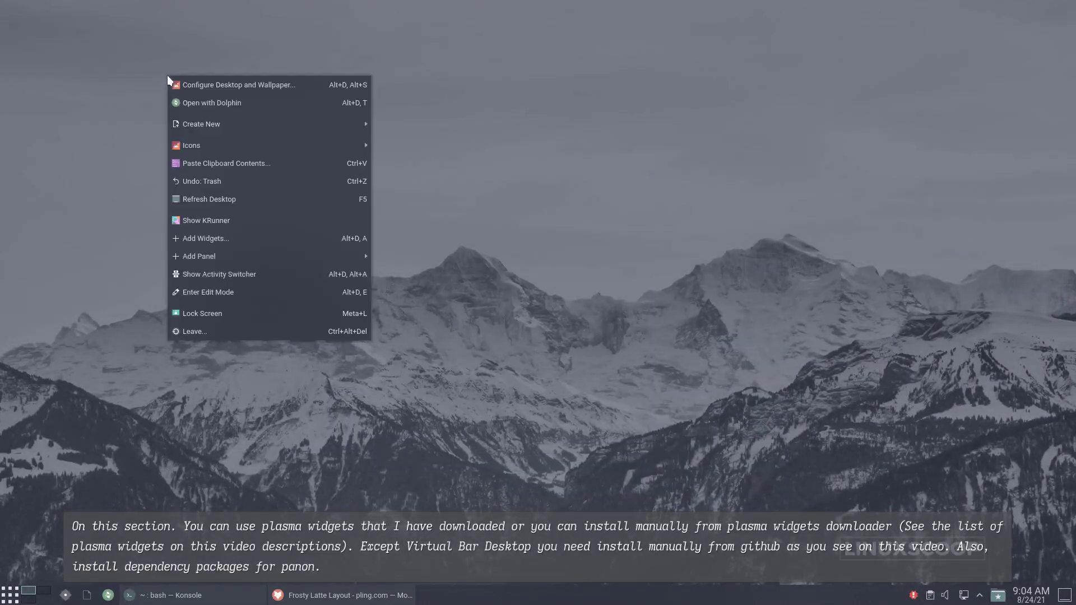
left_click(220, 238)
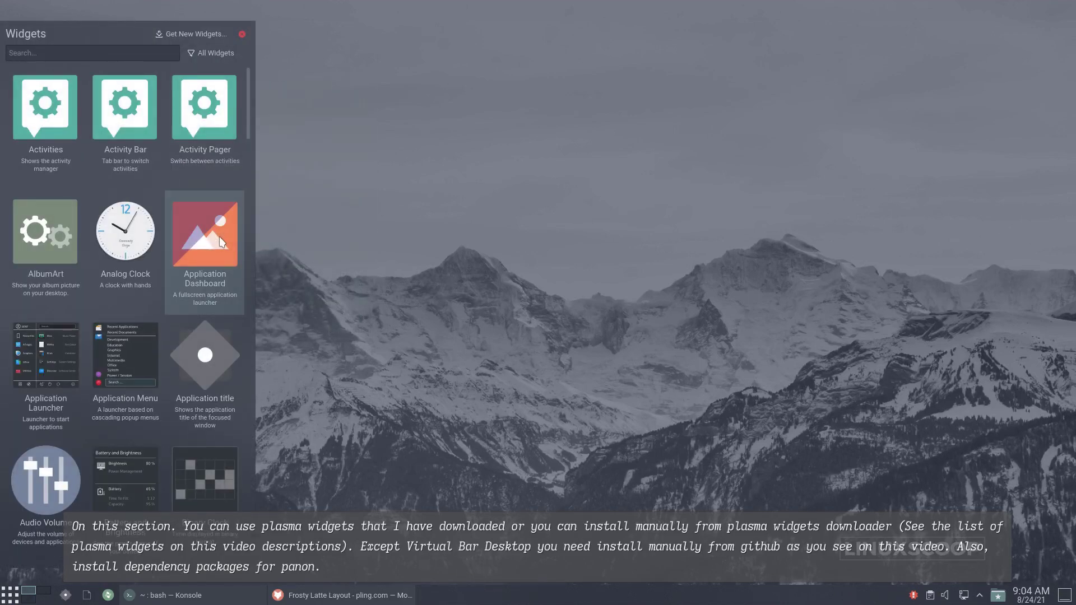
type("album")
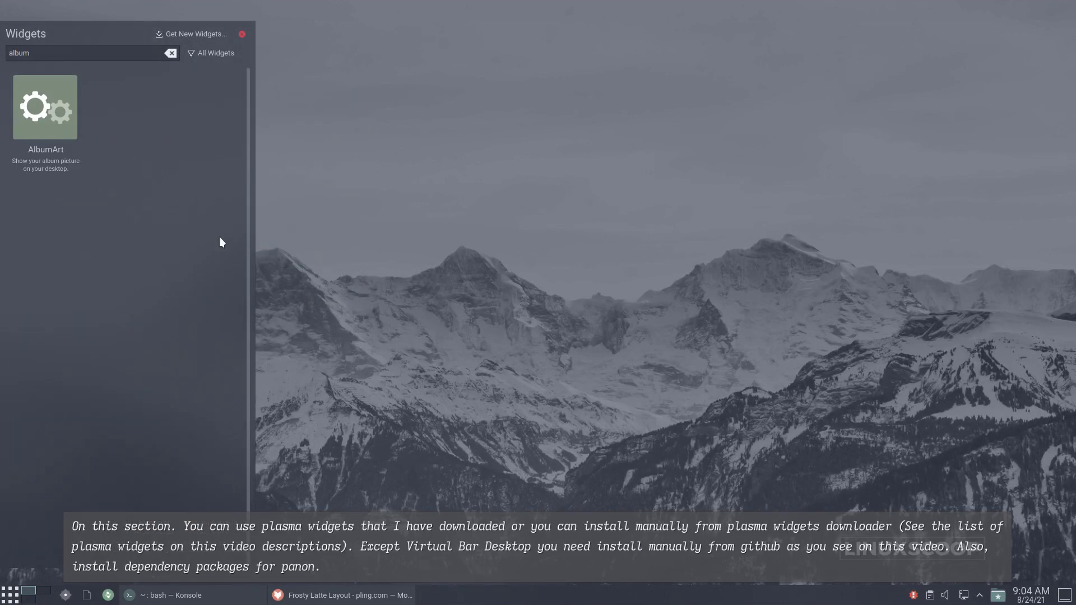
left_click_drag(54, 122, 365, 217)
Find the NowPlaying widget with the search term now and place it directly beside the AlbumArt widget
double_click(21, 55)
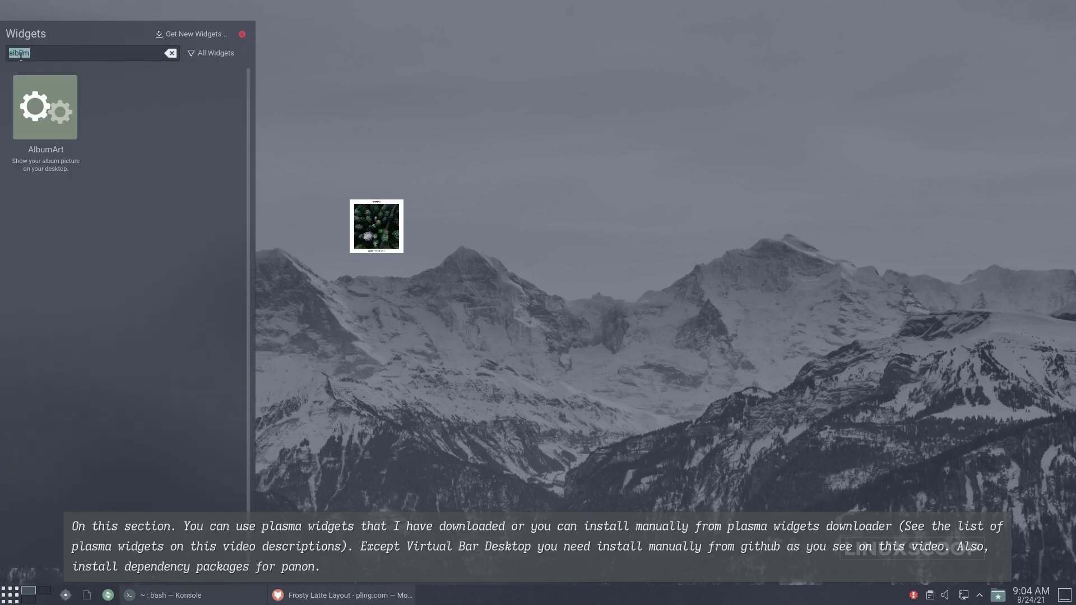
type("now")
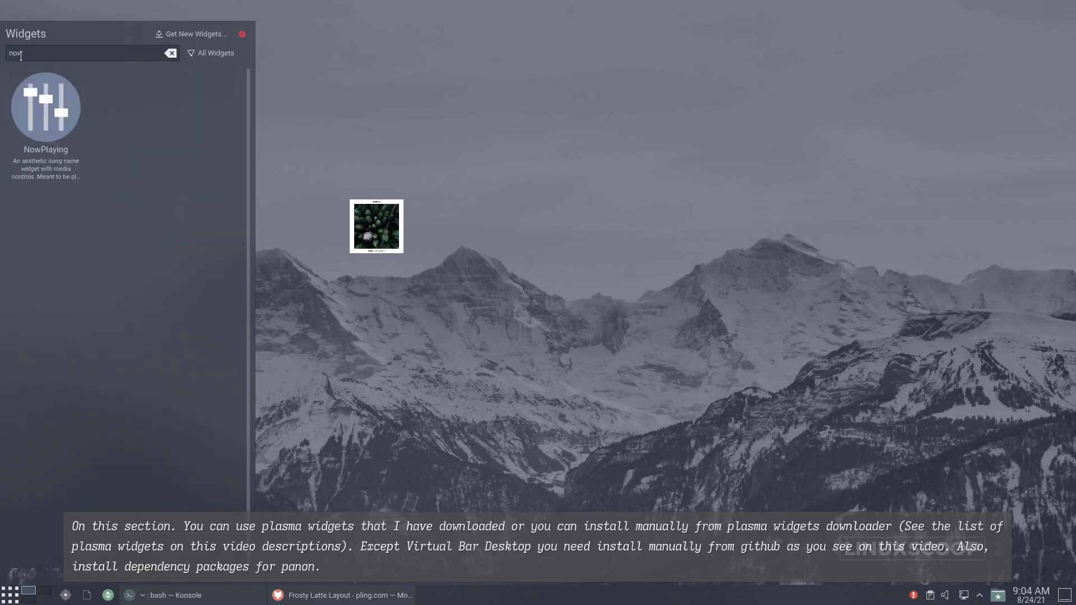
left_click_drag(44, 106, 439, 215)
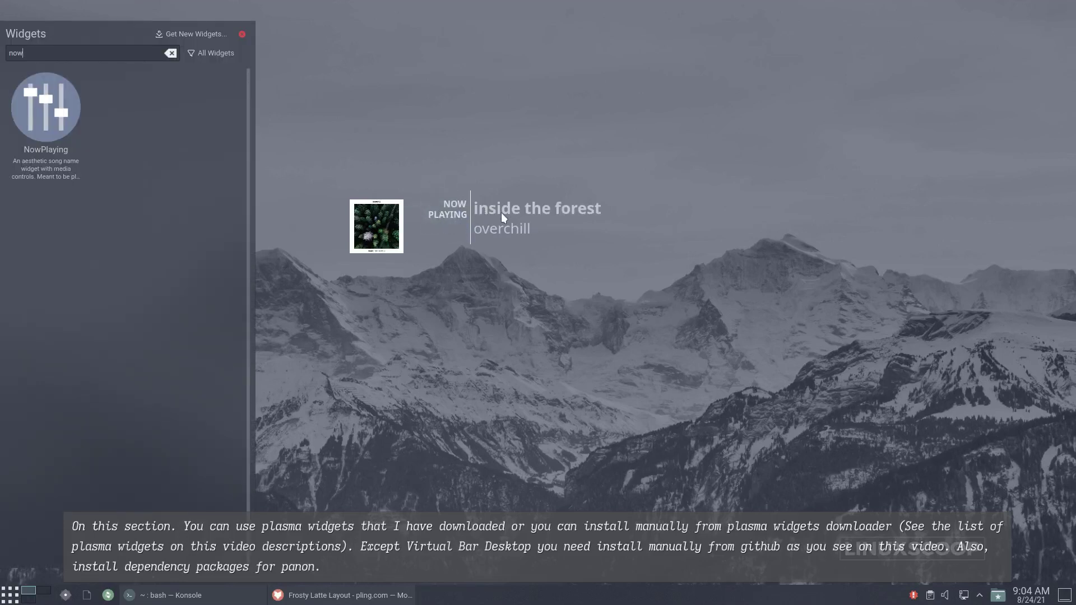
mouse_move(501, 213)
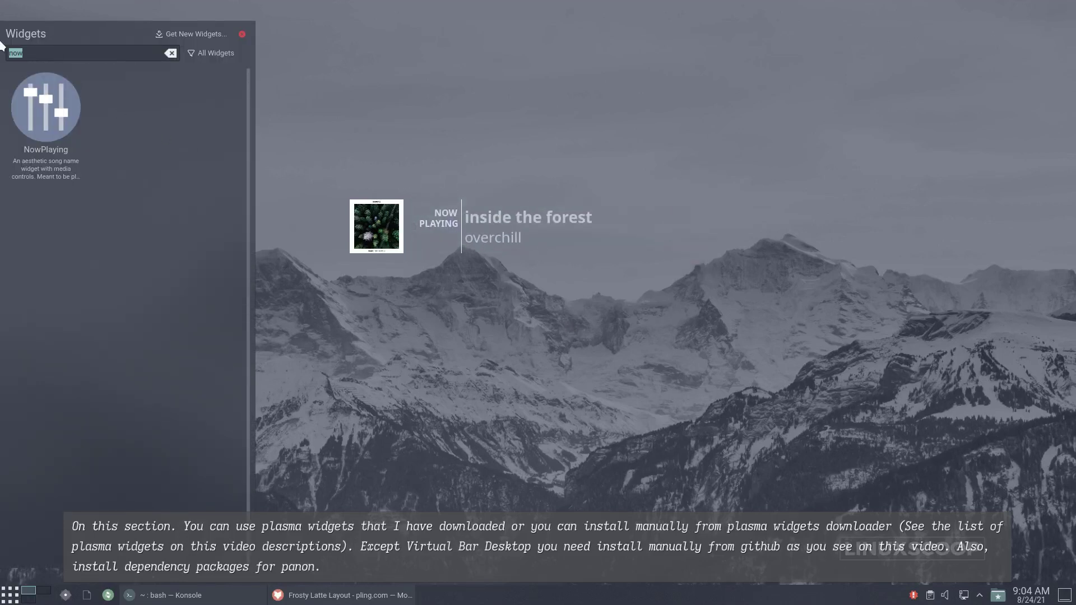
Find the Panon widget, place it on the desktop beneath AlbumArt and NowPlaying, and close the widget list
mouse_move(65, 103)
type("panon")
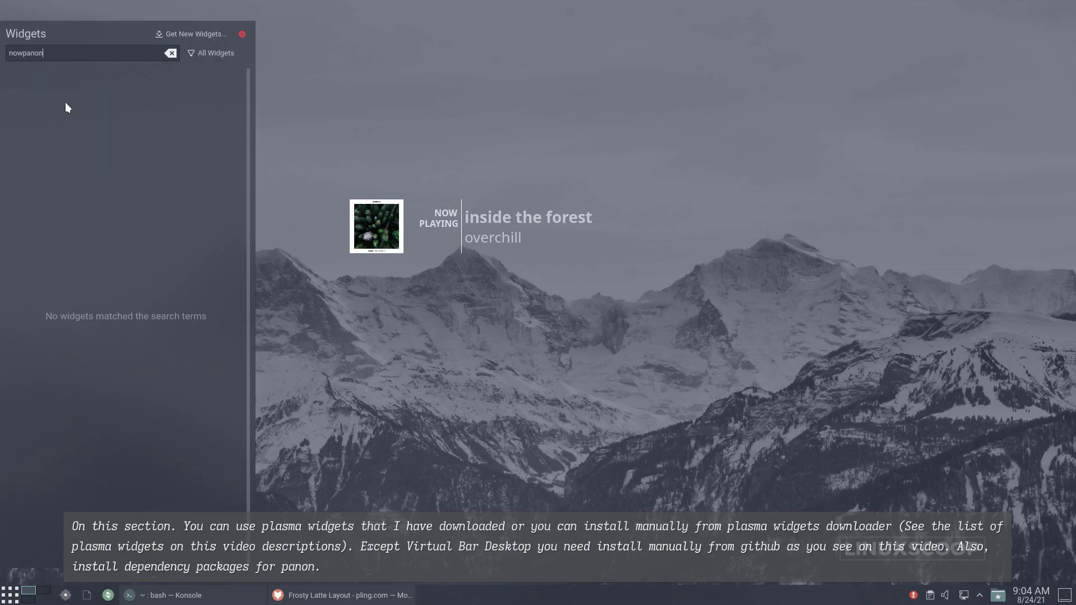
key("BackSpace")
key("BackSpace")
key("BackSpace")
key("BackSpace")
key("BackSpace")
key("BackSpace")
type("panon")
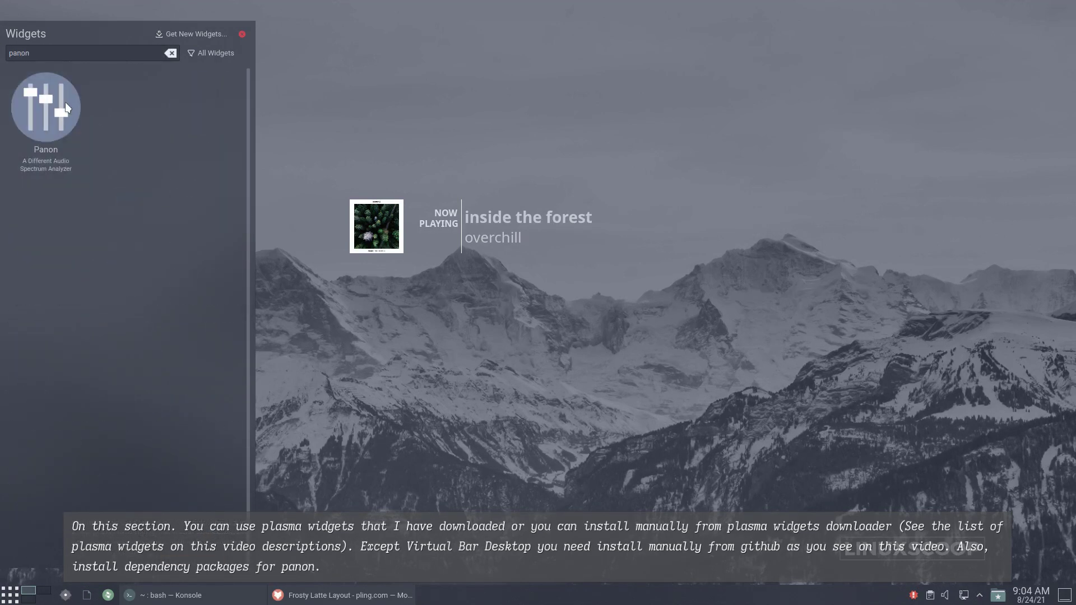
left_click_drag(66, 107, 408, 285)
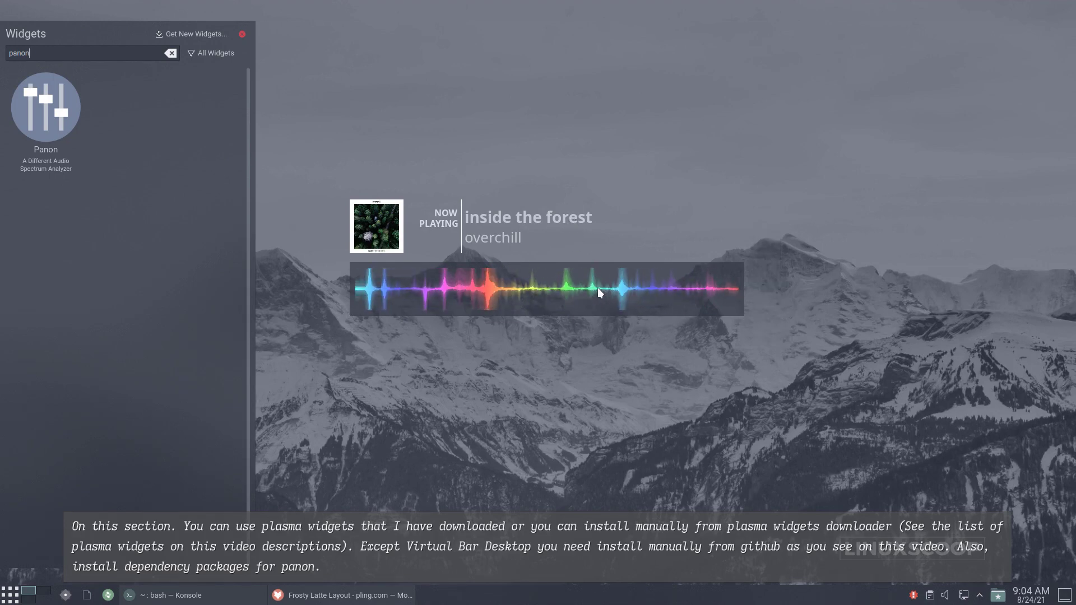
mouse_move(607, 284)
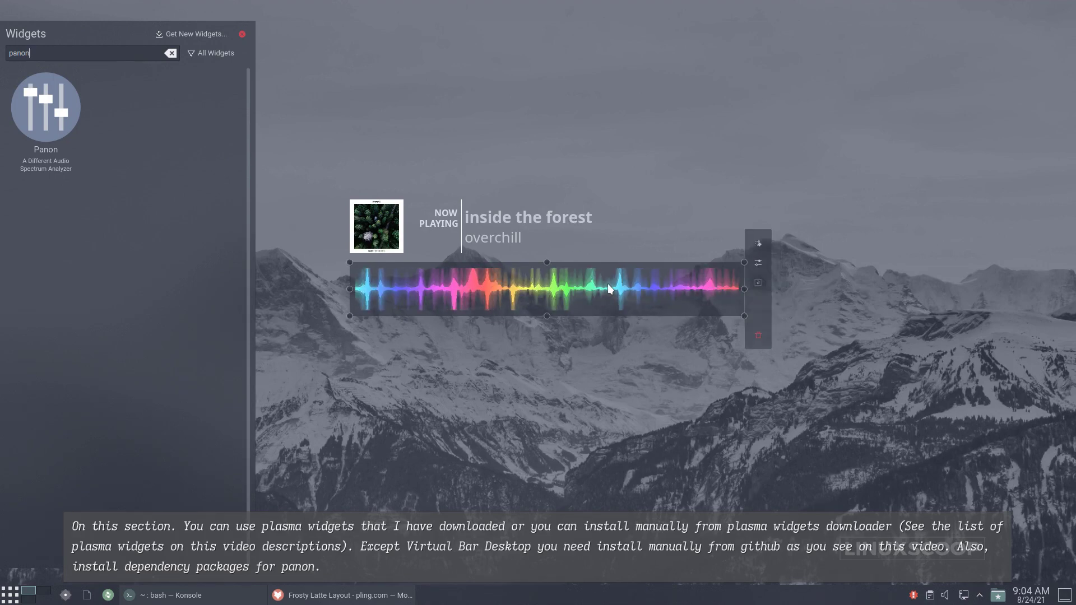
left_click(406, 132)
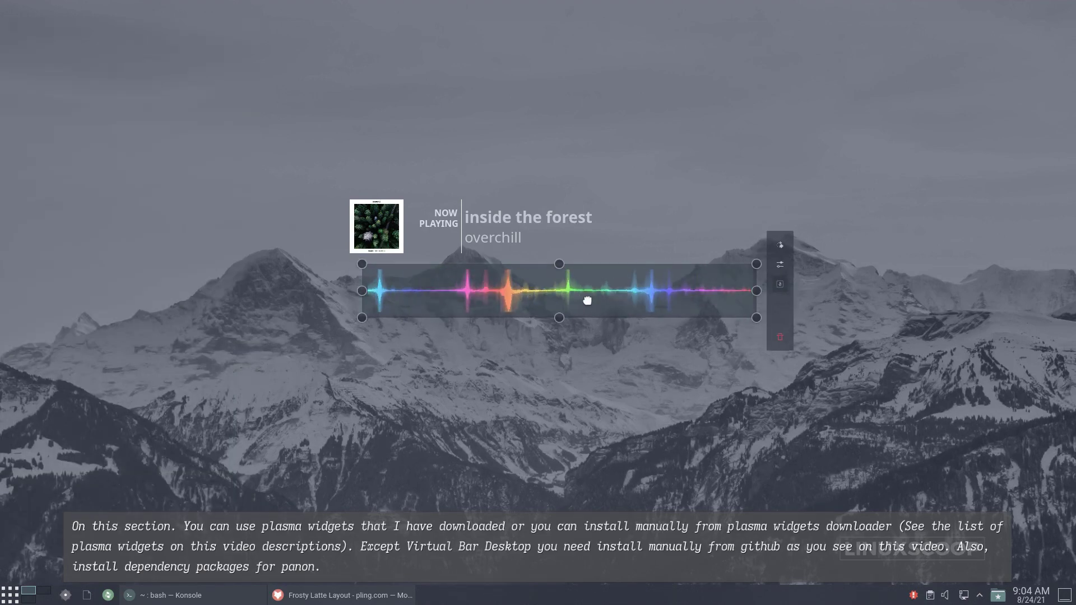
Move Panon, AlbumArt and NowPlaying lower into one centred, aligned block, and widen NowPlaying to match Panon's right edge
left_click_drag(579, 300, 568, 323)
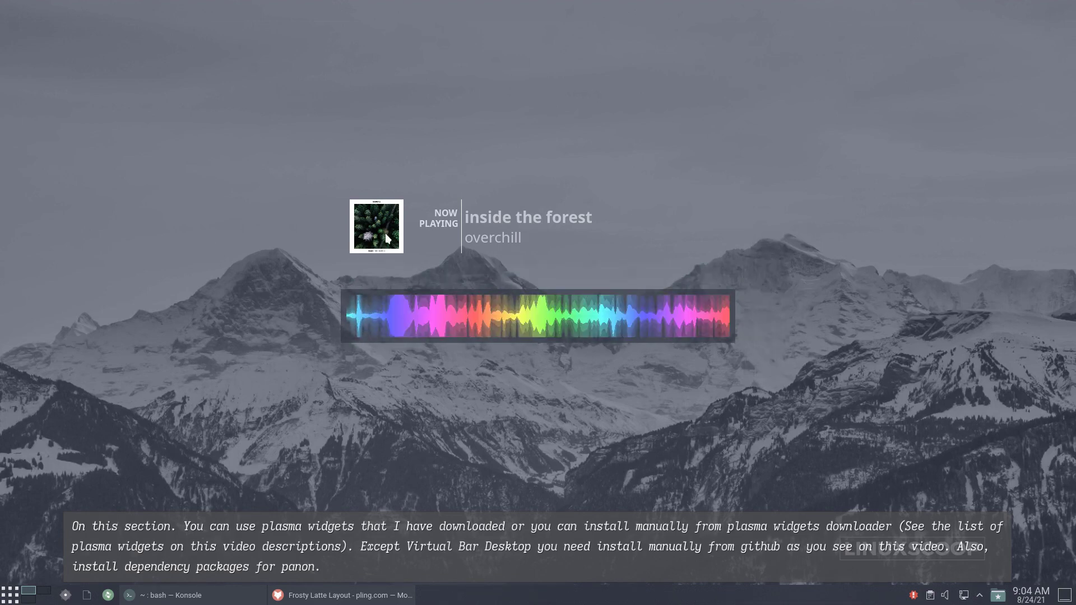
mouse_move(385, 233)
left_click_drag(382, 242, 375, 270)
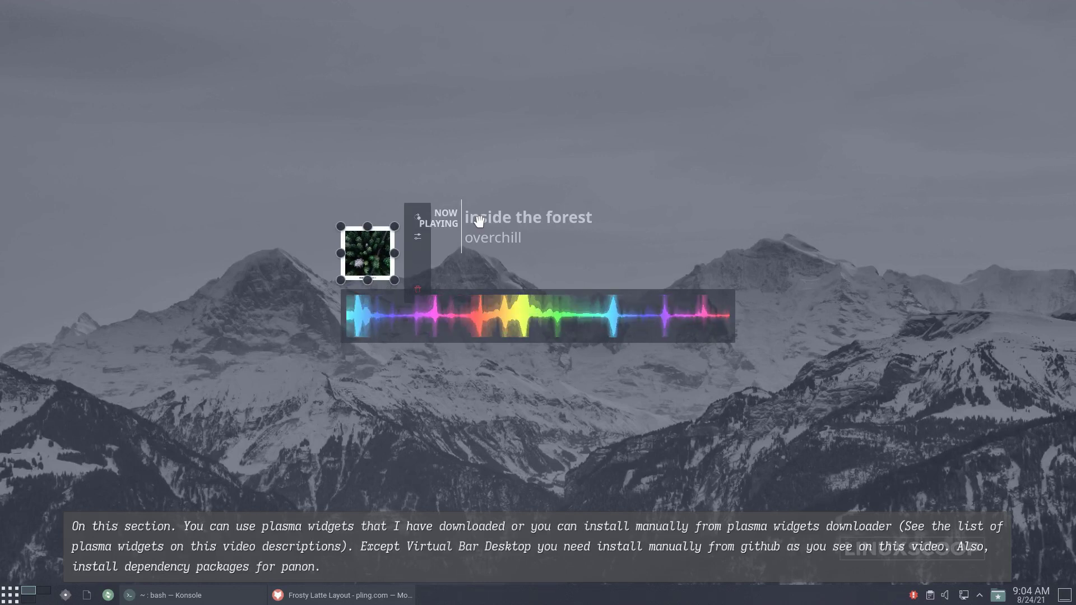
mouse_move(480, 238)
left_click_drag(480, 238, 470, 260)
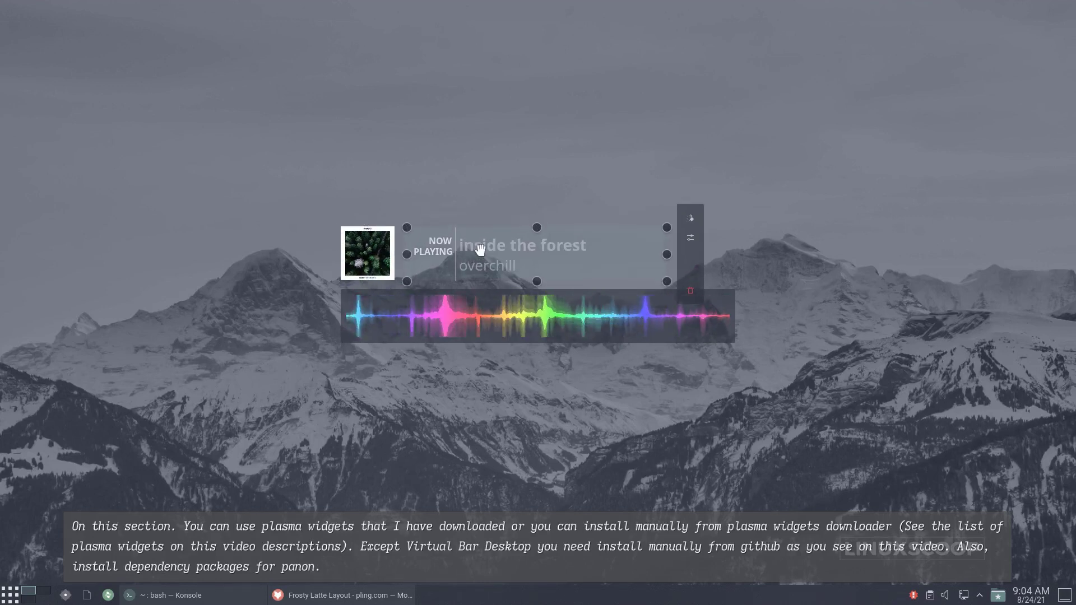
left_click_drag(663, 254, 735, 261)
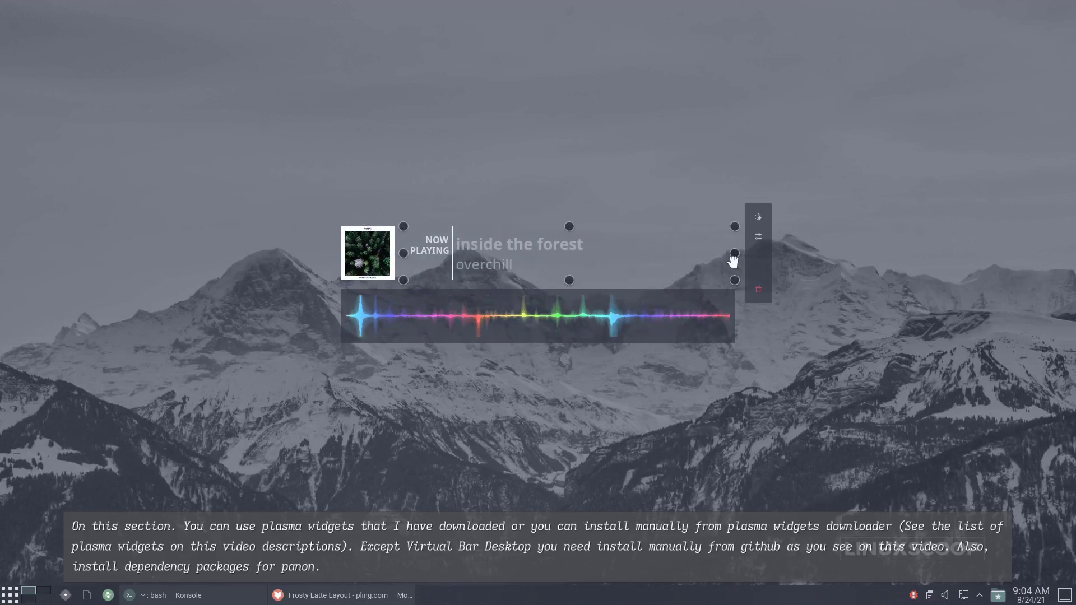
Open the Panon widget's settings and set its gravity to South
right_click(507, 313)
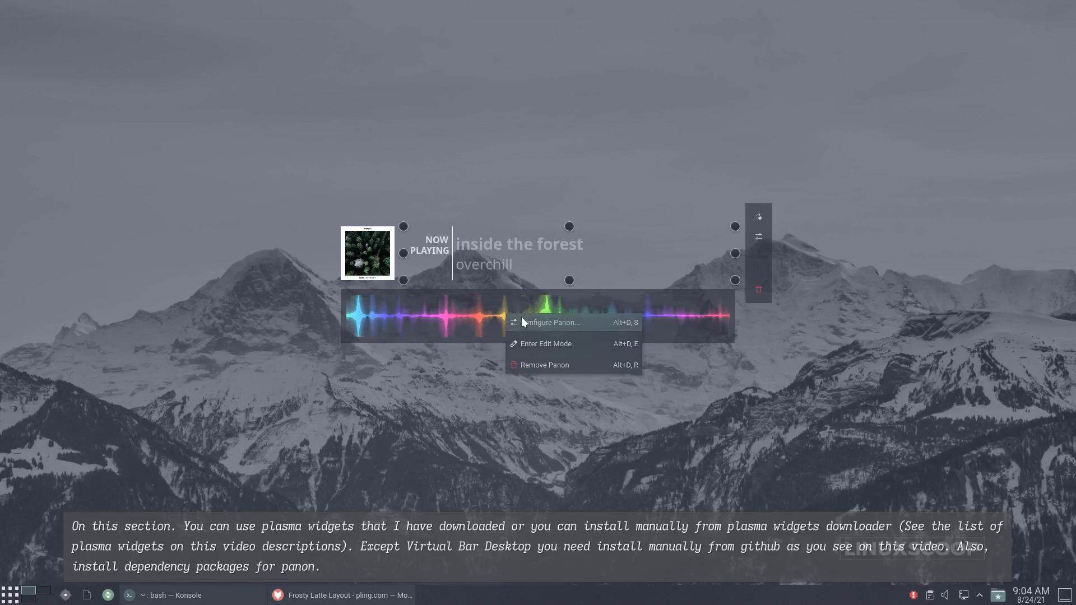
left_click(521, 317)
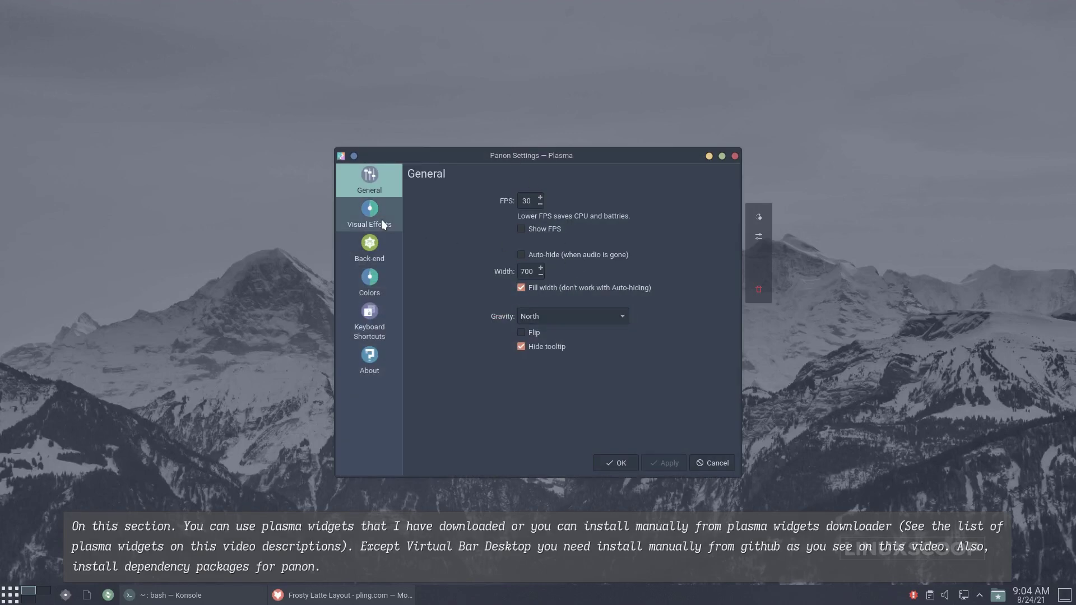
left_click(566, 317)
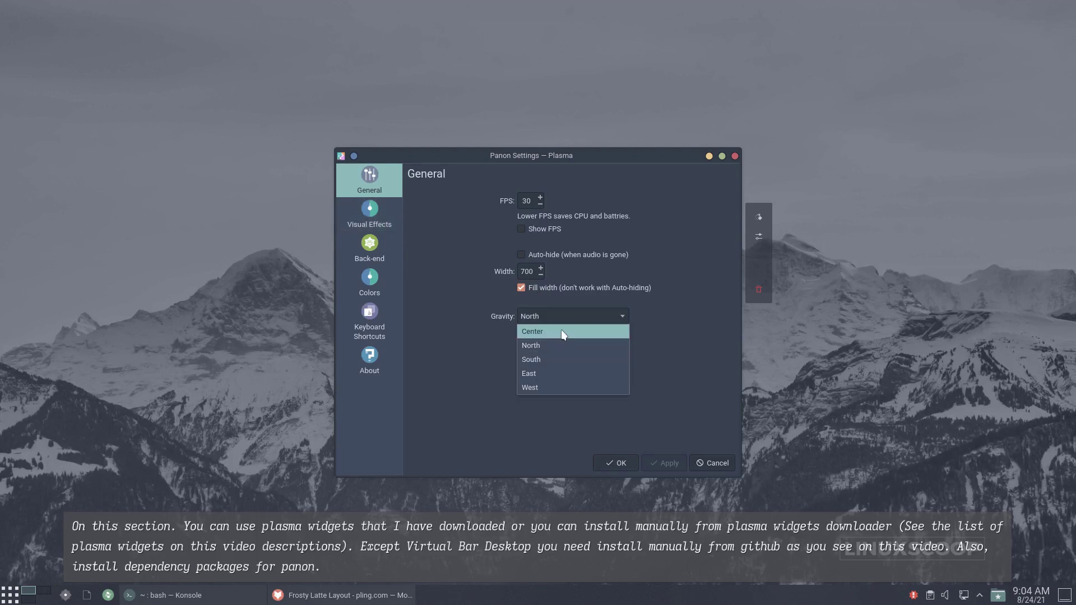
left_click(548, 360)
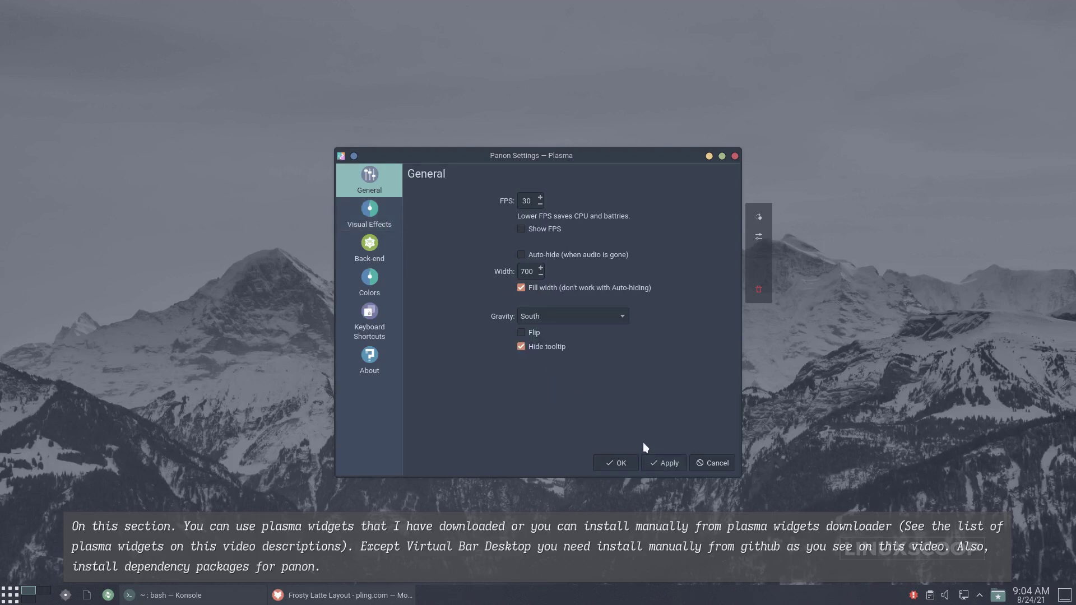
Download and install the rbn42-bar visual effect for Panon and select it as the widget's effect
left_click(372, 226)
left_click(567, 199)
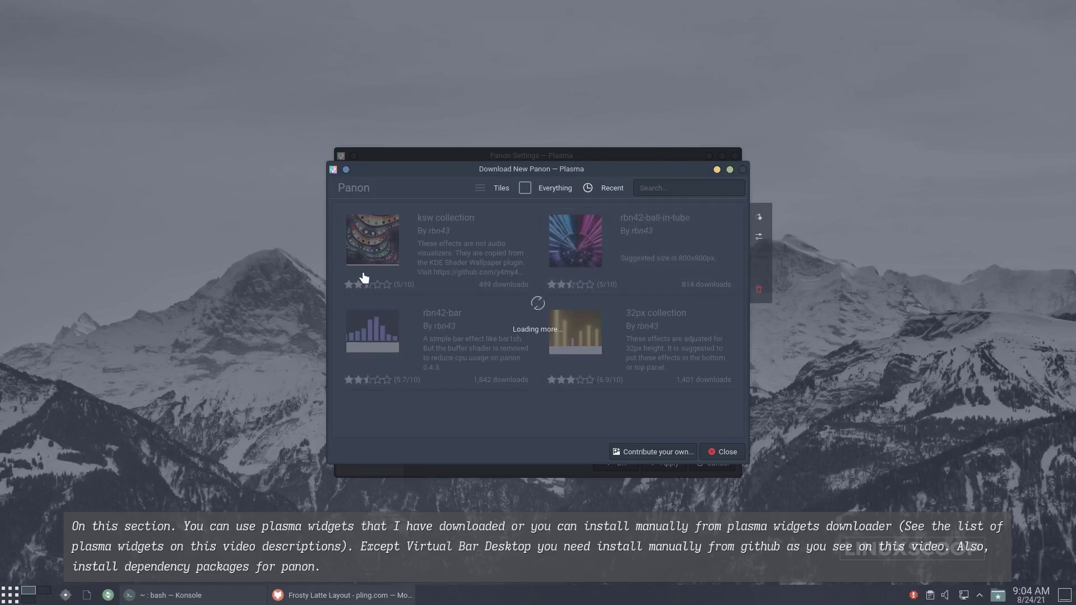
left_click(446, 328)
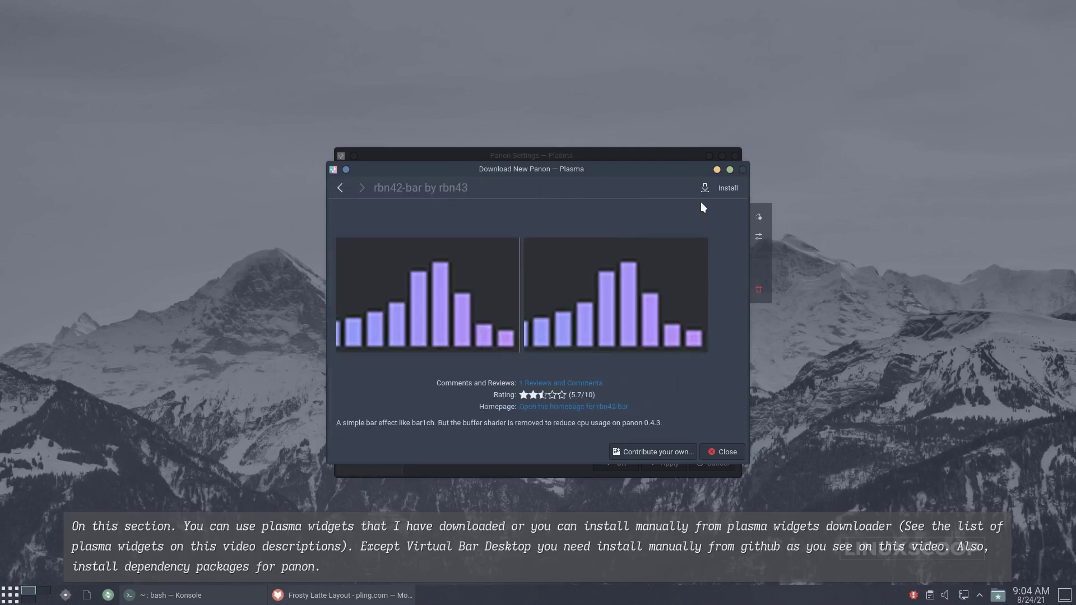
left_click(721, 191)
left_click(723, 452)
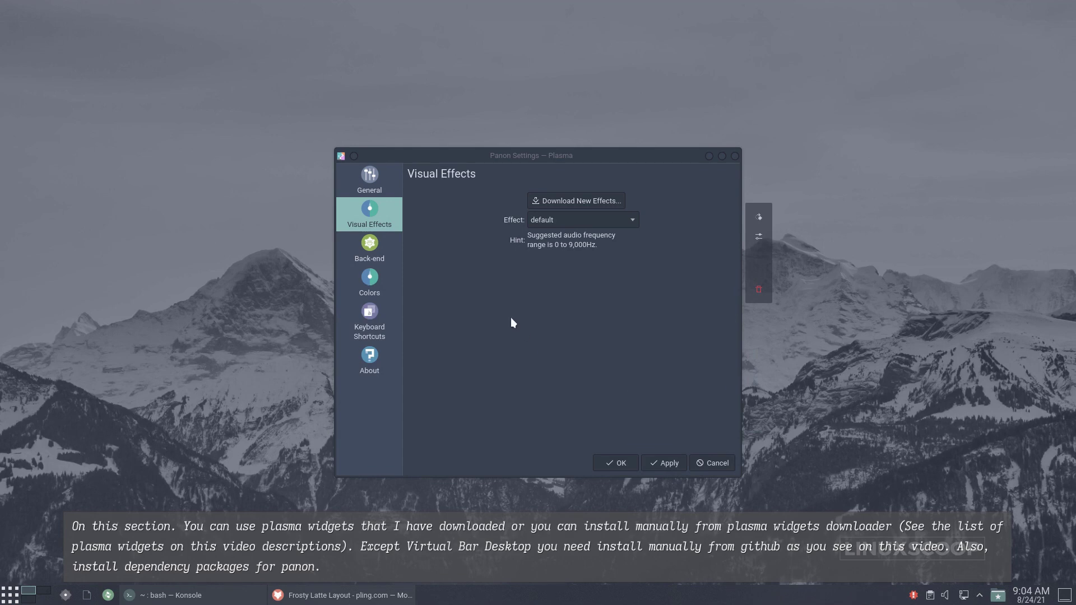
left_click(602, 221)
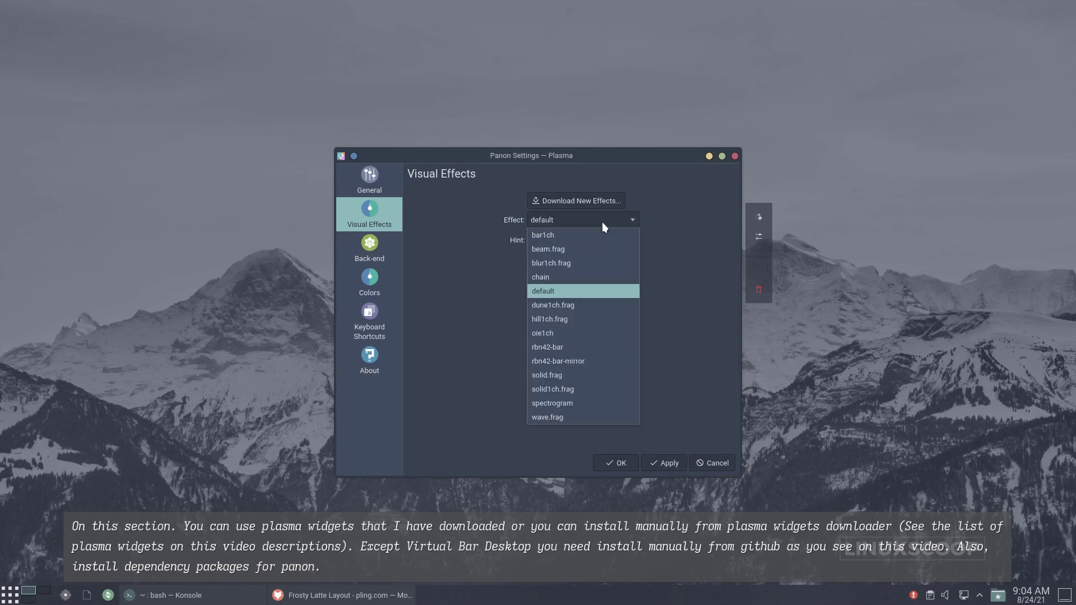
left_click(567, 348)
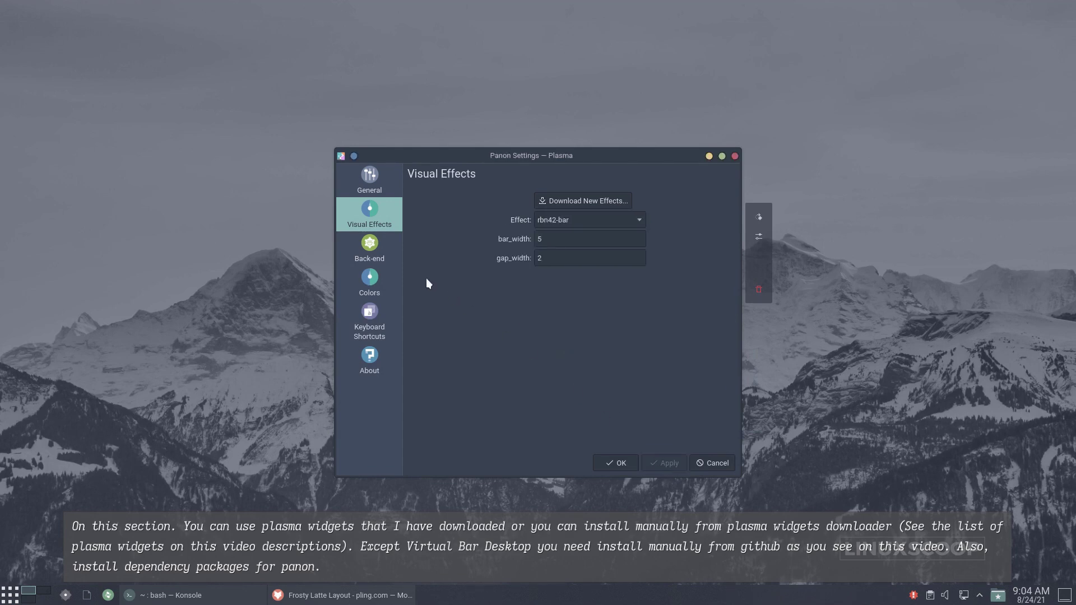
Open Panon's back-end settings and check the available audio back-ends
left_click(378, 258)
left_click(542, 202)
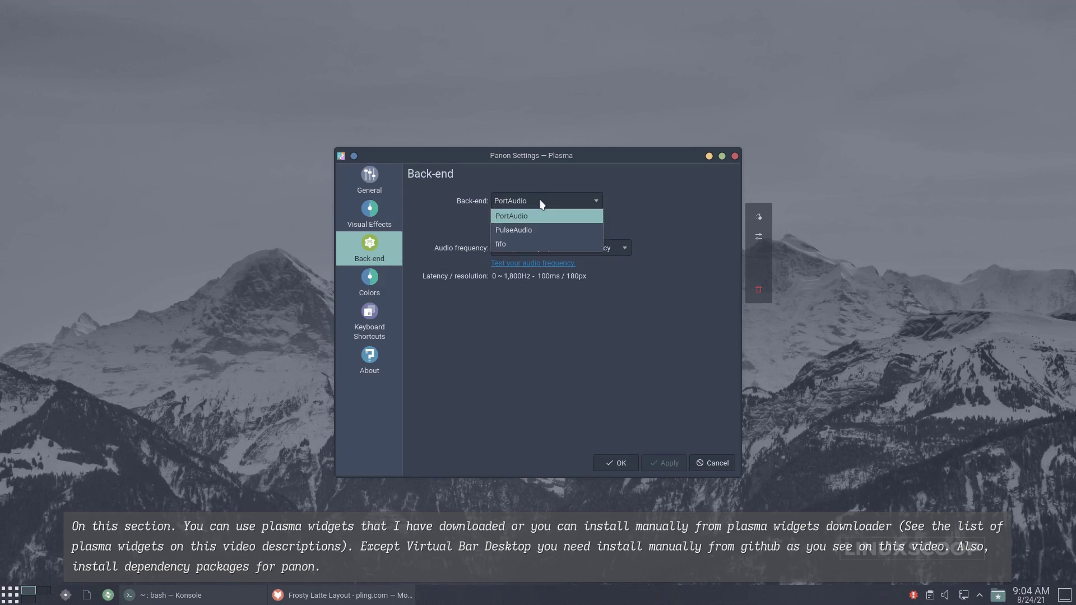
left_click(548, 231)
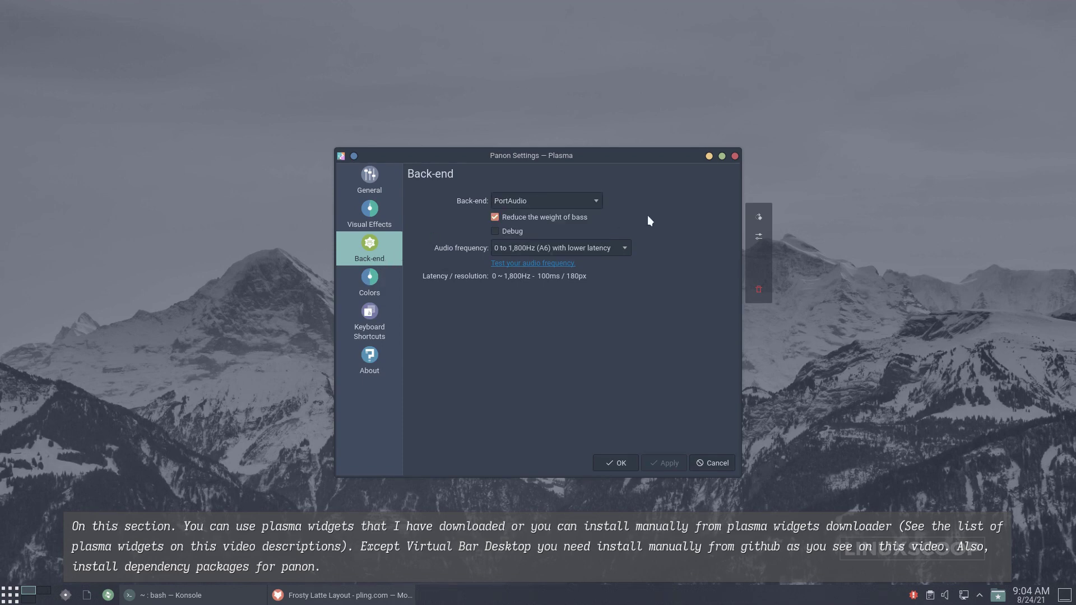
Set Panon's back-end to PulseAudio with Mixing All Speakers as the input device, and apply the change
left_click(556, 203)
left_click(543, 227)
left_click(545, 223)
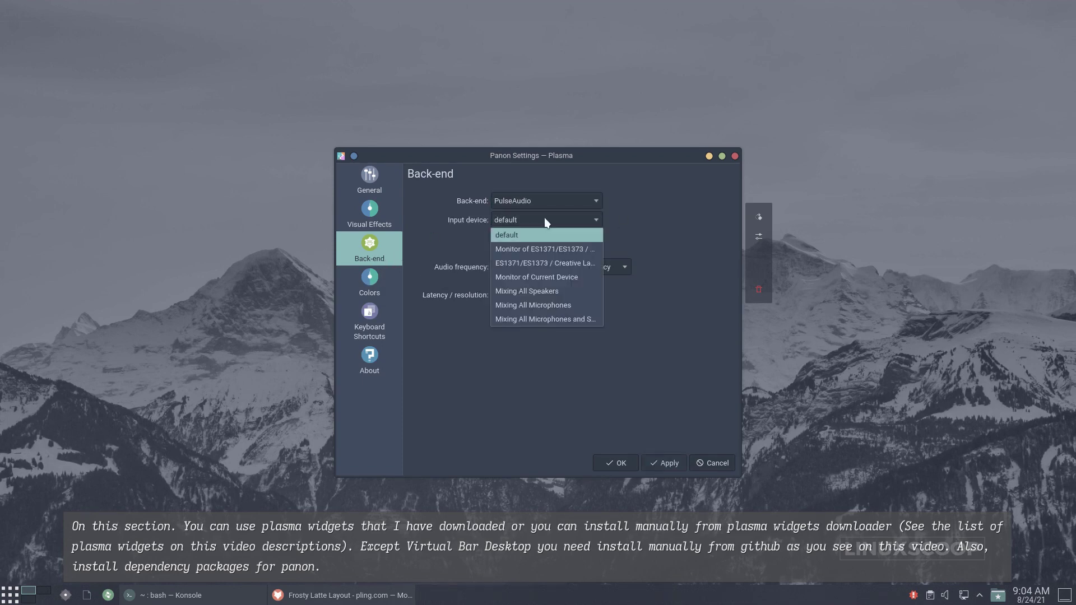
left_click(538, 292)
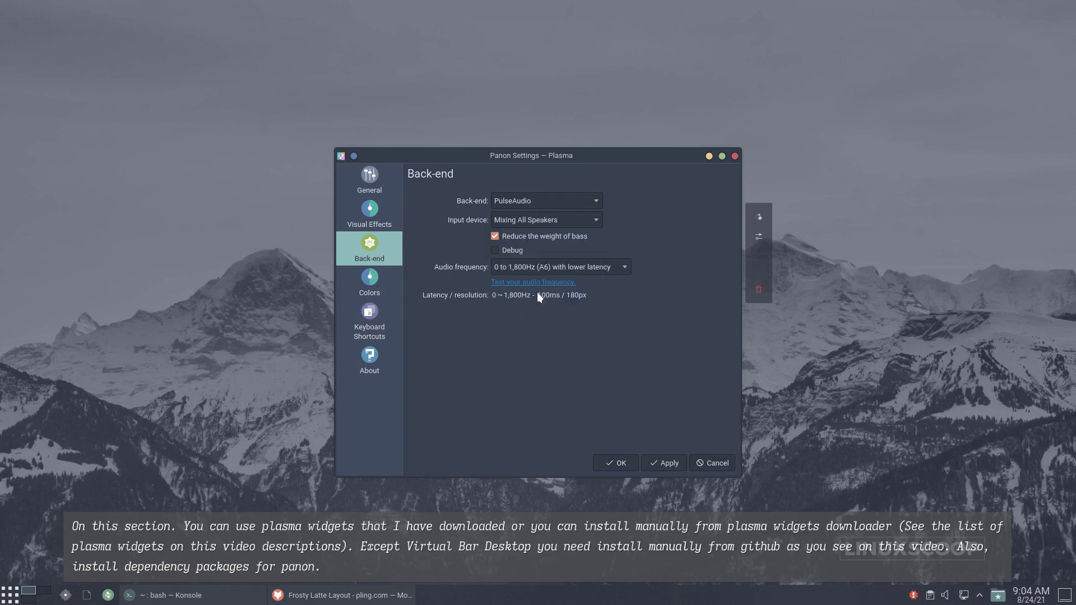
left_click(370, 283)
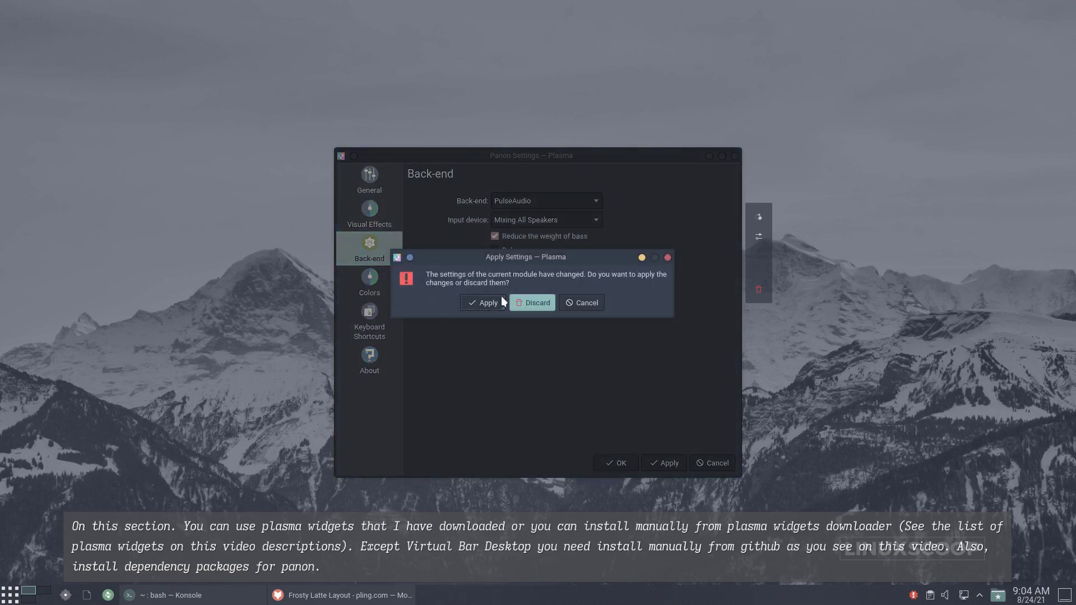
left_click(488, 300)
Edit the hue range and saturation in Panon's colour settings, apply the changes and close the settings
double_click(568, 243)
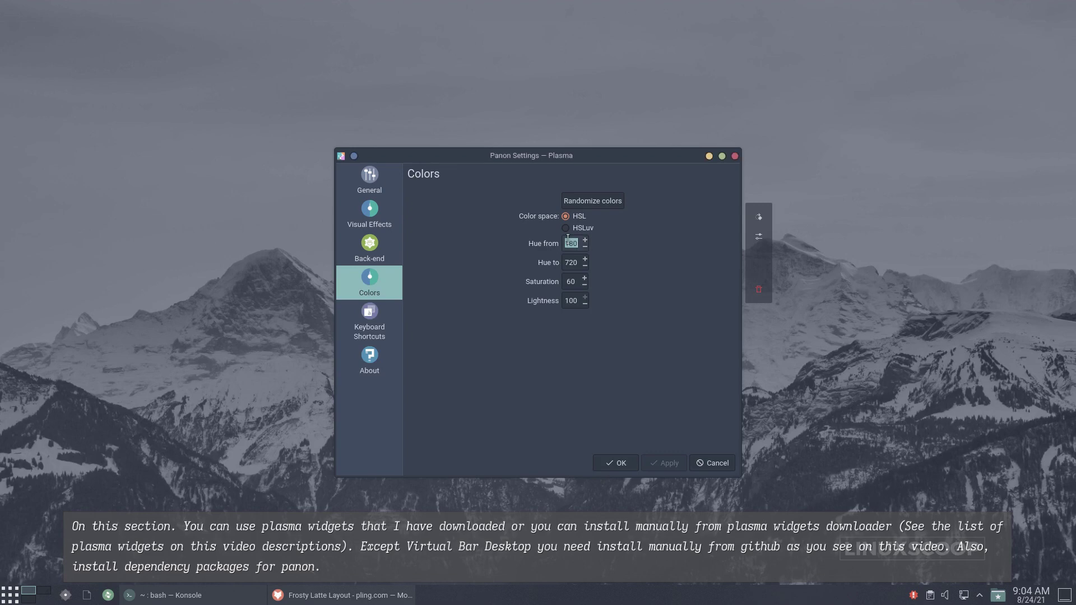
type("180")
type("1")
double_click(571, 262)
type("1")
double_click(568, 282)
left_click(667, 459)
left_click(627, 461)
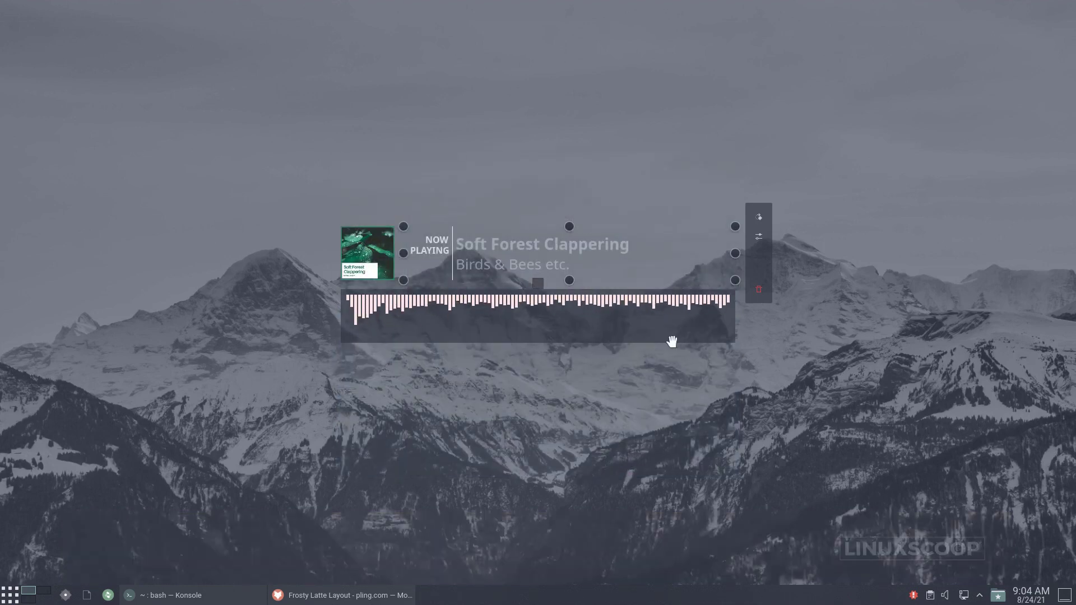
mouse_move(616, 318)
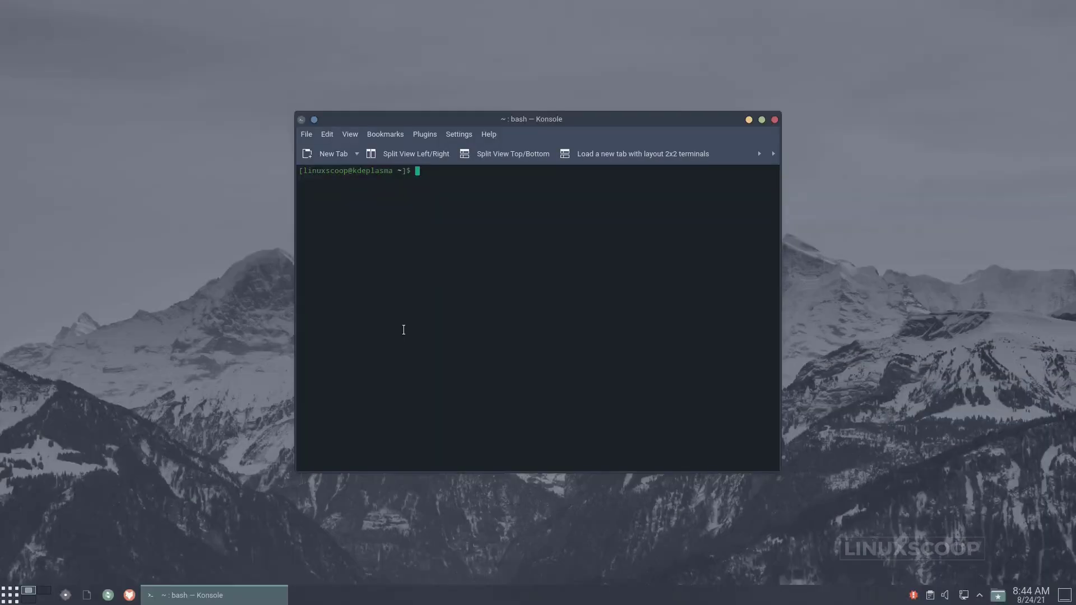
Run "pamac build latte-dock-git" in Konsole, accept the transaction and authenticate with the account password
type("pamac build latte-dock-git")
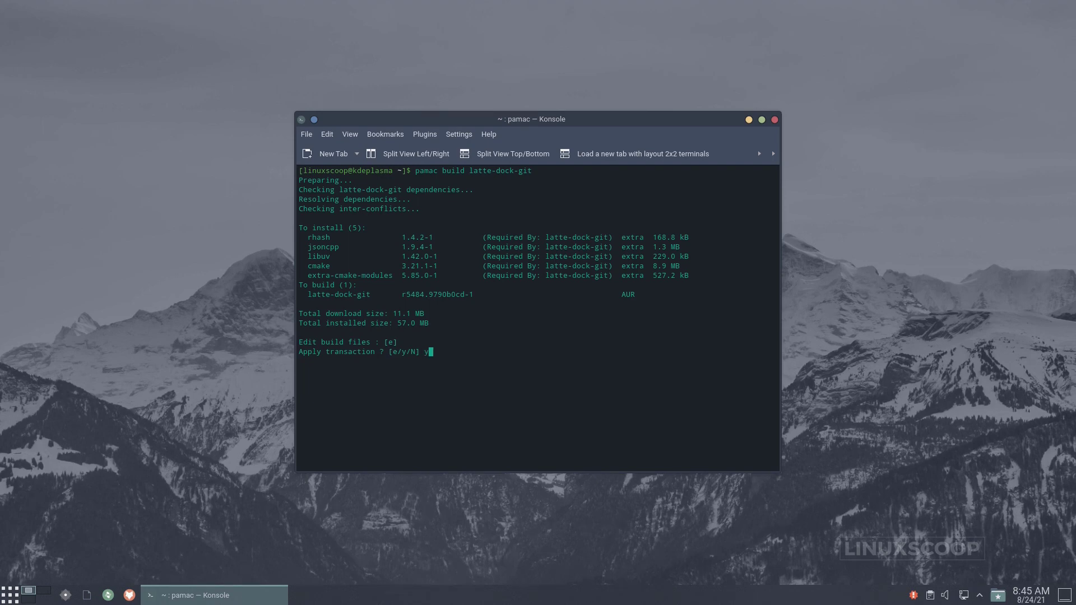
key("Return")
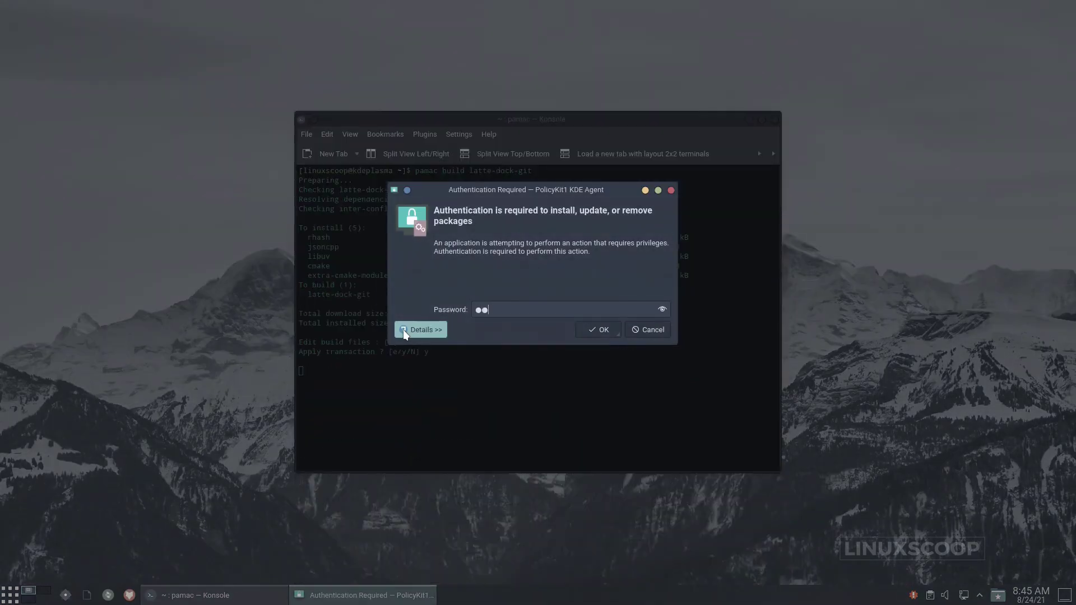
key("Return")
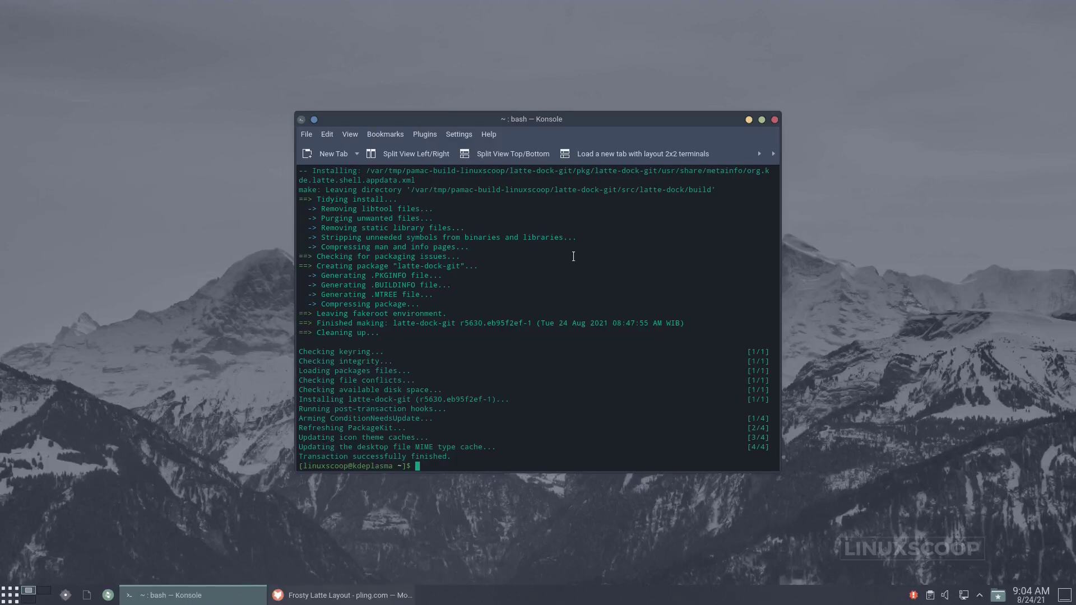
Minimise Konsole, switch to the Frosty Latte Layout page in Firefox, and download and save Frosty.layout.latte
left_click(749, 119)
left_click(377, 595)
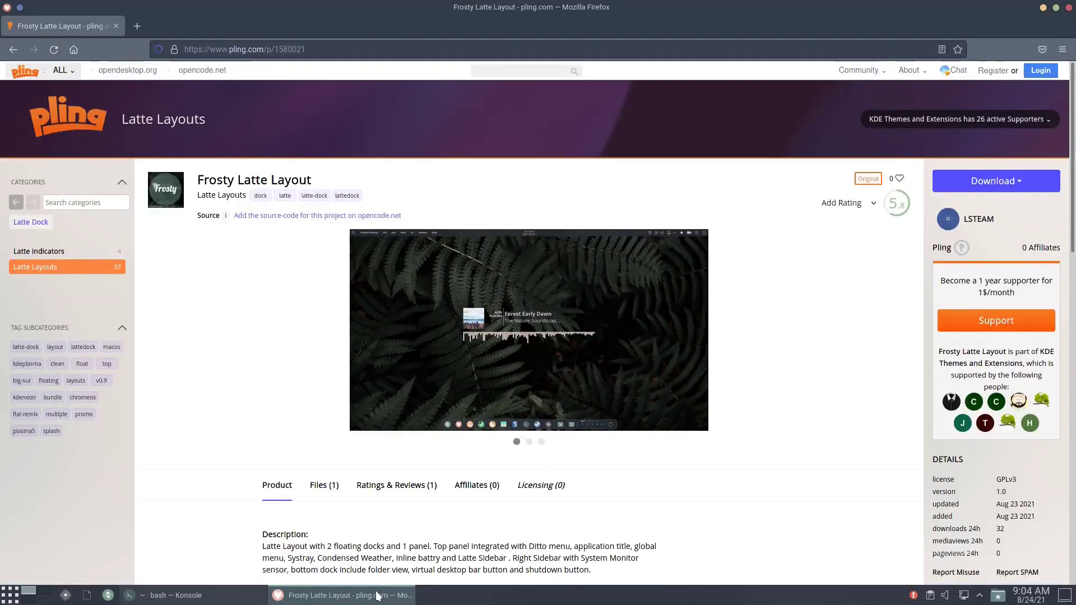
scroll(334, 514, "down", 5)
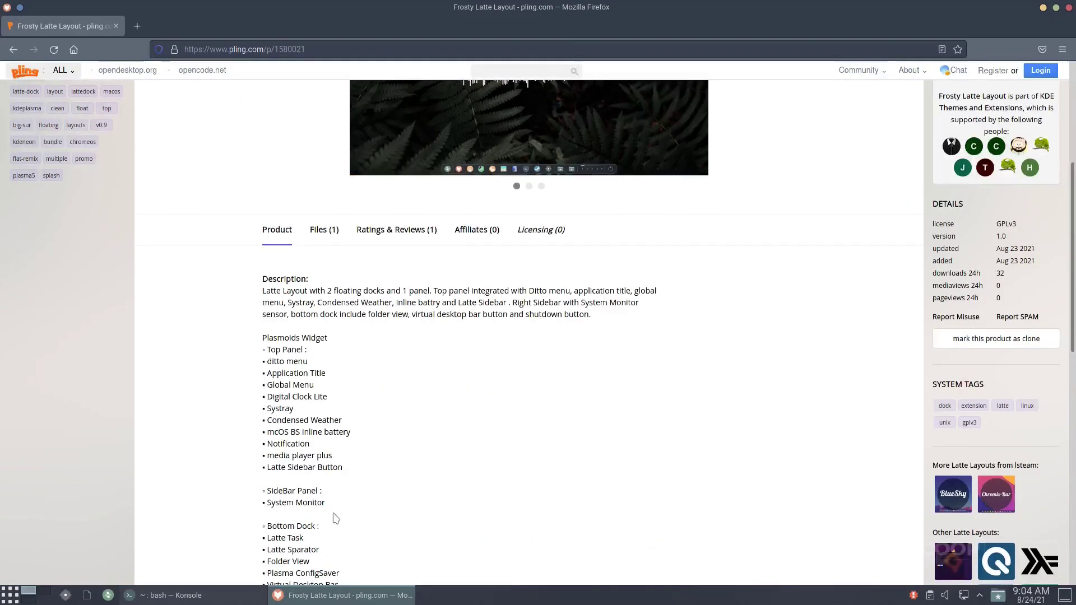
left_click(322, 231)
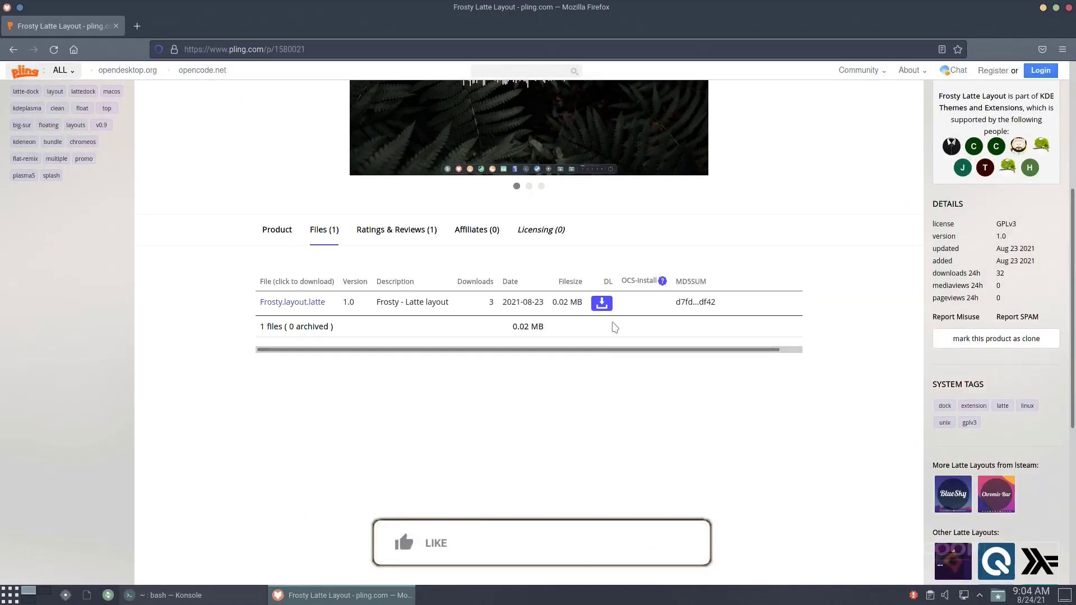
left_click(605, 306)
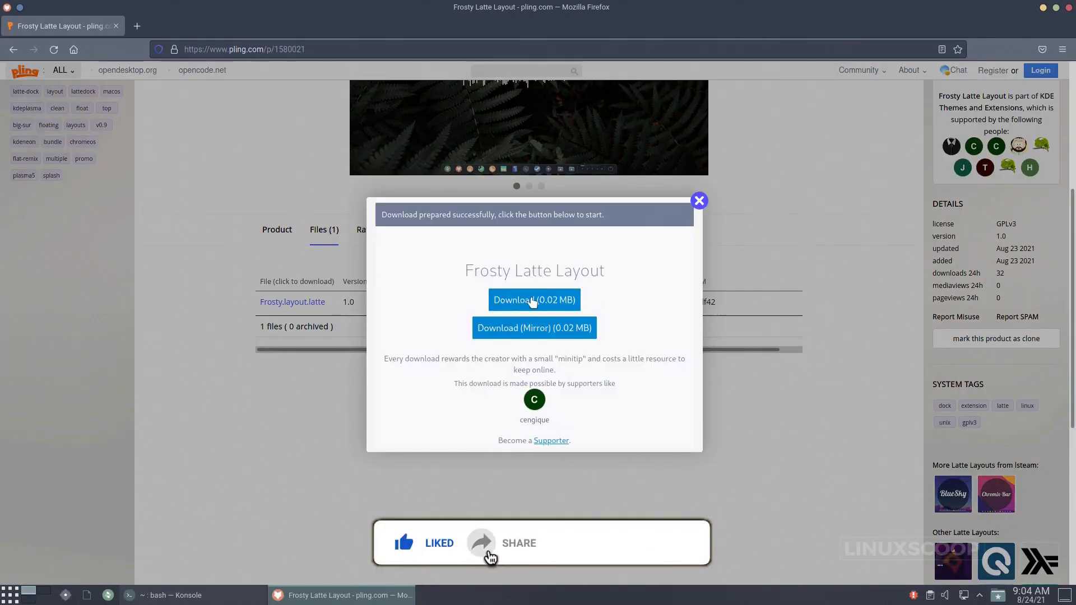
left_click(531, 302)
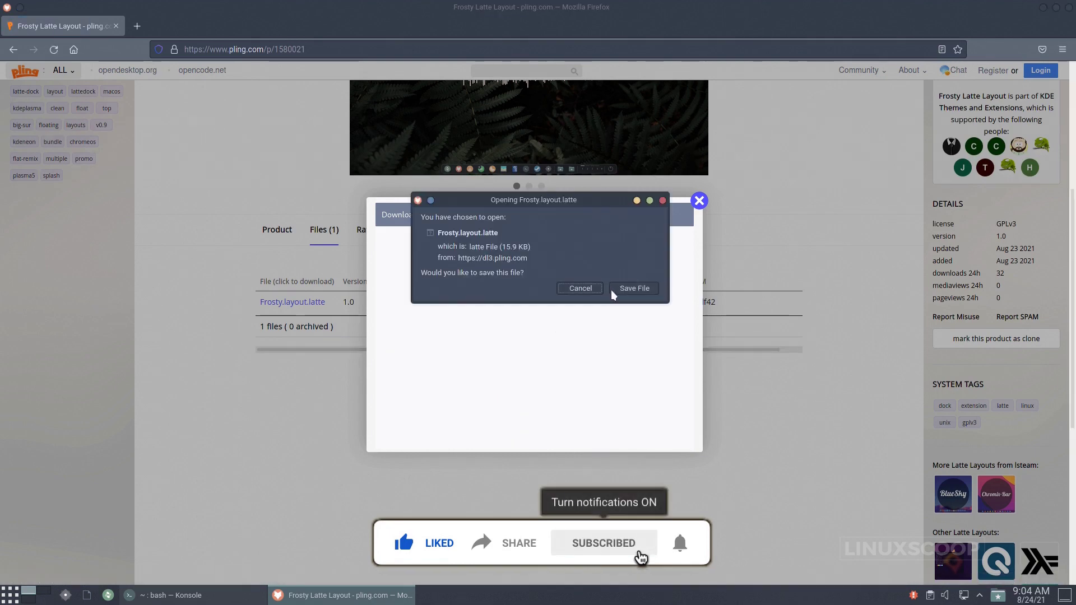
left_click(631, 289)
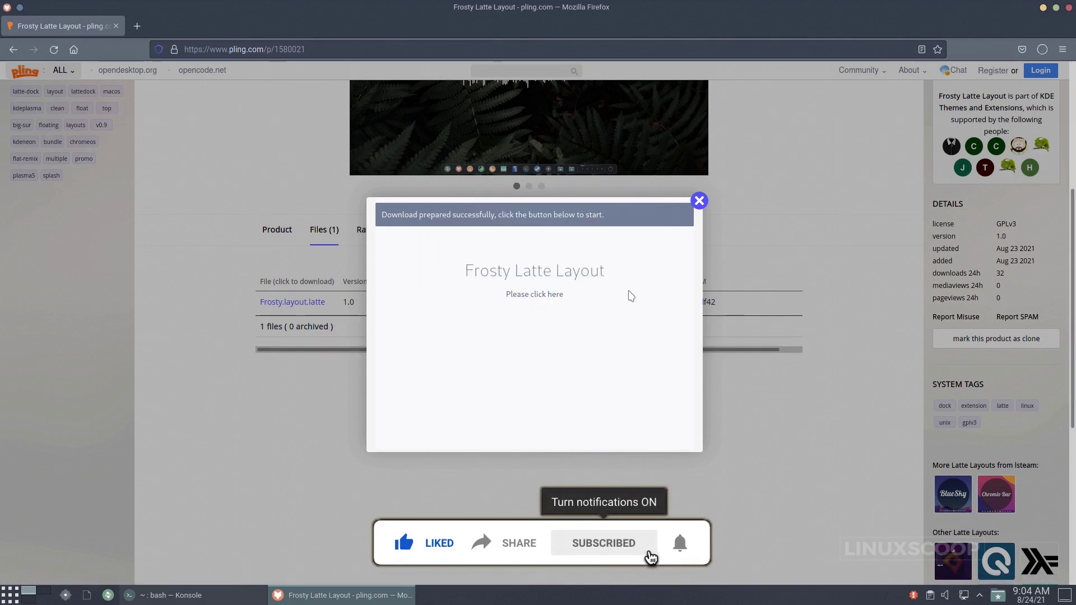
left_click(698, 200)
Show the downloaded Frosty.layout.latte in its folder, then minimise the browser and file manager windows
left_click(1041, 50)
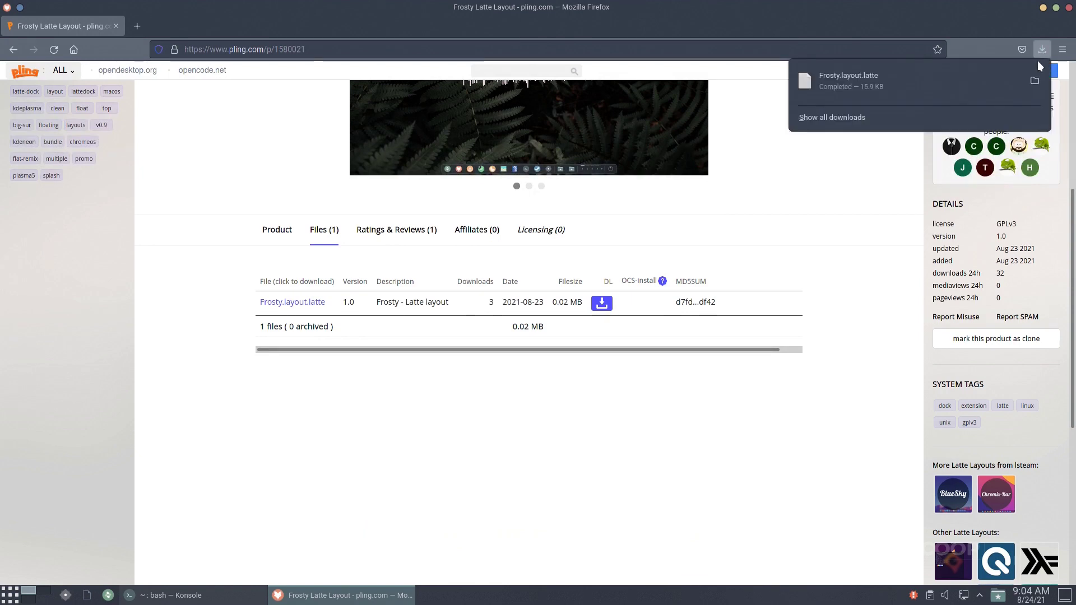
left_click(1034, 79)
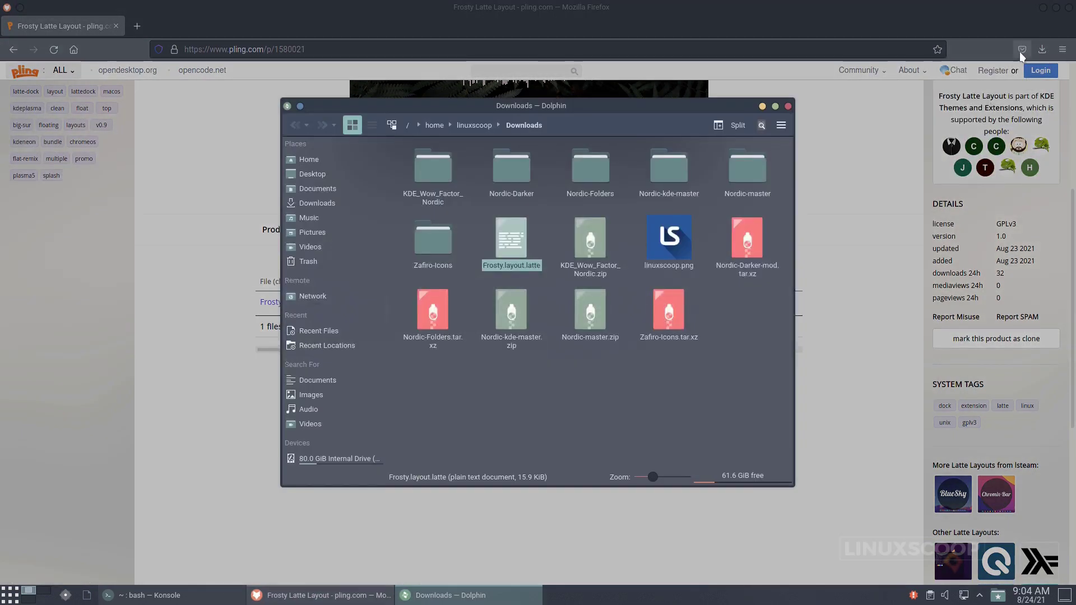
left_click(314, 595)
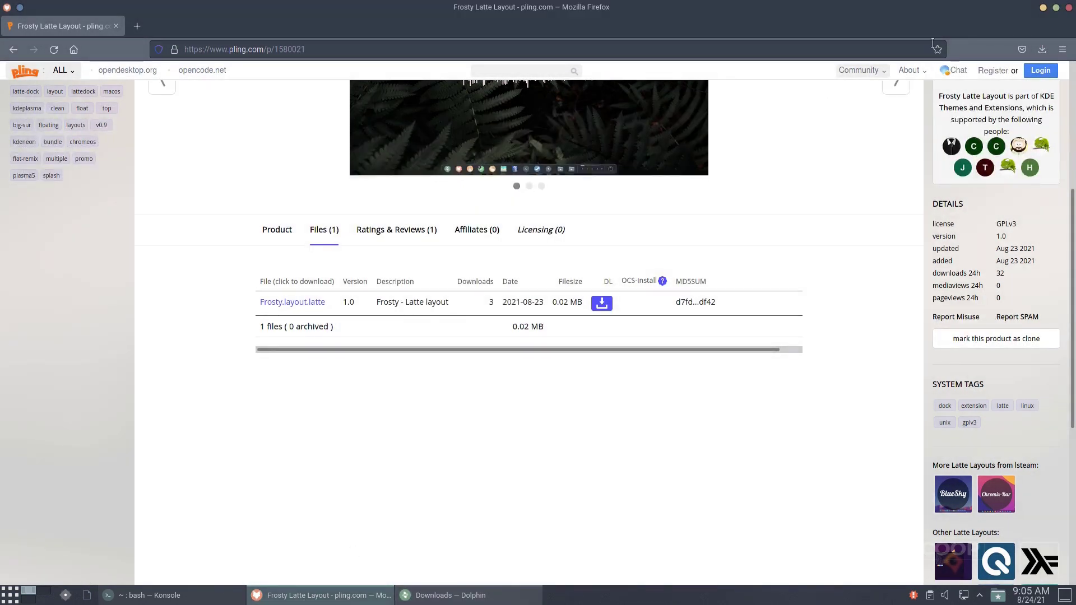
left_click(1042, 8)
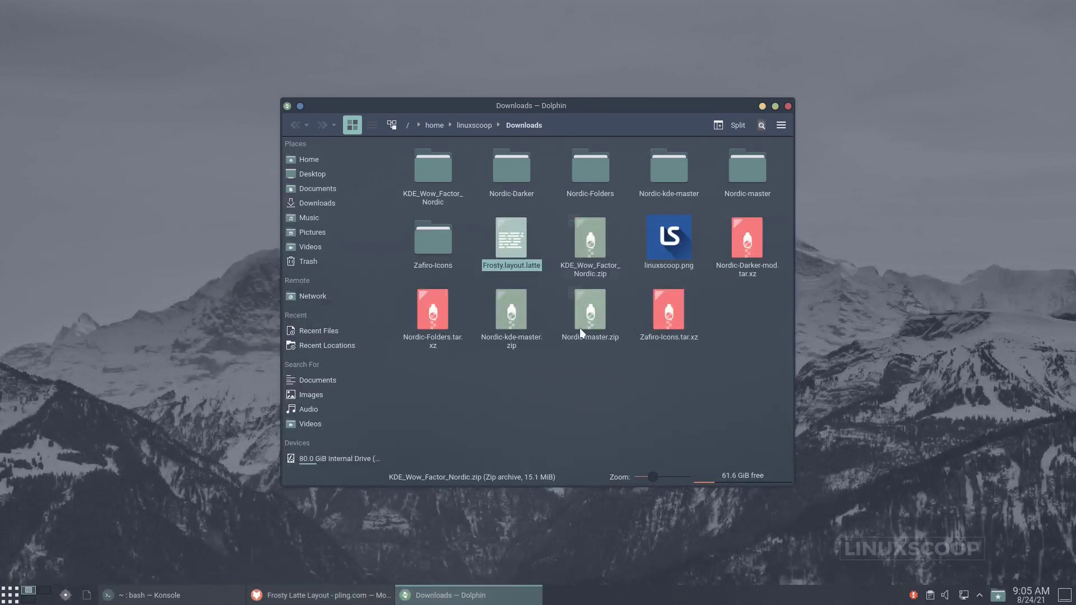
left_click(763, 107)
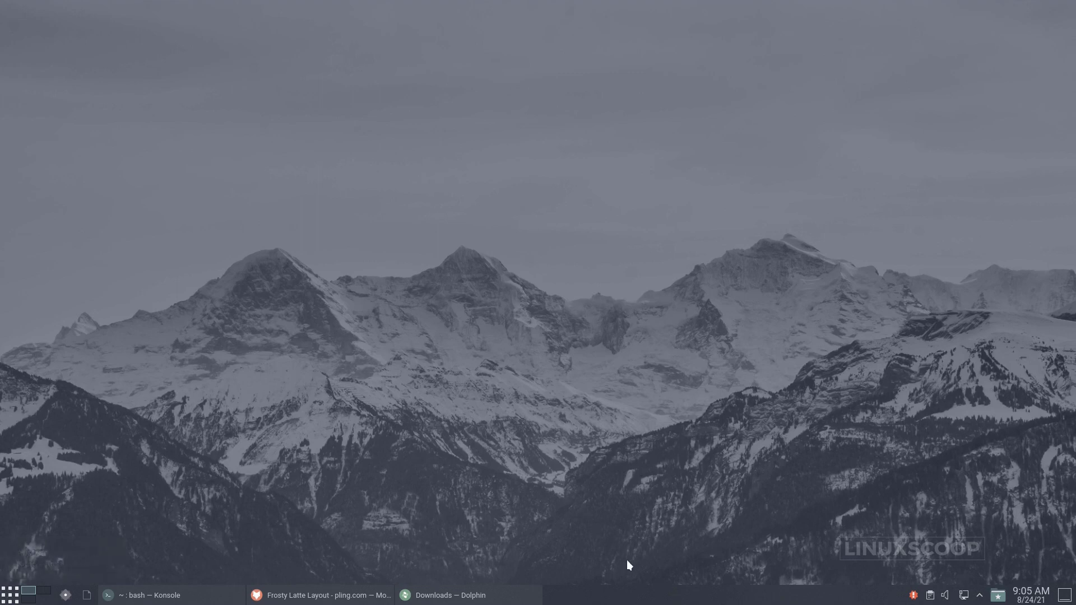
Move the Plasma panel to the upper edge of the screen and leave panel editing
right_click(643, 594)
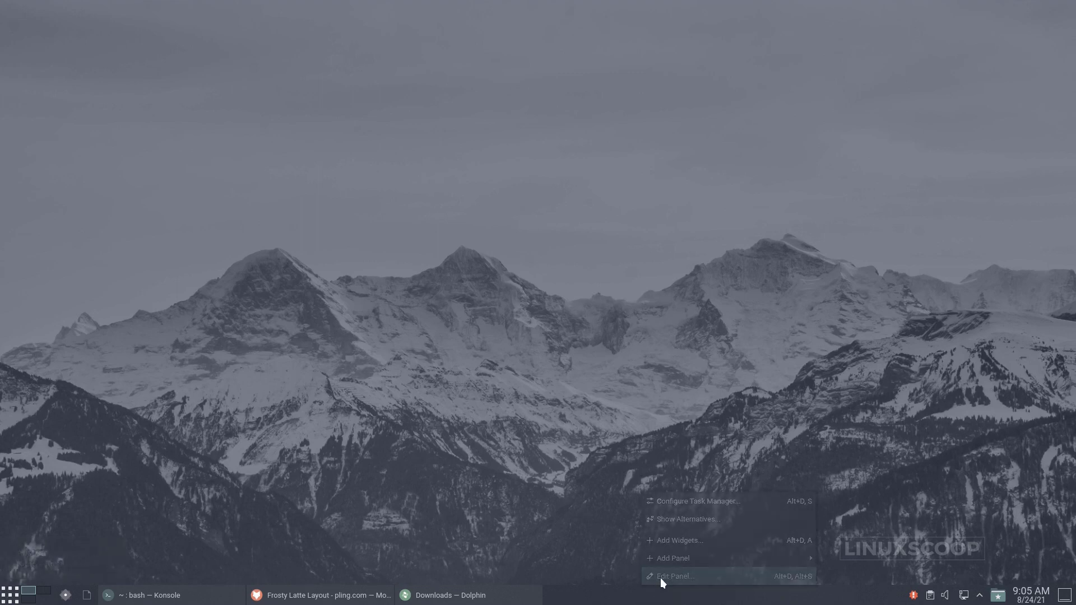
left_click(660, 577)
left_click_drag(472, 566, 525, 35)
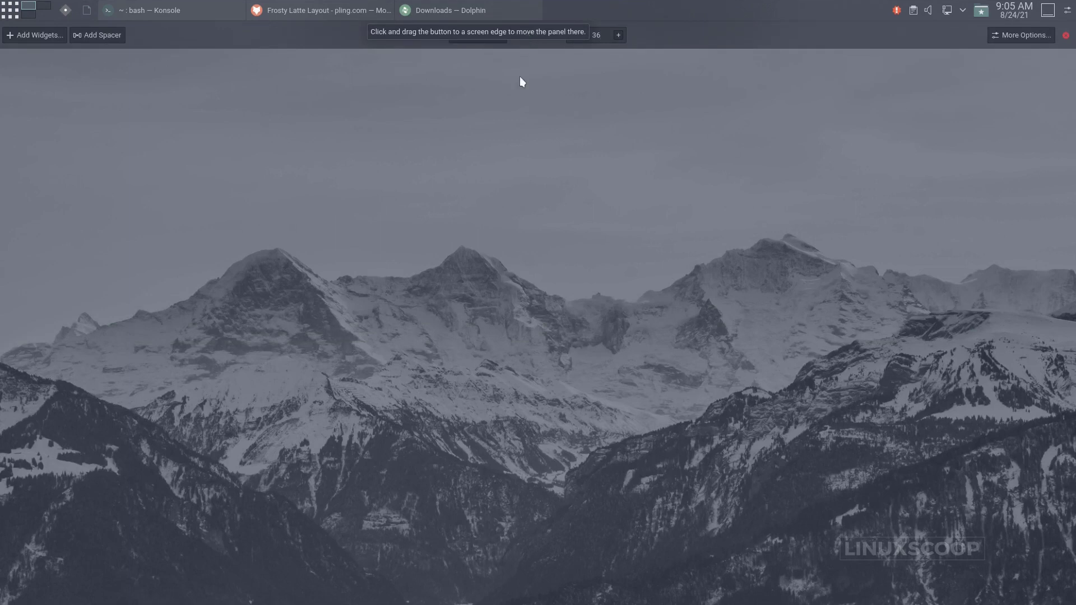
left_click(497, 219)
left_click(740, 29)
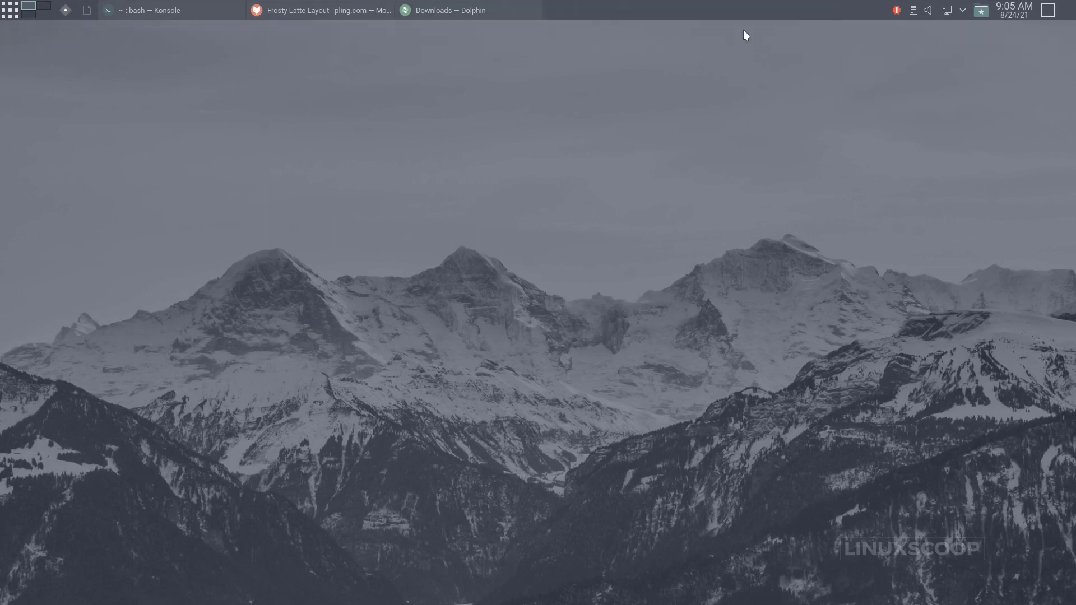
Search the application launcher for "latte" and launch the Latte dock
left_click(9, 10)
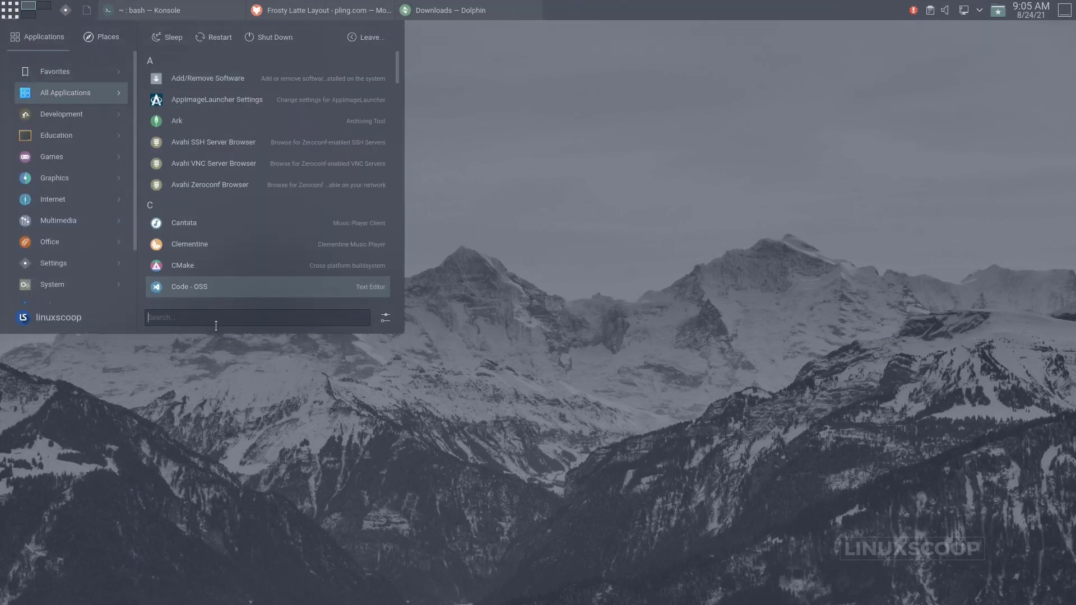
type("latte")
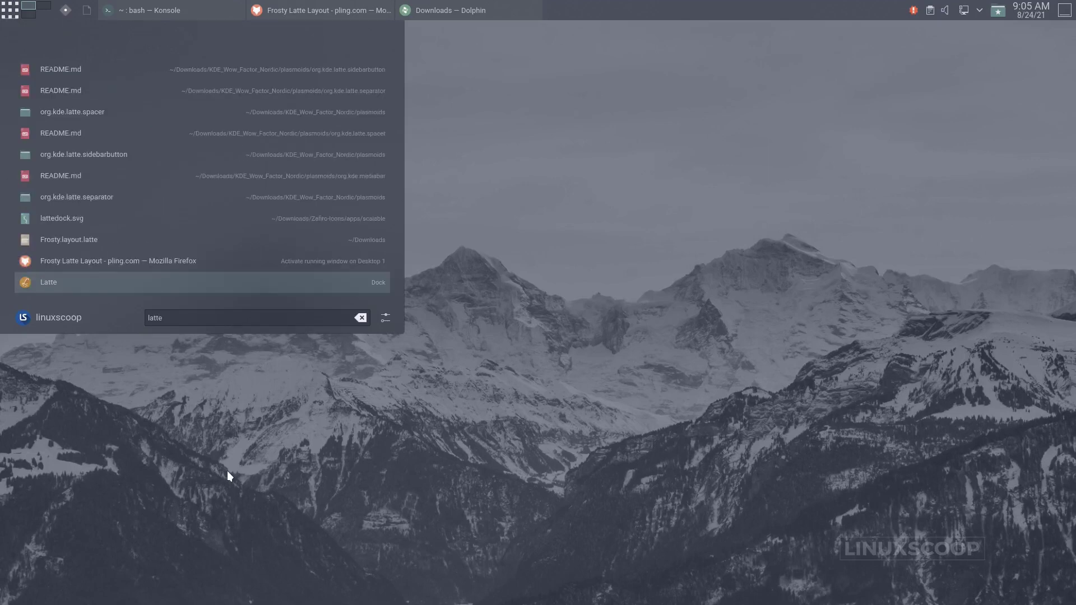
left_click(104, 284)
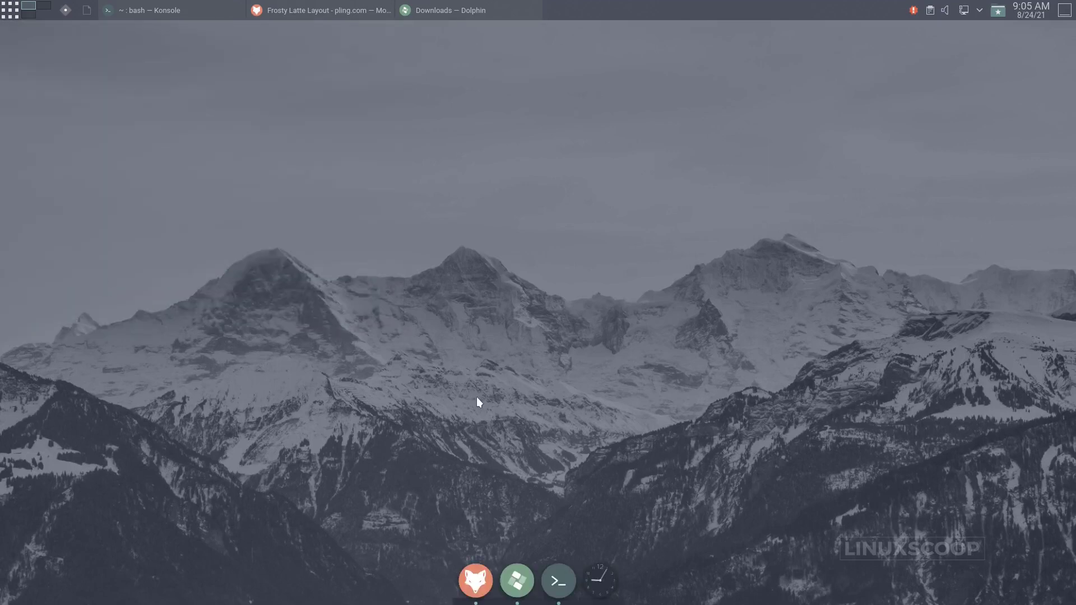
Import Frosty.layout.latte from the Downloads folder into Latte Dock's layouts editor and apply the change
right_click(585, 602)
mouse_move(615, 425)
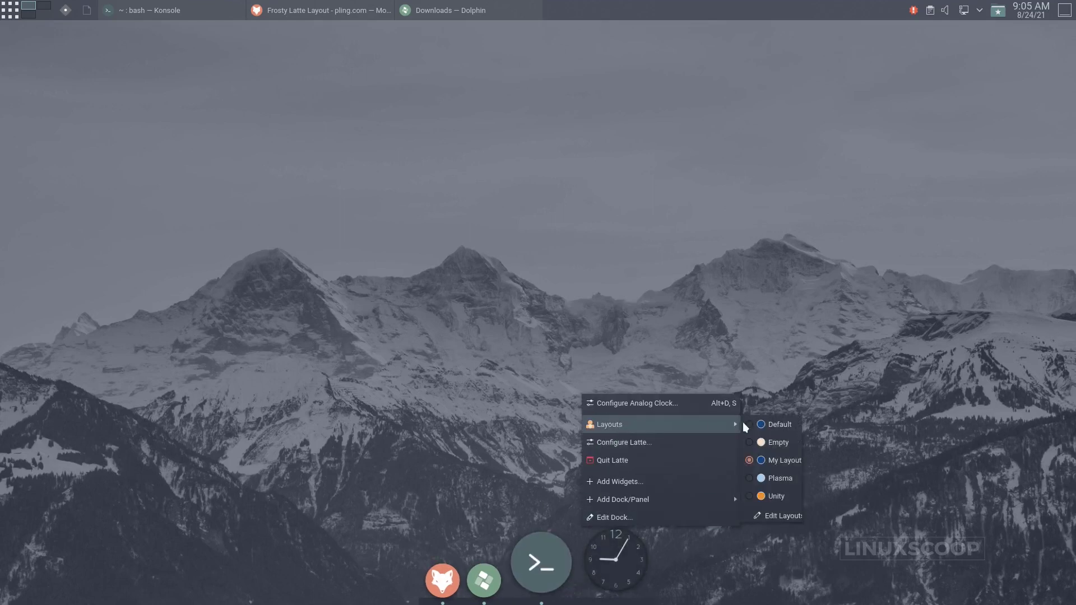
left_click(777, 514)
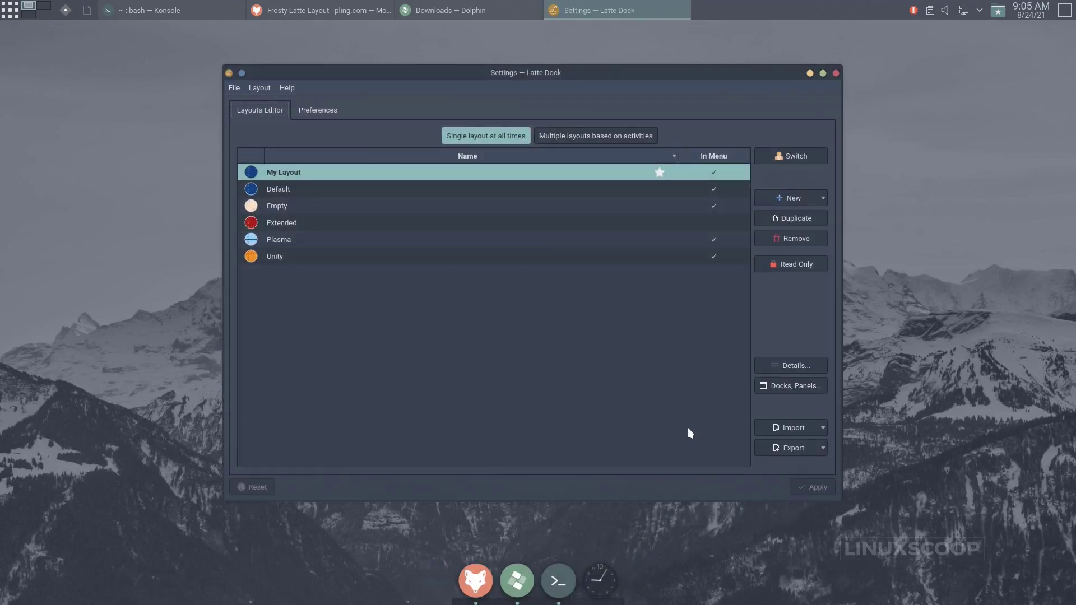
left_click(803, 431)
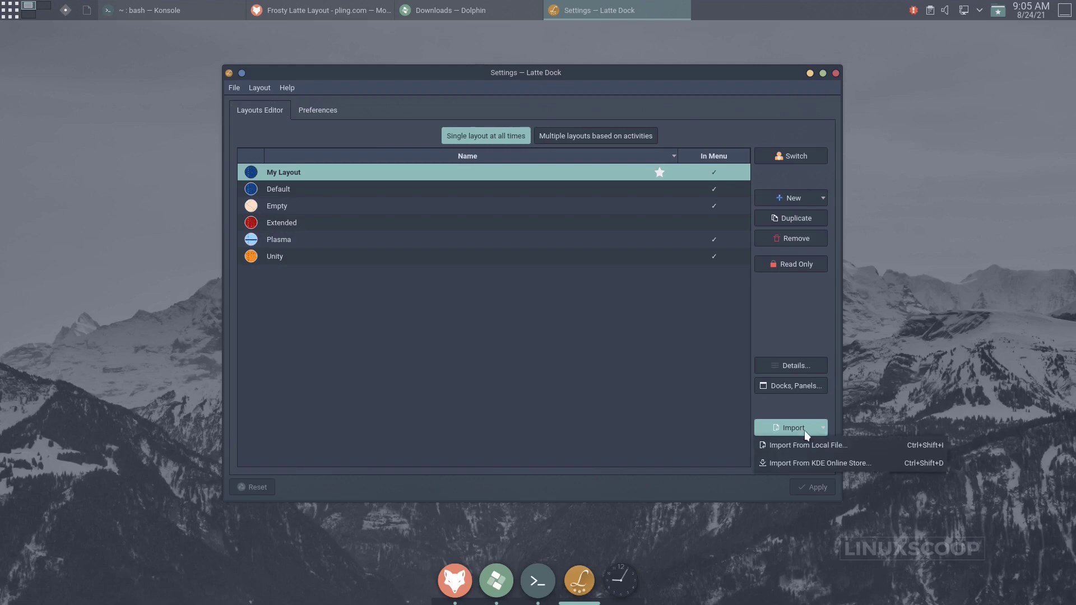
left_click(805, 444)
left_click(350, 225)
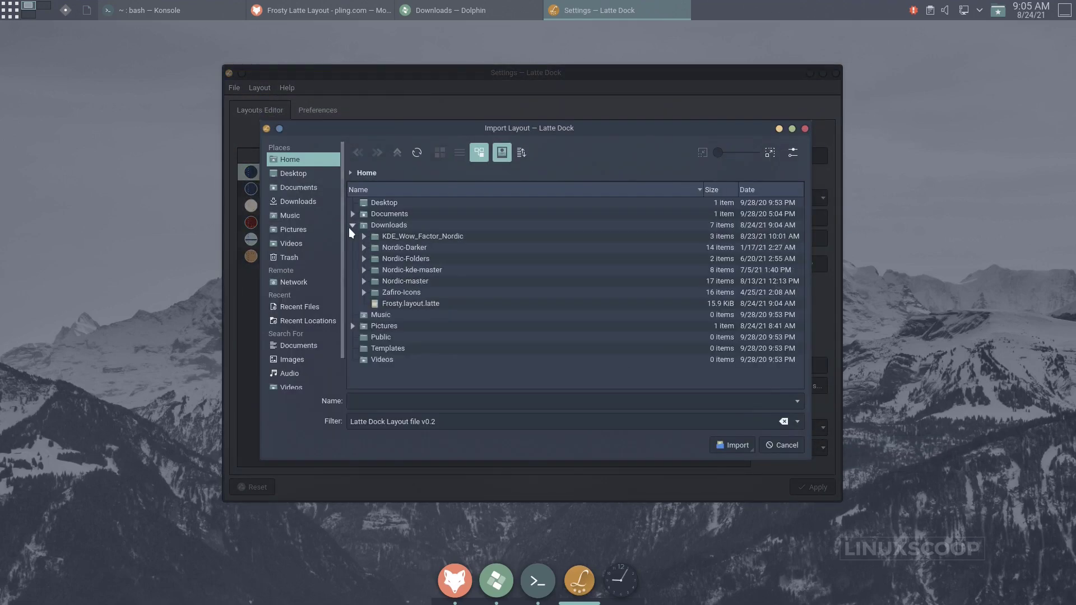
left_click(408, 302)
left_click(731, 446)
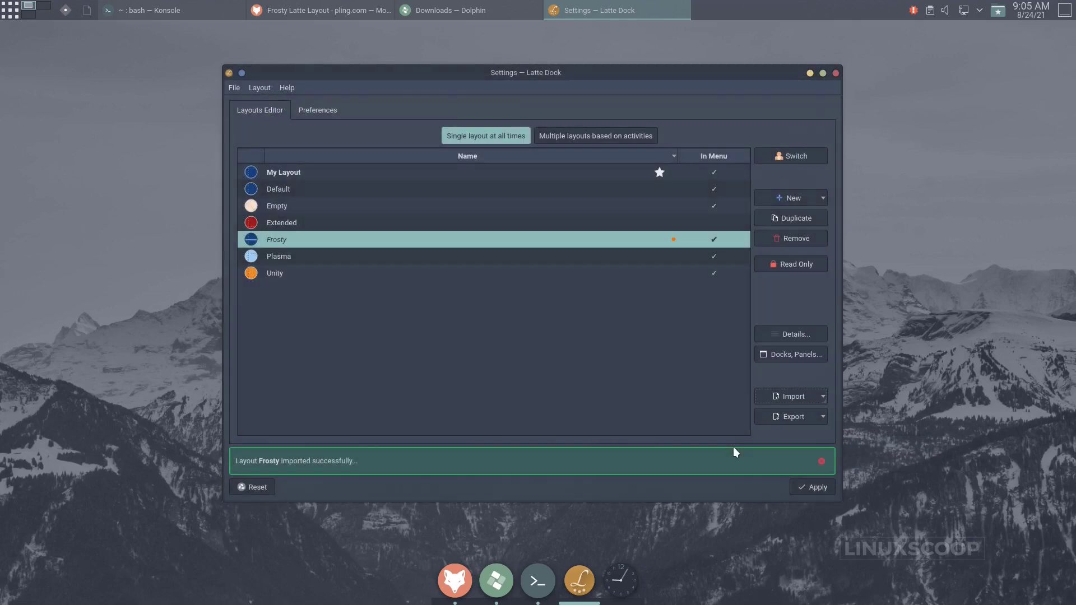
left_click(801, 483)
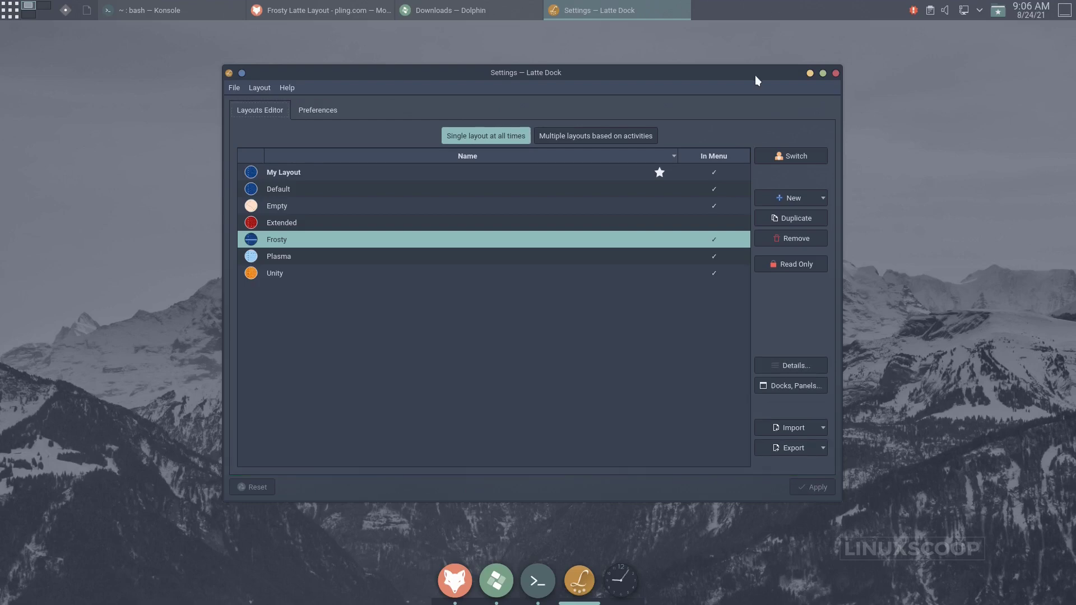
Remove the Plasma panel at the upper screen edge through its editing options
right_click(779, 9)
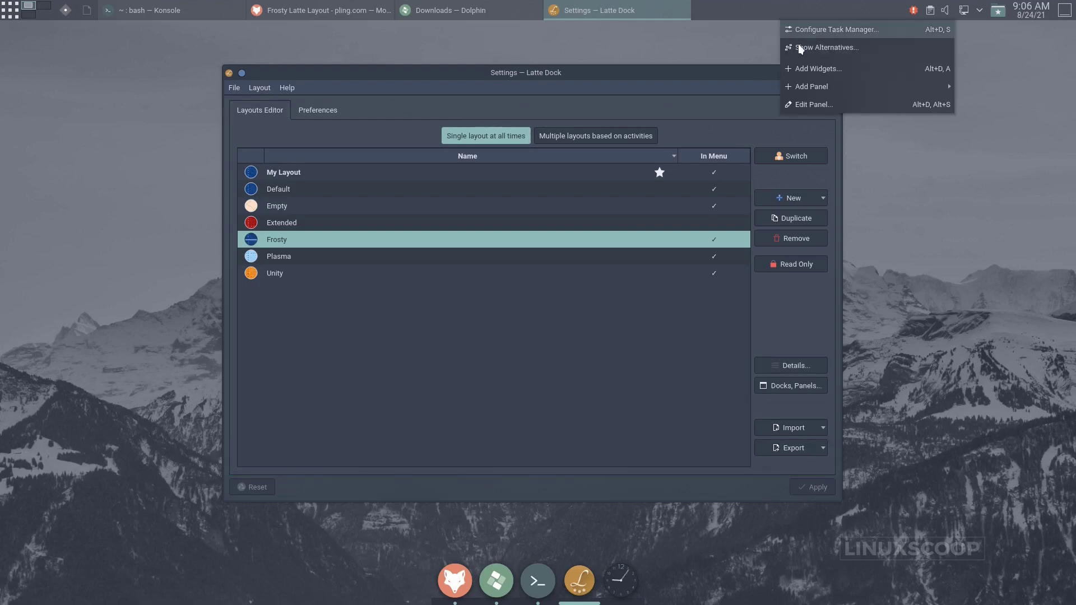
left_click(815, 100)
left_click(1035, 36)
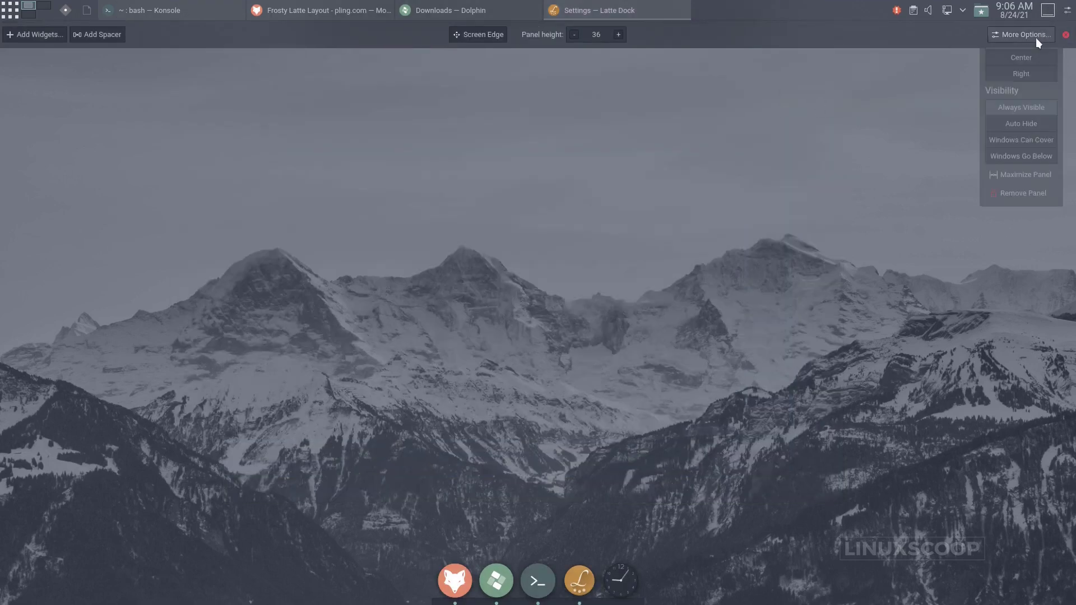
left_click(1022, 228)
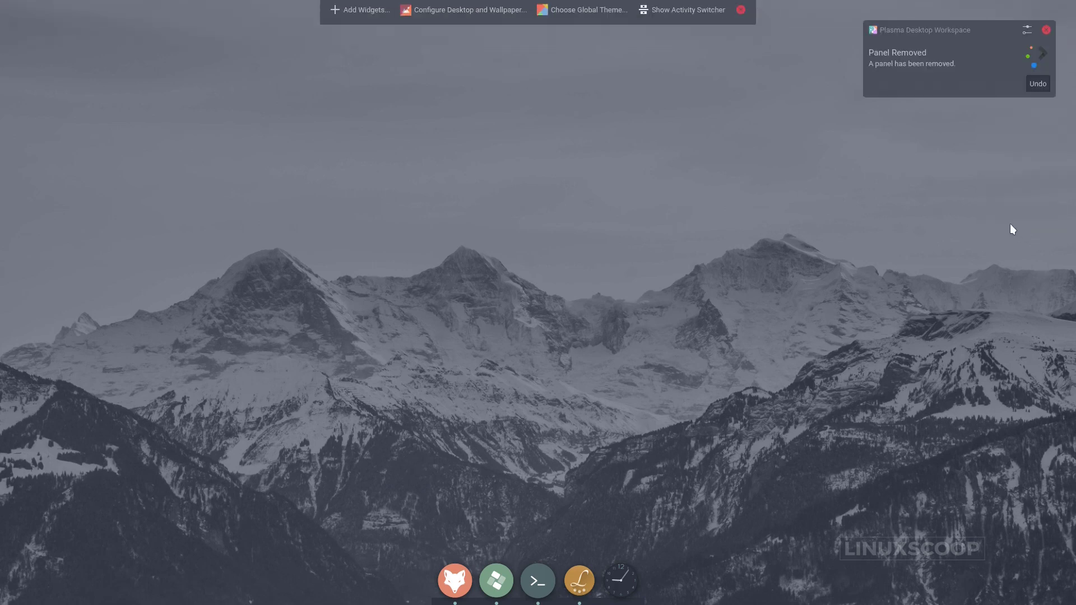
Dismiss the panel removal notification, switch Latte Dock to the Frosty layout, and close its settings
left_click(1044, 32)
left_click(581, 576)
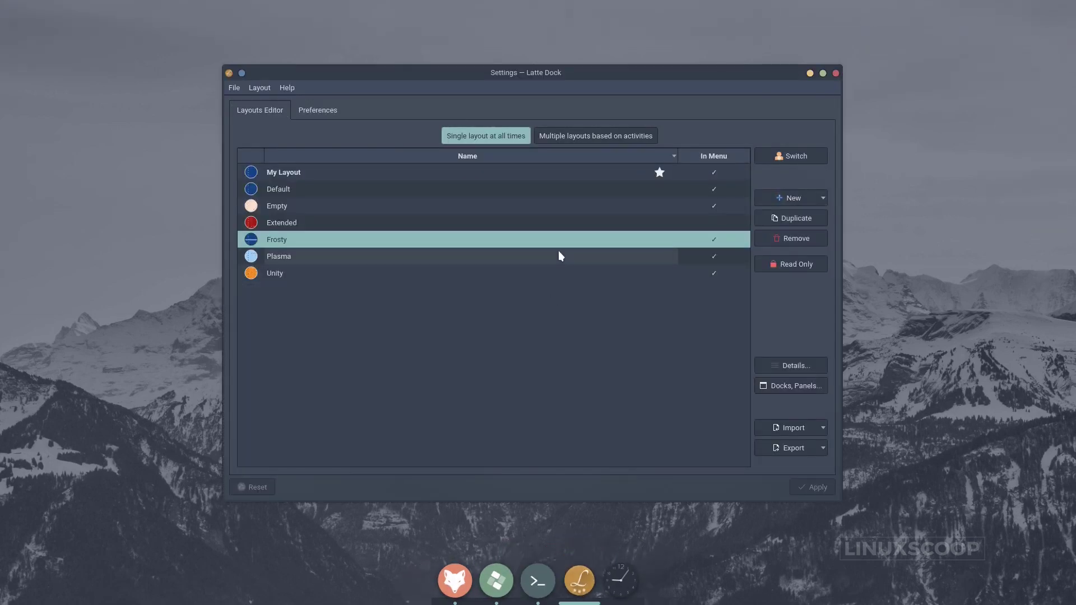
left_click(795, 157)
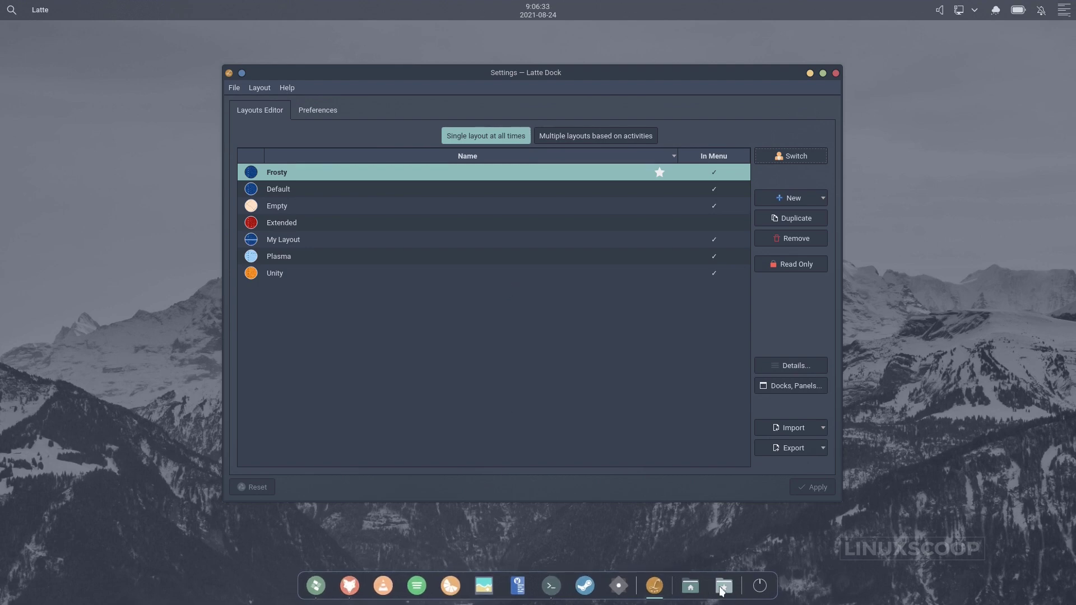
left_click(835, 73)
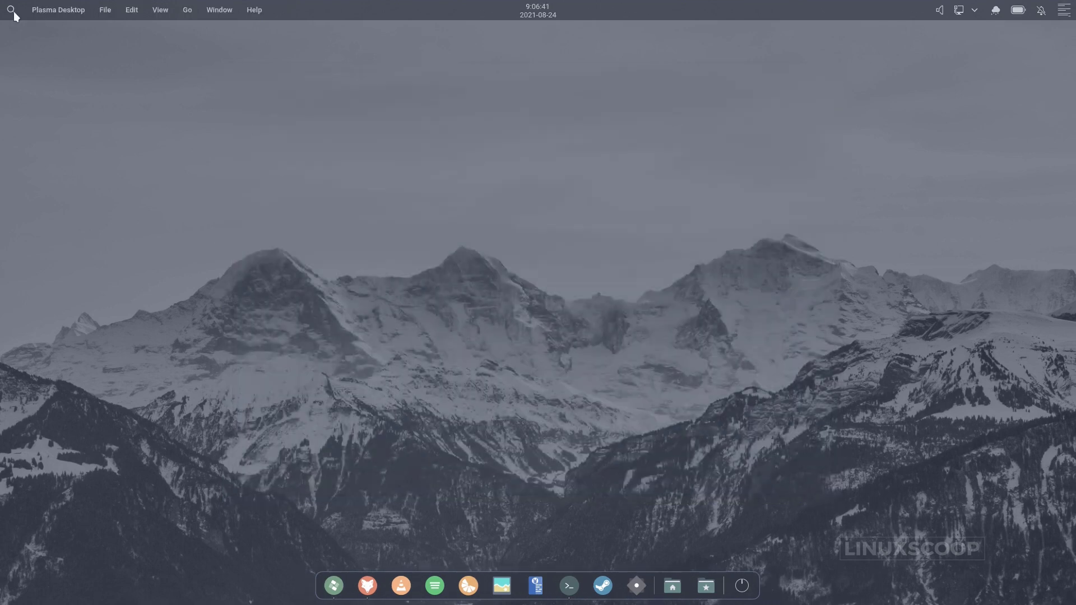
View the application launcher from the new upper bar and close it again
left_click(11, 9)
left_click(13, 12)
left_click(12, 11)
left_click(371, 106)
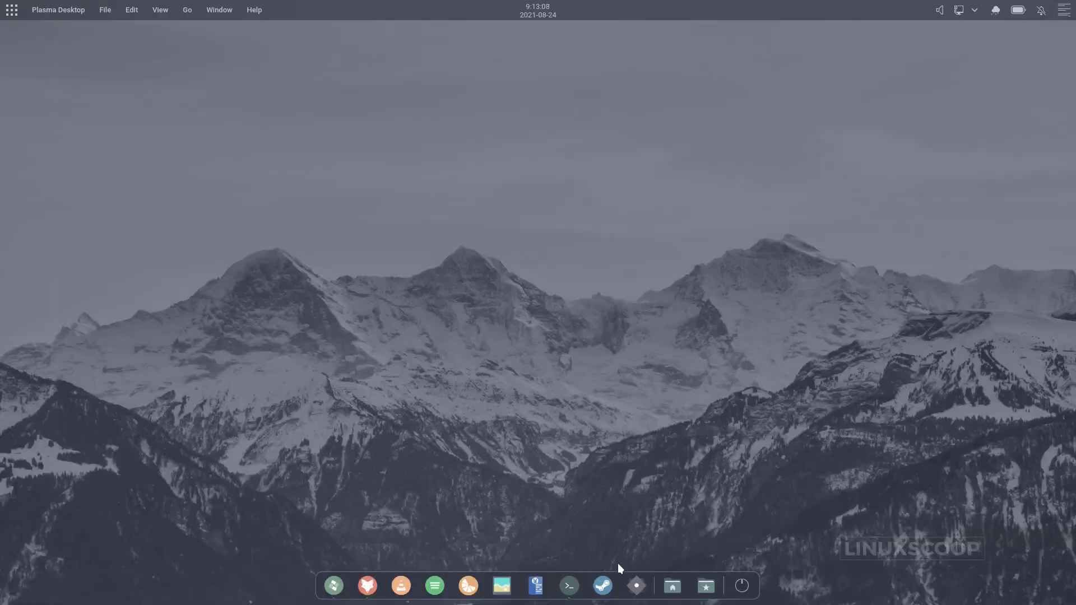
Search System Settings for "sddm" and open the Login Screen (SDDM) page
left_click(635, 585)
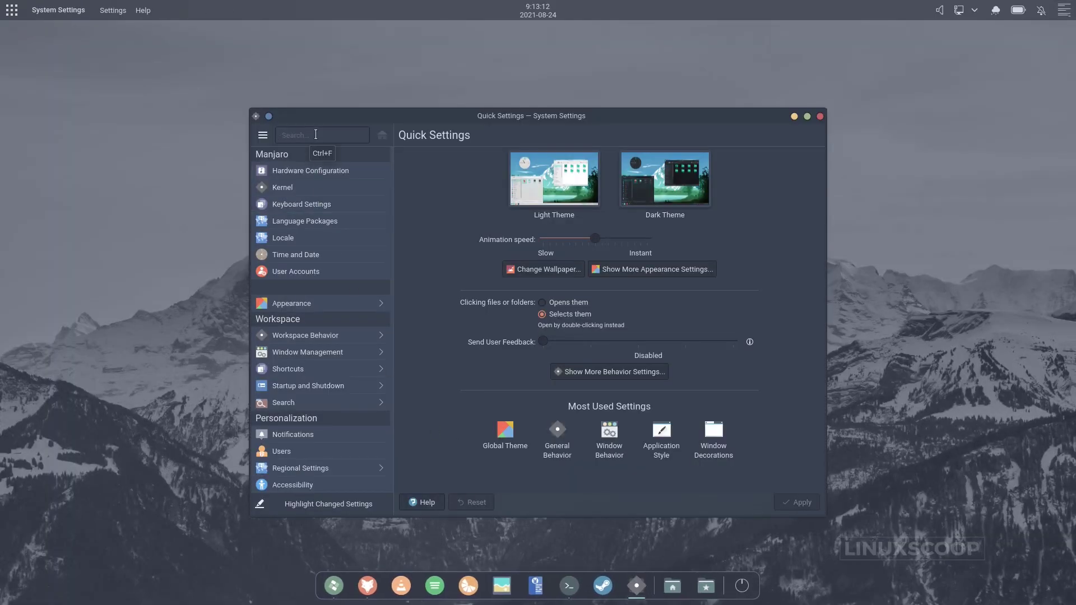
left_click(315, 134)
type("sddm")
left_click(321, 187)
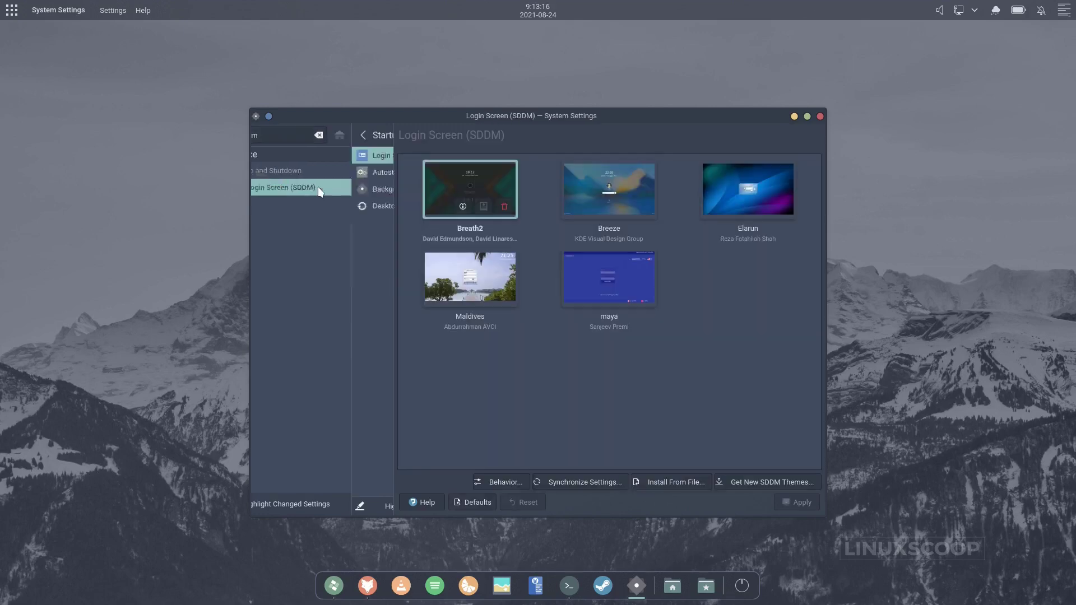
Find "nordic" among the downloadable SDDM themes and install Nordic sddm, authorizing it with the account password
left_click(759, 482)
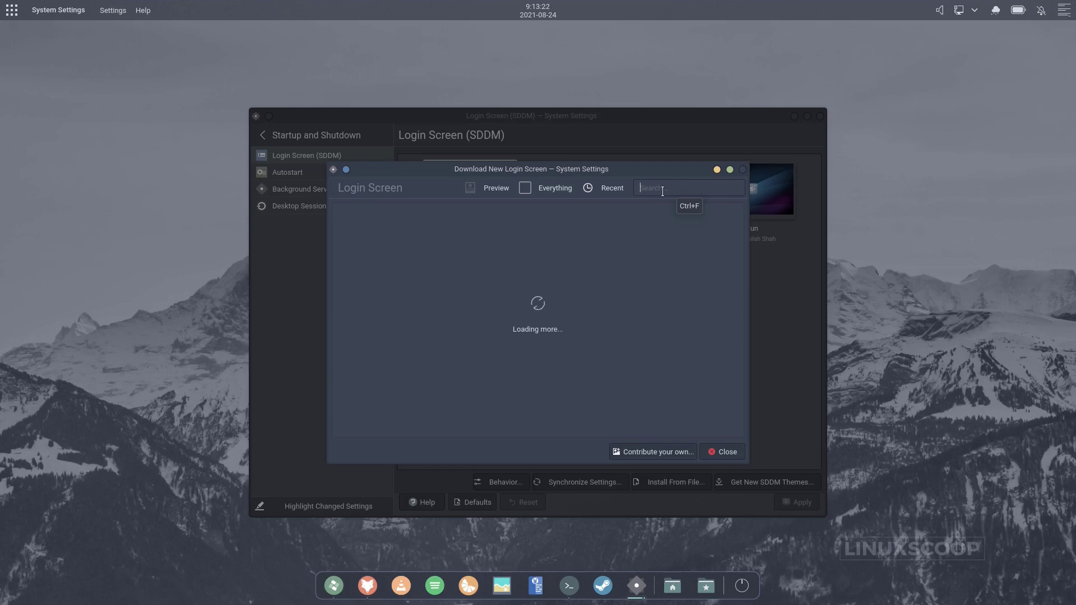
left_click(663, 191)
type("nordic")
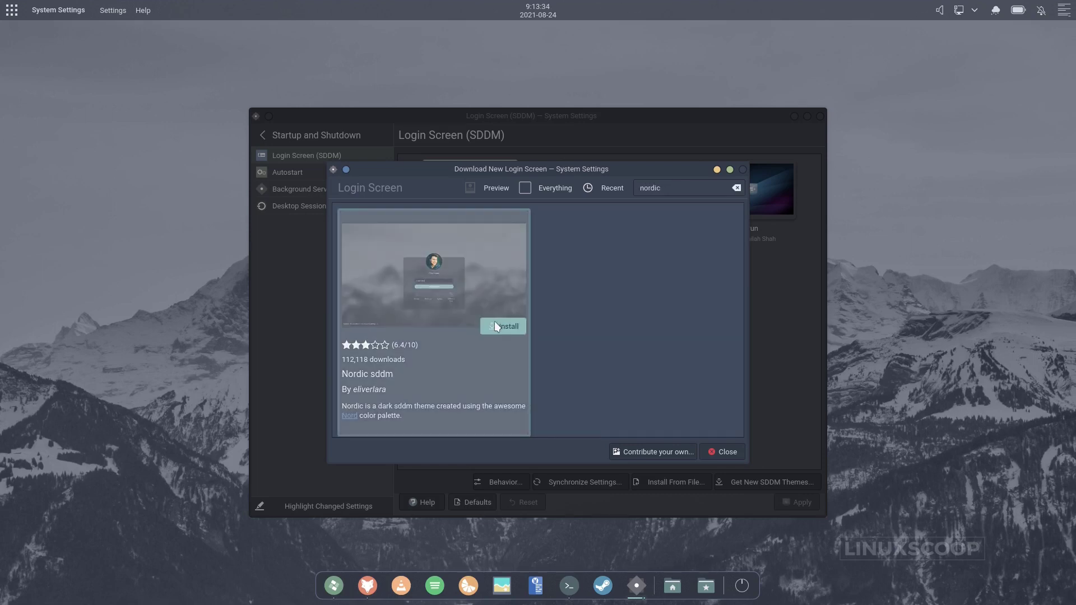
left_click(494, 321)
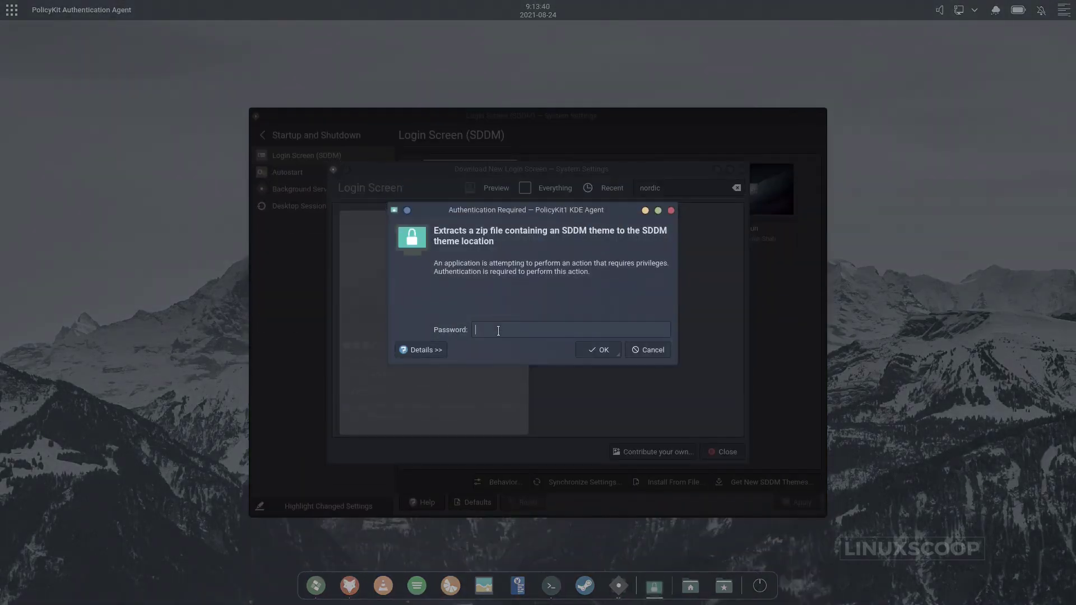
type("**")
left_click(598, 350)
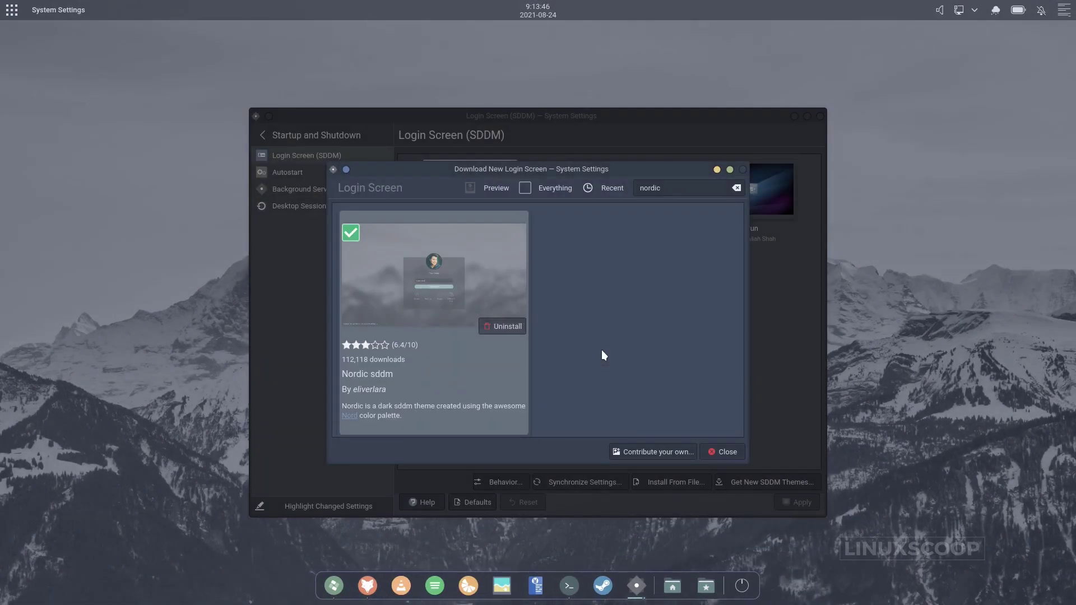
left_click(713, 449)
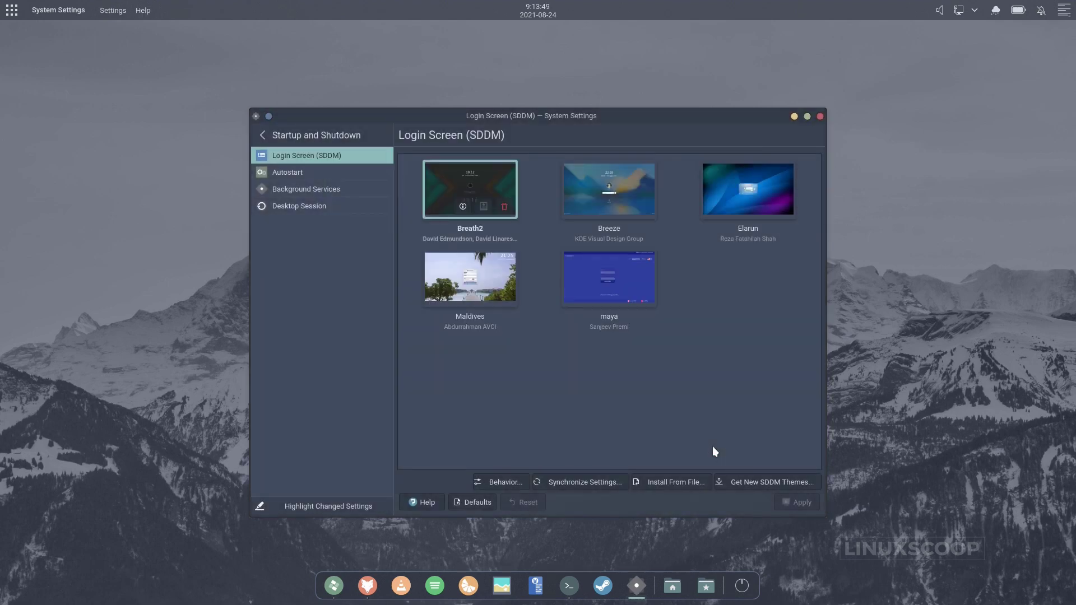
Reload the login screen page and apply the Nordic theme, authorizing the change with the account password
left_click(330, 207)
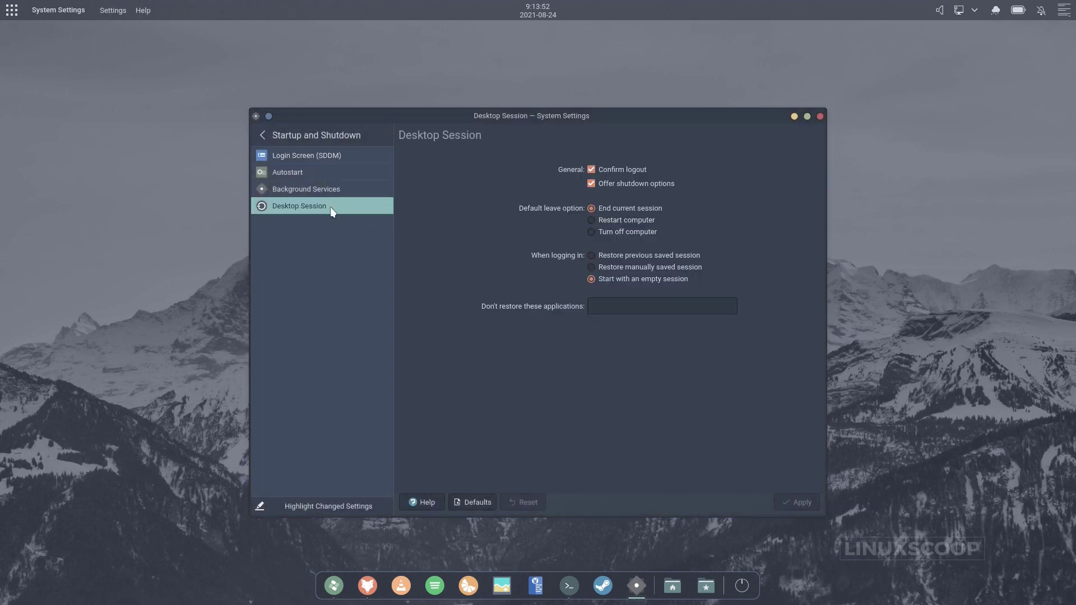
left_click(321, 154)
left_click(745, 279)
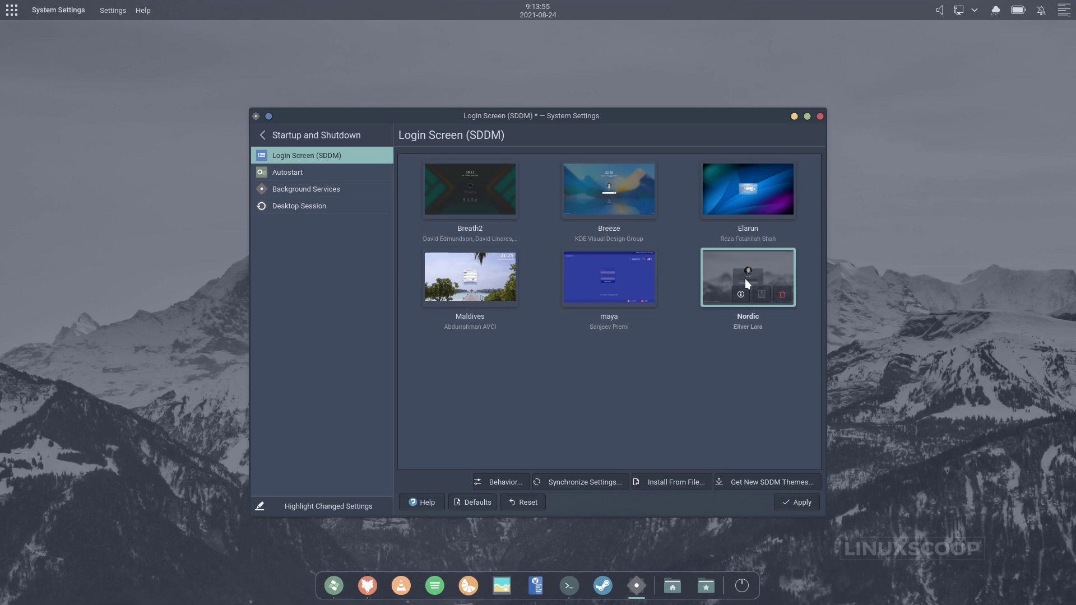
left_click(796, 503)
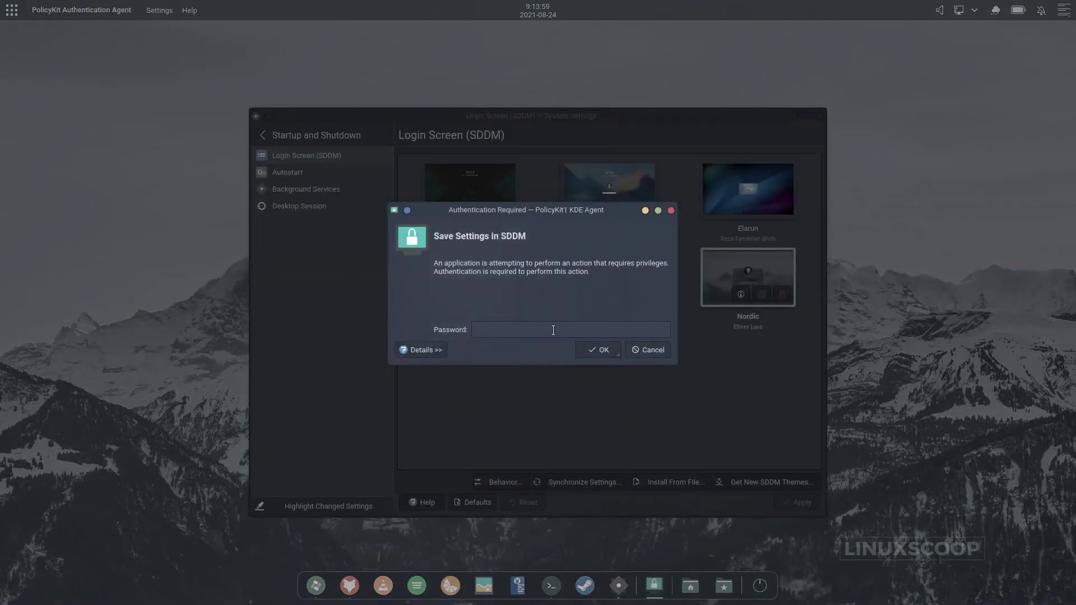
type("********")
left_click(601, 350)
Synchronize the Plasma settings with SDDM using the account password, and view the login screen's behavior options
left_click(584, 480)
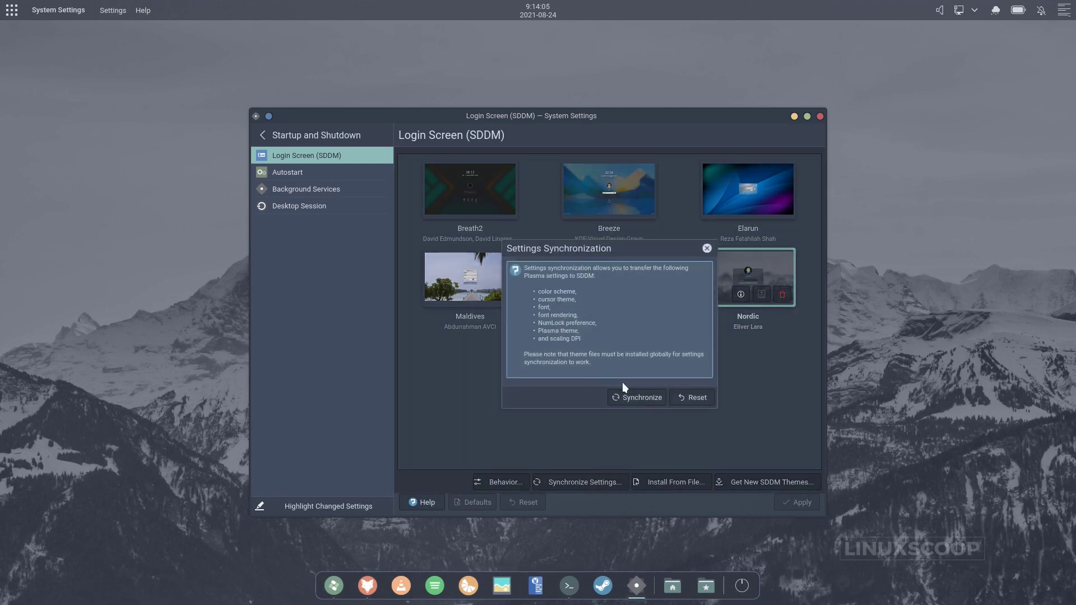
left_click(647, 396)
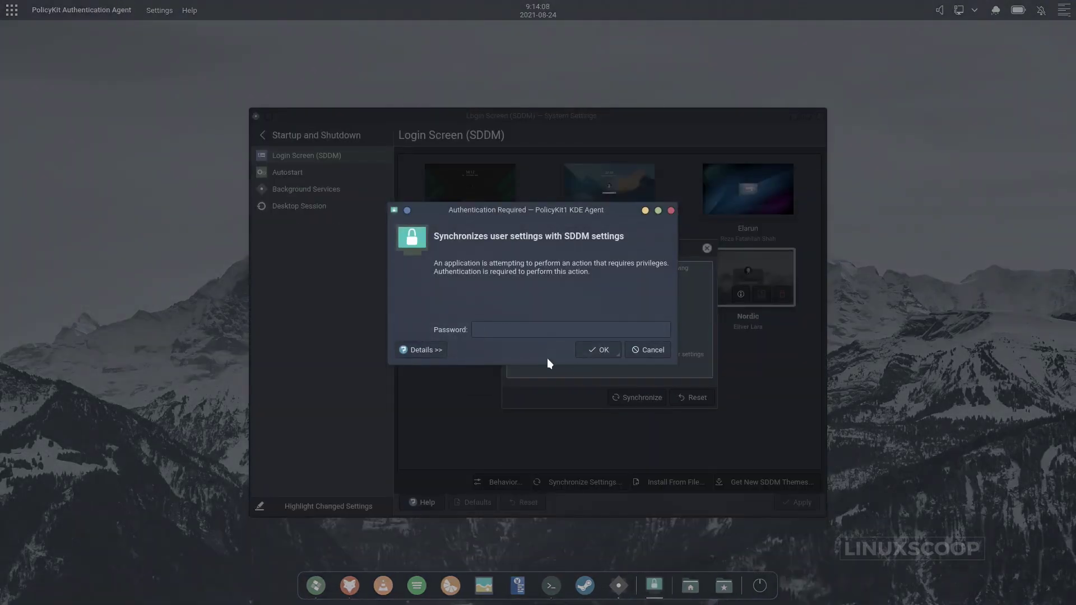
type("********")
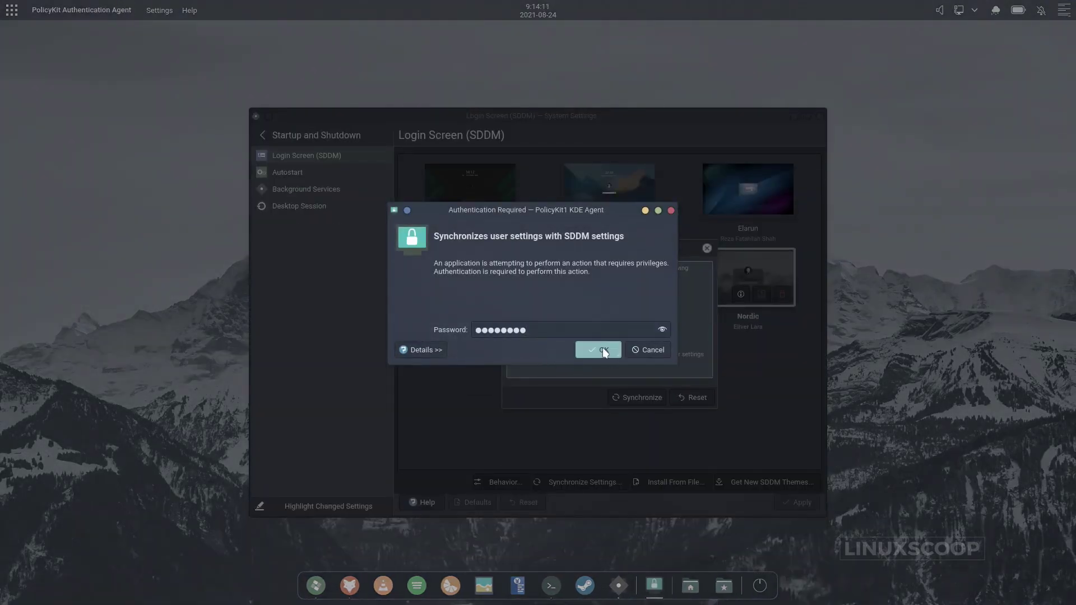
left_click(598, 350)
left_click(705, 250)
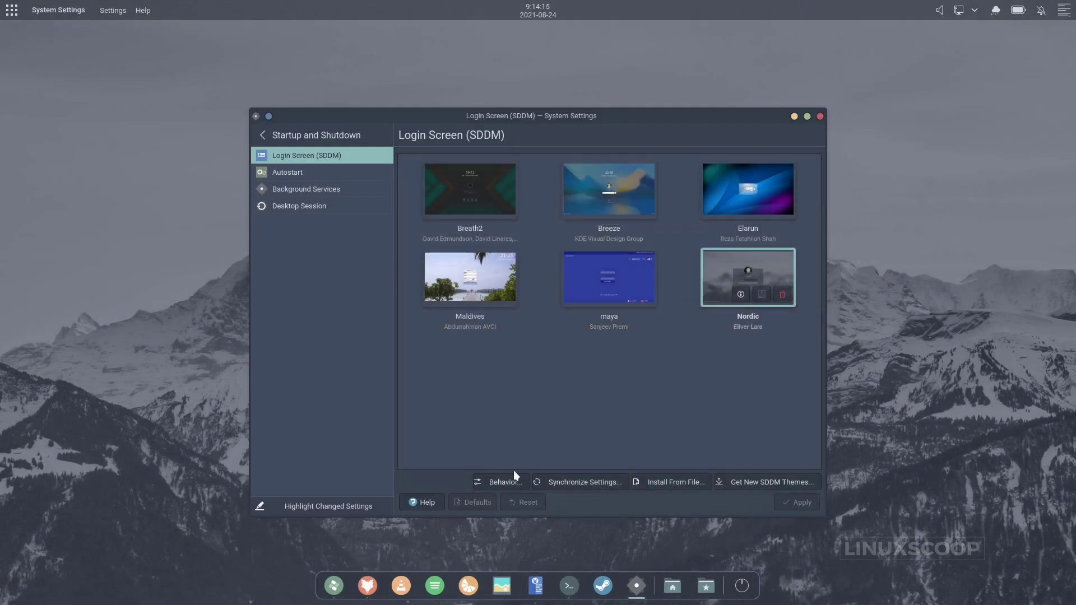
left_click(510, 477)
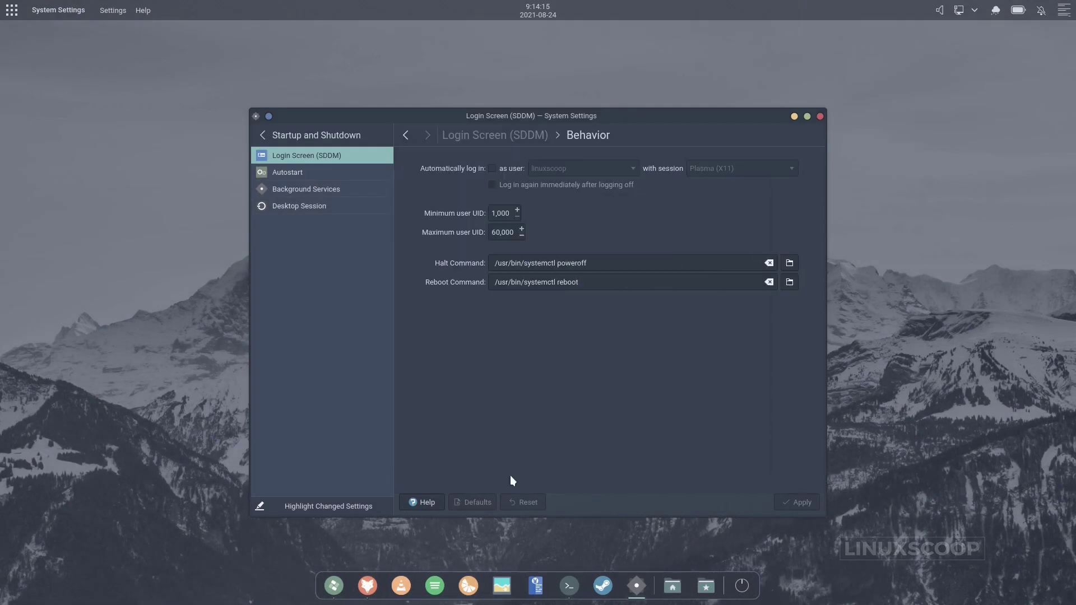
left_click(407, 135)
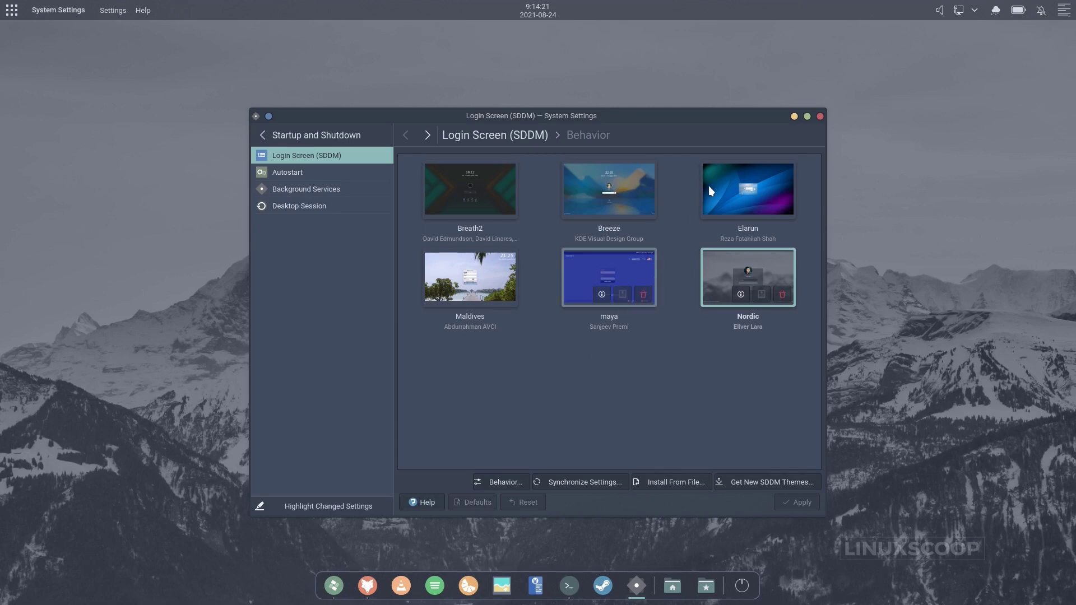
Find the Screen Locking page with the search term "lock", apply SBKjnxm as the lock screen wallpaper, and close the settings
left_click(292, 134)
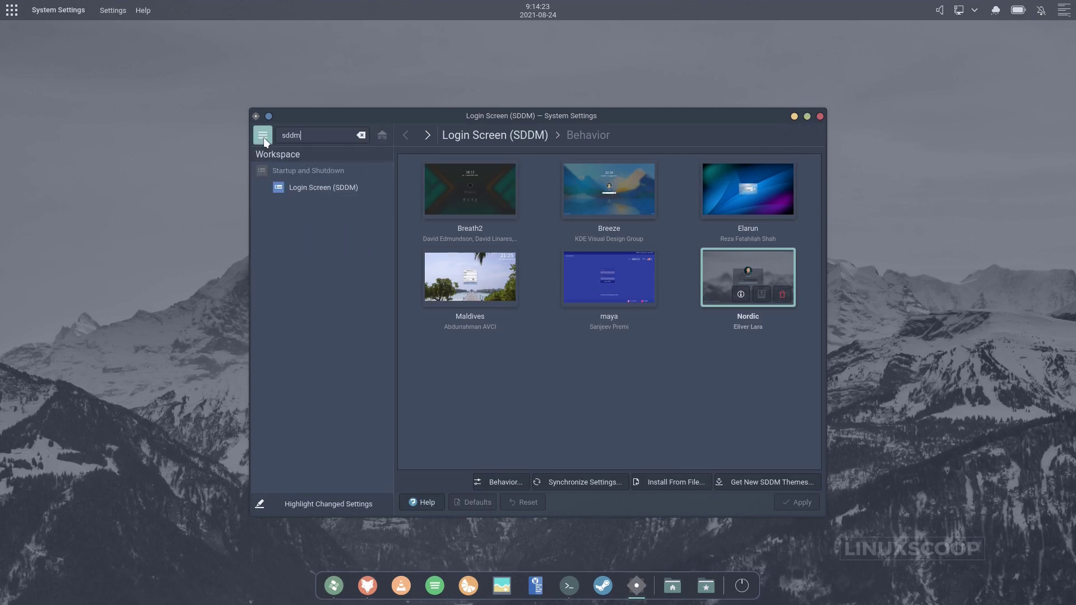
double_click(292, 135)
type("lock")
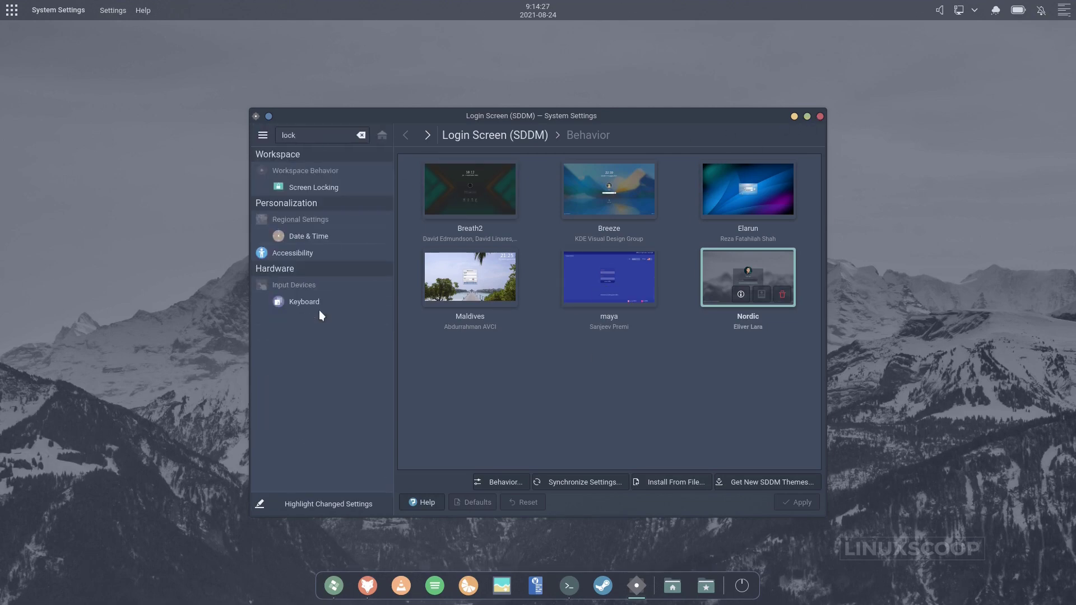
left_click(321, 189)
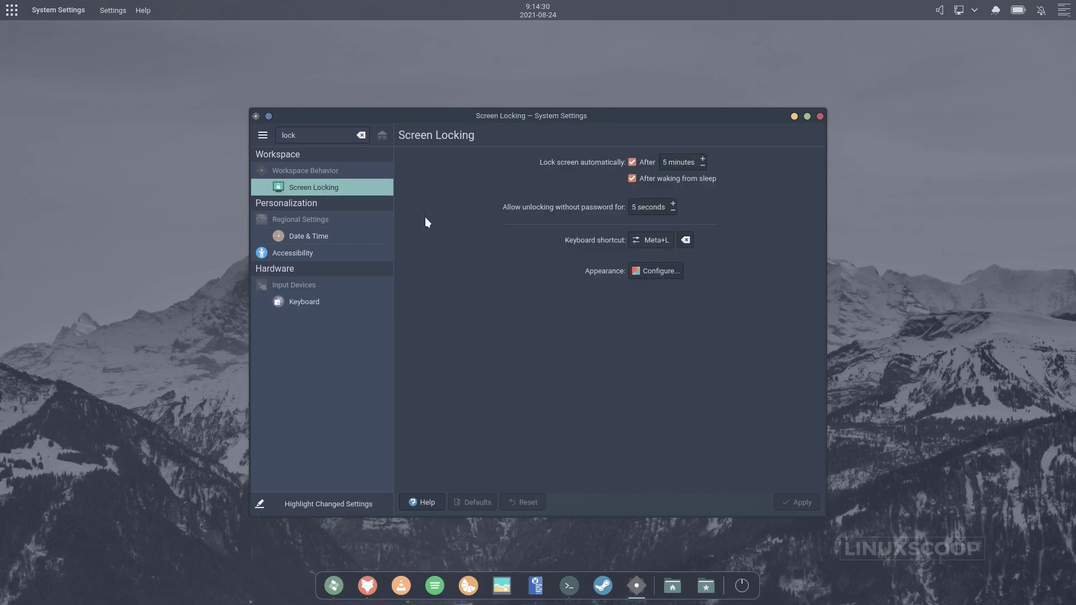
left_click(653, 271)
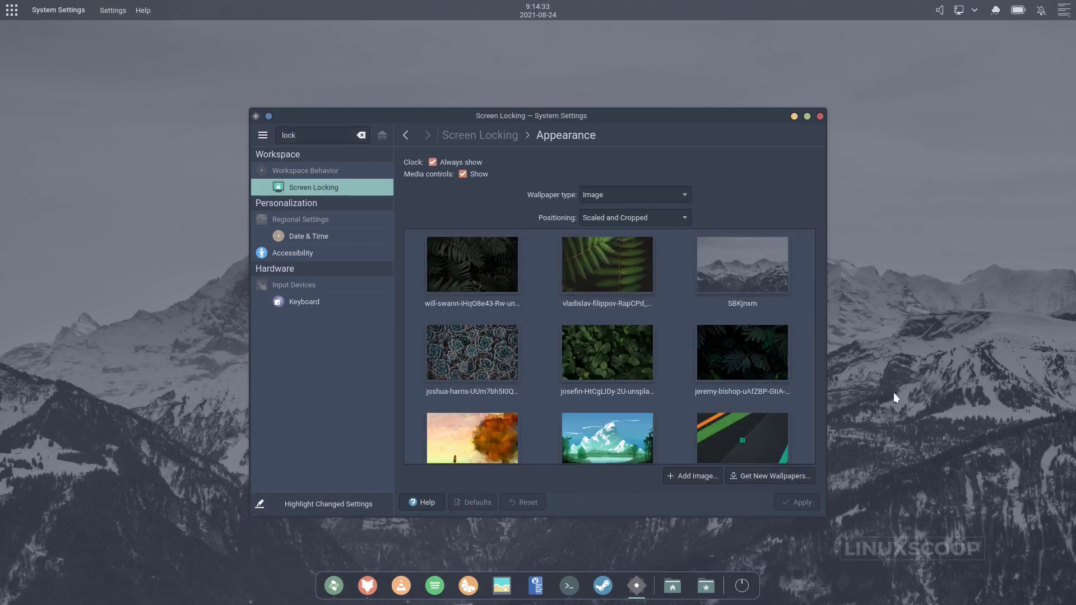
left_click(727, 253)
left_click(785, 506)
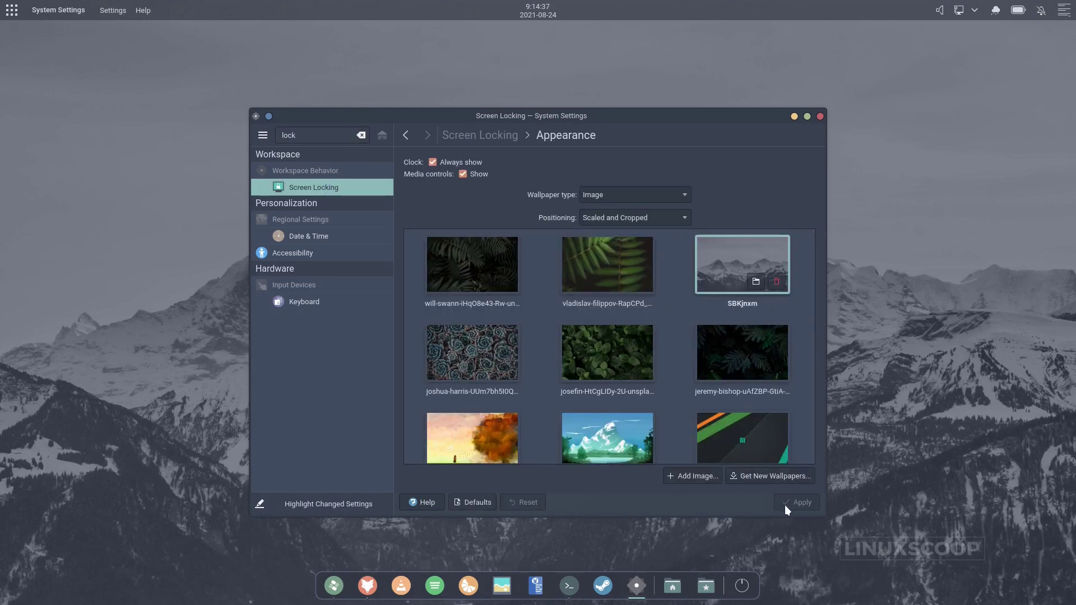
left_click(821, 115)
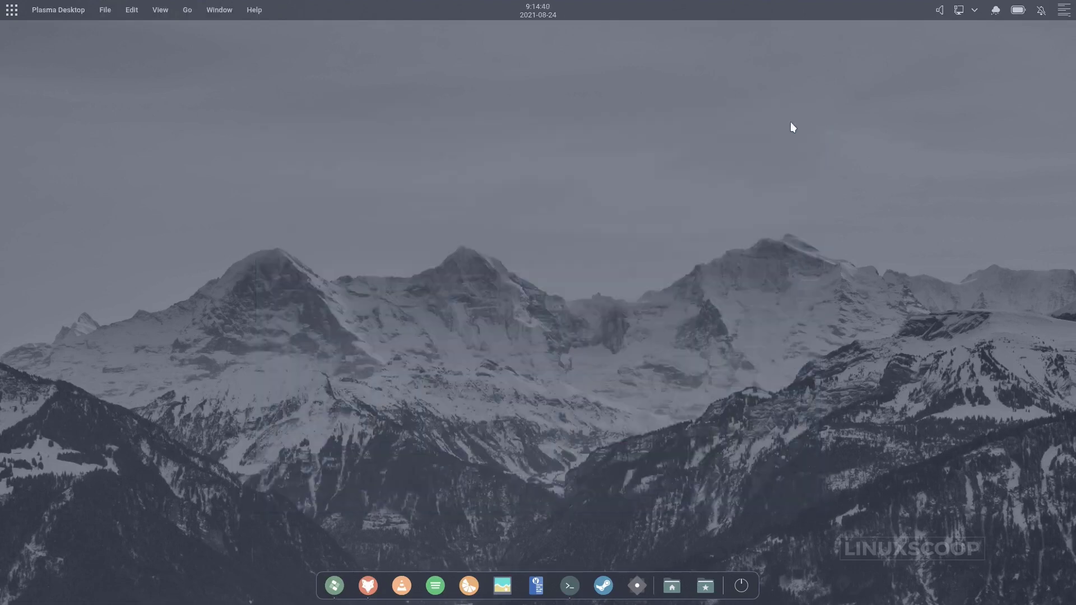
Lock the screen to preview the lock screen, and unlock it with the account password
right_click(537, 146)
left_click(572, 384)
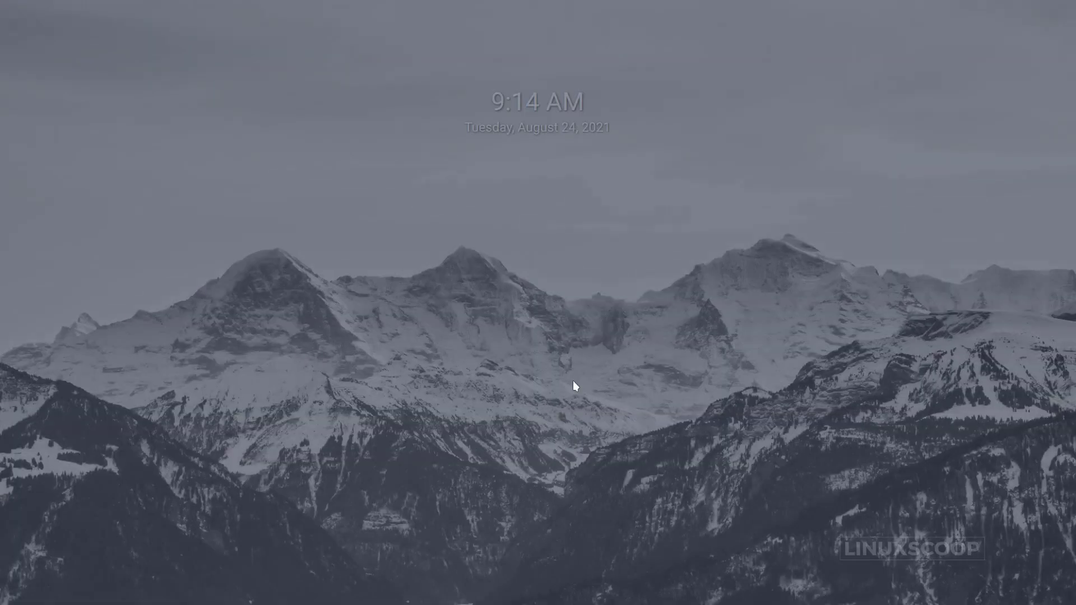
type("********")
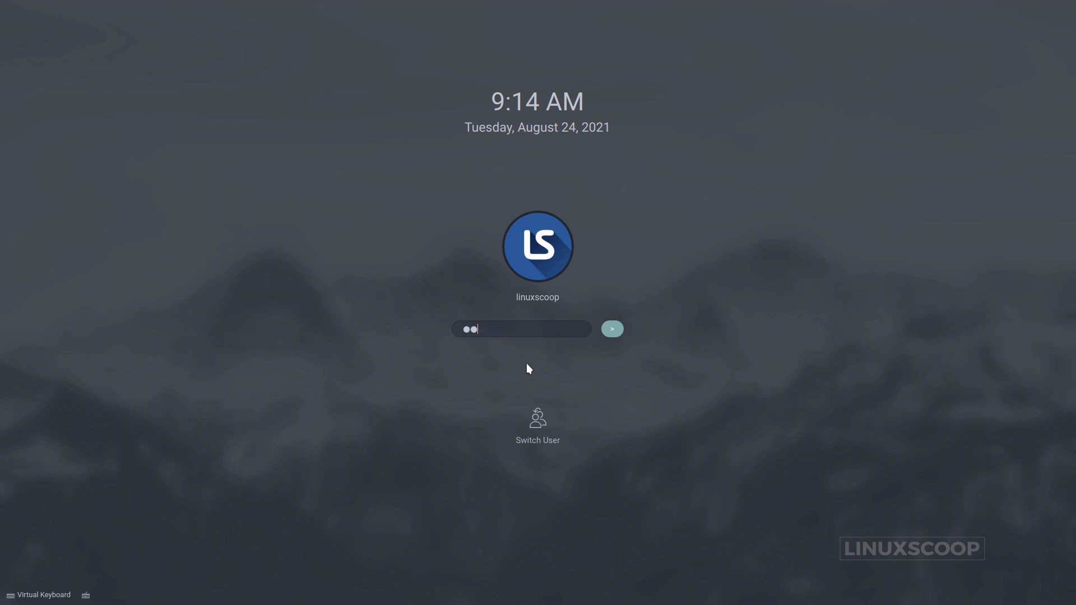
left_click(613, 329)
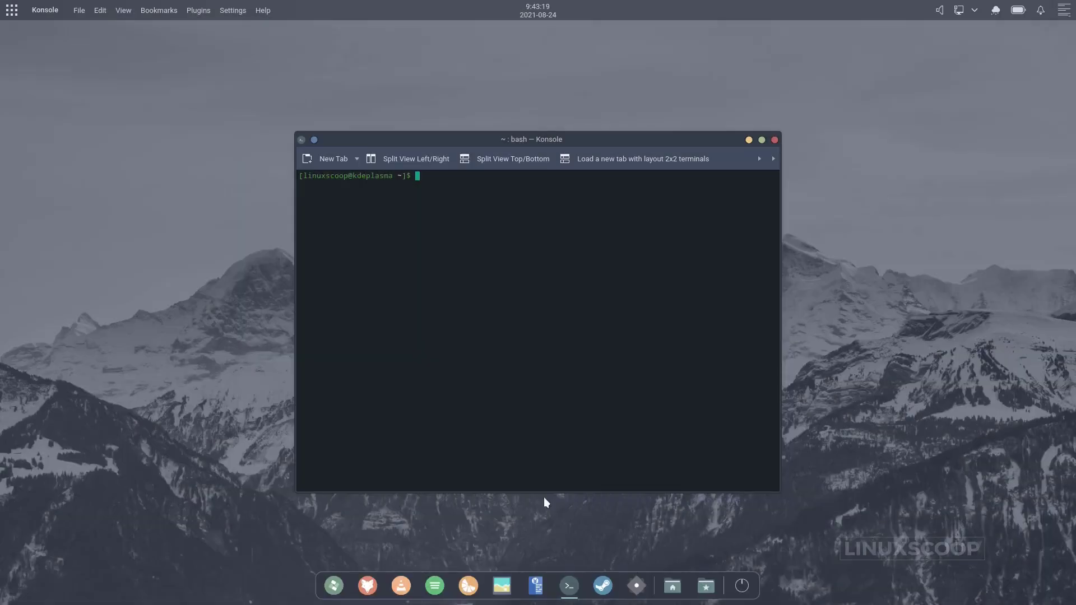
Install zsh in Konsole with "sudo pacman -S zsh", entering the sudo password and answering y to the installation
type("sudo pacman -S zsh")
key("Return")
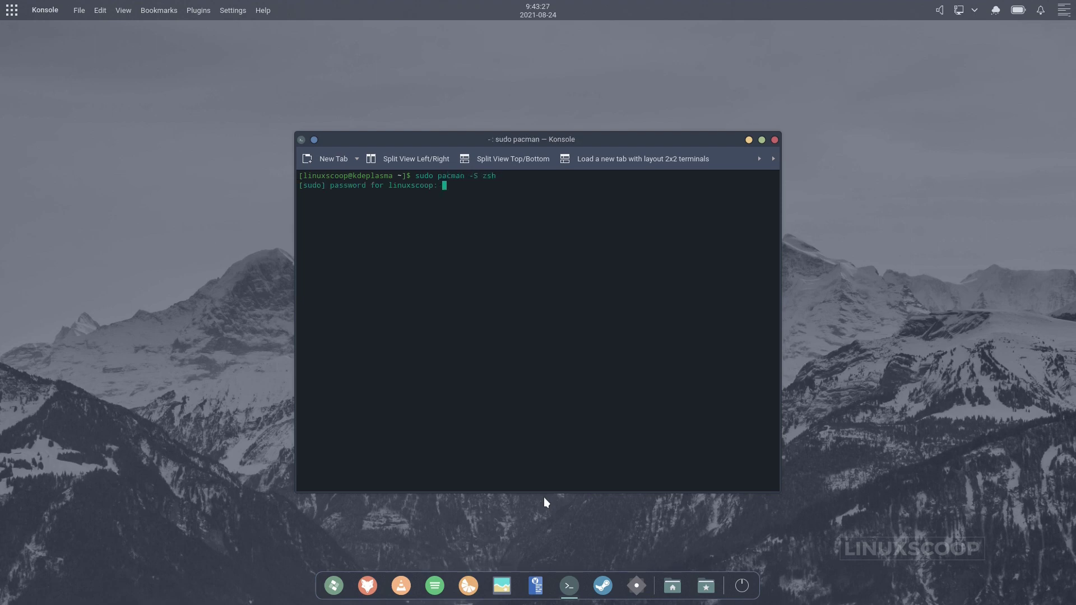
key("Return")
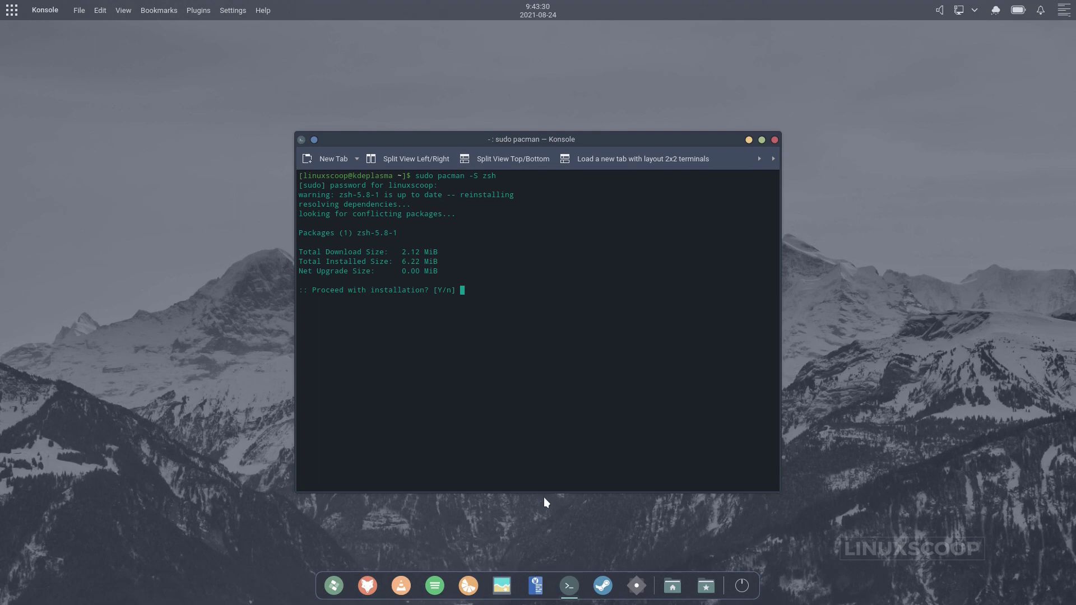
type("y")
key("Return")
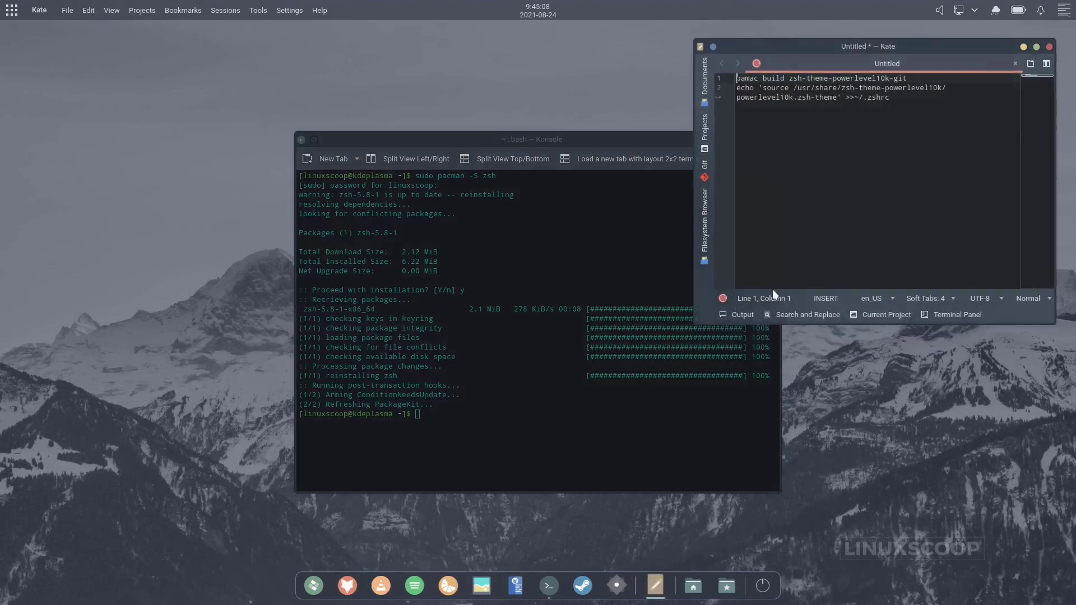
Copy the command "pamac build zsh-theme-powerlevel10k-git" from the Kate note and run it in Konsole
left_click_drag(737, 79, 909, 78)
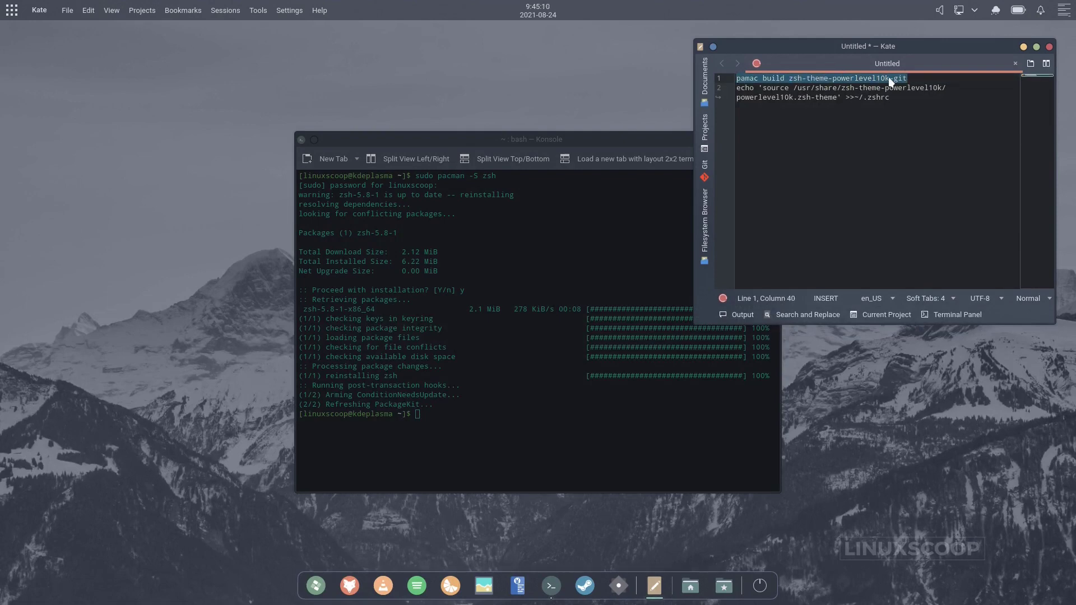
right_click(891, 80)
left_click(912, 105)
right_click(508, 329)
left_click(524, 335)
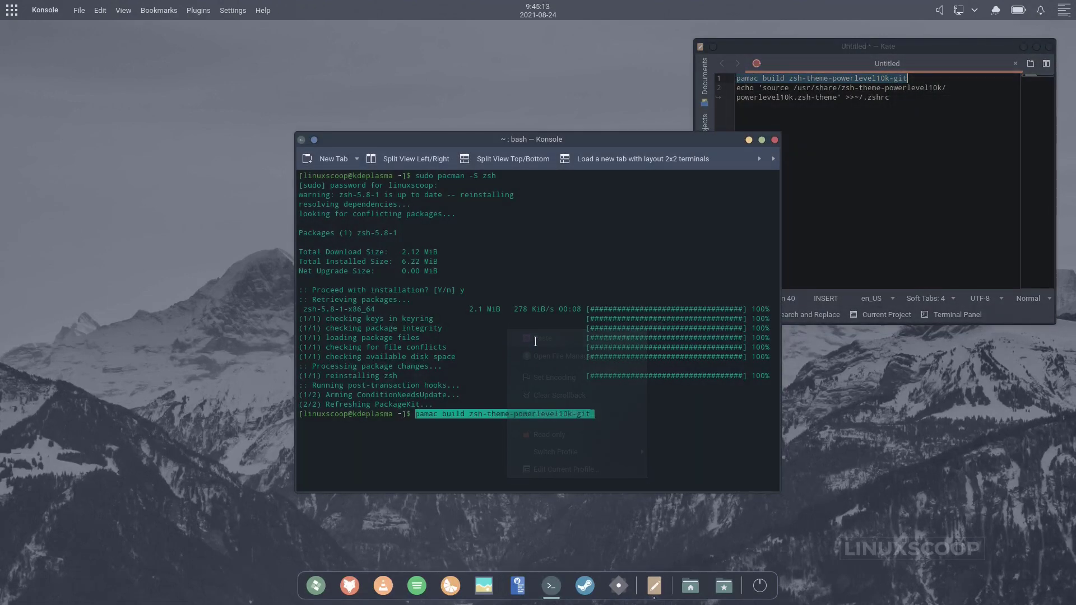
key("Return")
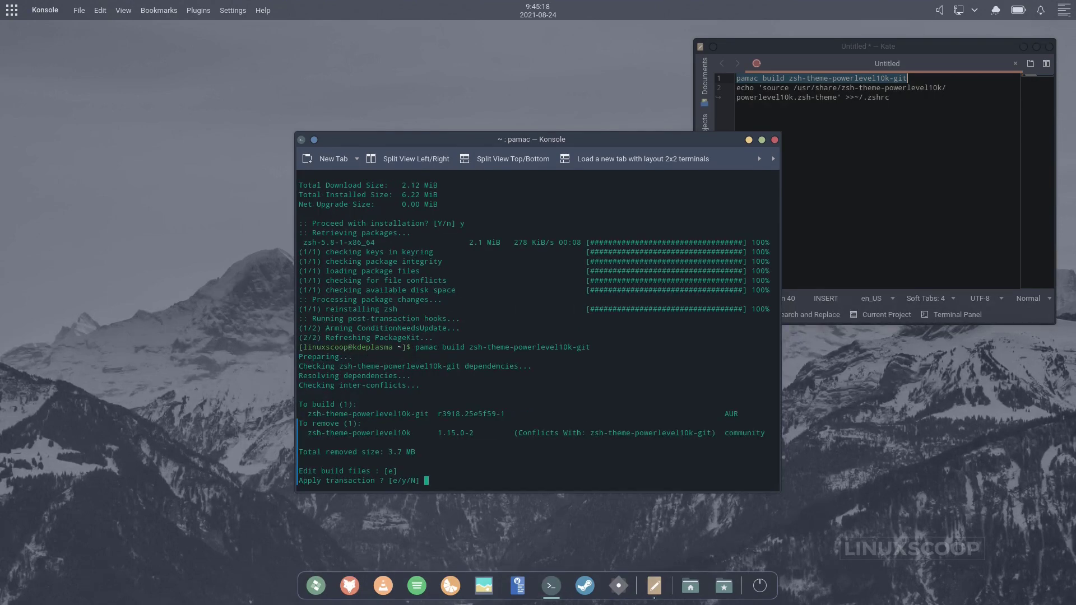
Approve the powerlevel10k package transaction with y and authenticate with the account password
type("y")
key("Return")
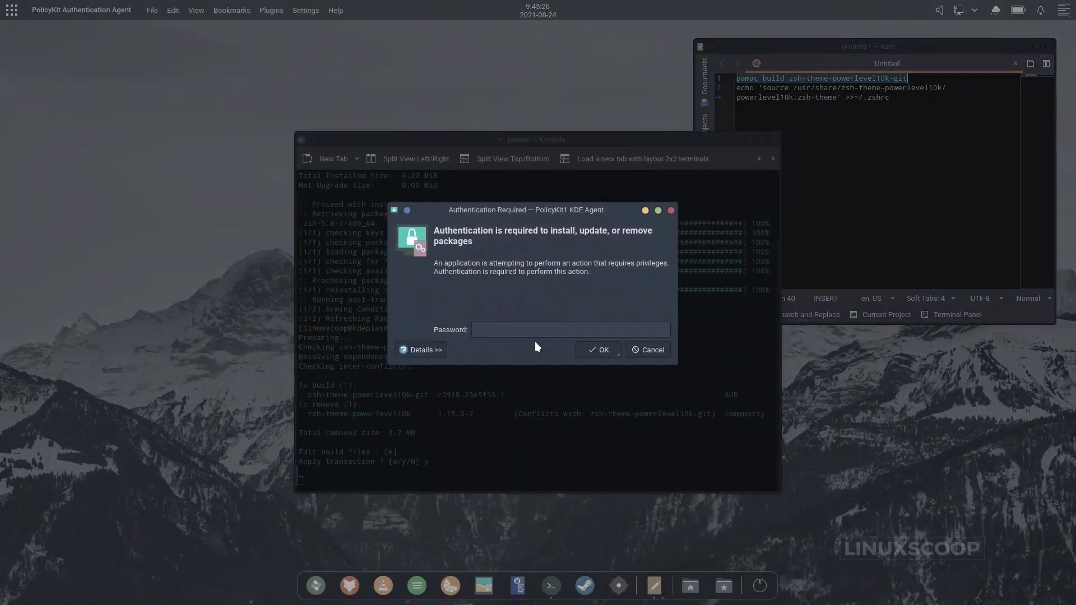
type("••••")
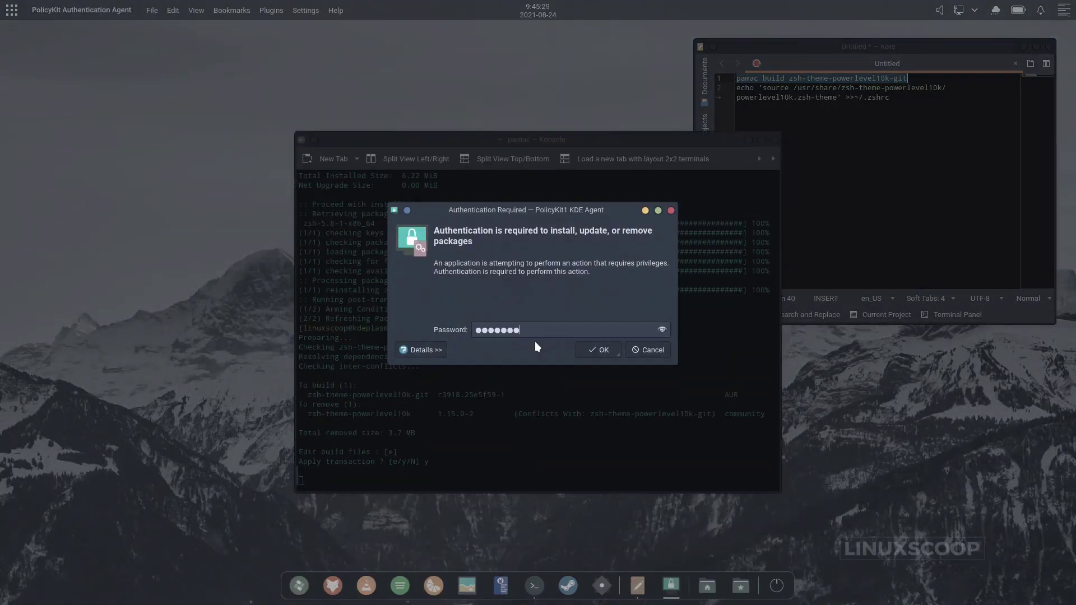
key("Return")
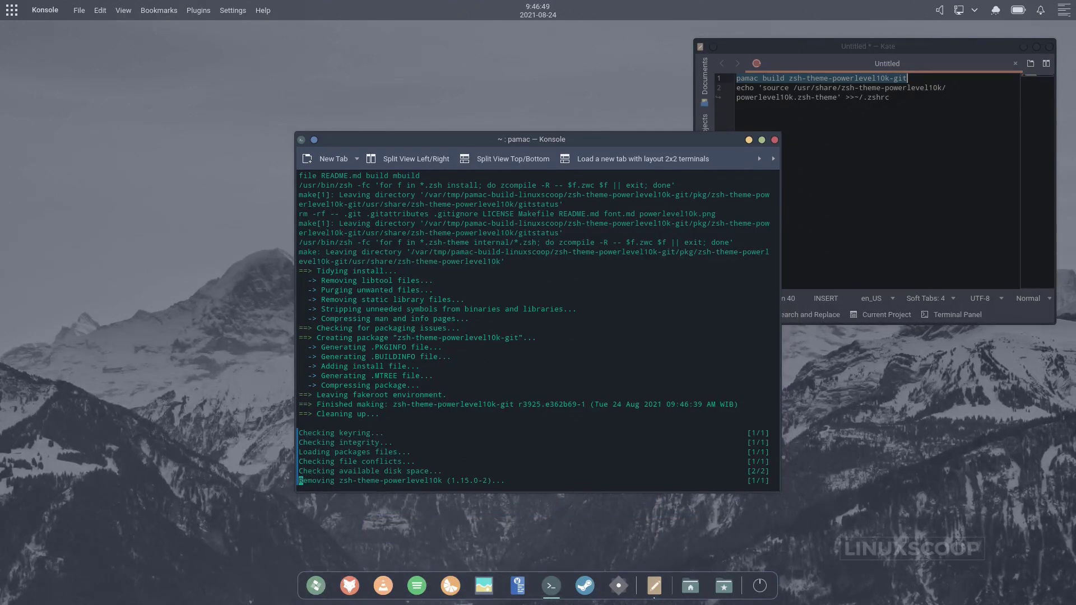
Copy the echo command that adds powerlevel10k.zsh-theme to ~/.zshrc from the Kate note, run it in Konsole, and minimize Kate
left_click(822, 98)
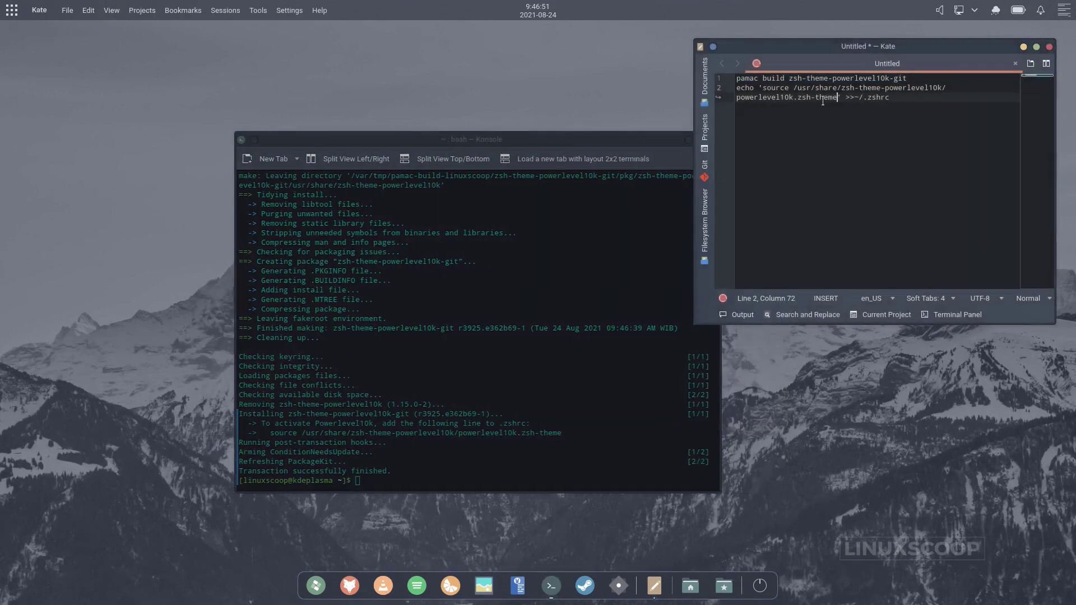
left_click_drag(737, 87, 892, 101)
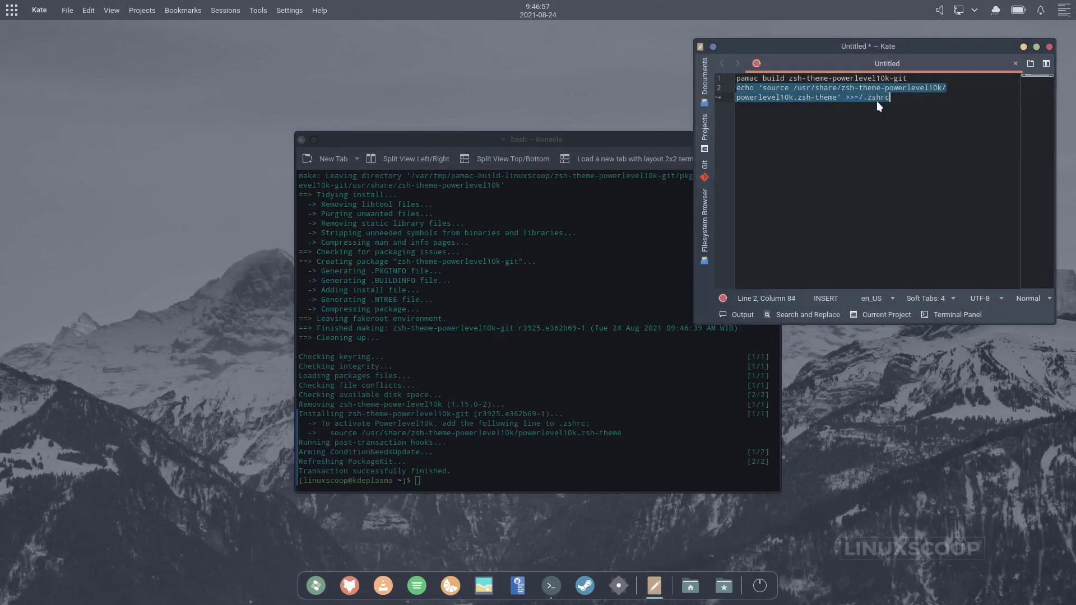
right_click(889, 95)
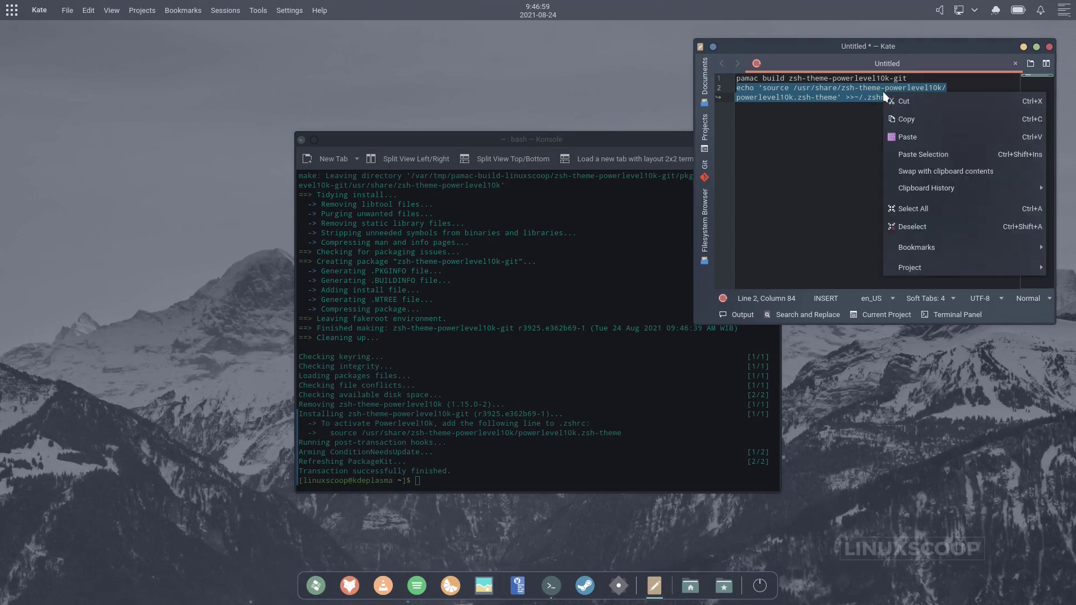
left_click(901, 117)
left_click(560, 308)
right_click(503, 313)
left_click(527, 317)
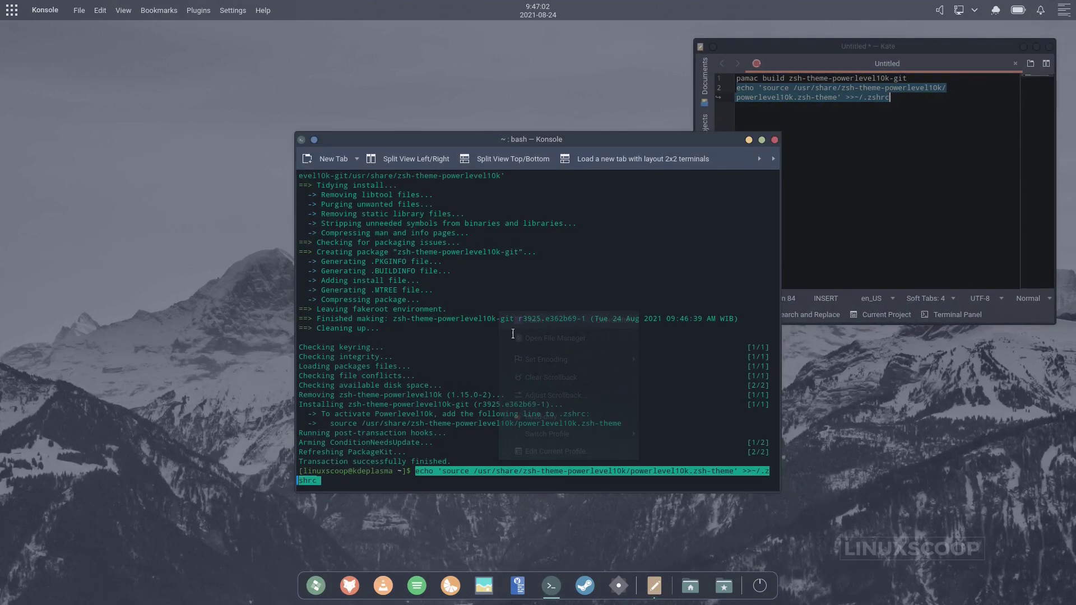
key("Return")
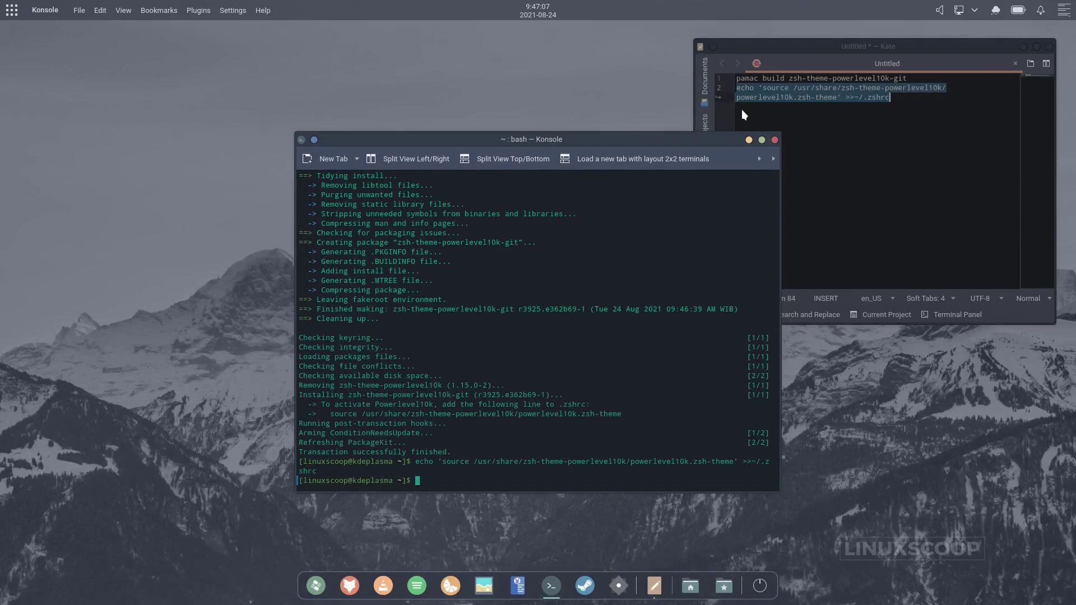
left_click(1023, 47)
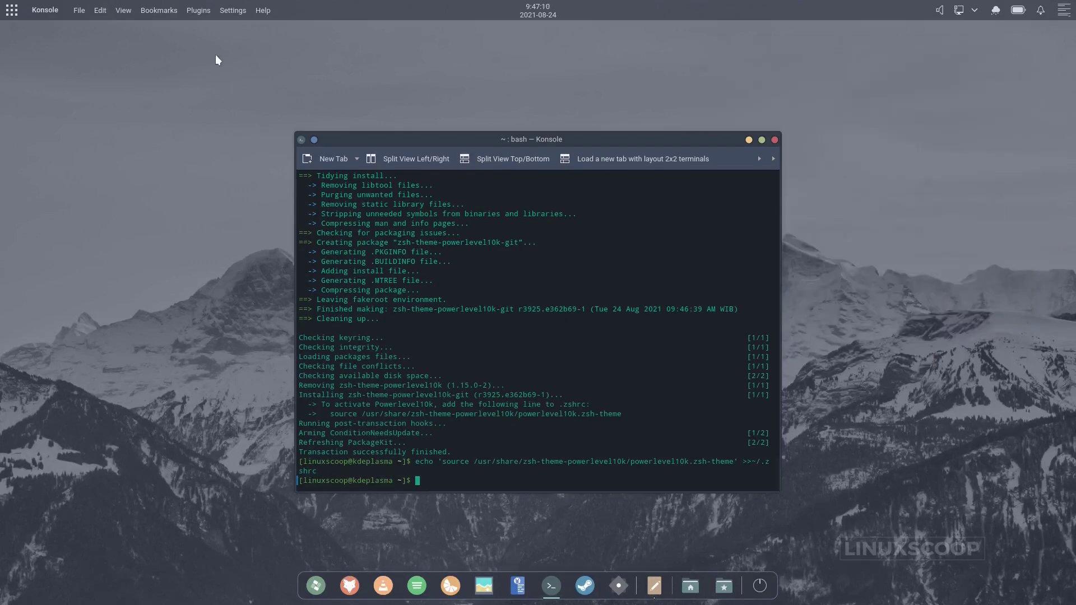
Create a new Konsole profile named nordic with the command /bin/zsh, and apply it
left_click(230, 10)
left_click(260, 63)
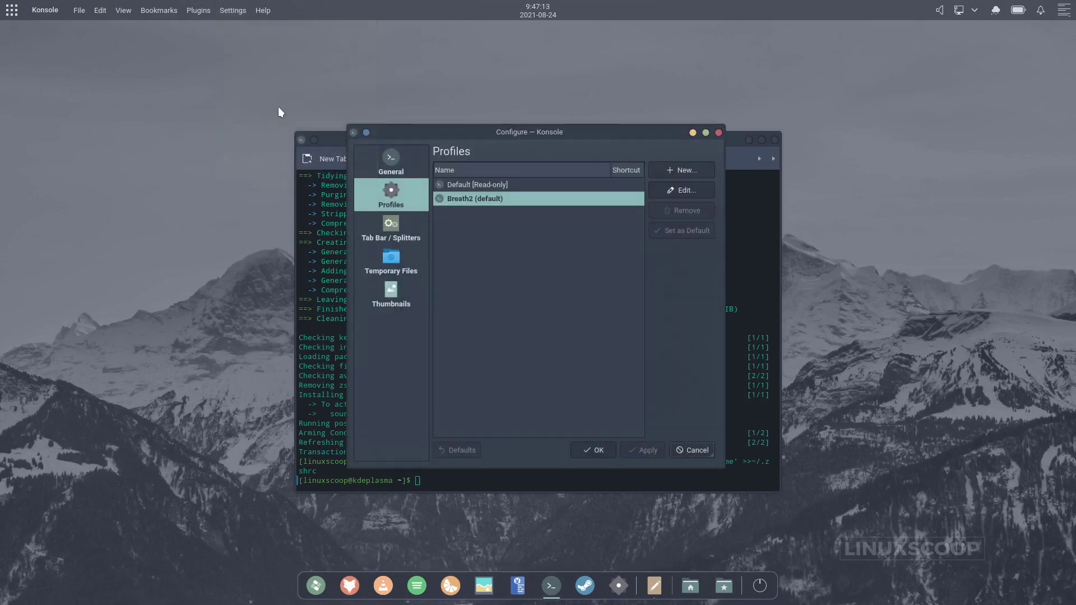
left_click(679, 169)
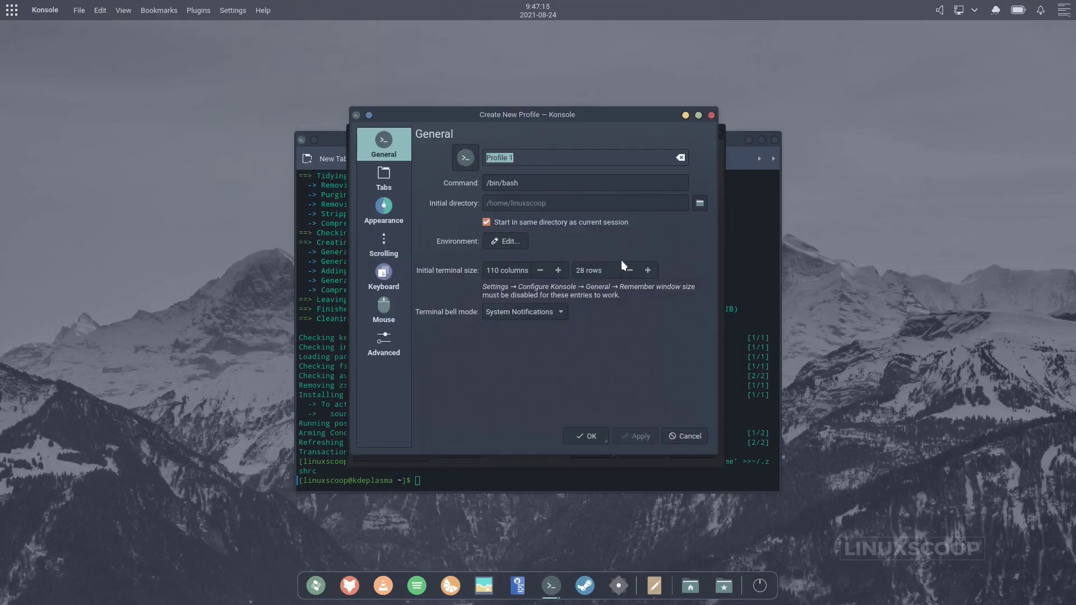
type("nordic")
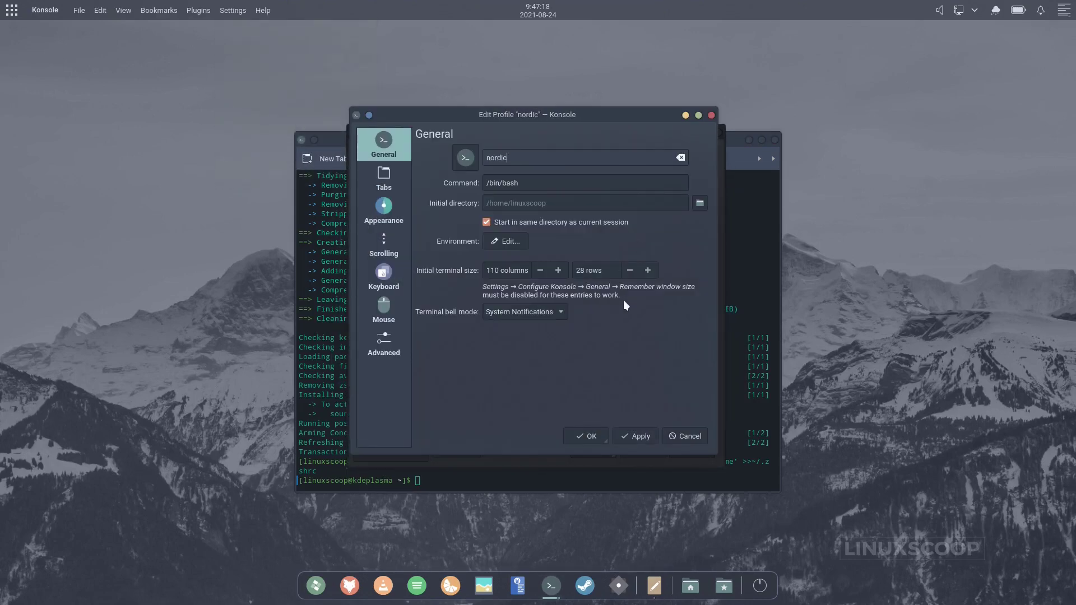
left_click(557, 183)
key("ctrl+shift+Left")
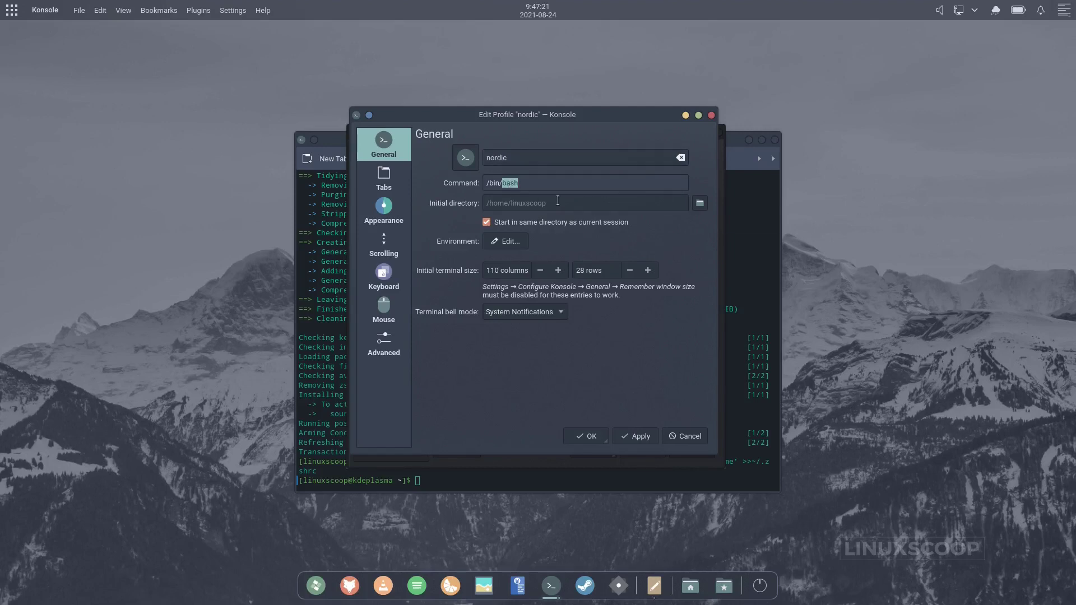
type("zs")
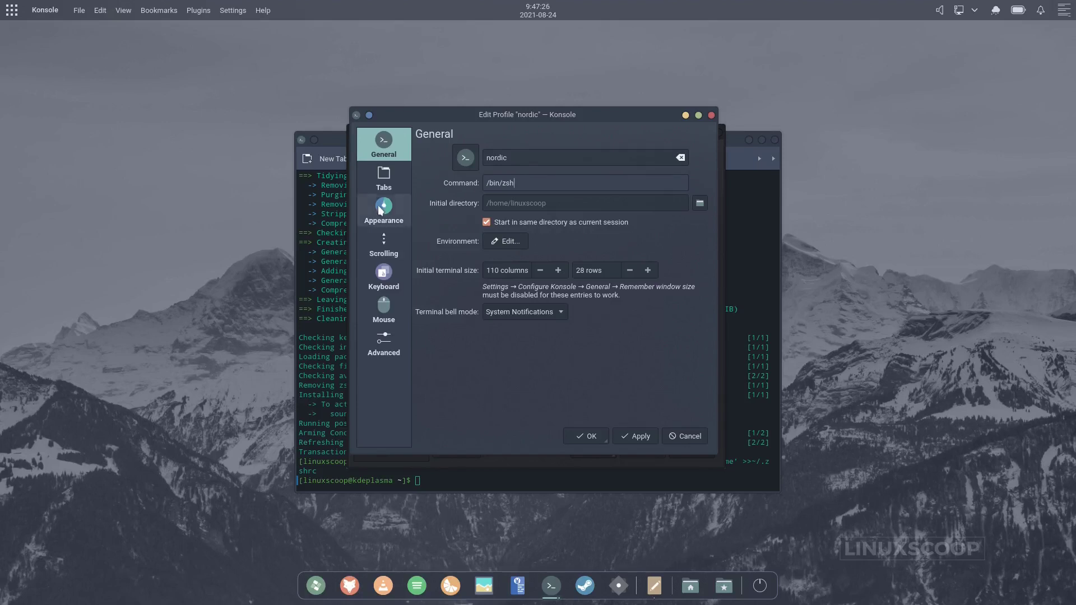
left_click(639, 437)
Search the downloadable color schemes for "nordic" from the profile's appearance settings and install Nordic konsole
left_click(382, 190)
left_click(383, 208)
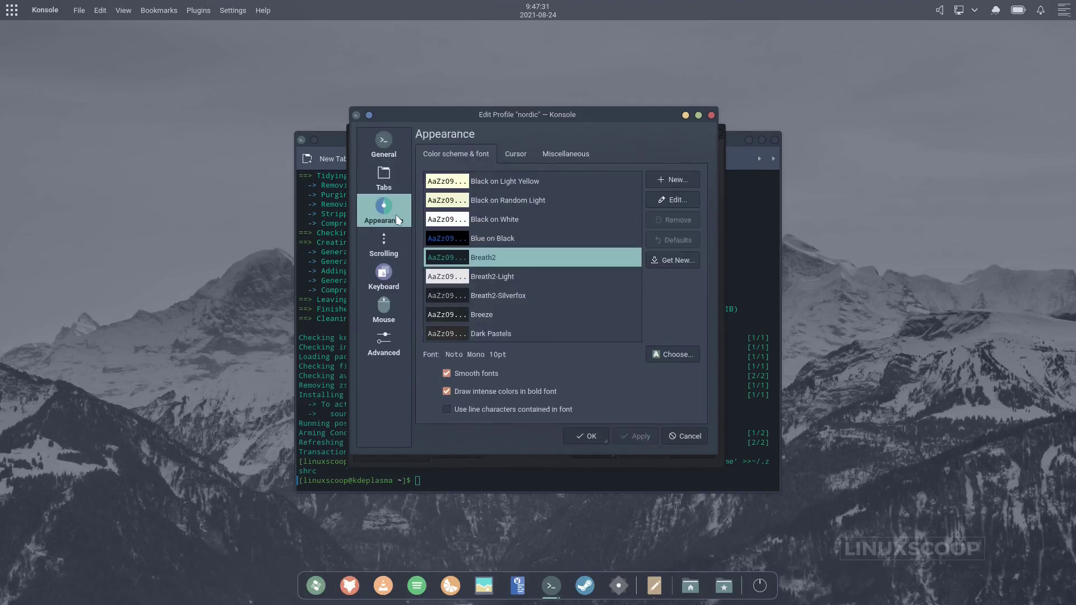
left_click(664, 180)
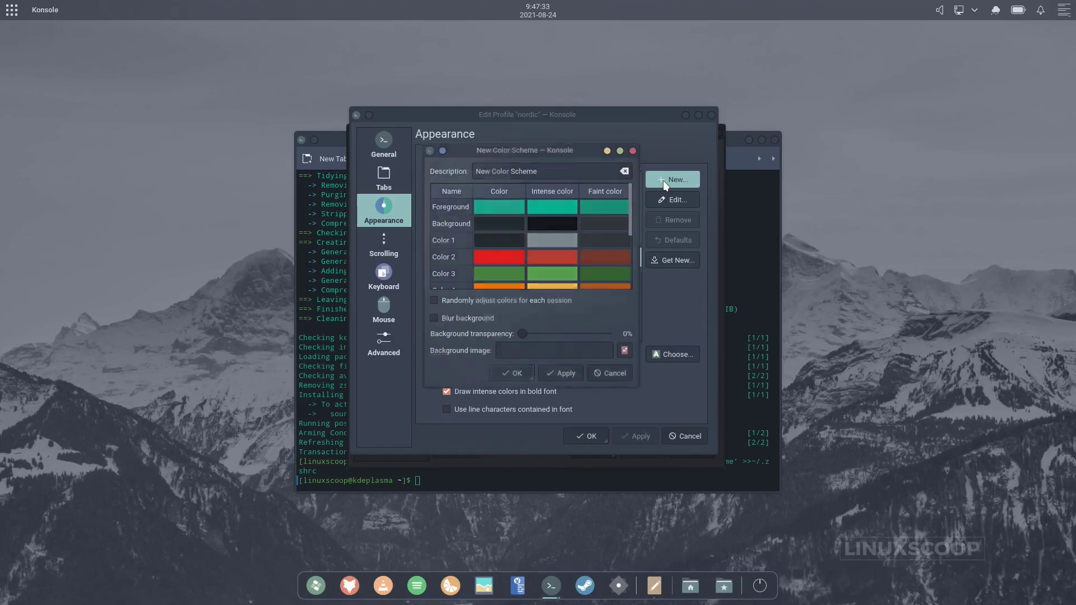
left_click(610, 373)
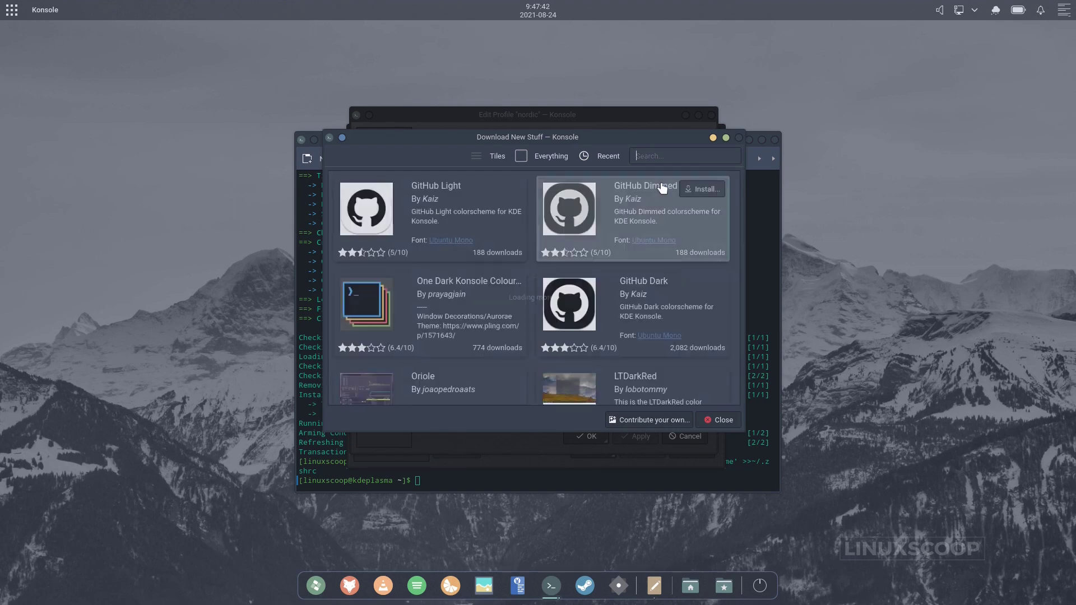
type("nordic")
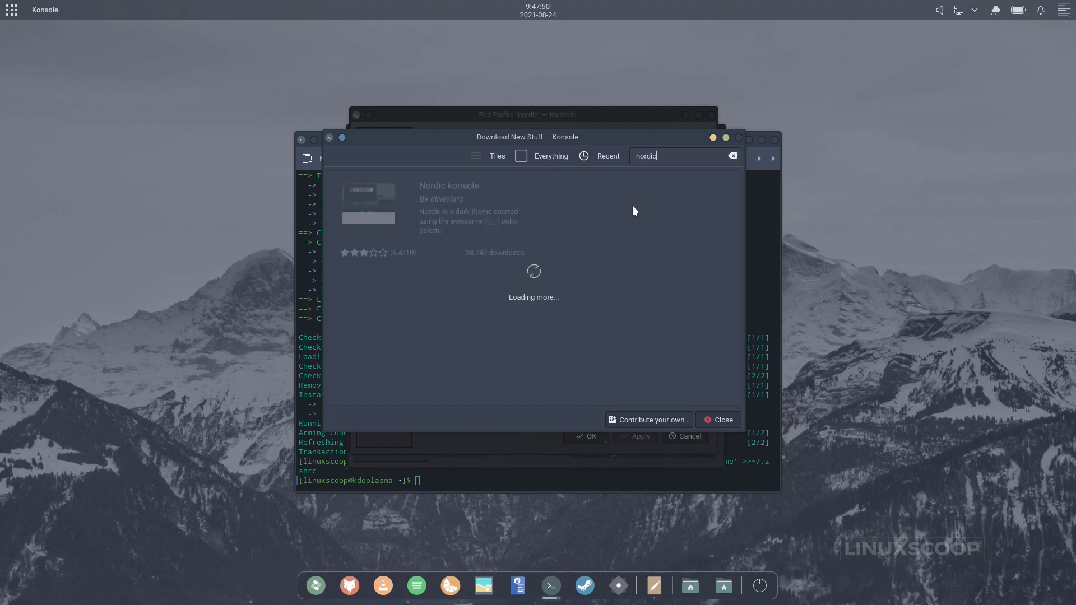
left_click(504, 191)
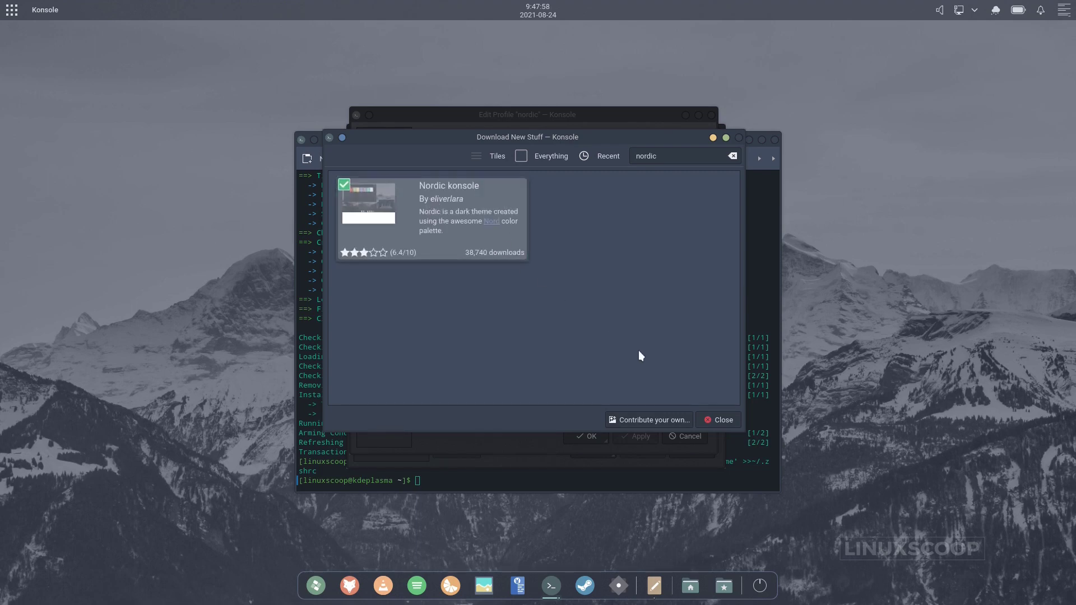
left_click(717, 419)
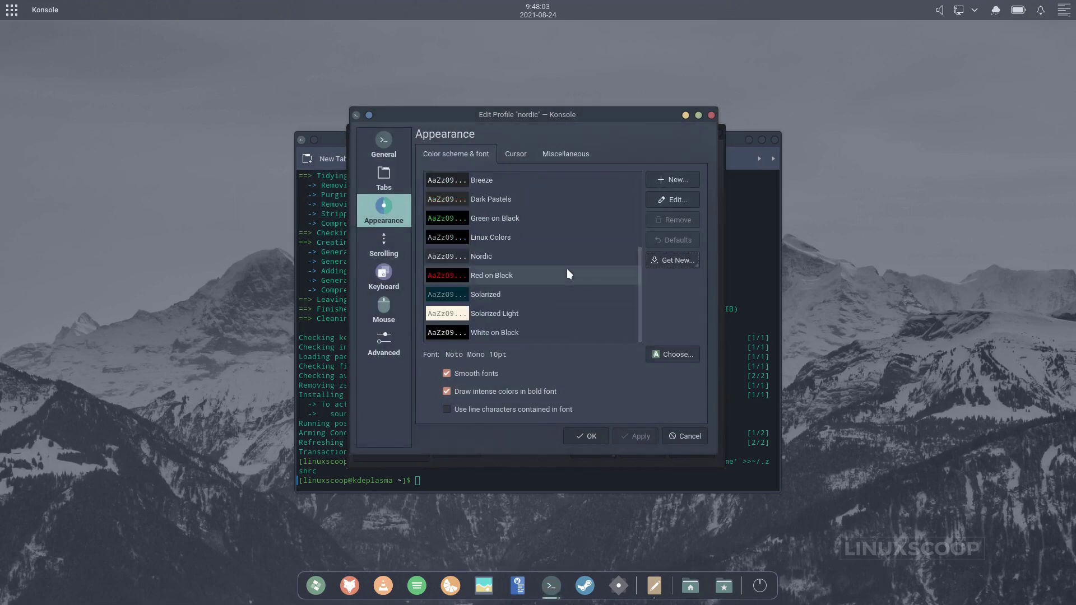
Select the Nordic color scheme for the nordic profile and set its font to Iosevka Term Regular, 10 pt
scroll(566, 268, "up", 3)
left_click(385, 252)
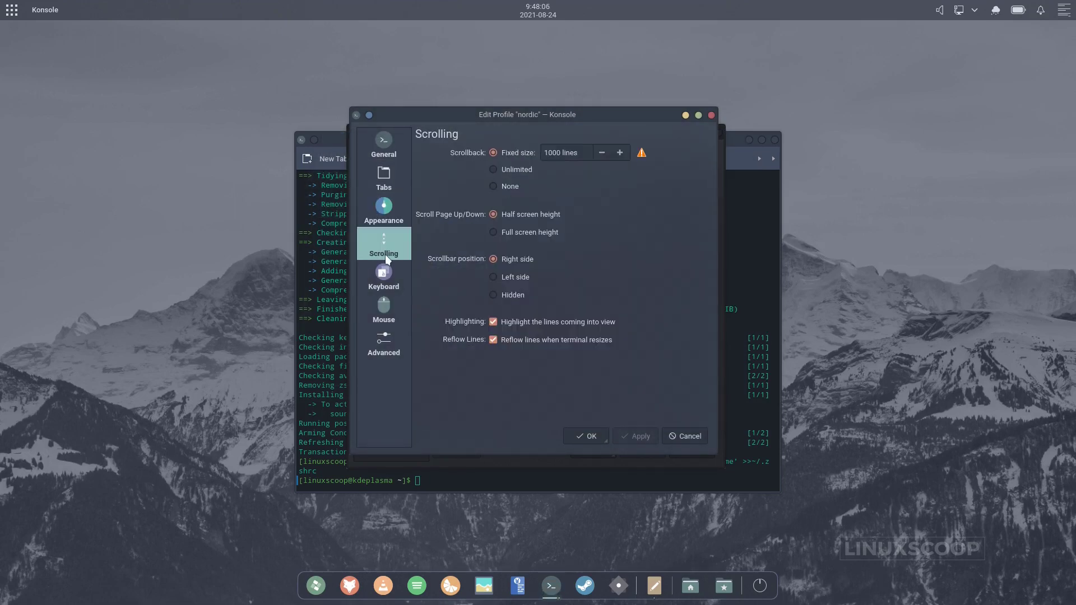
left_click(384, 212)
scroll(543, 292, "down", 3)
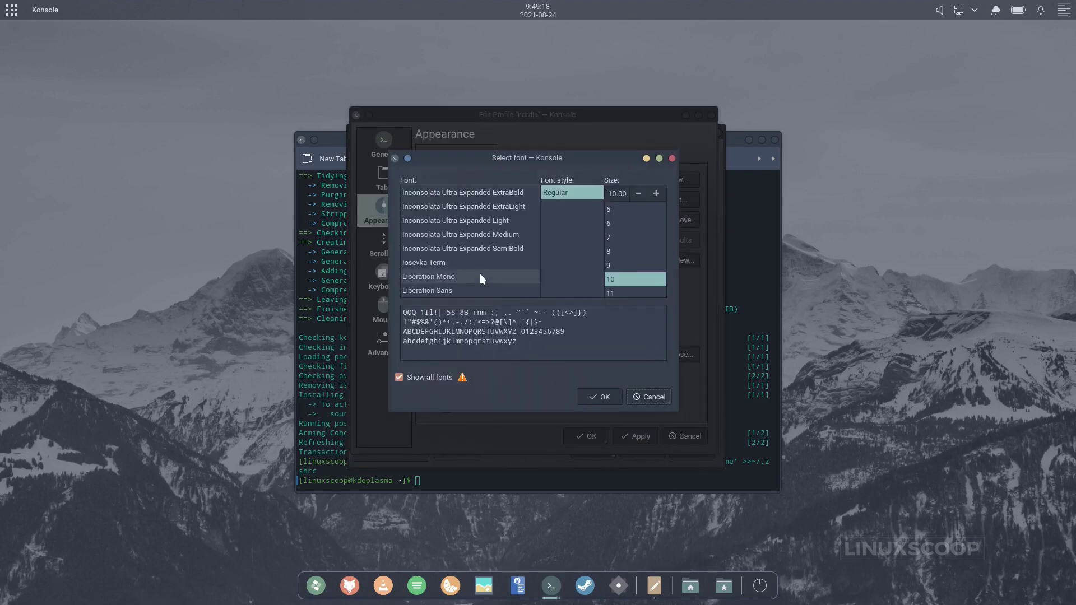
scroll(479, 273, "down", 2)
left_click(445, 221)
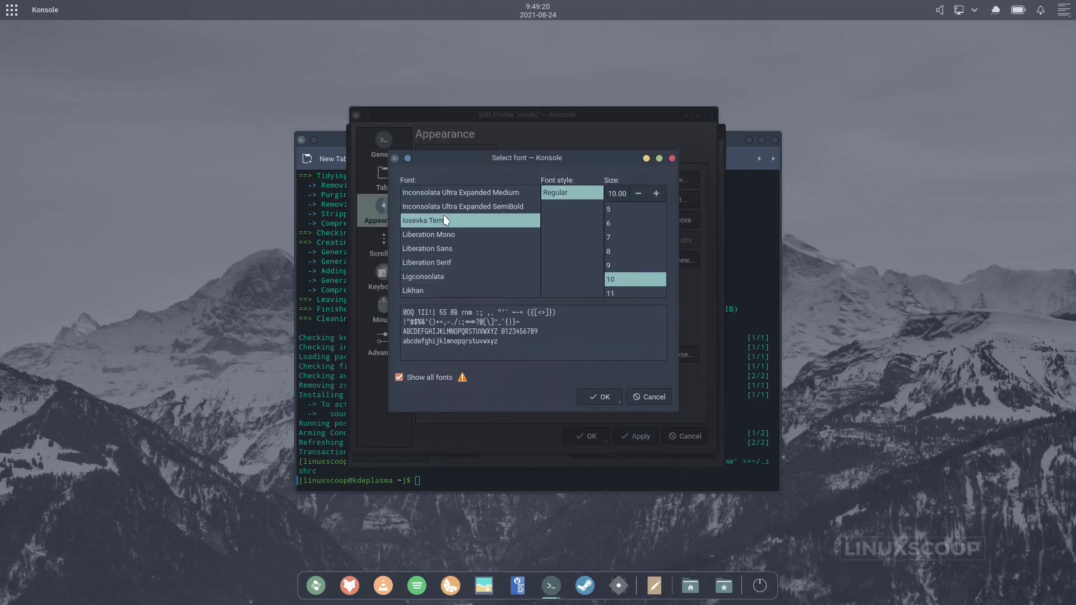
left_click(599, 397)
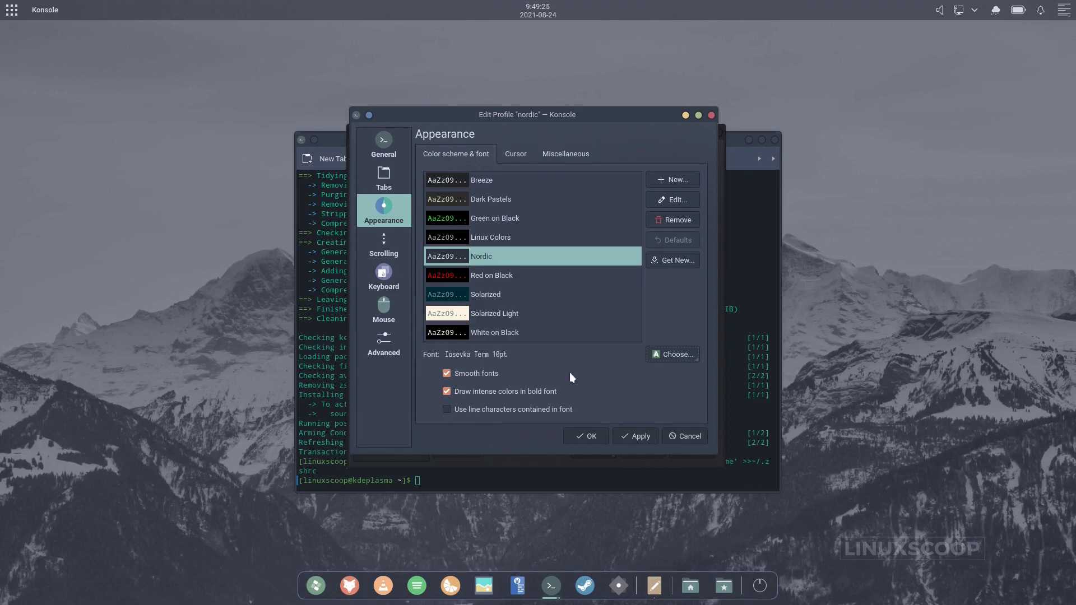
Give the Nordic color scheme a blurred background with about 25% transparency, and save the profile
left_click(672, 201)
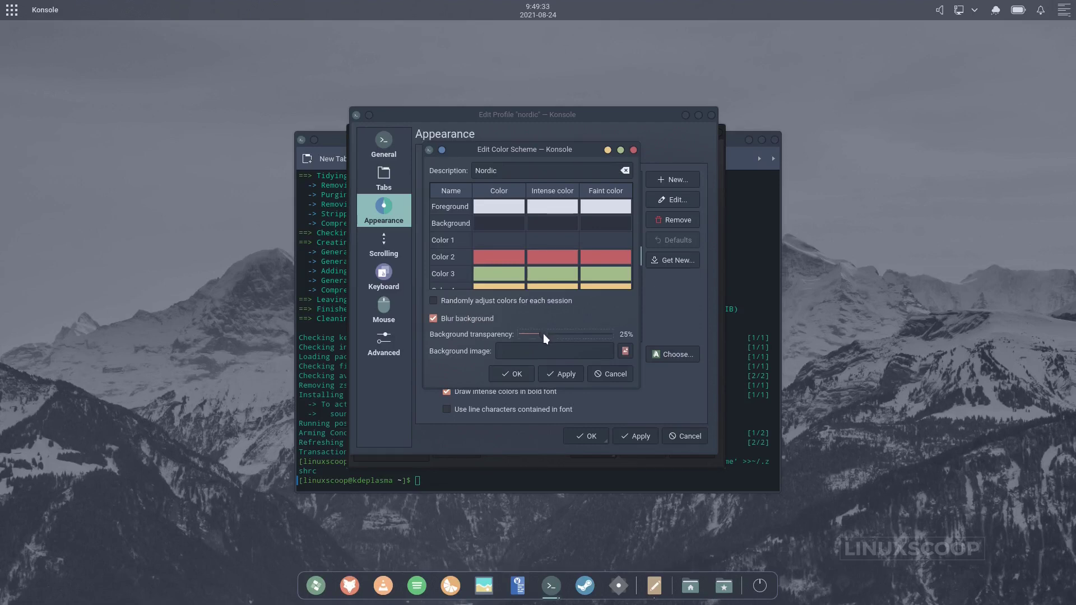
left_click_drag(543, 334, 545, 334)
left_click(509, 374)
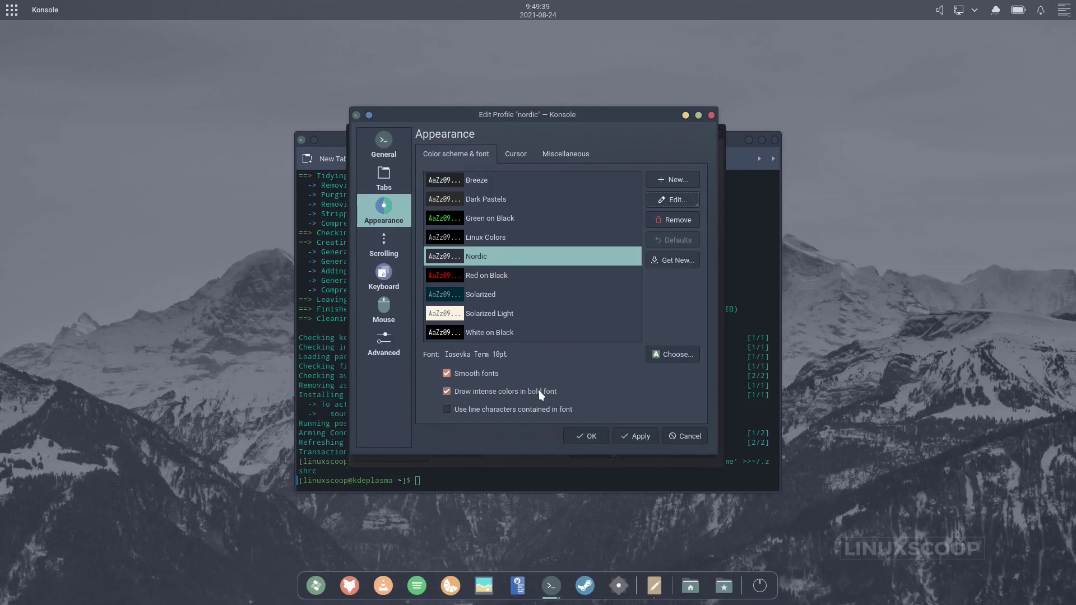
left_click(593, 437)
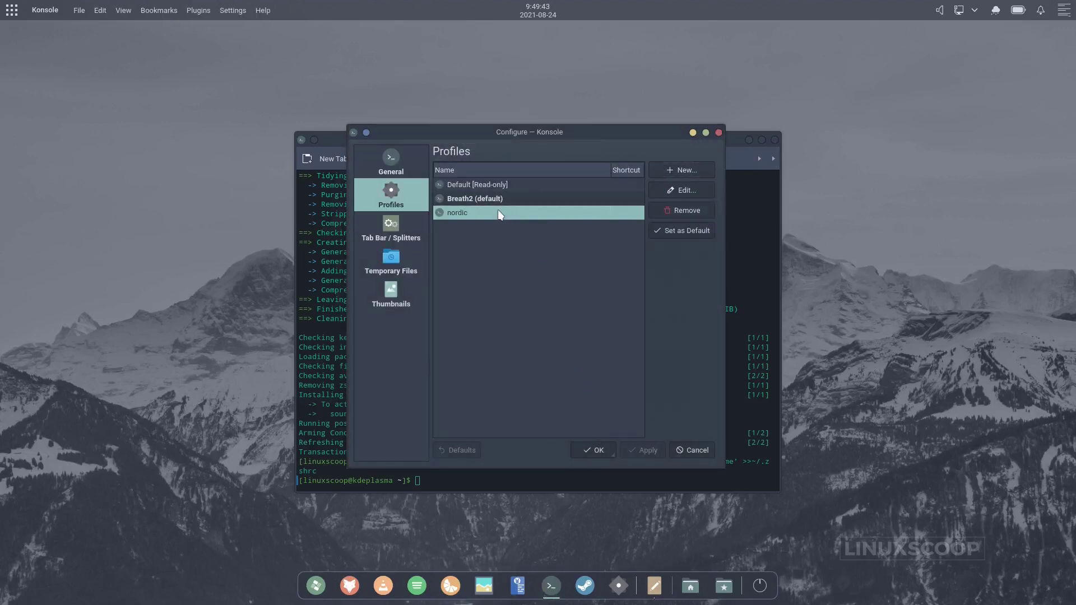
Make nordic the default Konsole profile, save the configuration, and restart Konsole
left_click(662, 231)
left_click(600, 452)
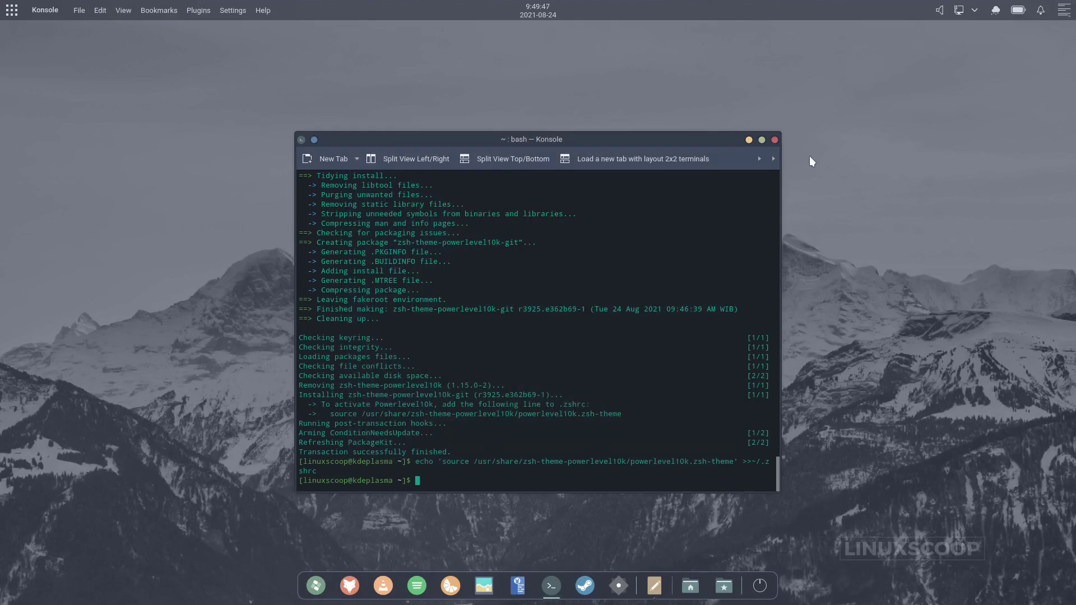
left_click(776, 140)
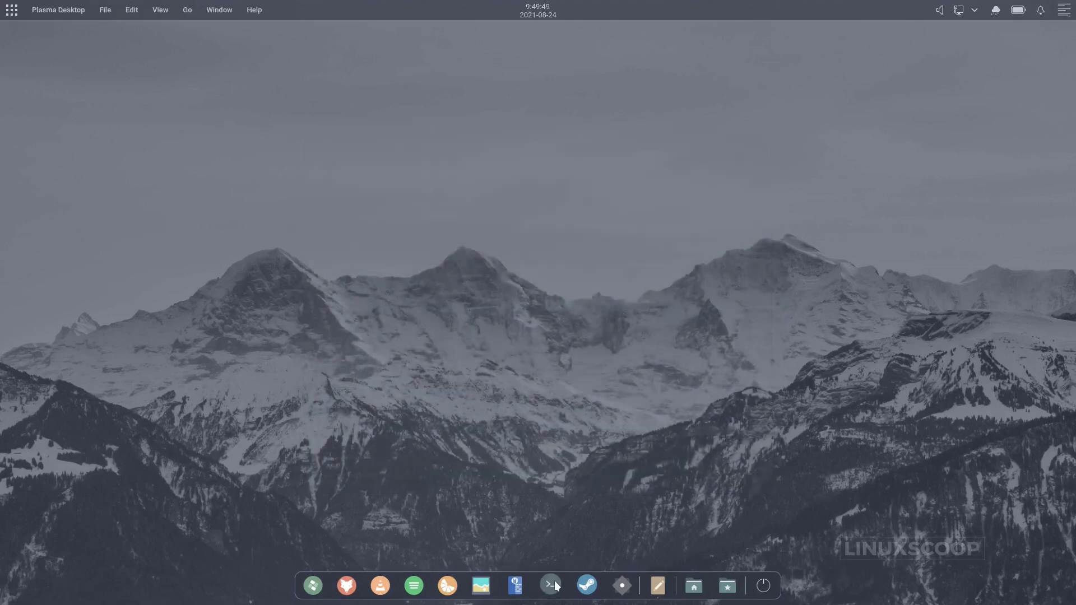
left_click(551, 586)
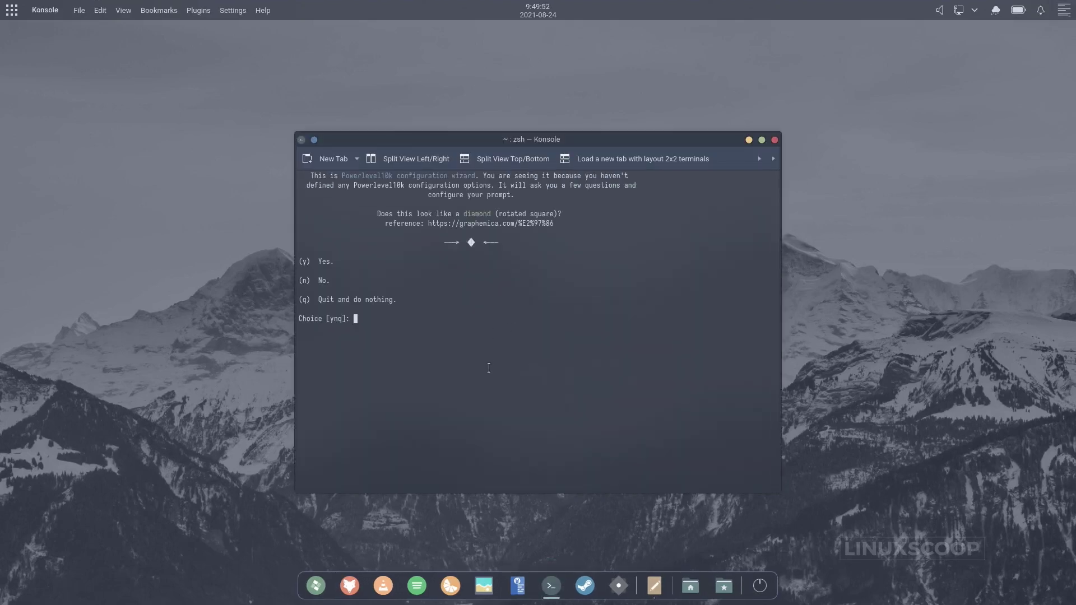
Confirm in the Powerlevel10k wizard that the diamond, lock and other test icons display correctly and fit between the crosses without overlap
key("y")
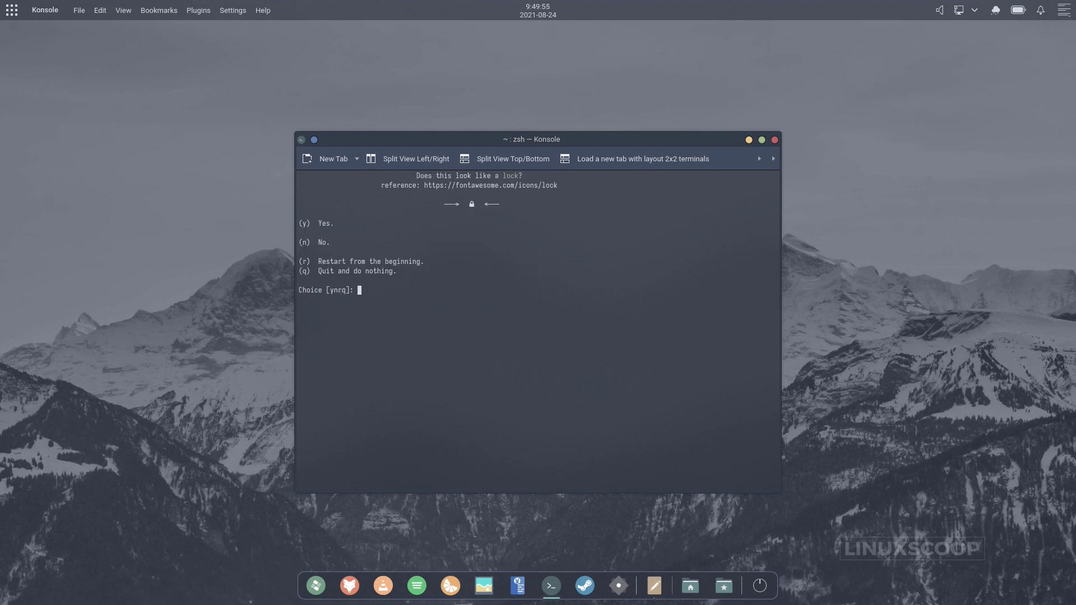
key("y")
key("y")
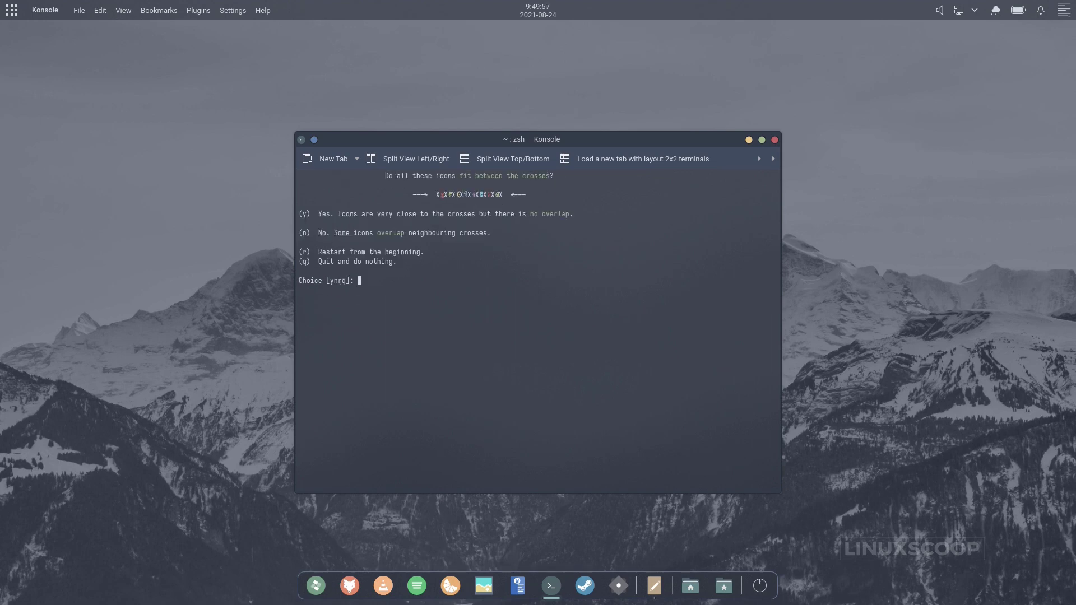
key("y")
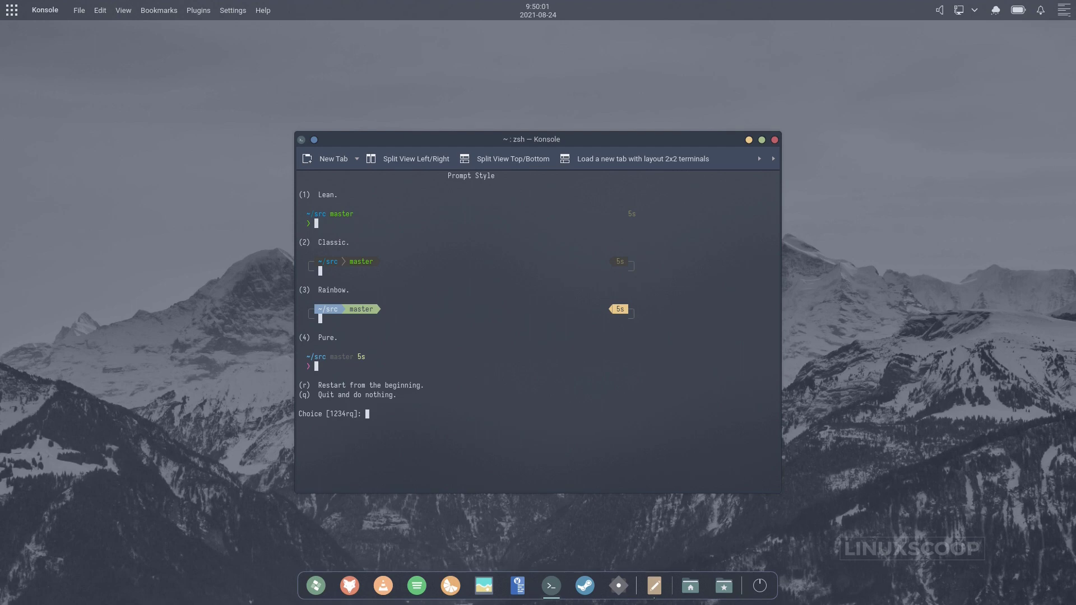
Choose the Rainbow prompt style and show the current time in 24-hour format
key("3")
key("1")
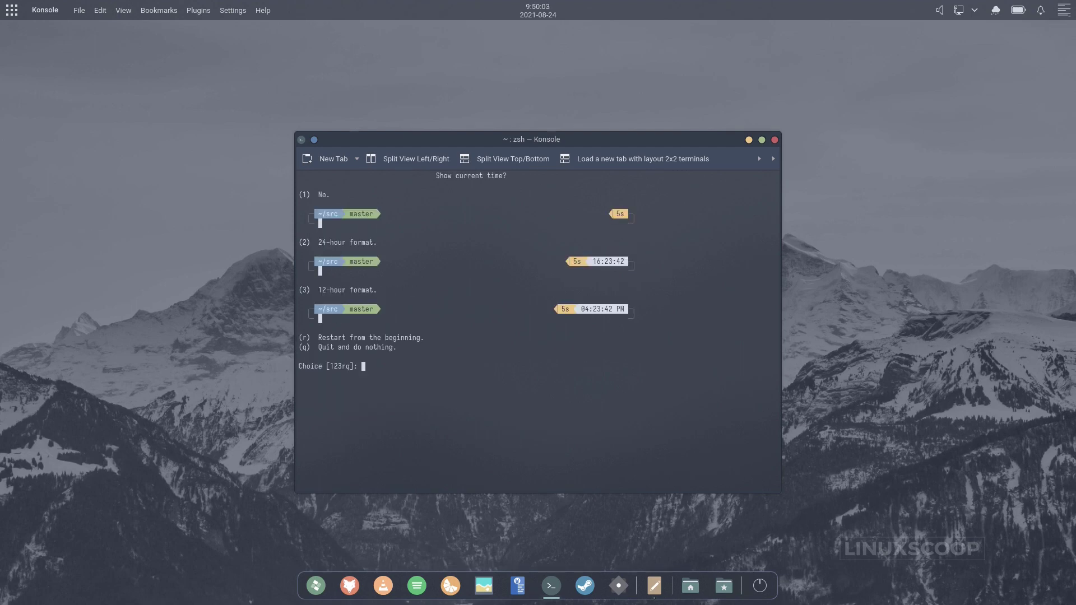
key("2")
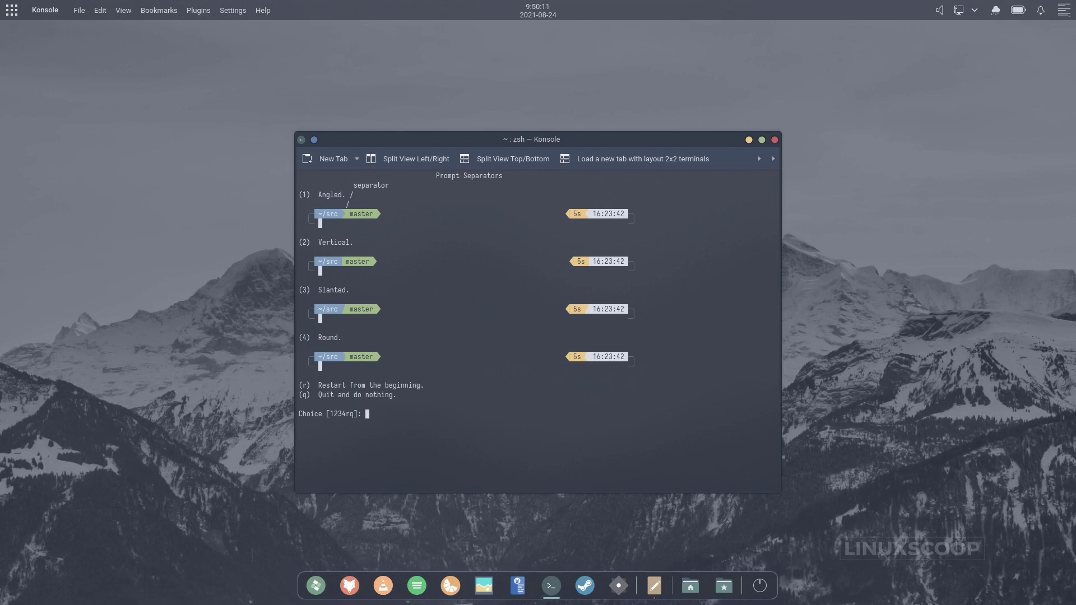
Shape the prompt with Angled separators, Sharp heads and Flat tails
key("1")
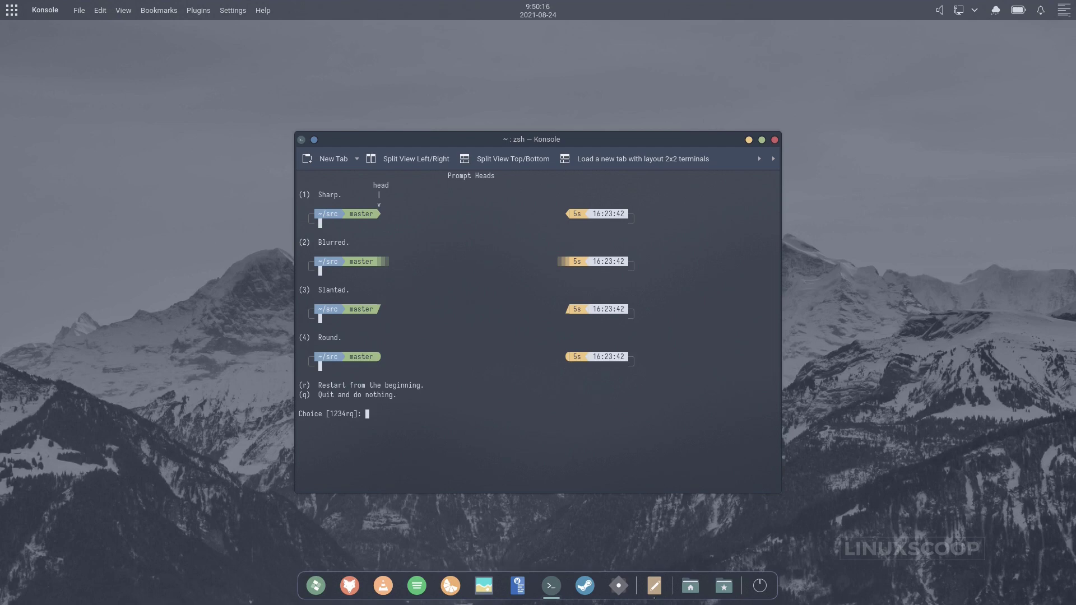
key("1")
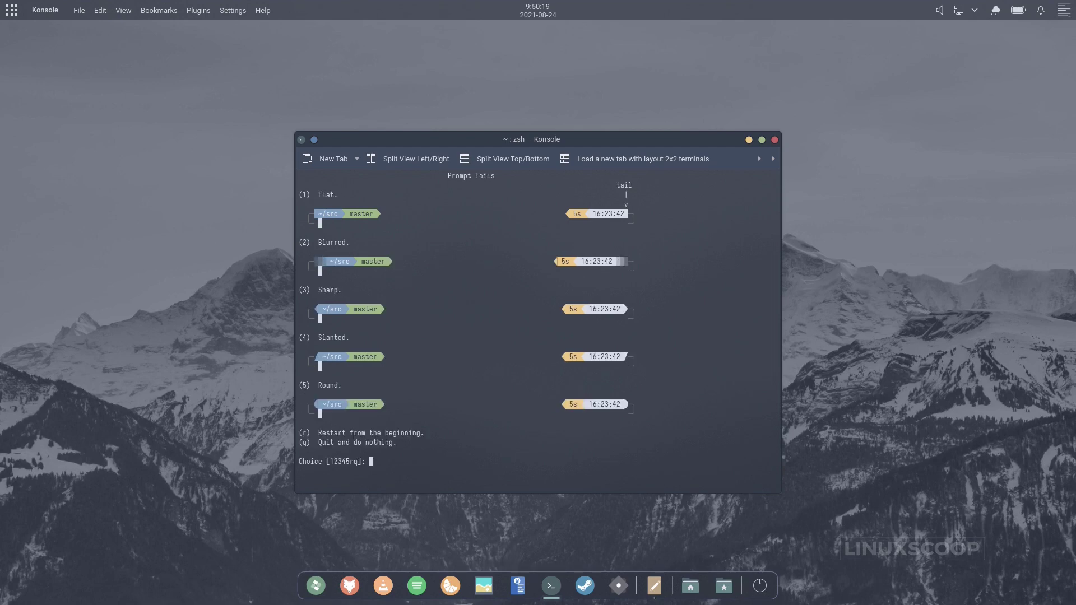
key("1")
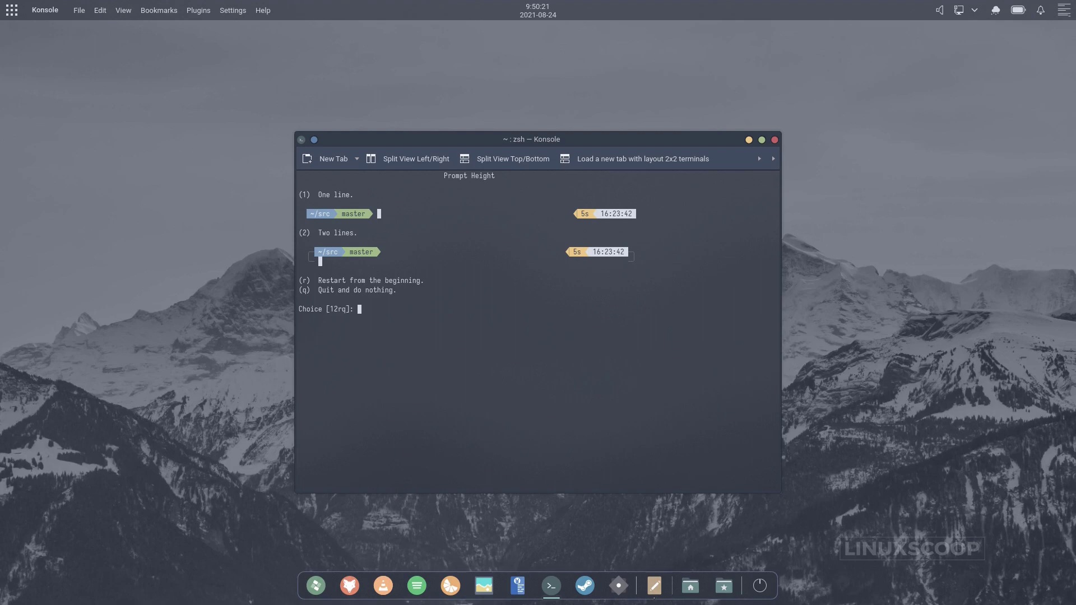
Lay out the prompt on one line with many icons and a Concise flow
key("1")
key("1")
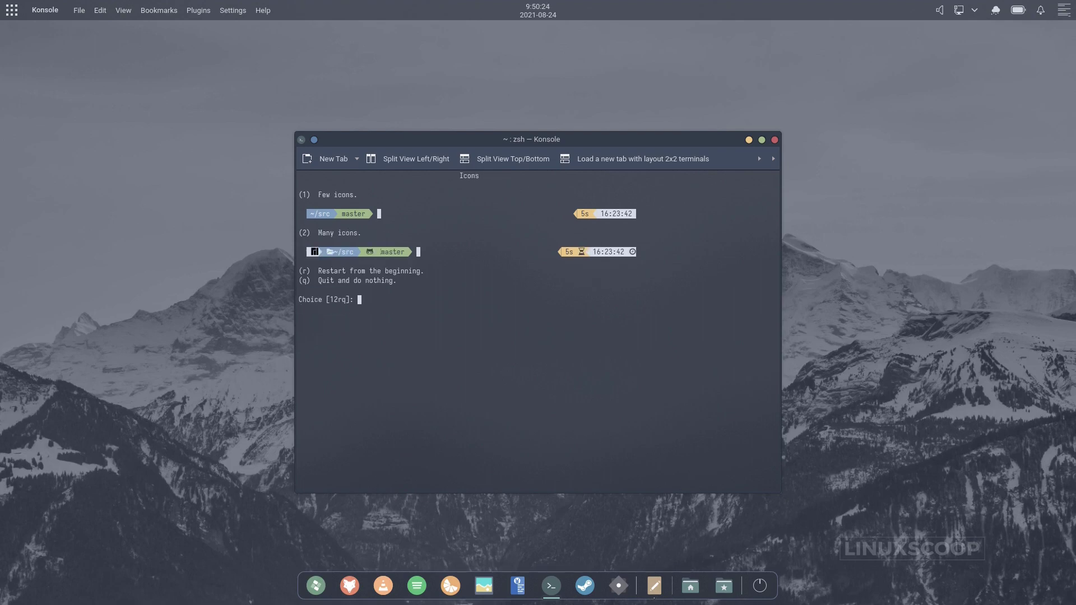
key("2")
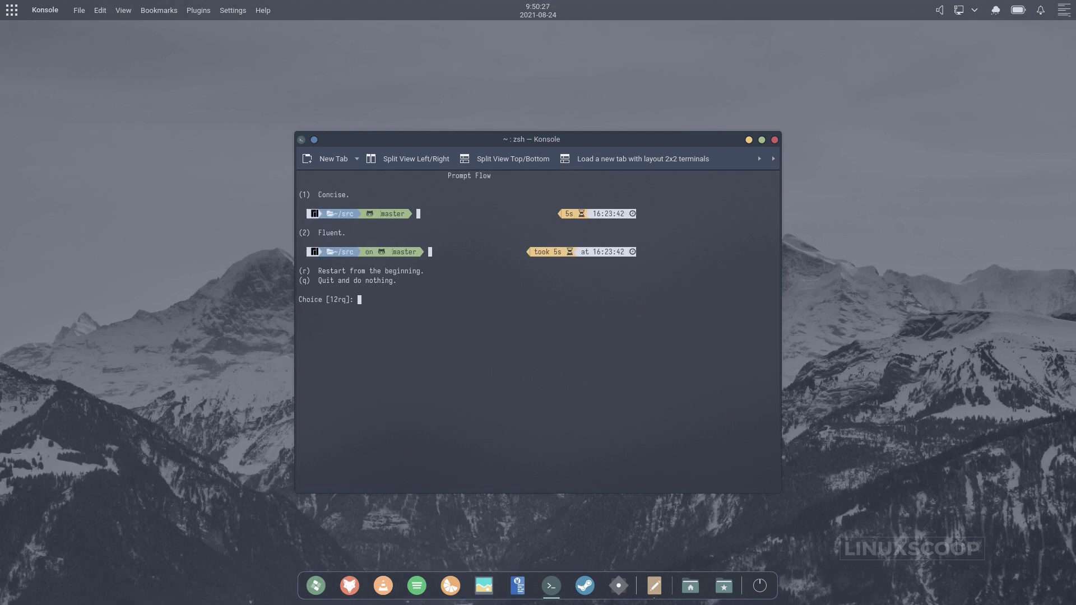
key("1")
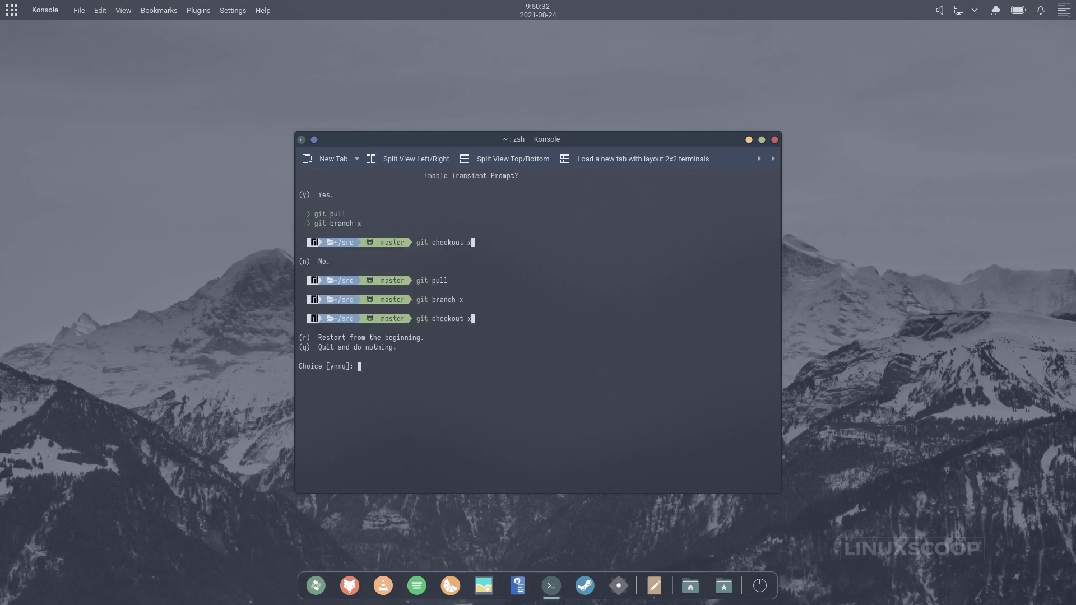
Enable the transient prompt, set instant prompt mode to Verbose, and apply the changes to ~/.zshrc
key("y")
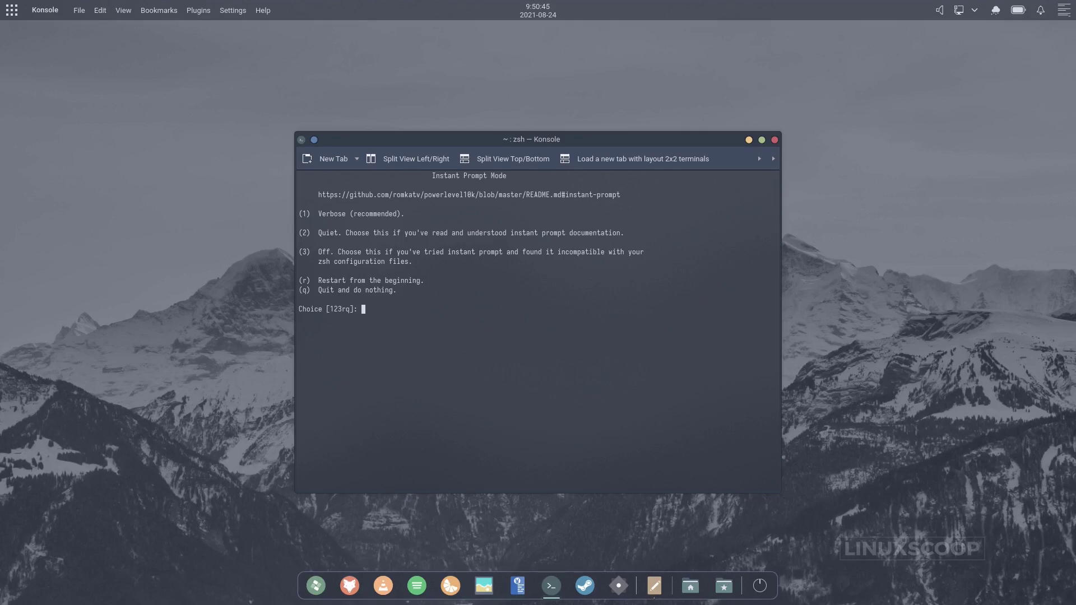
key("1")
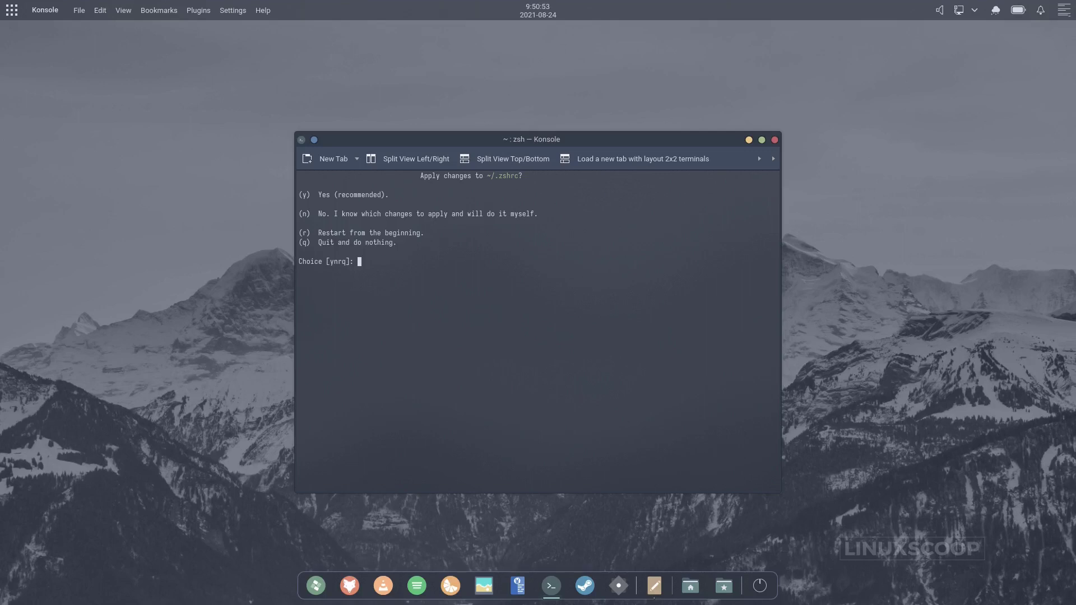
key("y")
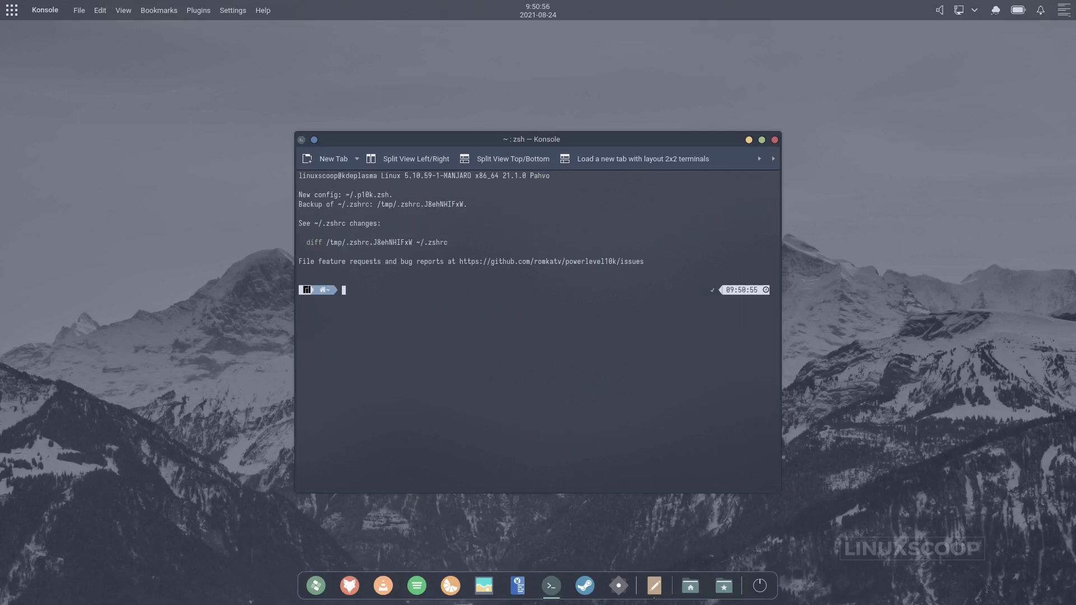
Clear the terminal and list the home directory's contents with ls to check the new prompt
type("clear")
key("Return")
type("ls")
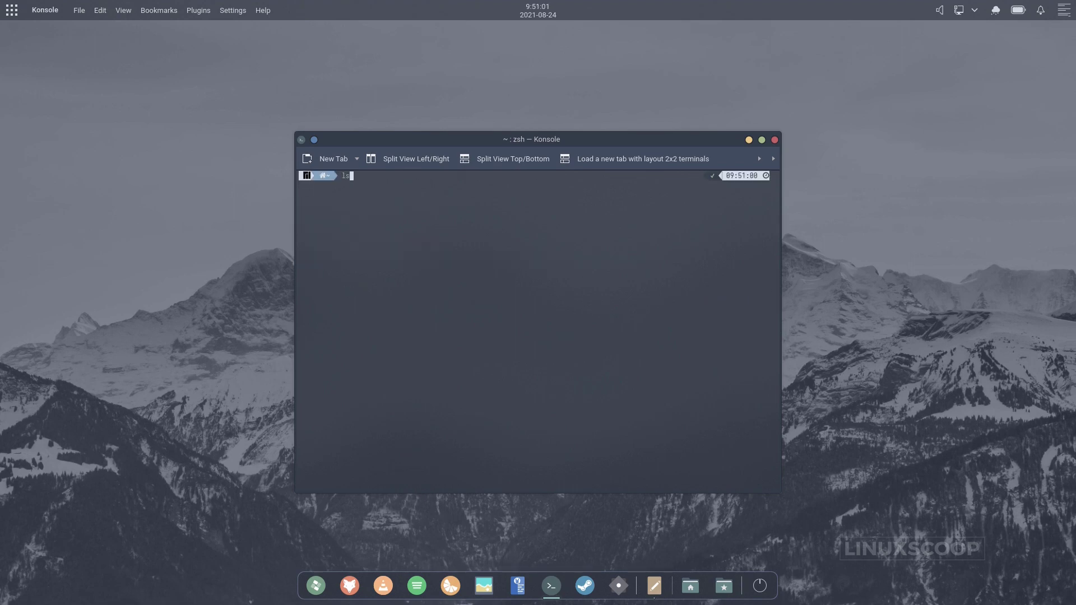
key("Return")
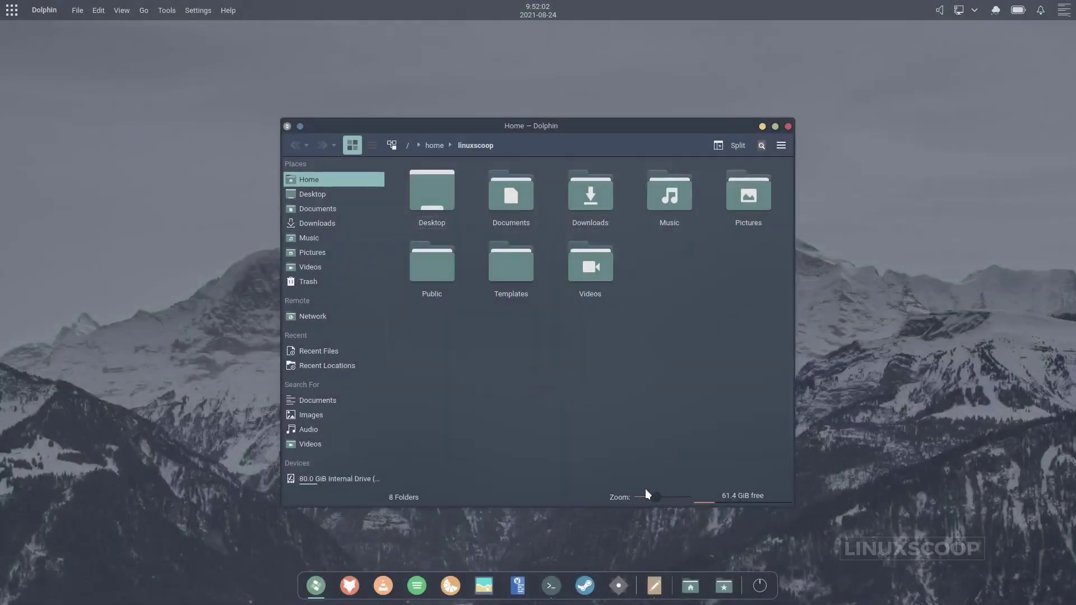
In Dolphin, hide the zoom slider, unlock the toolbar position and set the toolbar's orientation to Left
right_click(632, 495)
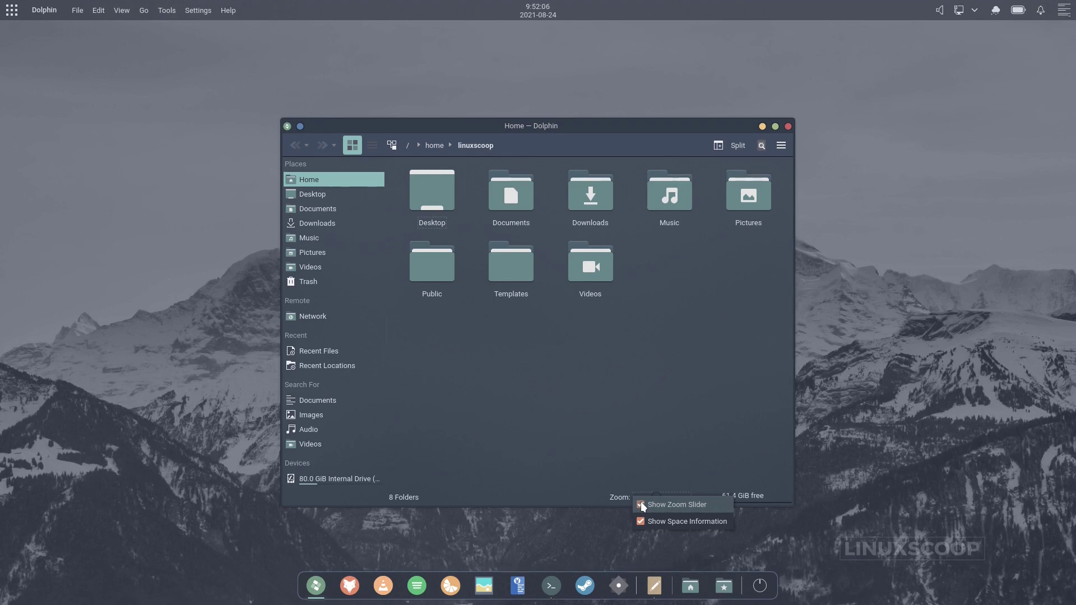
left_click(640, 503)
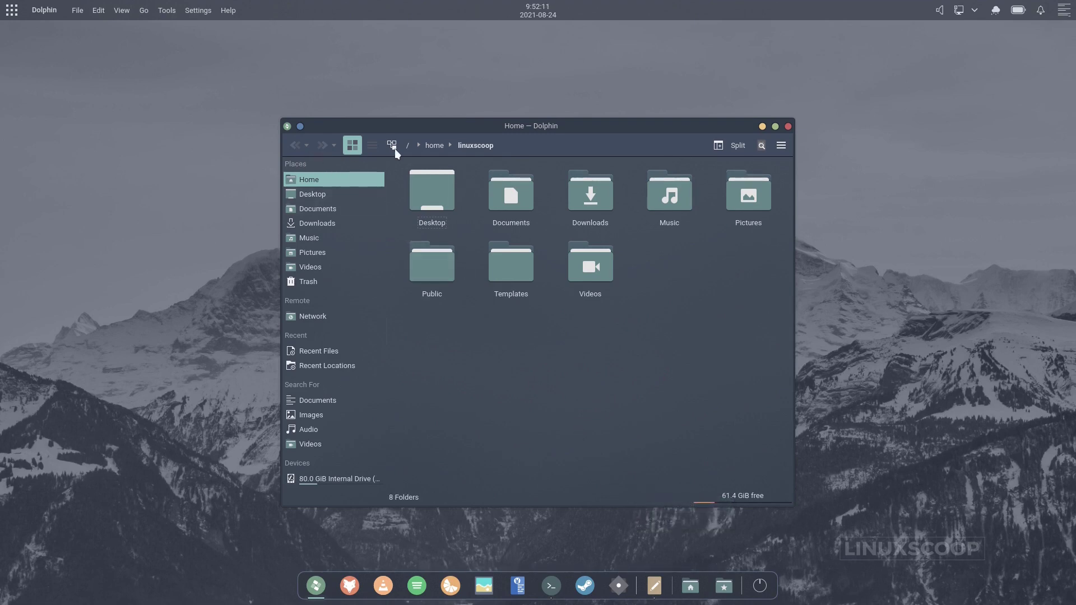
right_click(295, 138)
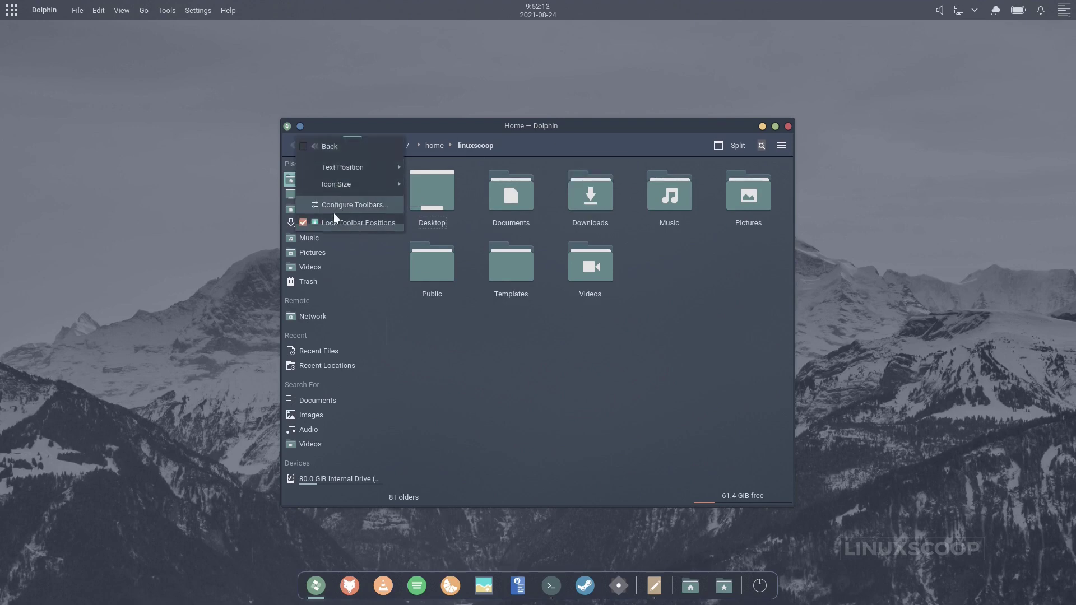
left_click(331, 220)
right_click(285, 143)
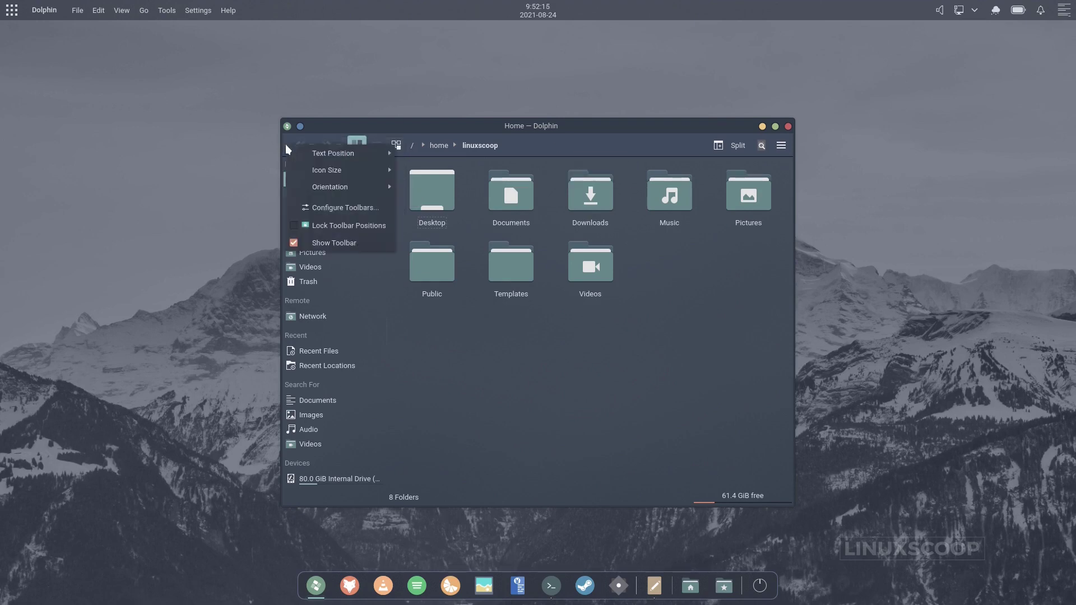
mouse_move(349, 186)
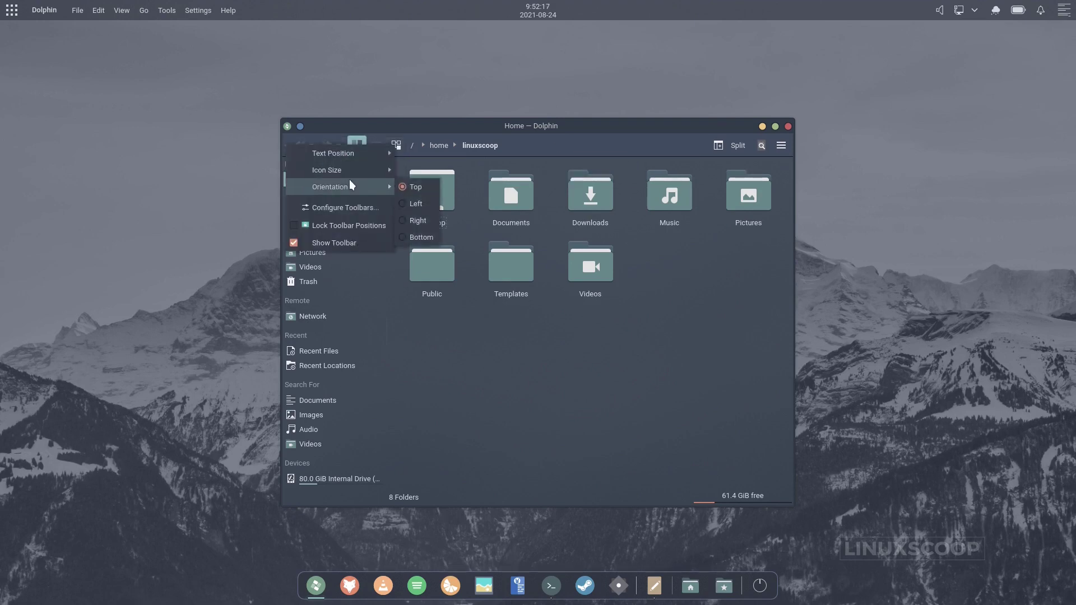
left_click(416, 204)
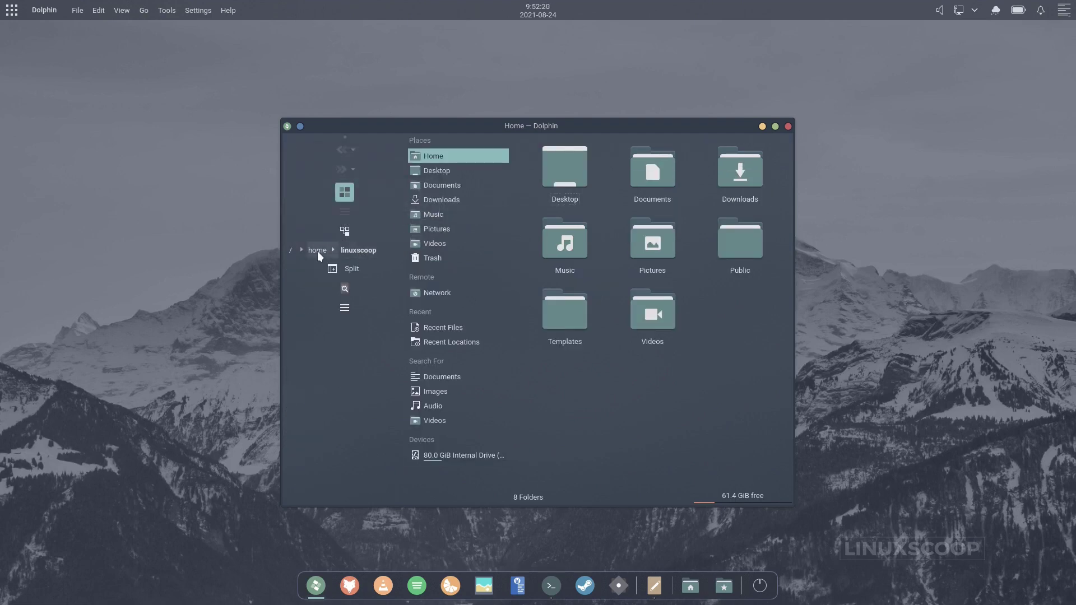
Remove Location Bar from the Dolphin toolbar's current actions and save the toolbar configuration
right_click(293, 250)
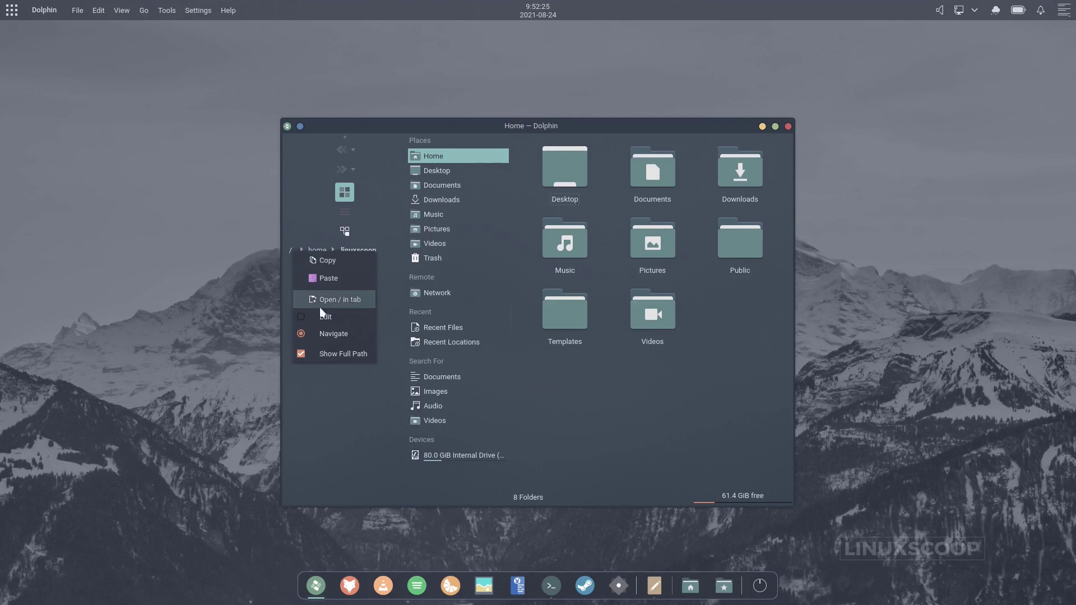
right_click(300, 187)
right_click(300, 195)
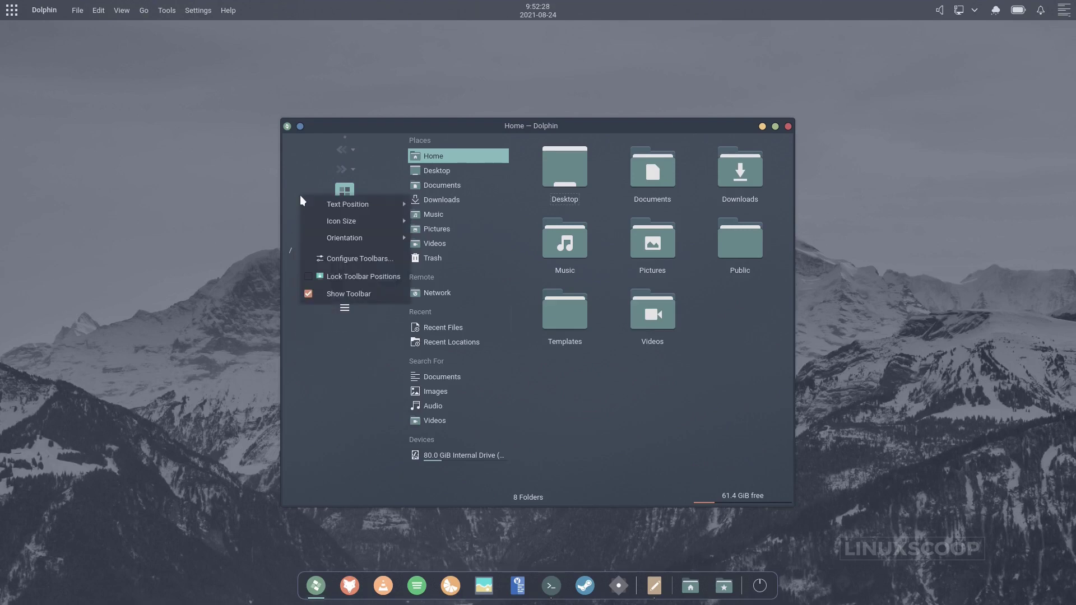
left_click(354, 259)
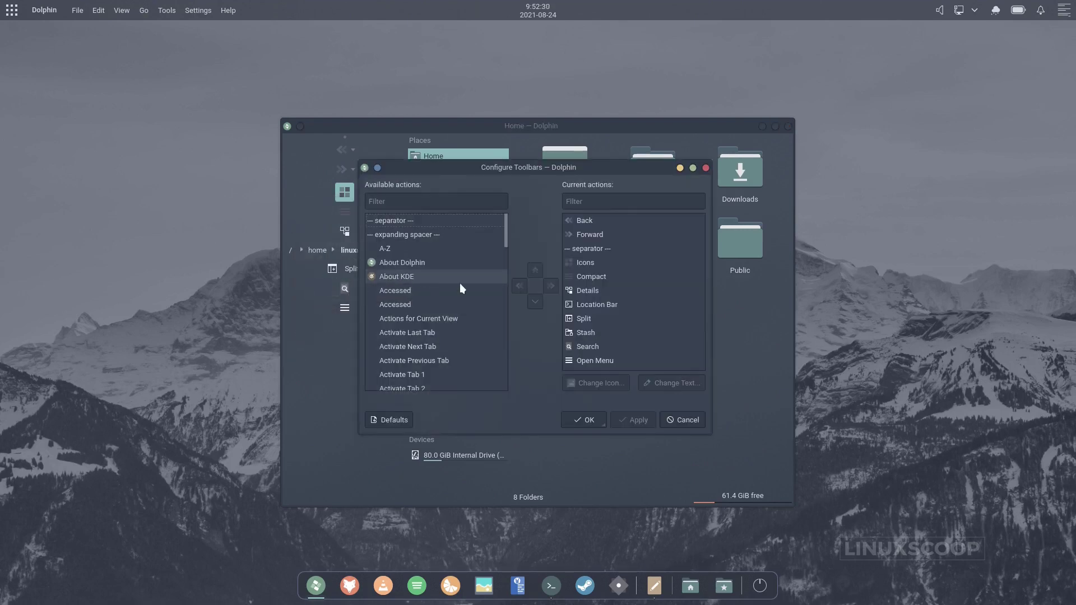
left_click(572, 304)
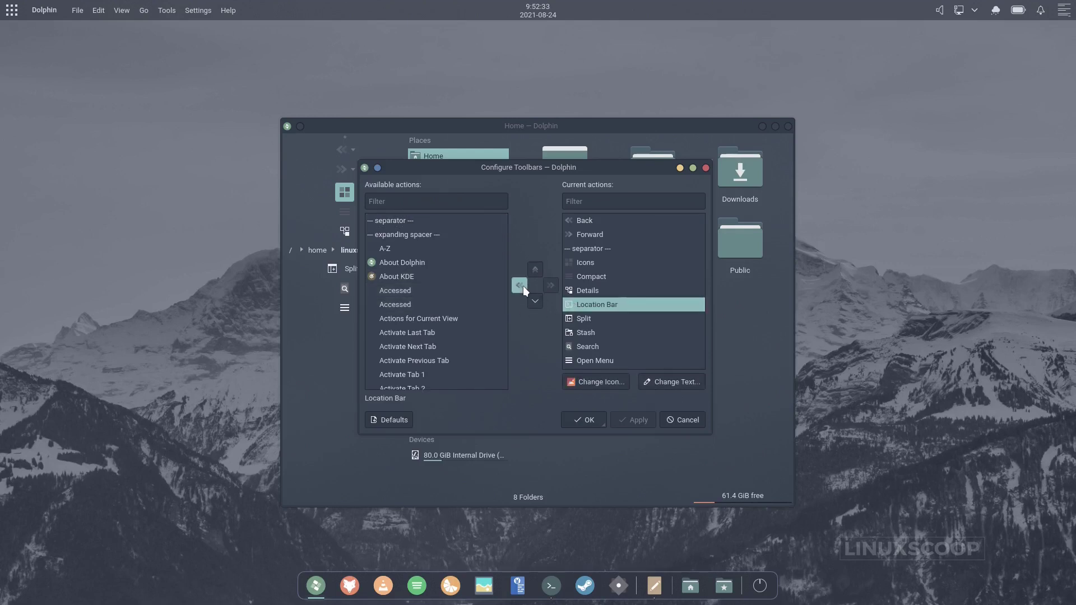
left_click(520, 286)
left_click(636, 417)
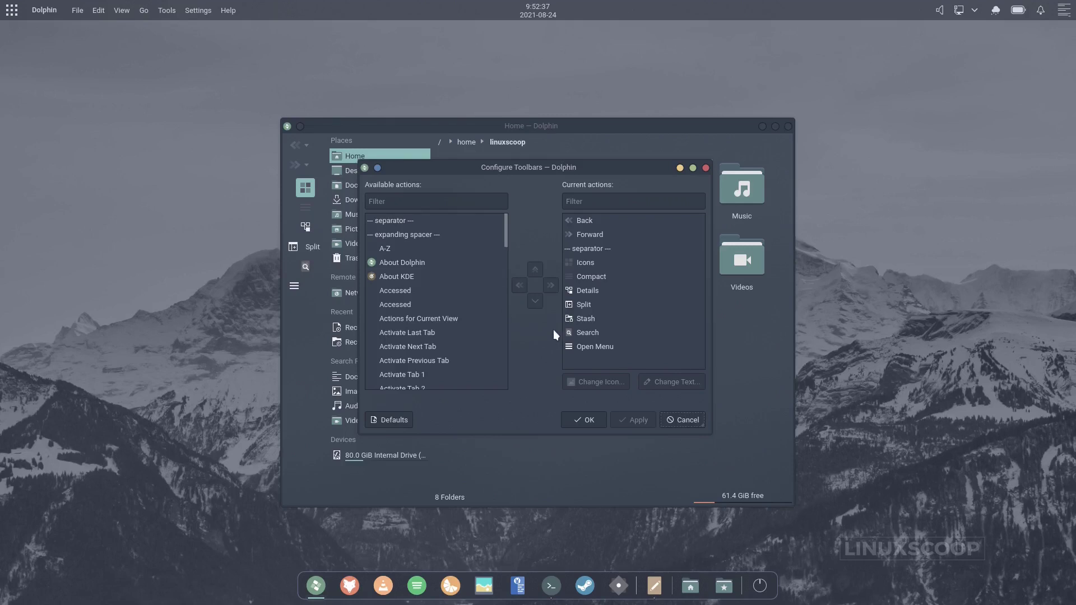
left_click(593, 415)
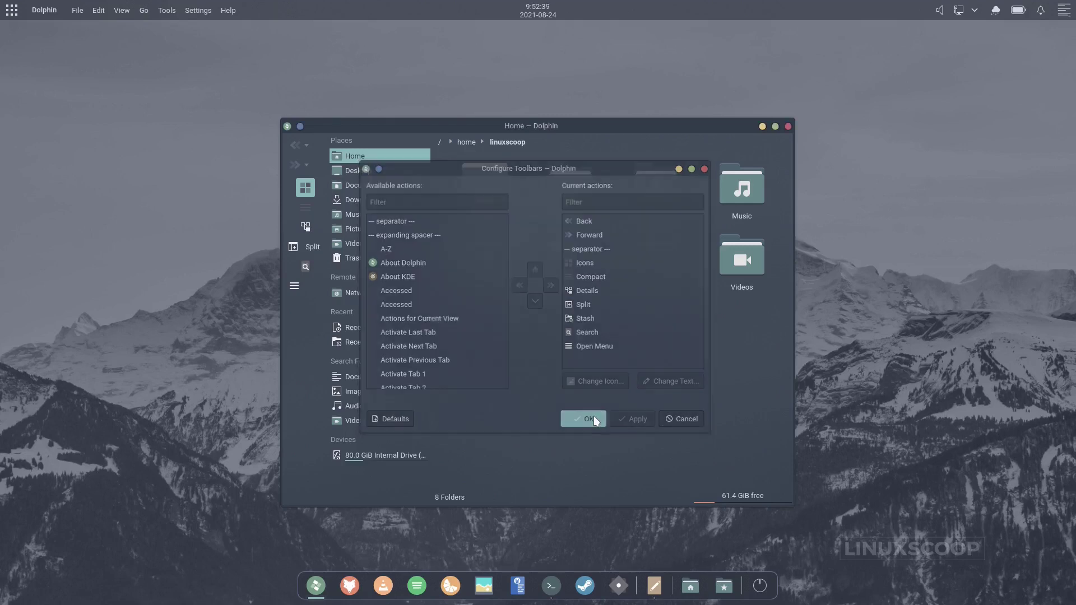
Hide the text of the toolbar's Split action and reopen the toolbar configuration
right_click(308, 248)
left_click(321, 257)
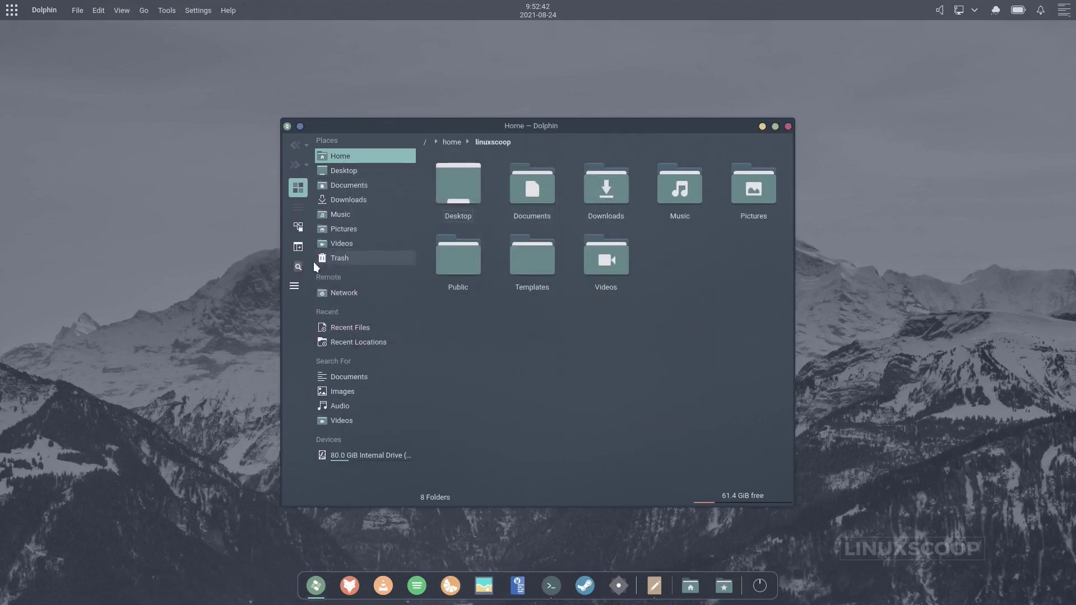
right_click(305, 274)
left_click(339, 336)
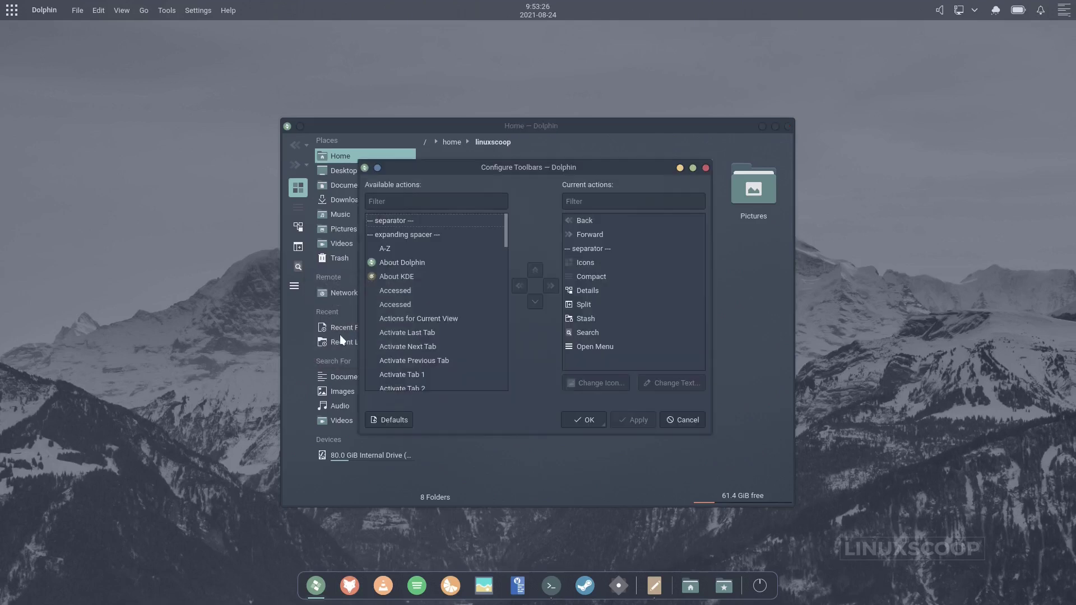
Try a separator directly above Open Menu in the toolbar's current actions, apply it, and remove it again
left_click(413, 221)
left_click(551, 286)
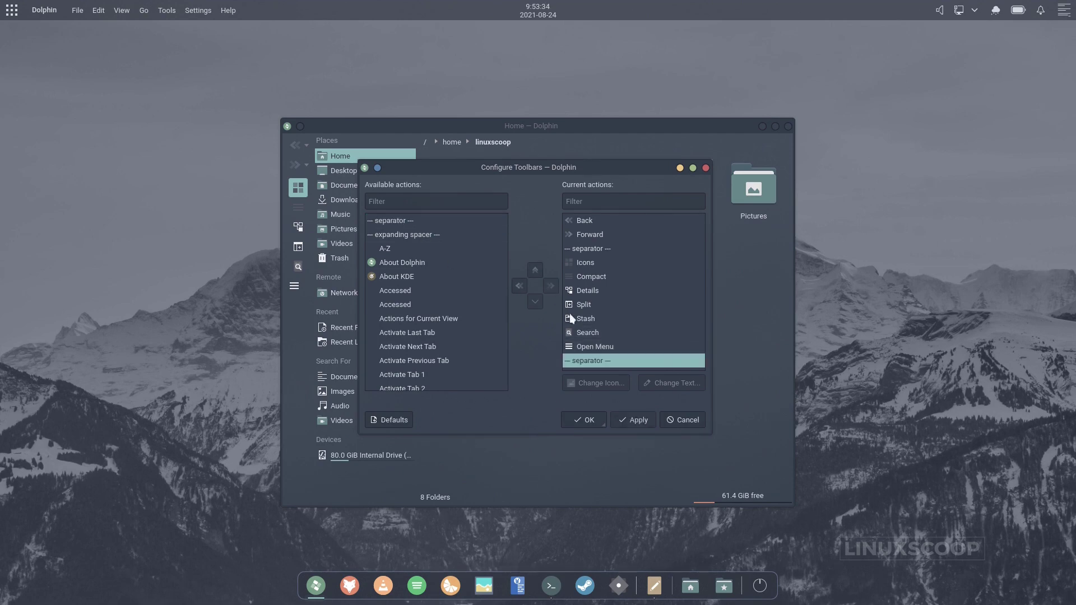
left_click(535, 273)
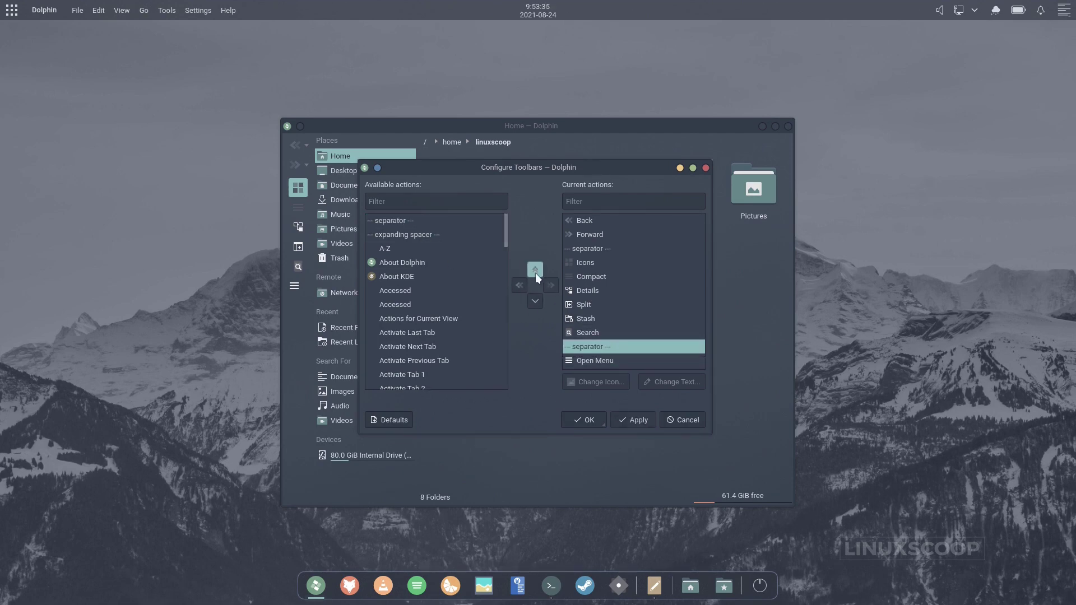
left_click(633, 418)
left_click(520, 285)
Add an expanding spacer directly above Open Menu in the toolbar's current actions and apply the change
left_click(418, 236)
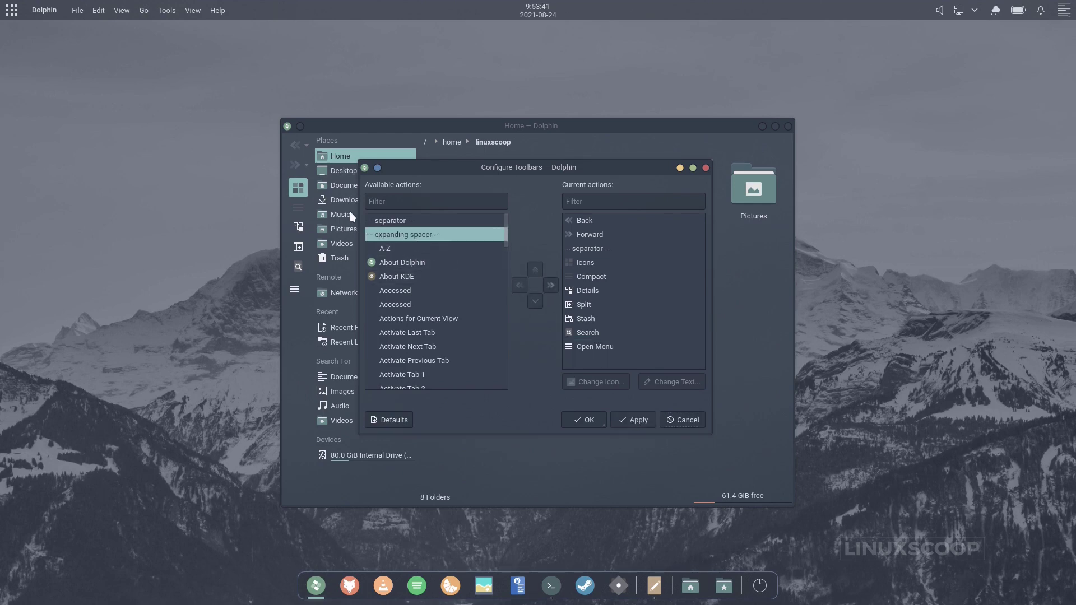
left_click(548, 286)
left_click(536, 270)
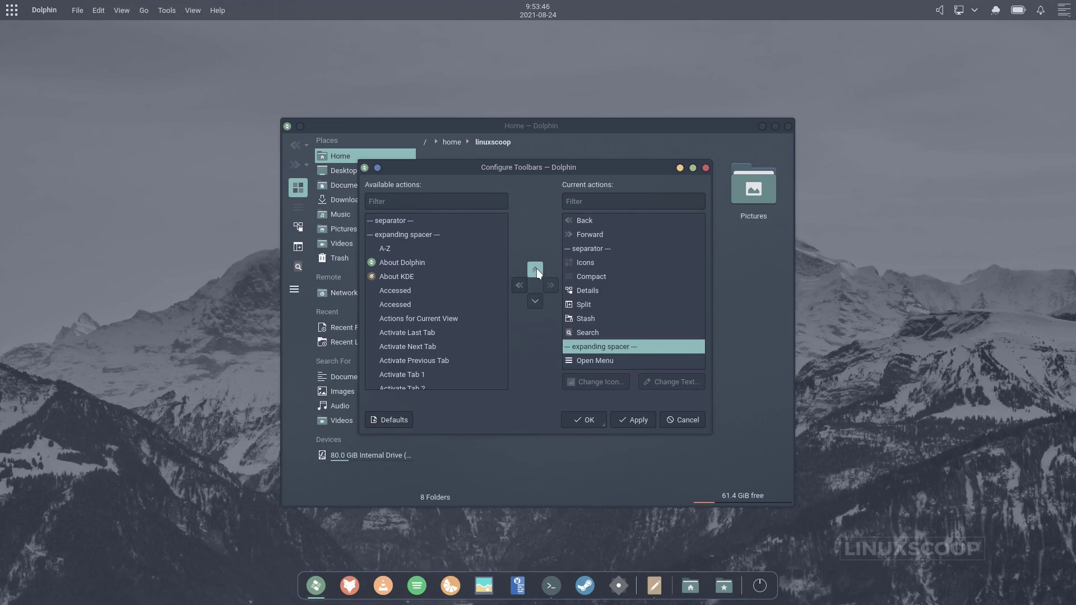
left_click(632, 418)
left_click(379, 235)
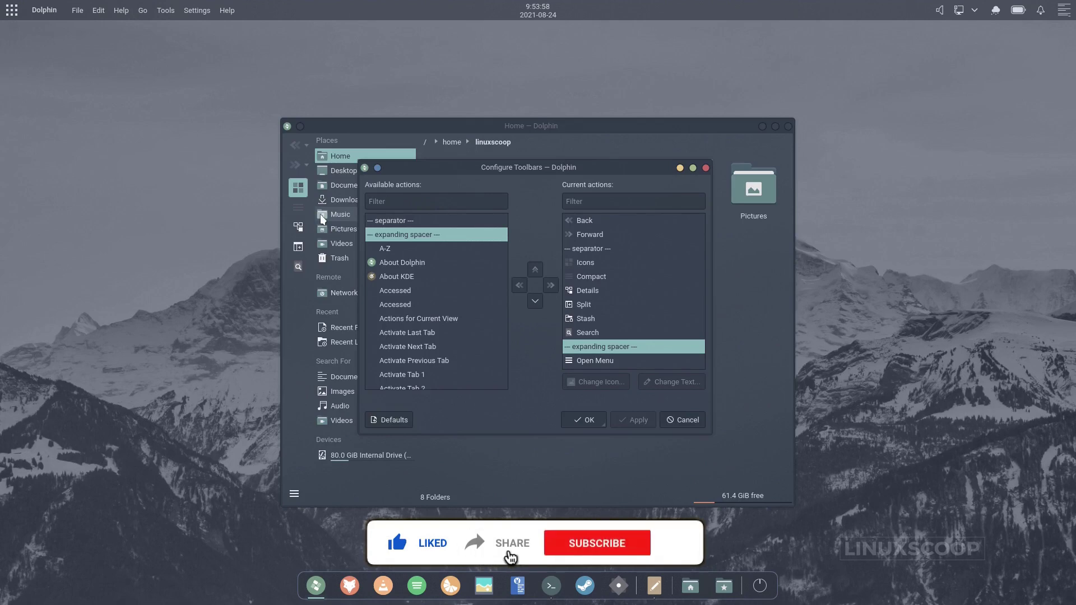
Add an expanding spacer directly above Icons in the toolbar's current actions and apply the change
left_click(583, 261)
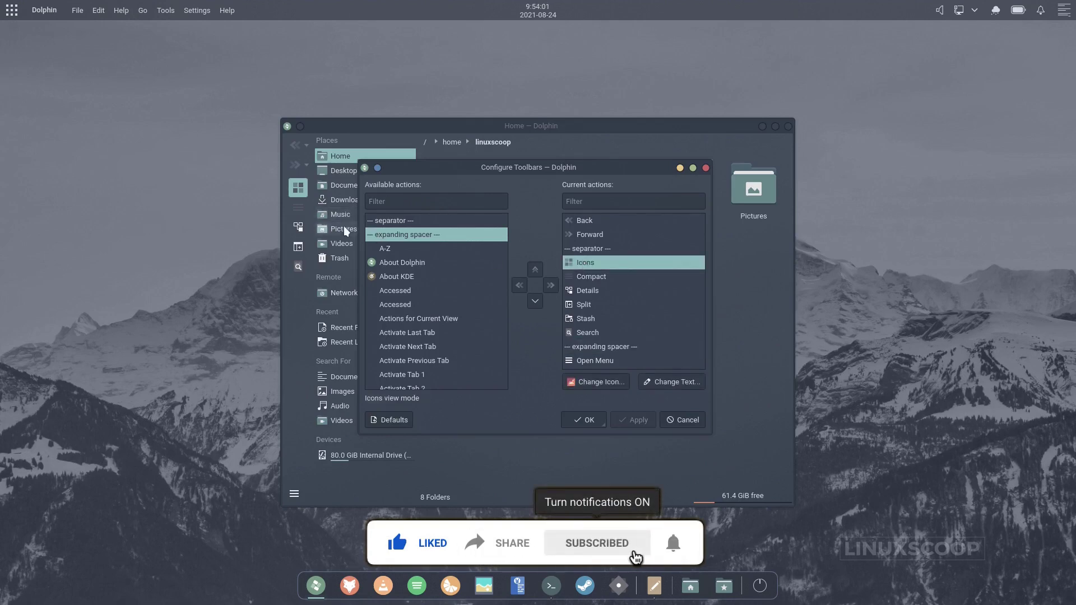
left_click(547, 283)
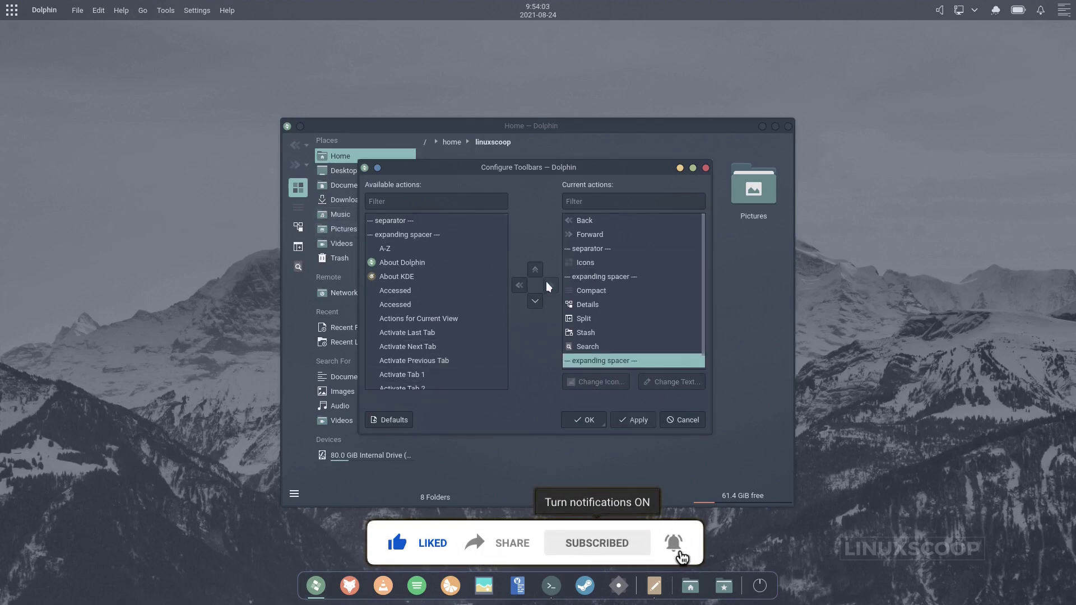
left_click(535, 270)
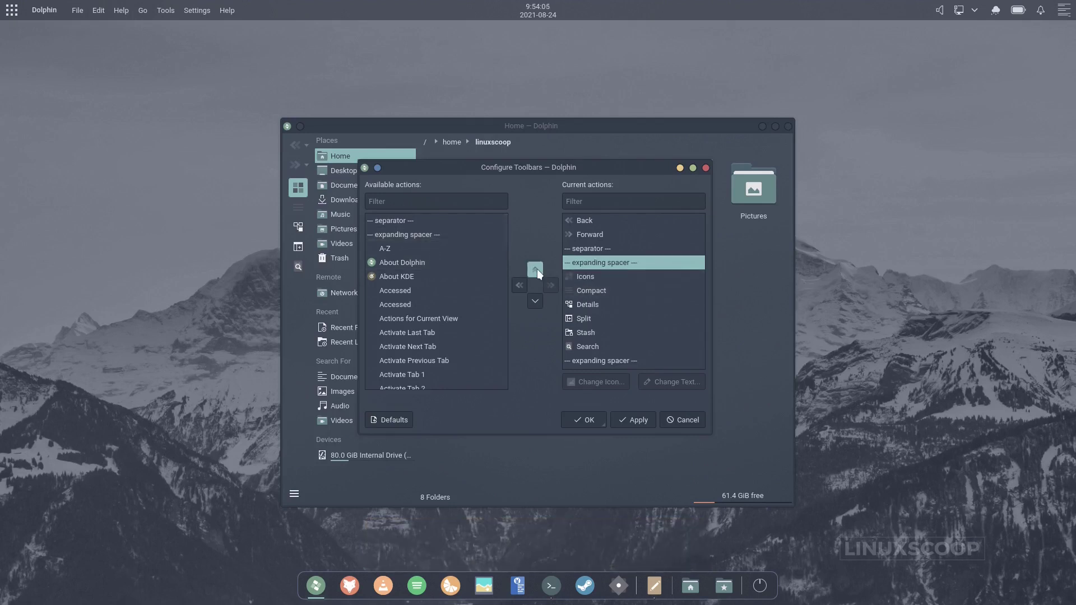
left_click(633, 421)
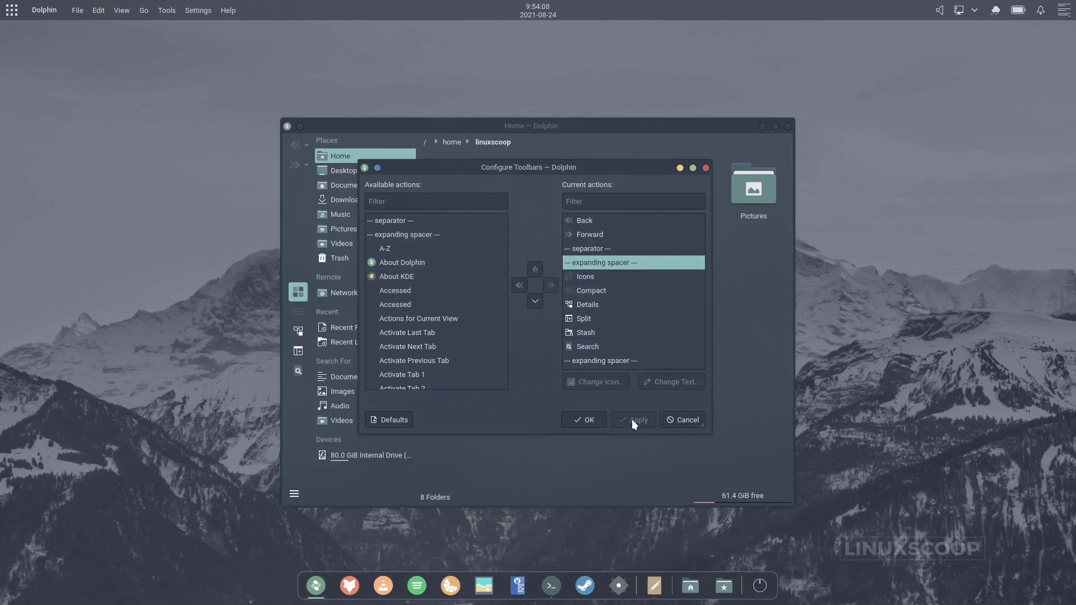
Remove the separator below Forward from the toolbar's current actions and save the toolbar configuration
left_click(589, 249)
left_click(520, 285)
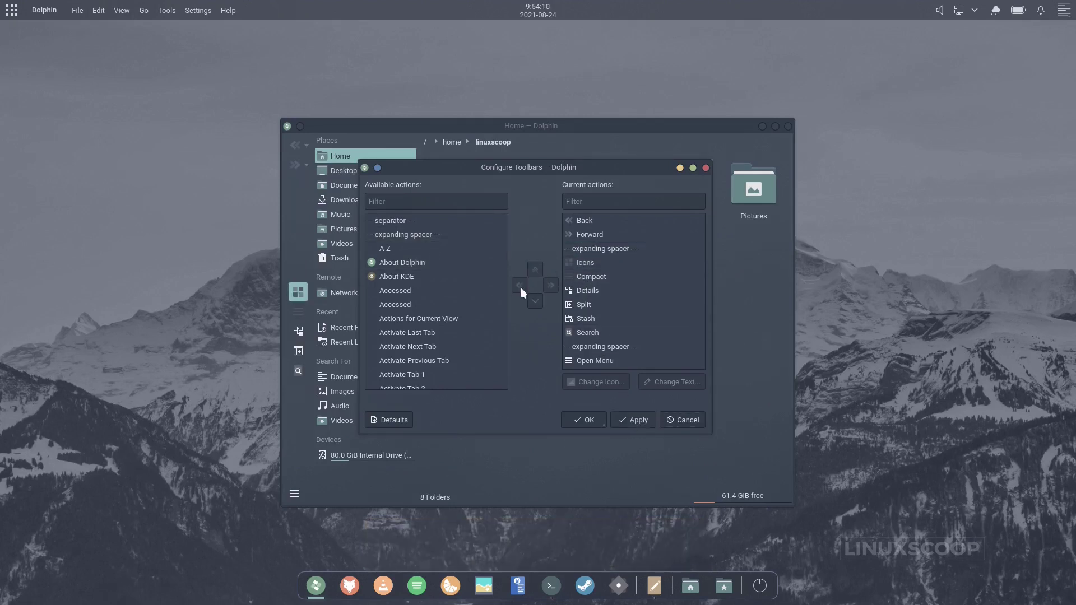
left_click(633, 421)
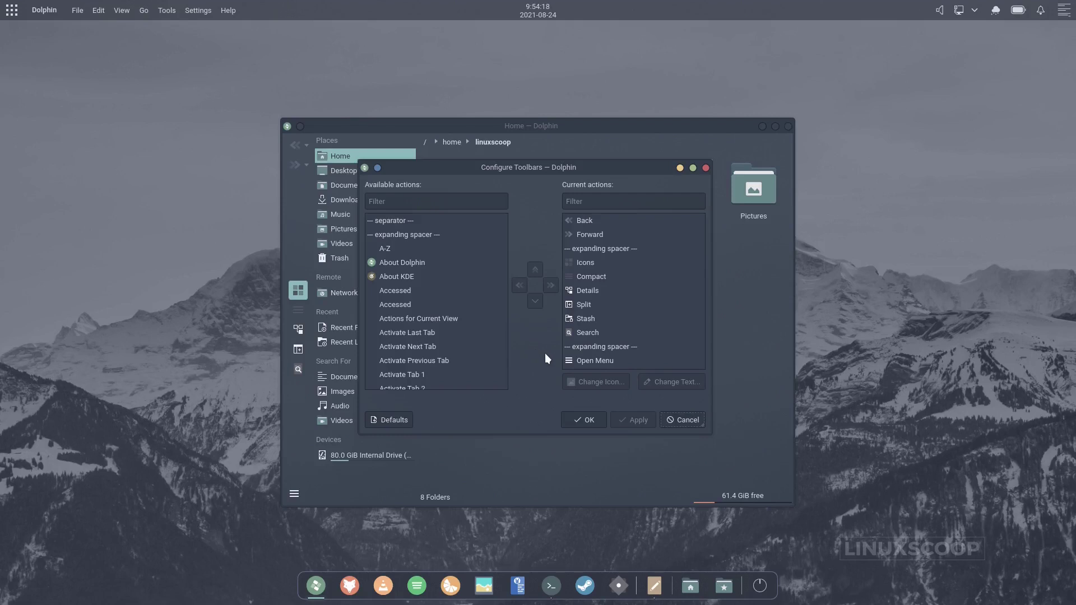
left_click(578, 420)
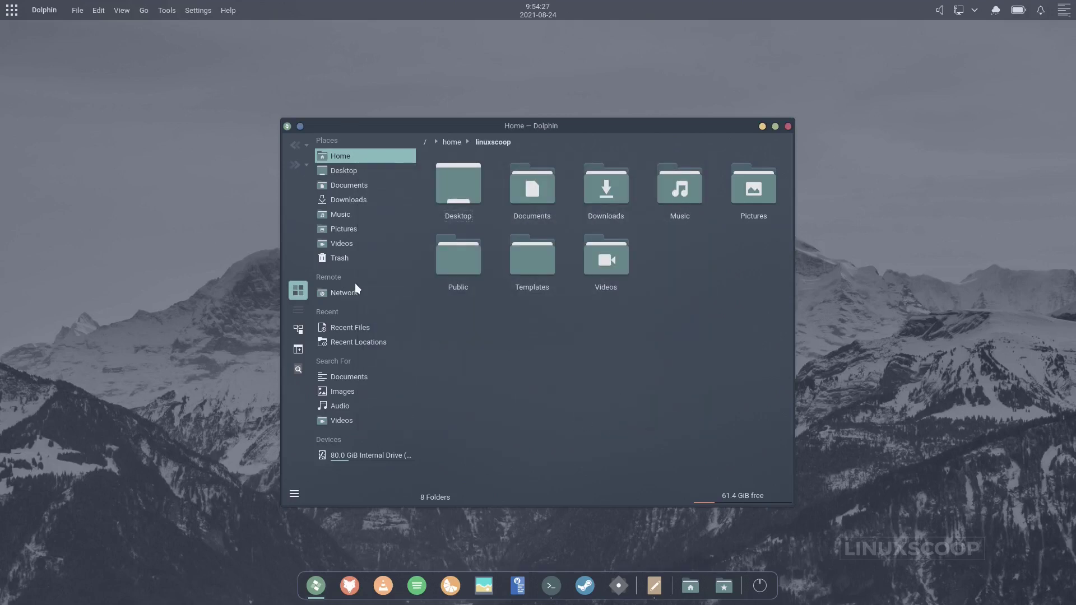
Try the vertical toolbar by switching between the Compact, Details and Icons views and toggling the search bar
left_click(298, 311)
left_click(298, 331)
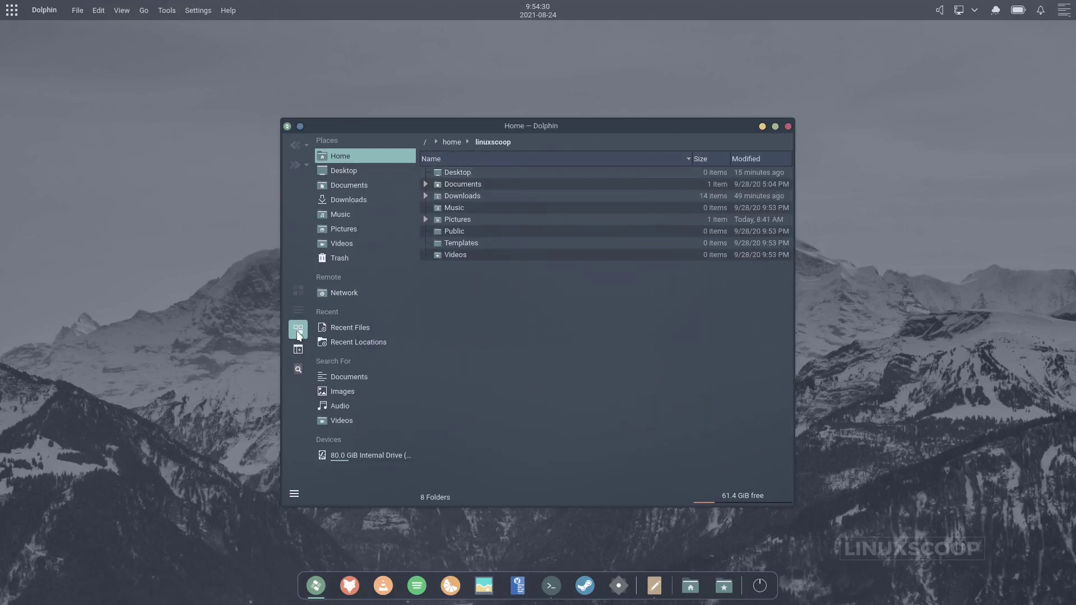
left_click(298, 295)
left_click(300, 370)
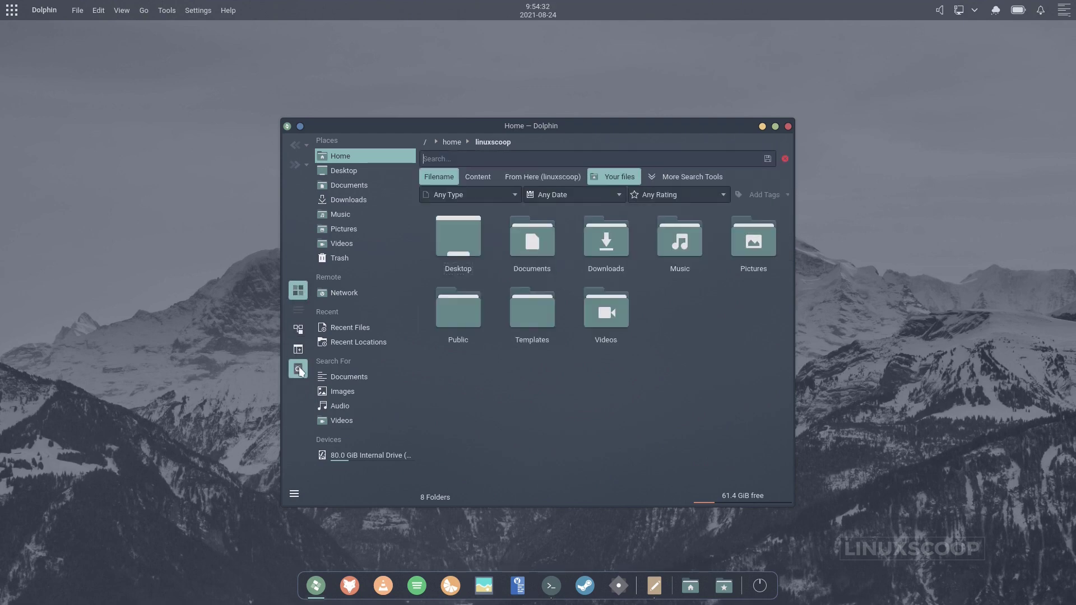
left_click(299, 370)
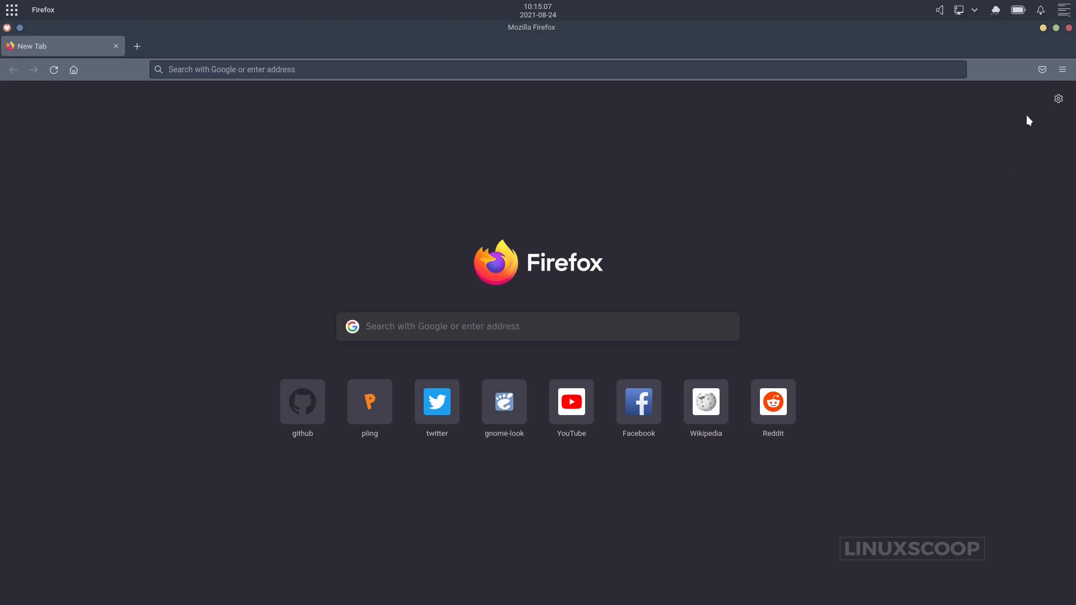
In Firefox, open the add-ons manager and search for "nord" add-ons
left_click(1062, 69)
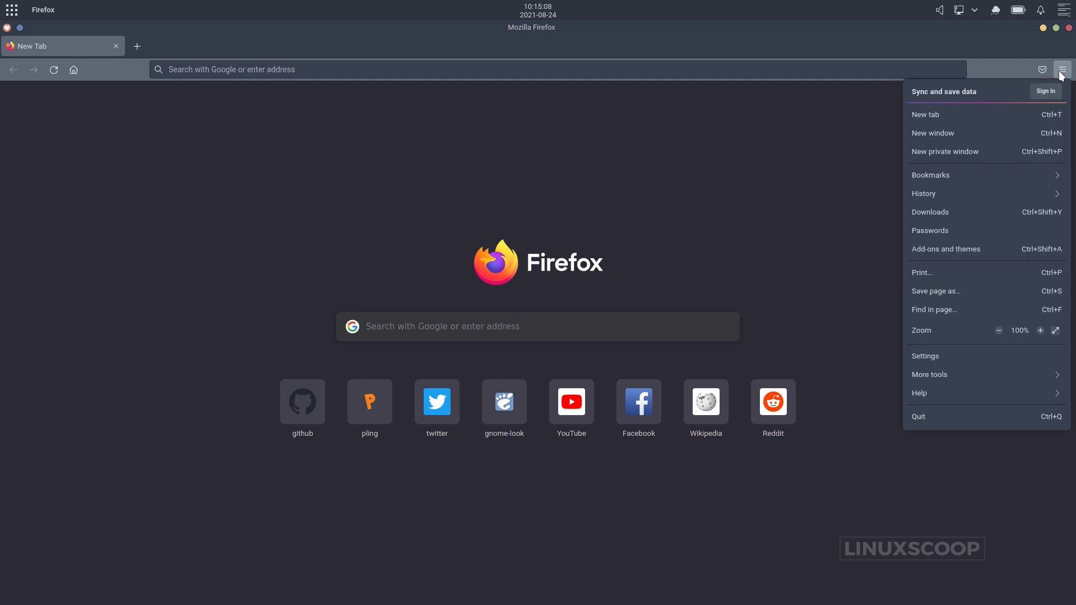
left_click(980, 248)
type("nord")
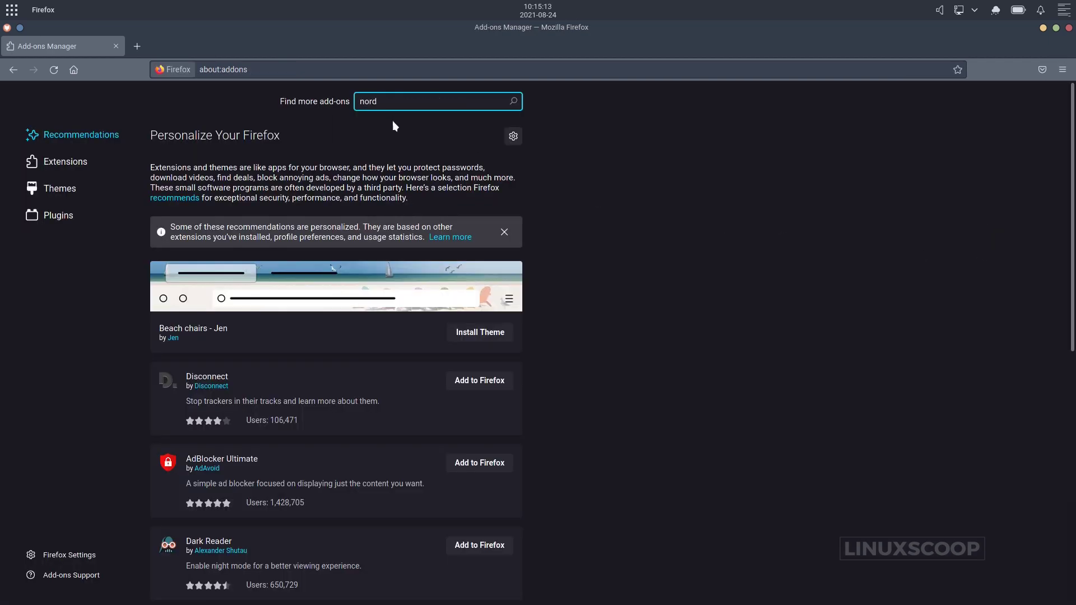
key("Return")
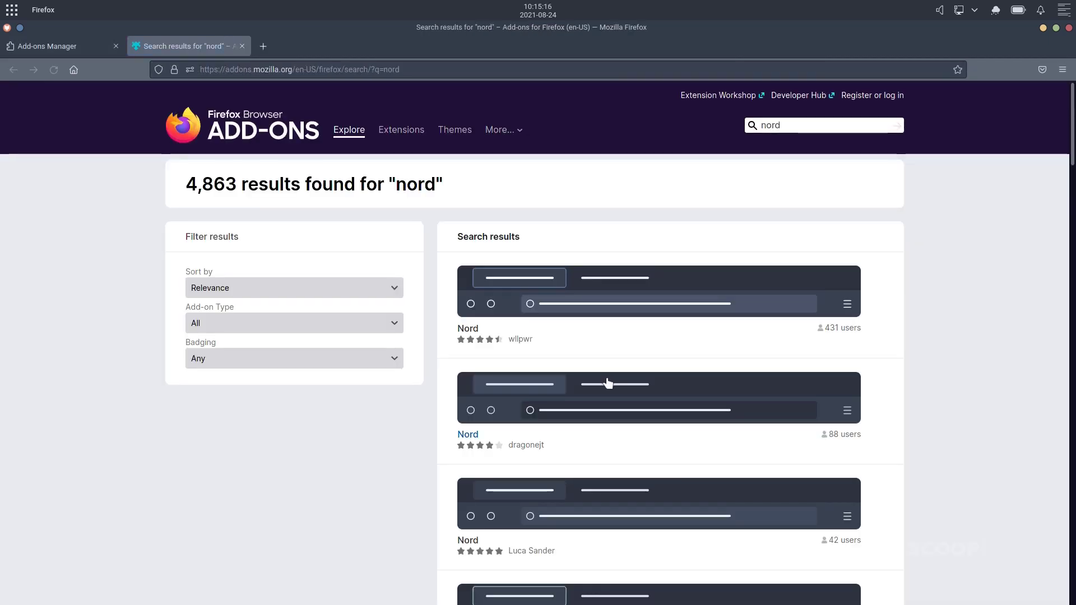
Open the Nord Polar Night Theme from the search results and install it in Firefox
scroll(608, 384, "down", 5)
scroll(607, 383, "down", 3)
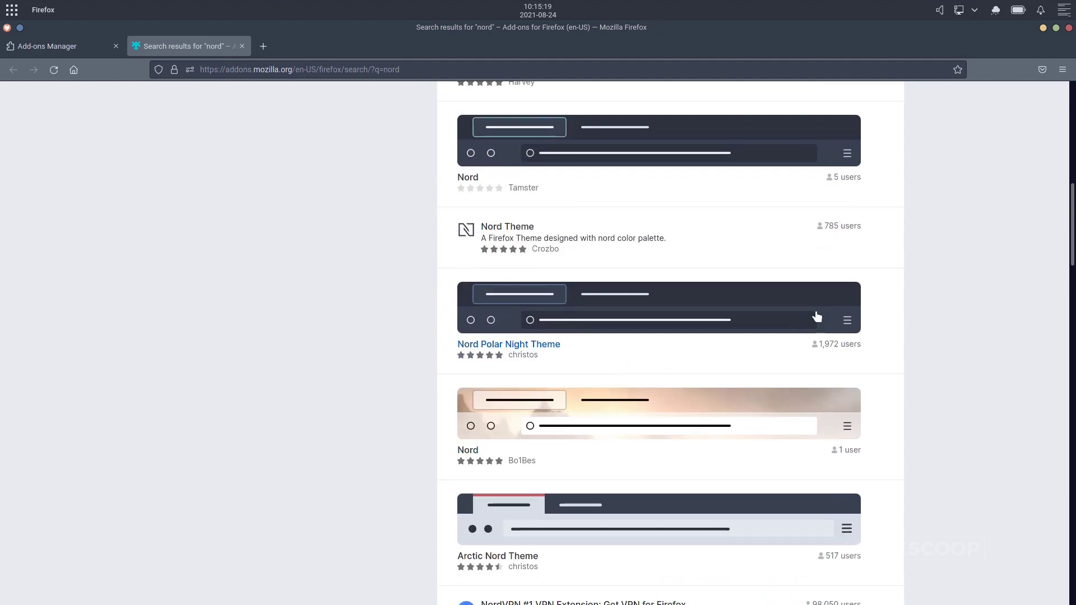
left_click(817, 315)
left_click(599, 315)
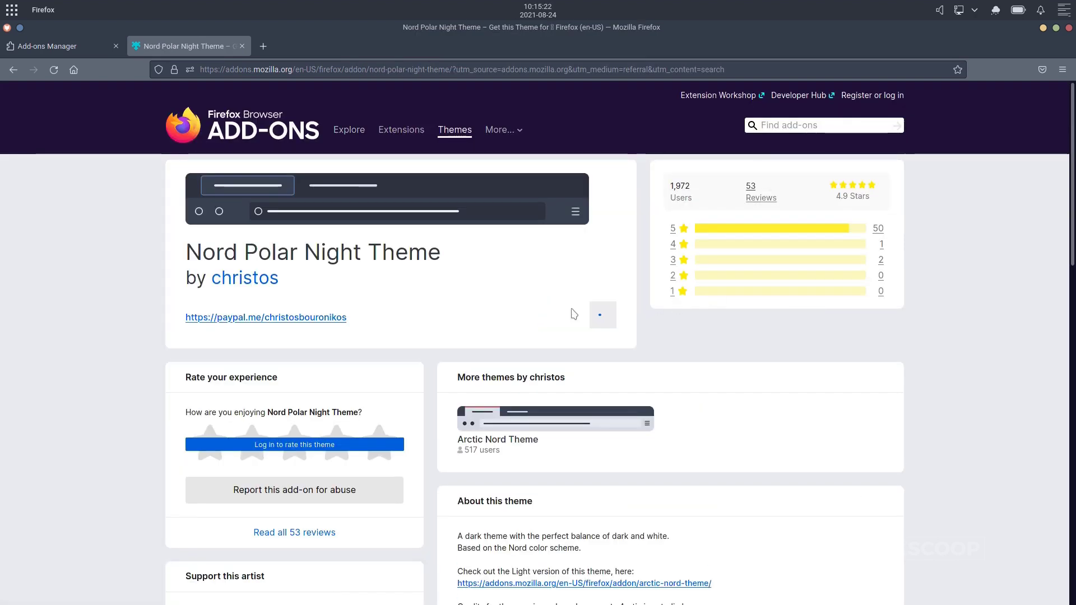
left_click(401, 143)
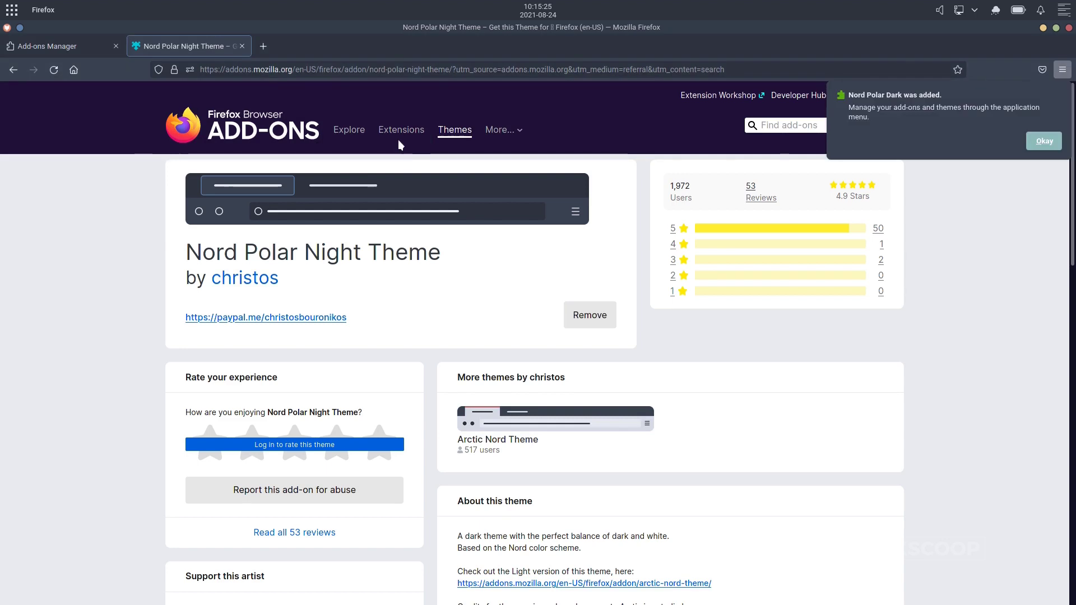
Open a new tab, close the Add-ons Manager tab, and dismiss the theme installation notice
left_click(263, 46)
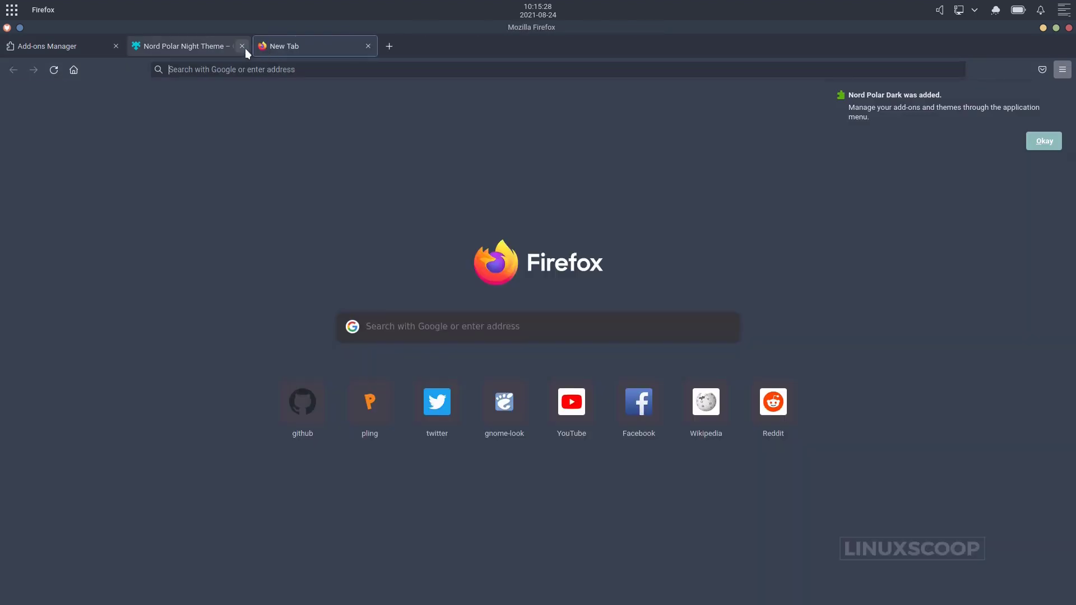
left_click(116, 46)
left_click(1044, 140)
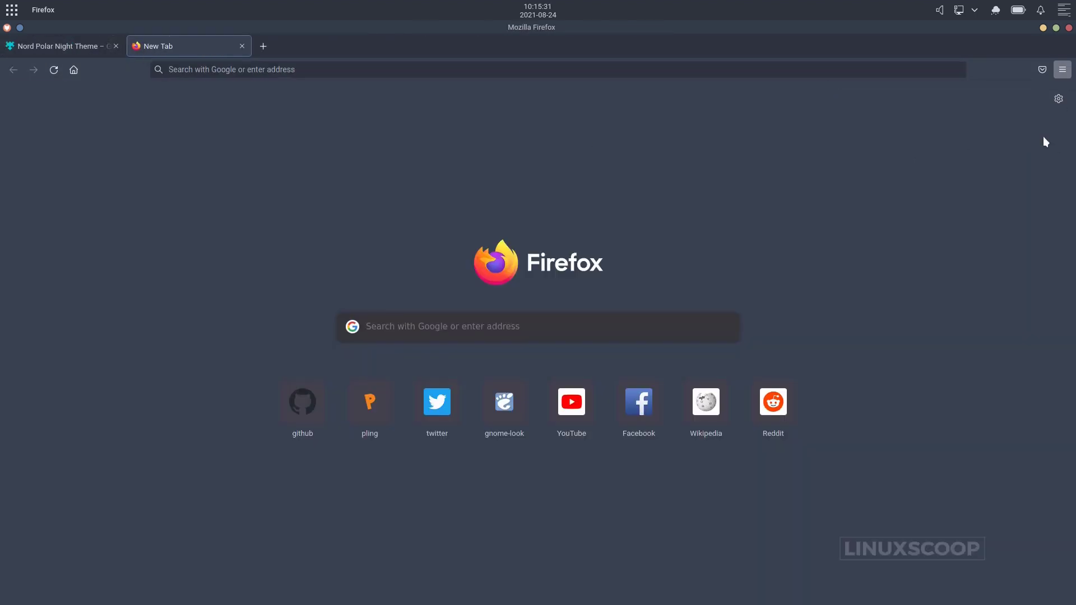
Turn off Firefox's title bar in the toolbar customization and open another new tab
left_click(1062, 69)
left_click(996, 370)
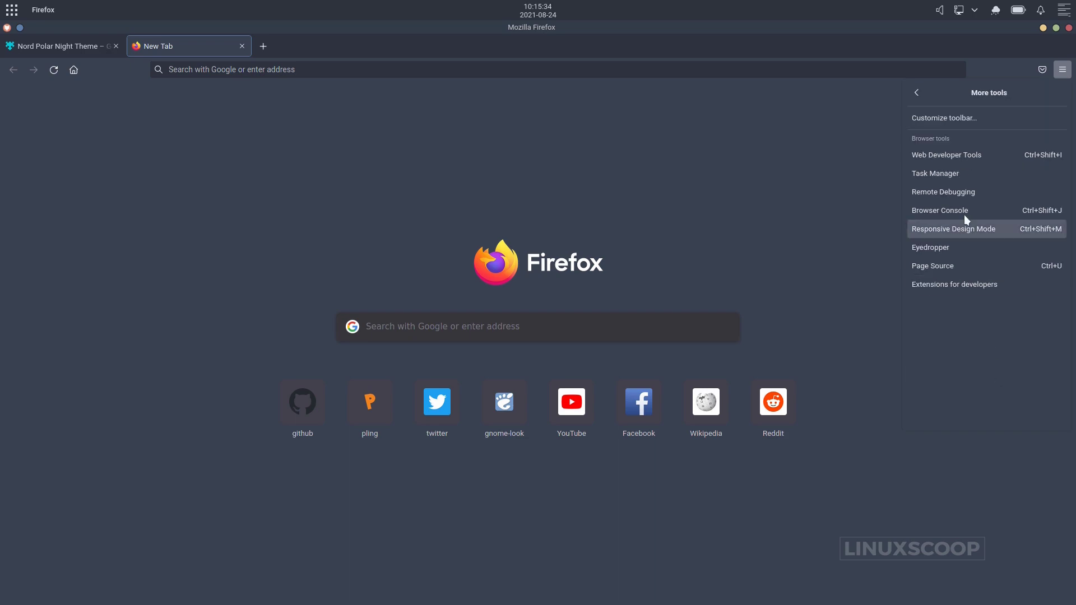
left_click(943, 118)
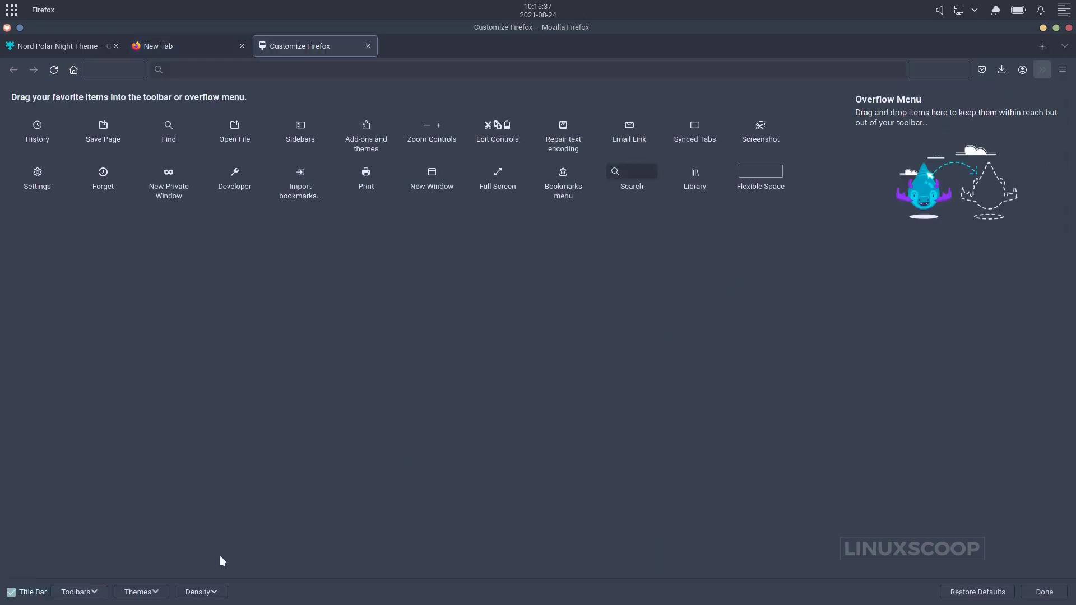
left_click(31, 592)
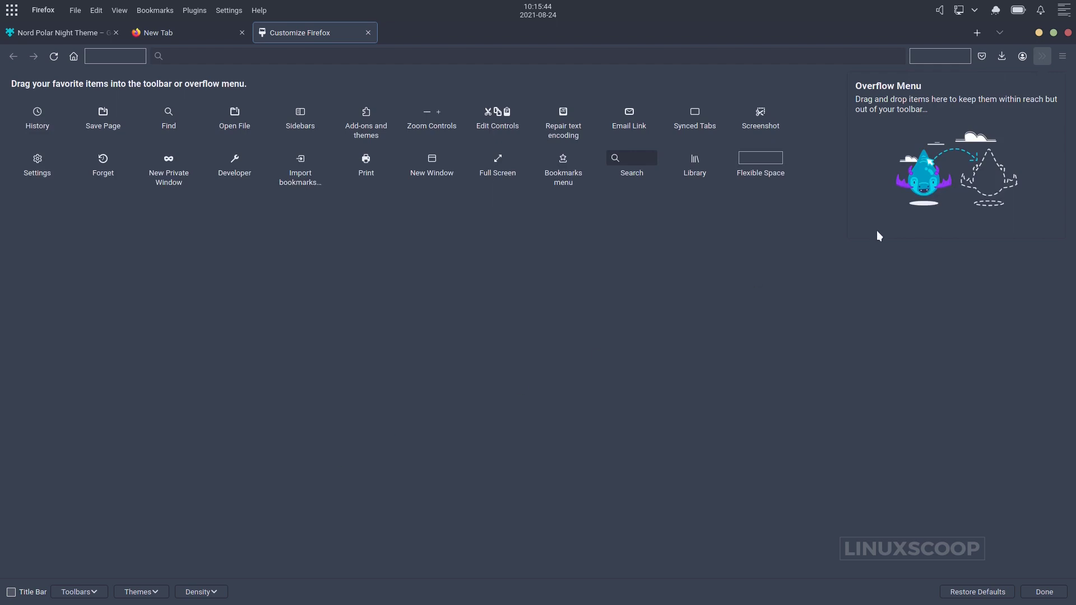
left_click(1044, 592)
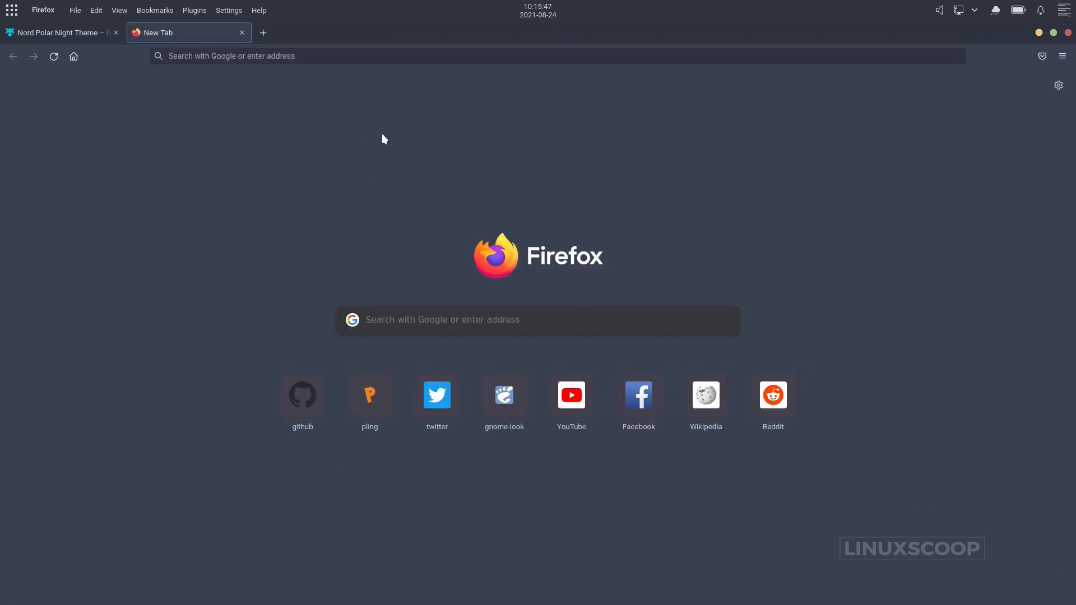
left_click(267, 35)
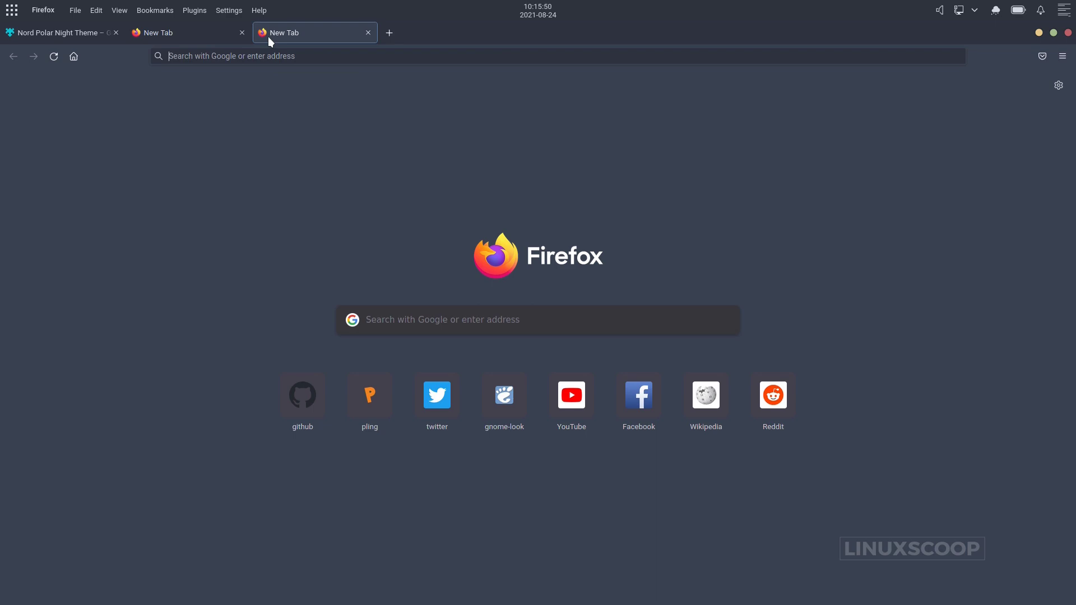
left_click(186, 38)
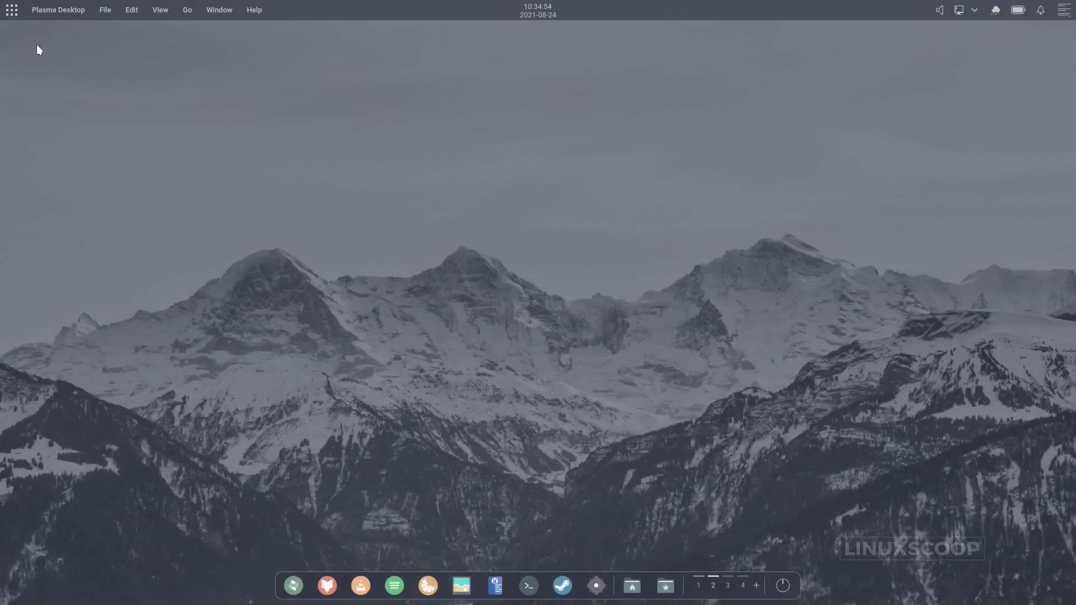
Open the icon chooser from the Ditto Menu settings on the desktop and list icons from all categories
right_click(11, 9)
left_click(19, 40)
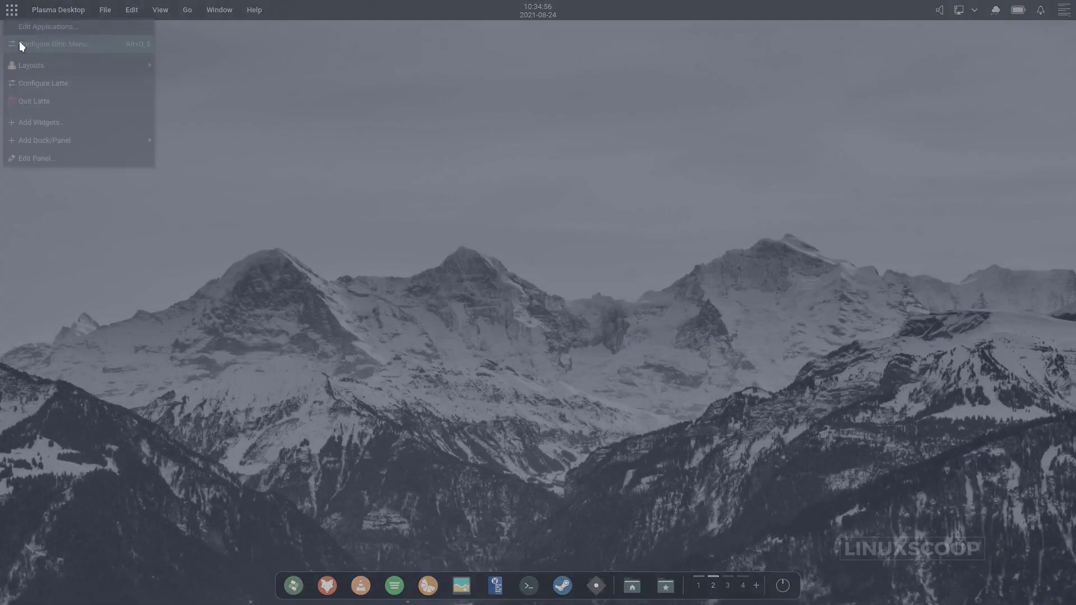
left_click(443, 206)
left_click(444, 230)
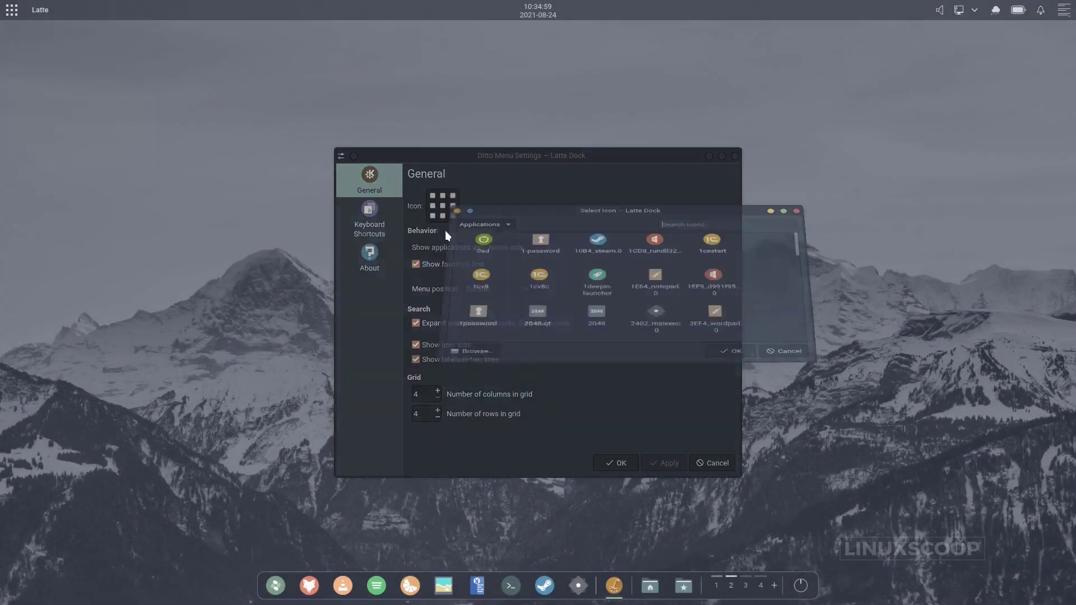
left_click(488, 260)
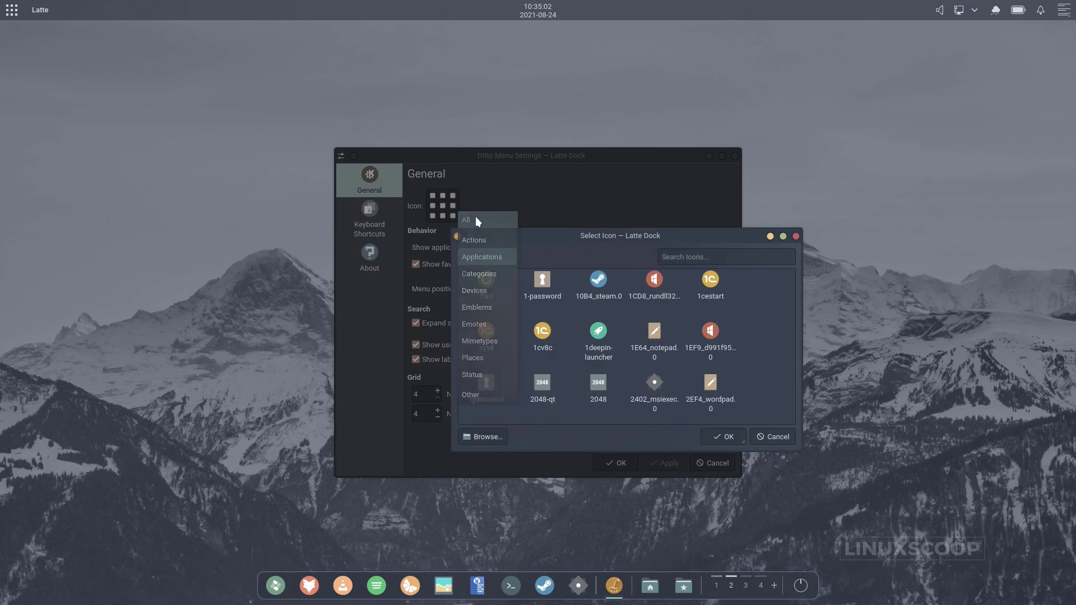
left_click(640, 255)
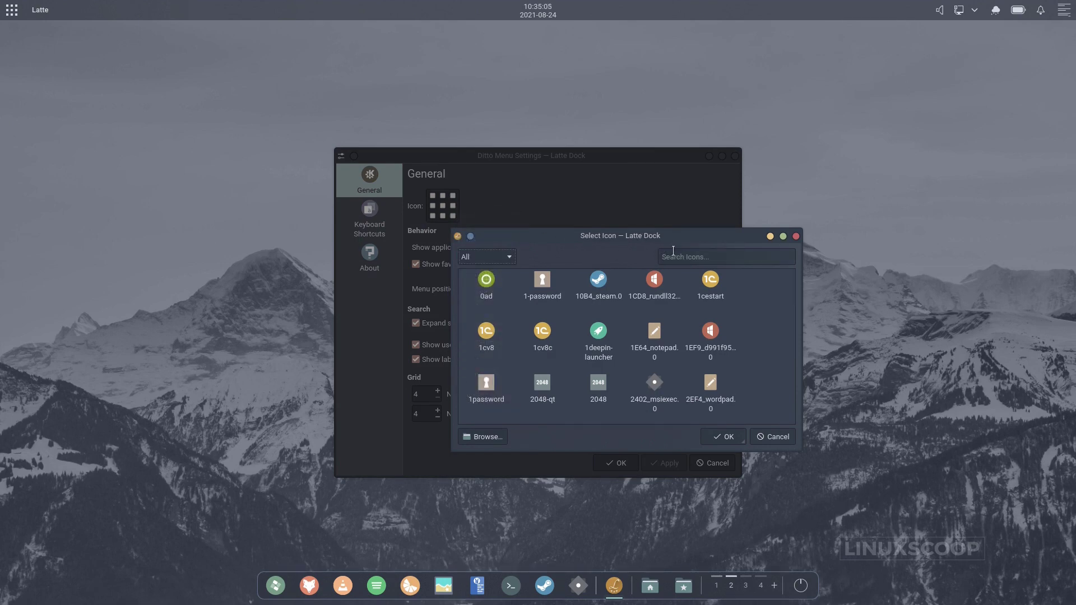
left_click_drag(661, 238, 557, 202)
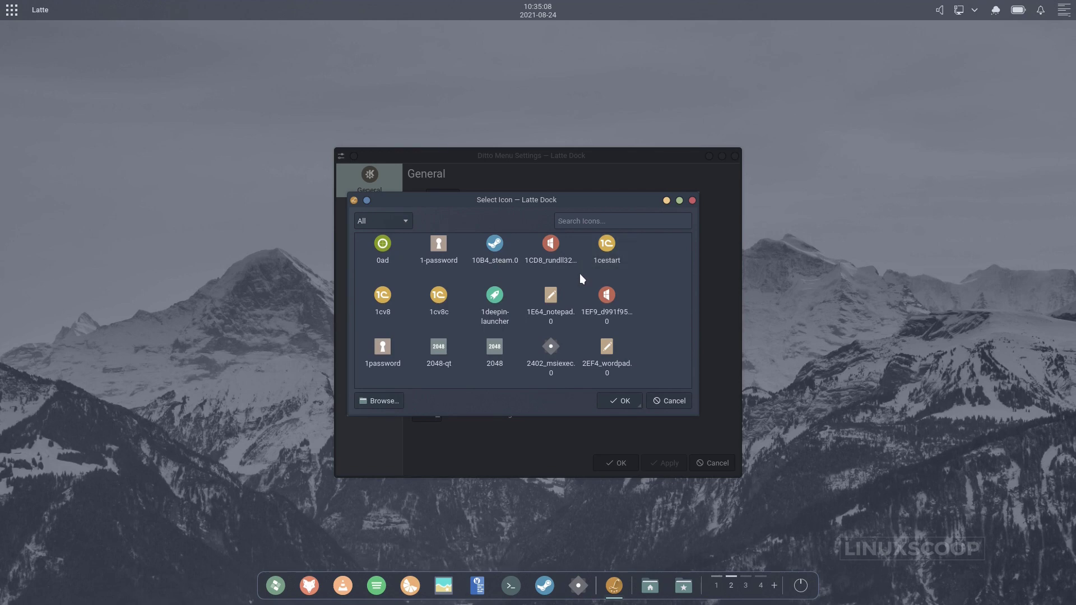
Search all icon categories for "search", save file-search-symbolic as the Ditto Menu icon, and open the menu
type("search")
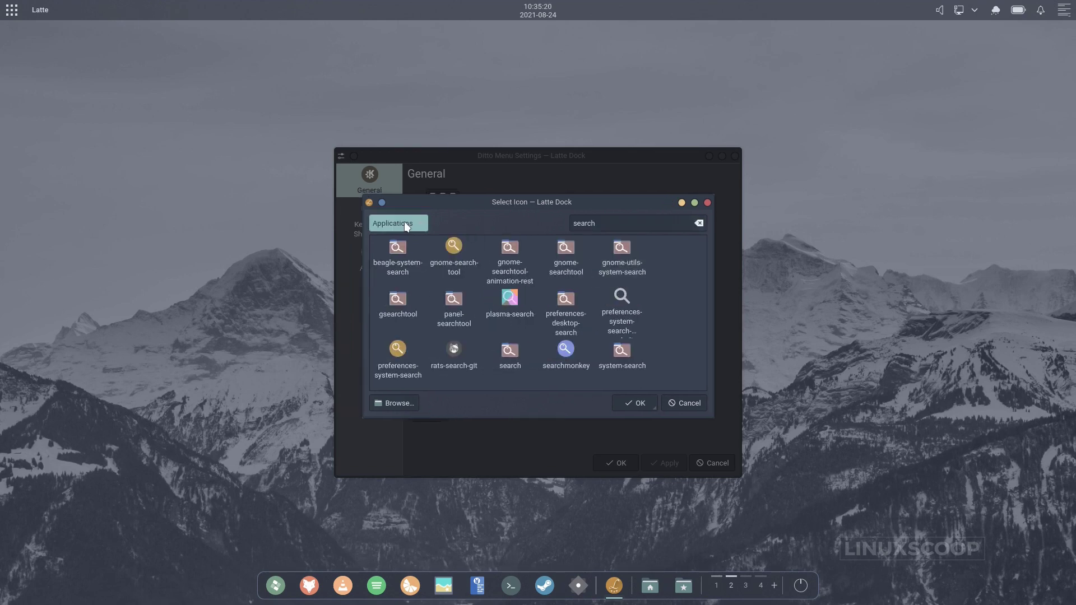
left_click(398, 223)
left_click(392, 211)
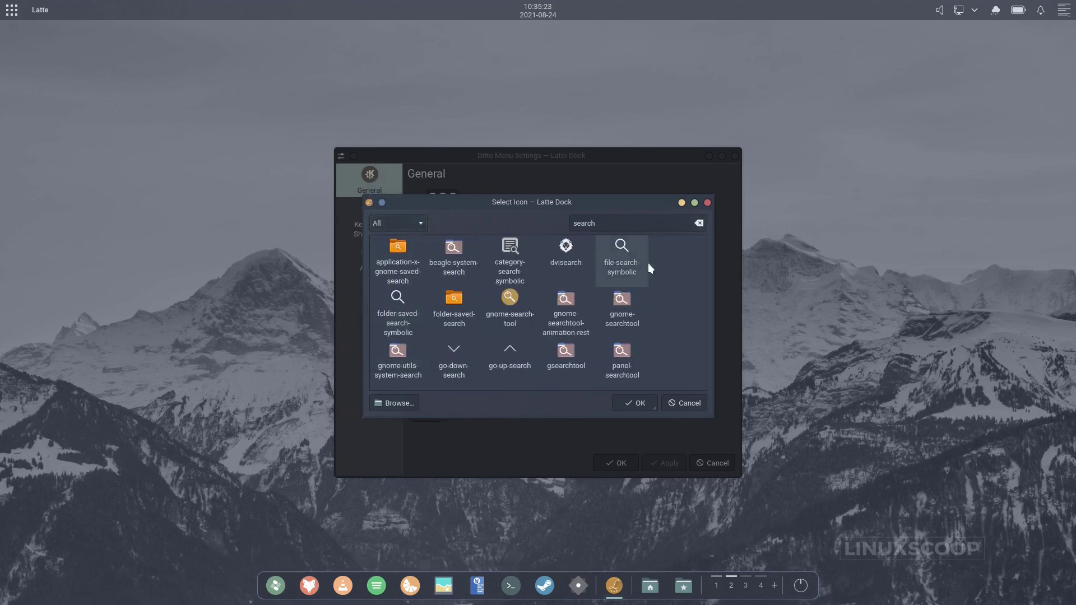
left_click(621, 263)
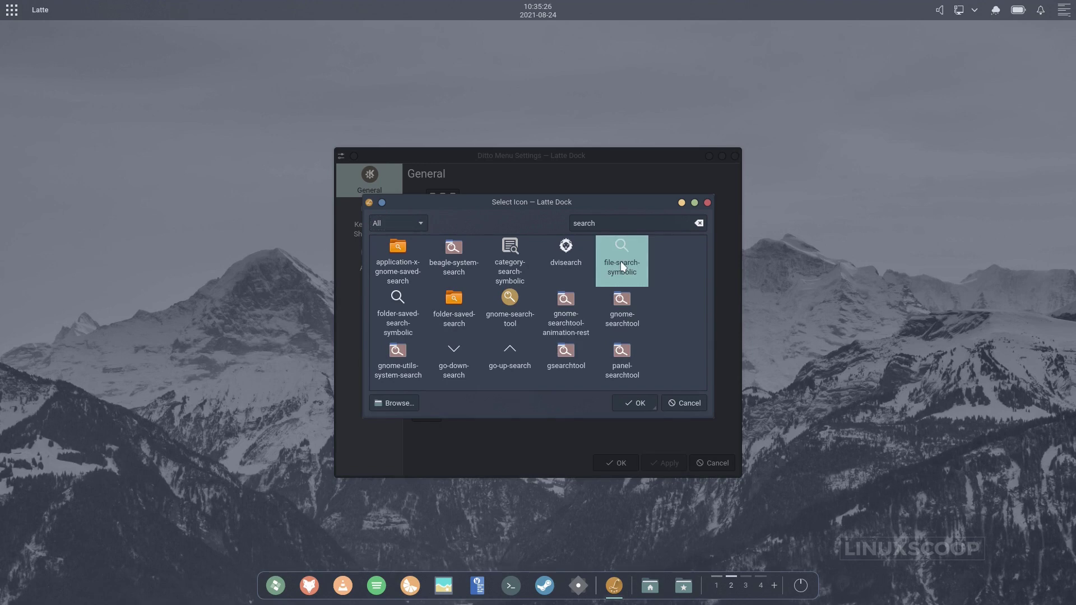
left_click(644, 403)
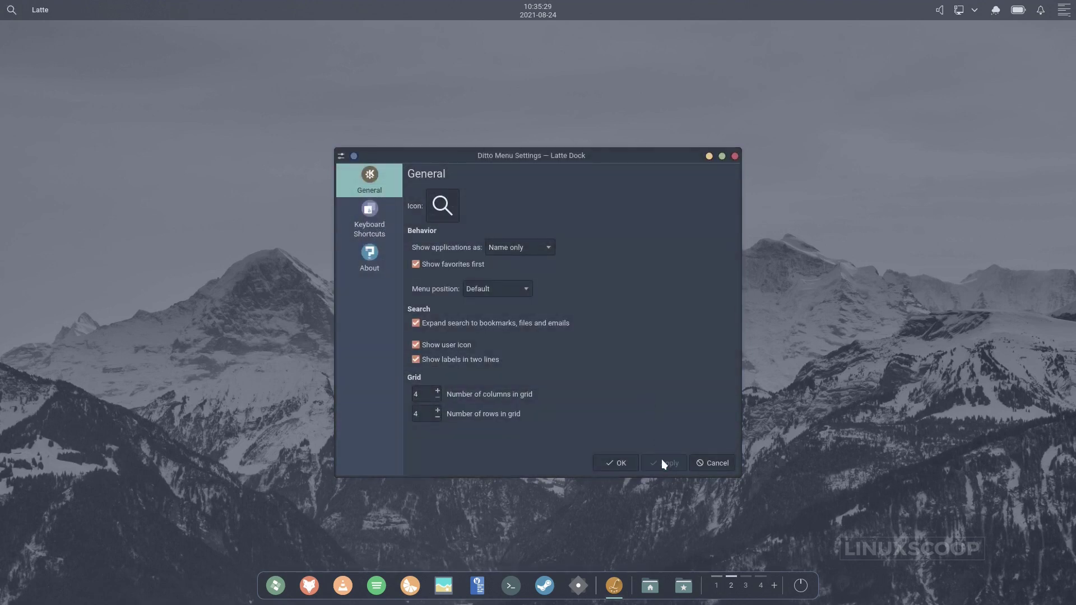
left_click(621, 461)
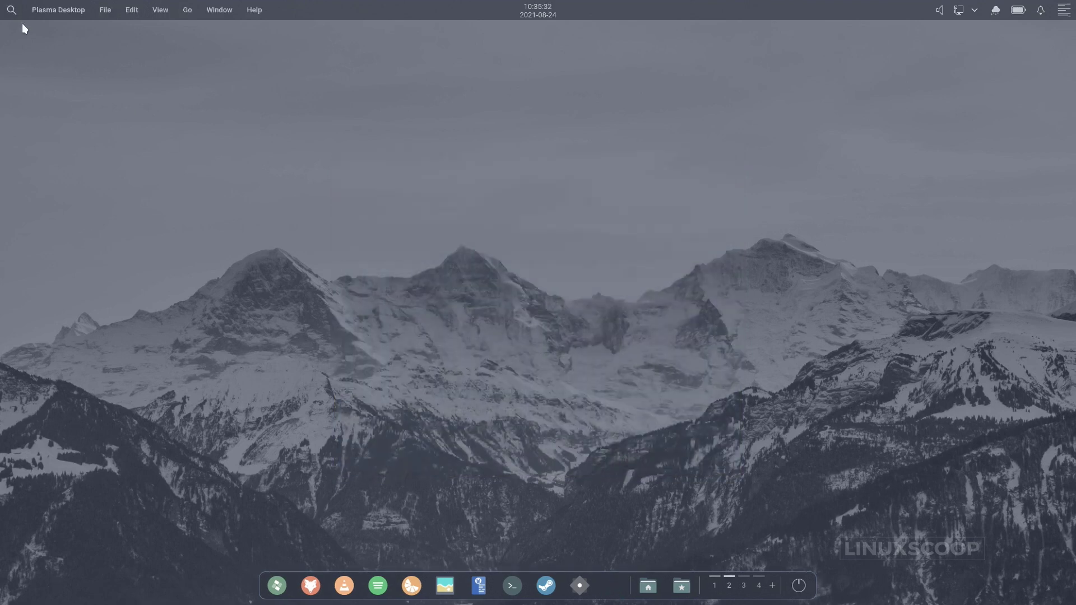
left_click(14, 10)
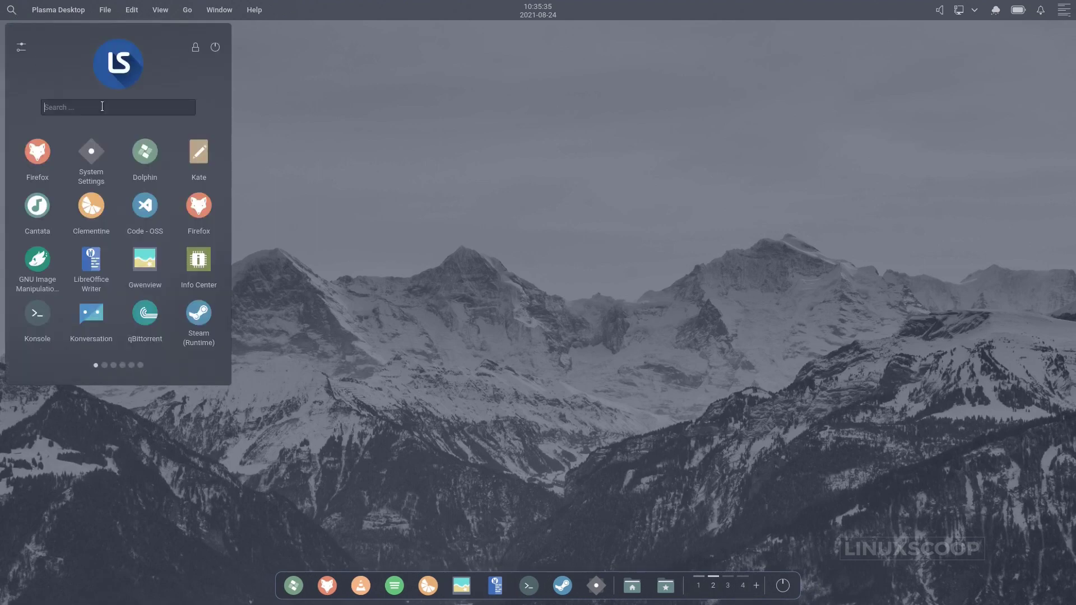
Close the Ditto Menu and save the current desktop customization under the title KDE-Custom-Nordic-Theme
key("Escape")
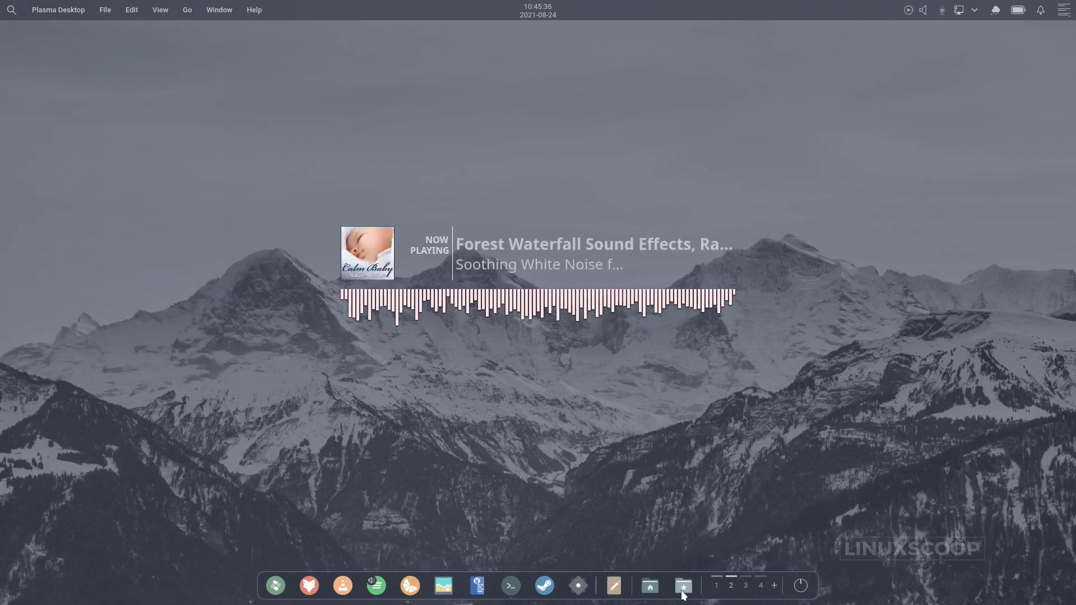
left_click(683, 585)
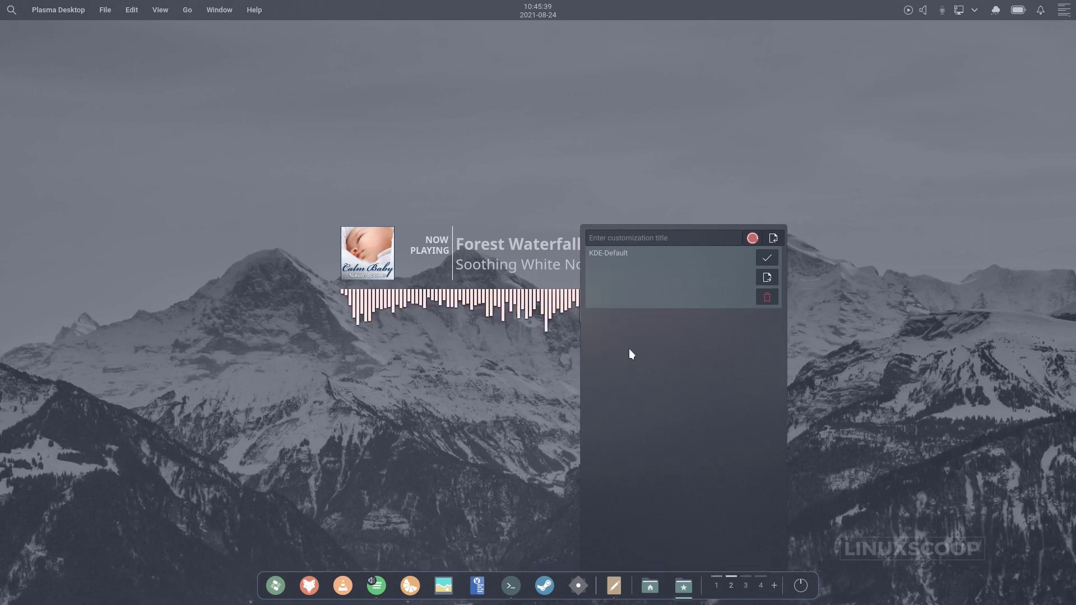
type("KDE-Cus")
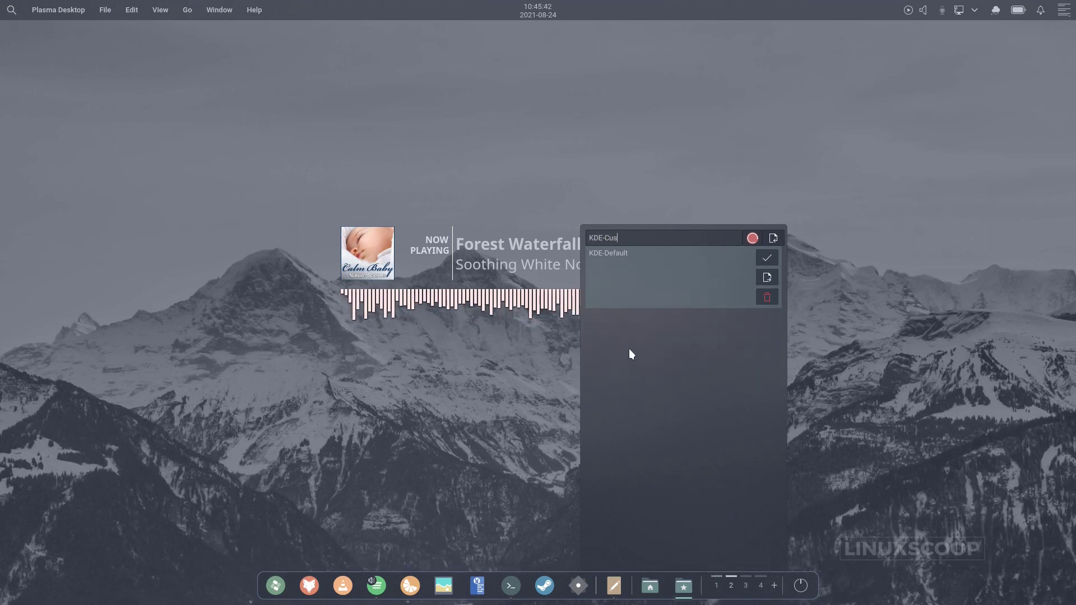
type("tom-No")
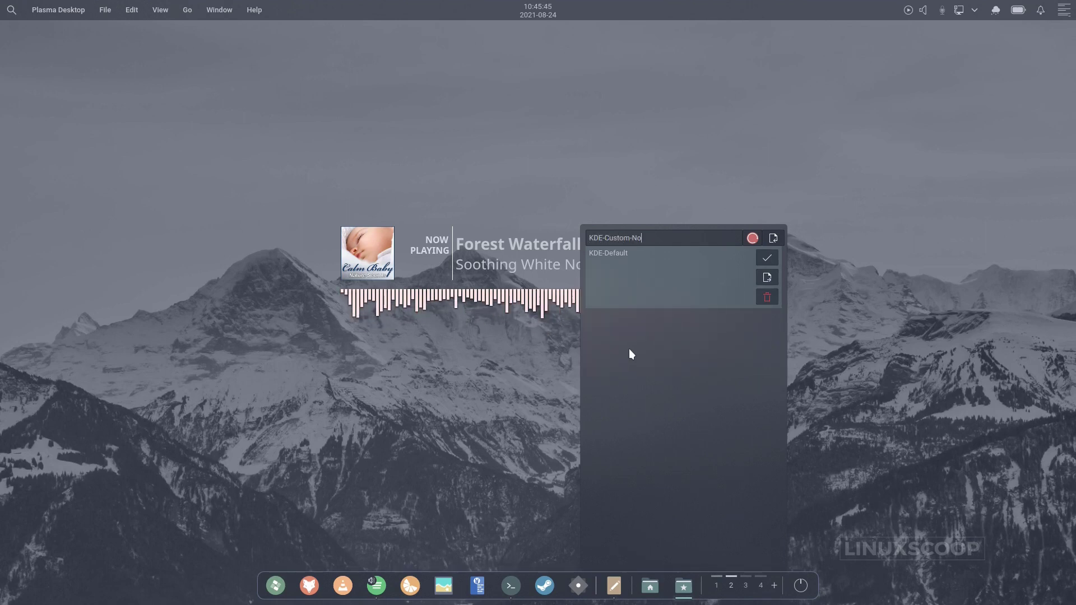
type("rdic-Theme")
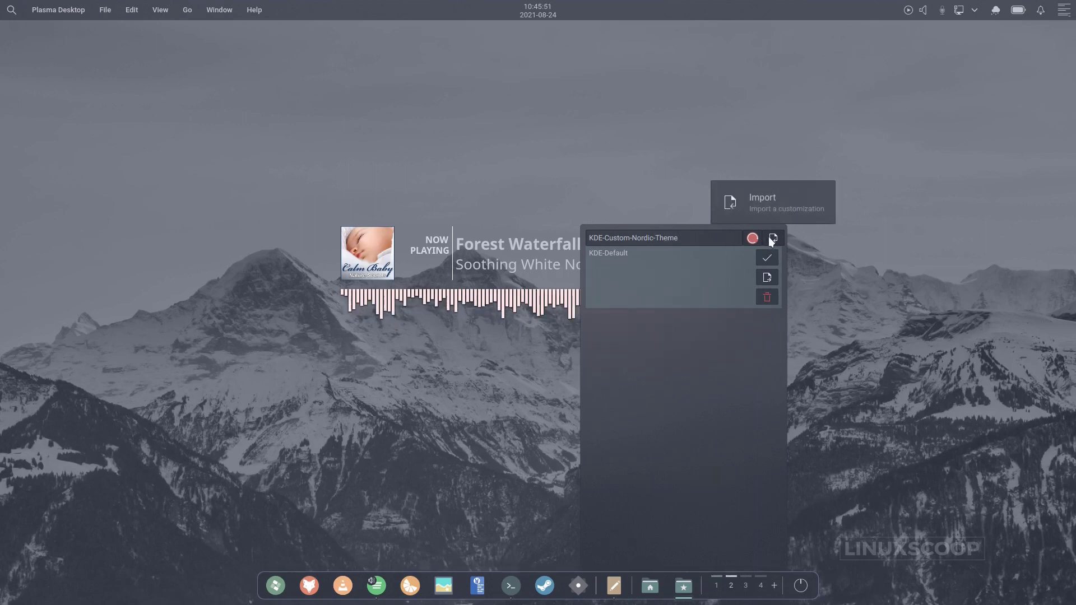
left_click(754, 238)
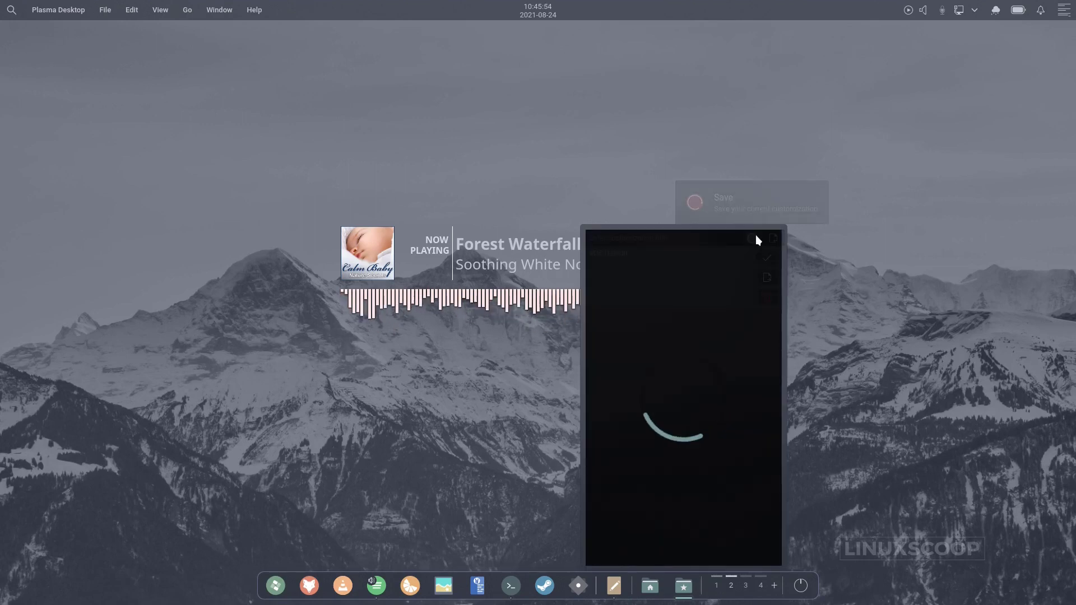